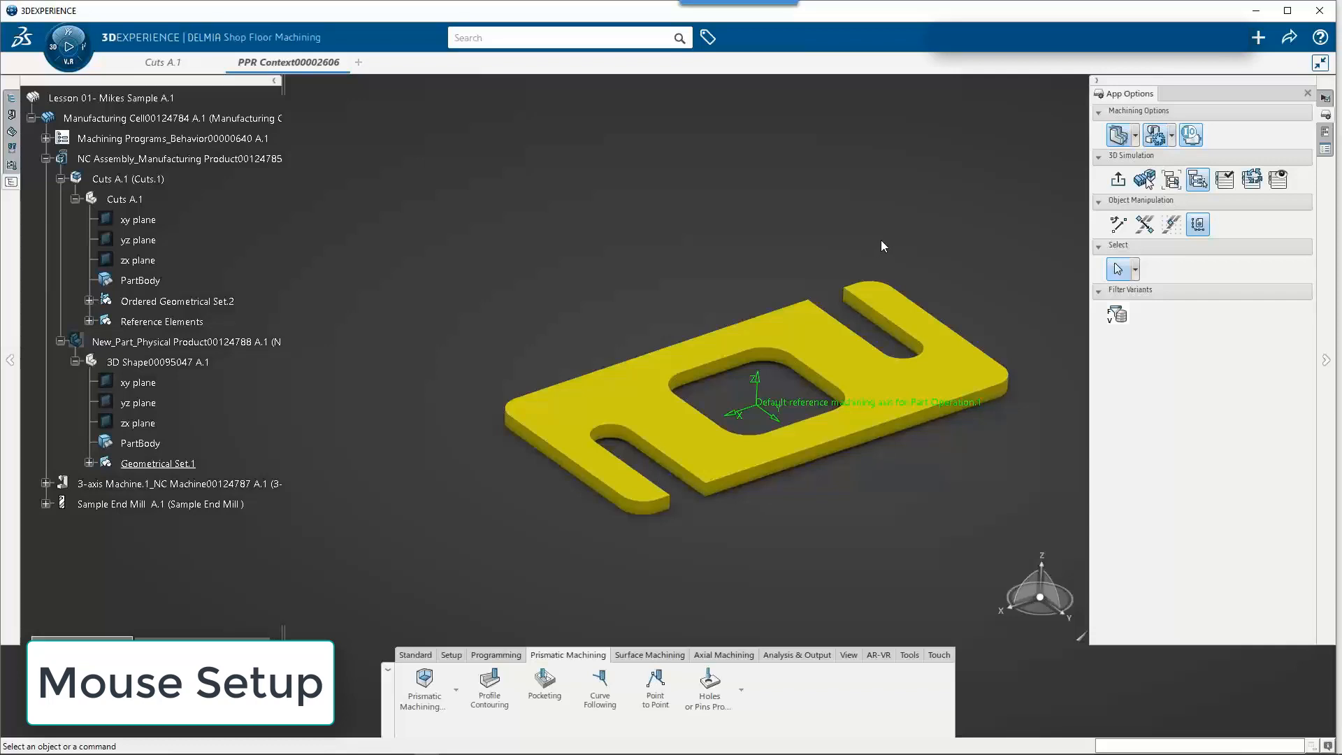
# - Open the preferences through Optimize experience on the Shop Floor Machining landing page and expand the Social and Collaborative category
pyautogui.click(1320, 39)
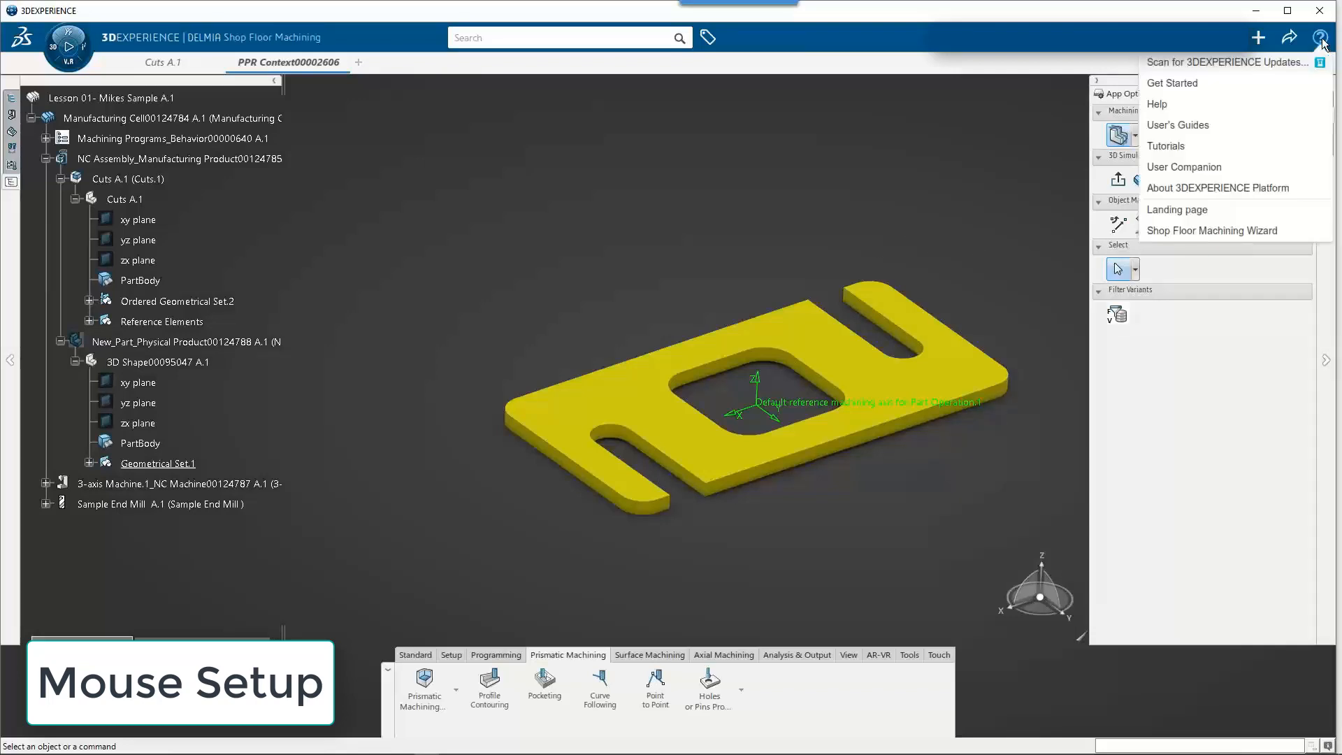
pyautogui.click(1207, 209)
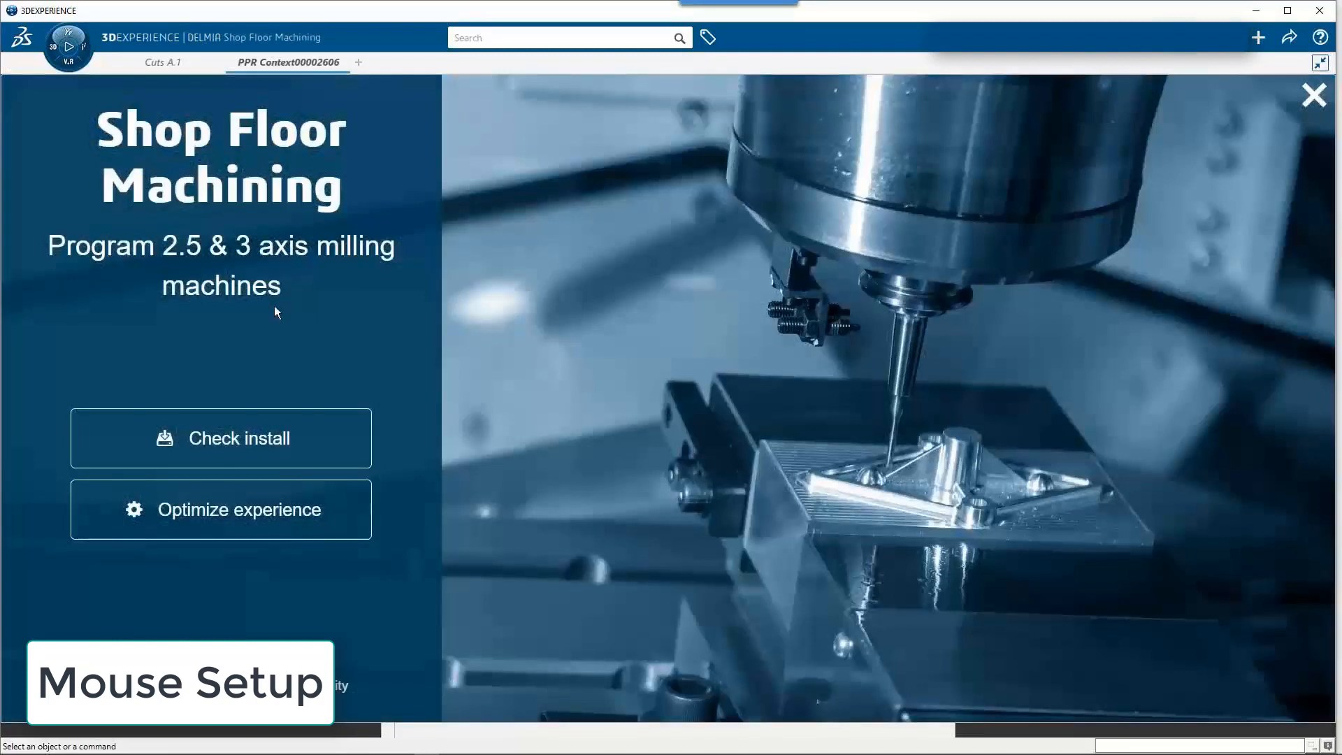
pyautogui.click(246, 512)
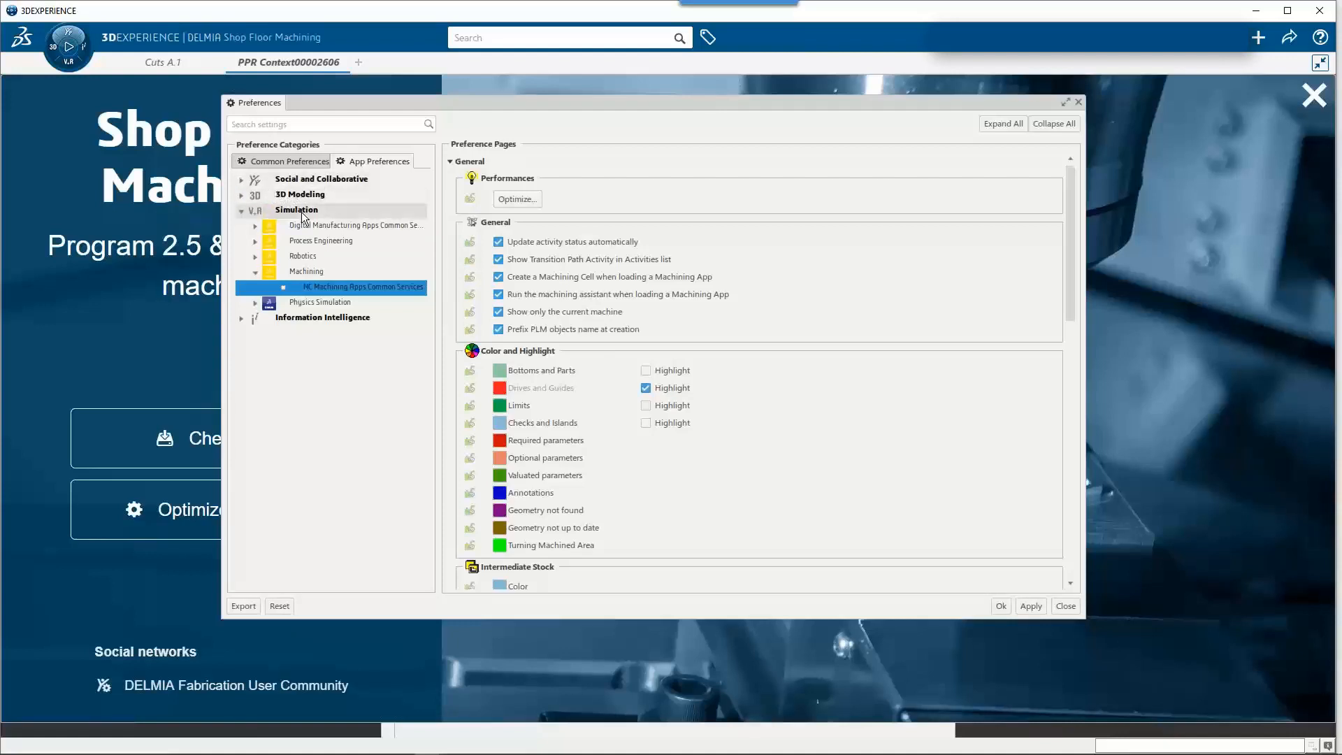
pyautogui.click(241, 180)
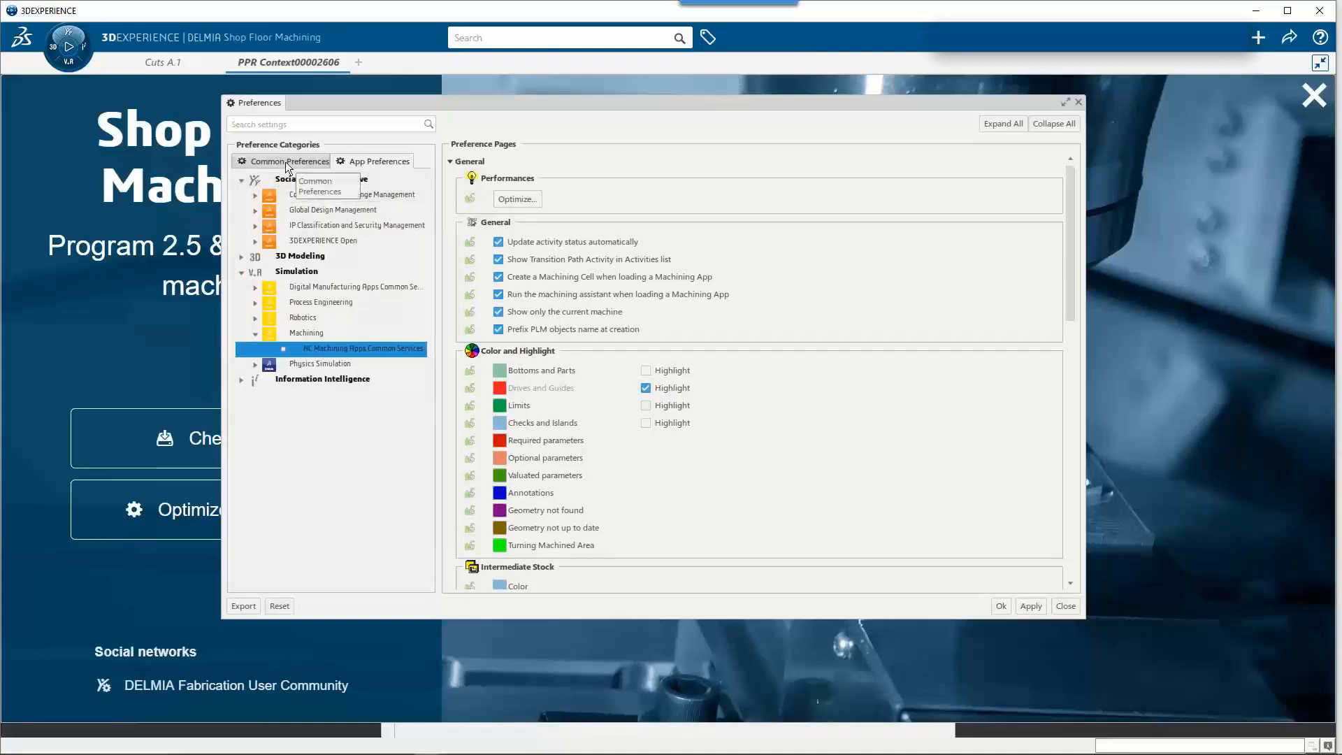
# - Choose the SOLIDWORKS user profile in the common preferences, and return to the machining model
pyautogui.click(286, 165)
pyautogui.click(241, 190)
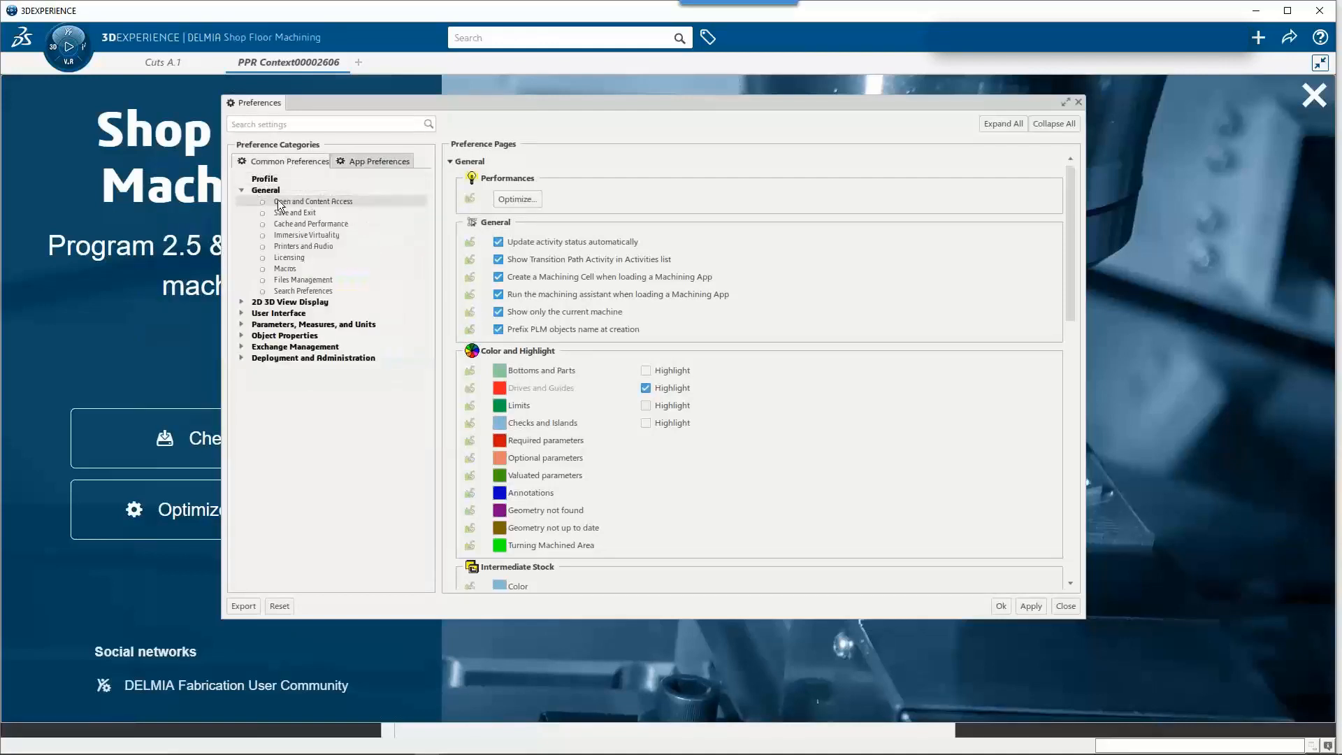
pyautogui.click(272, 180)
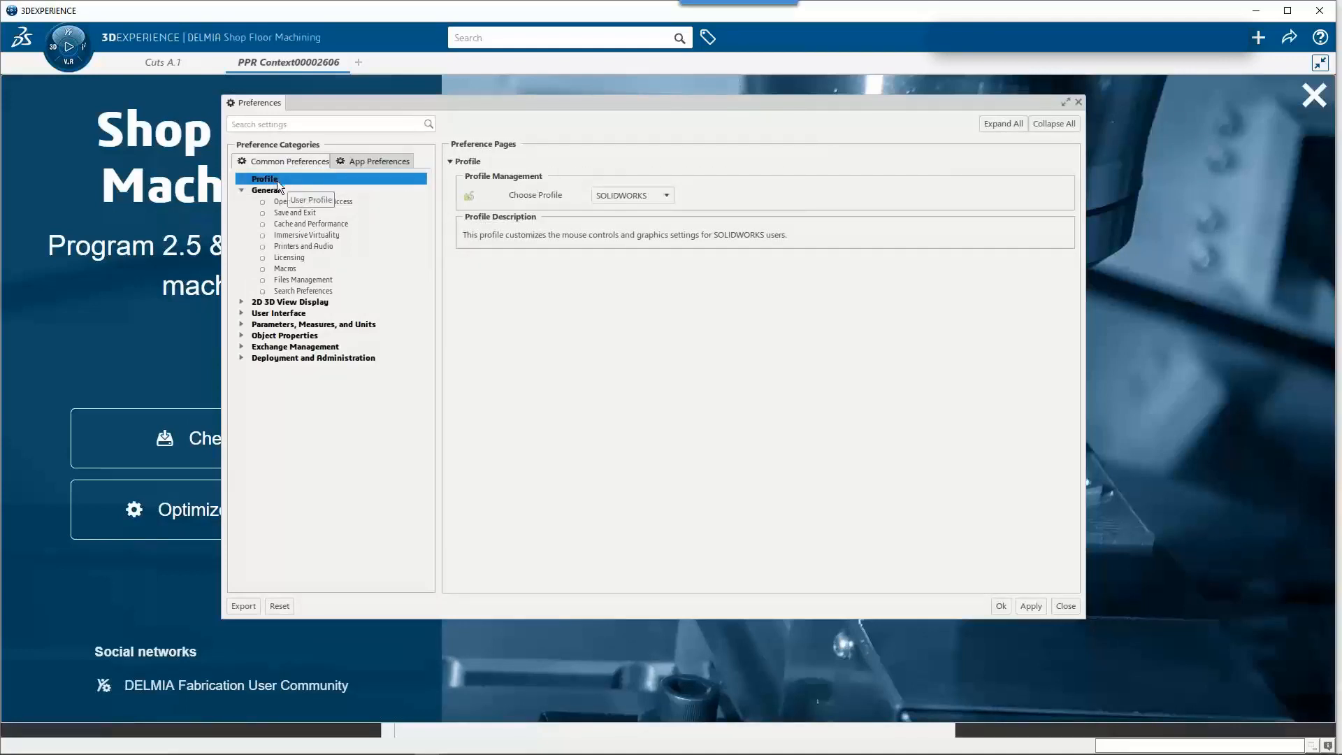
pyautogui.click(664, 195)
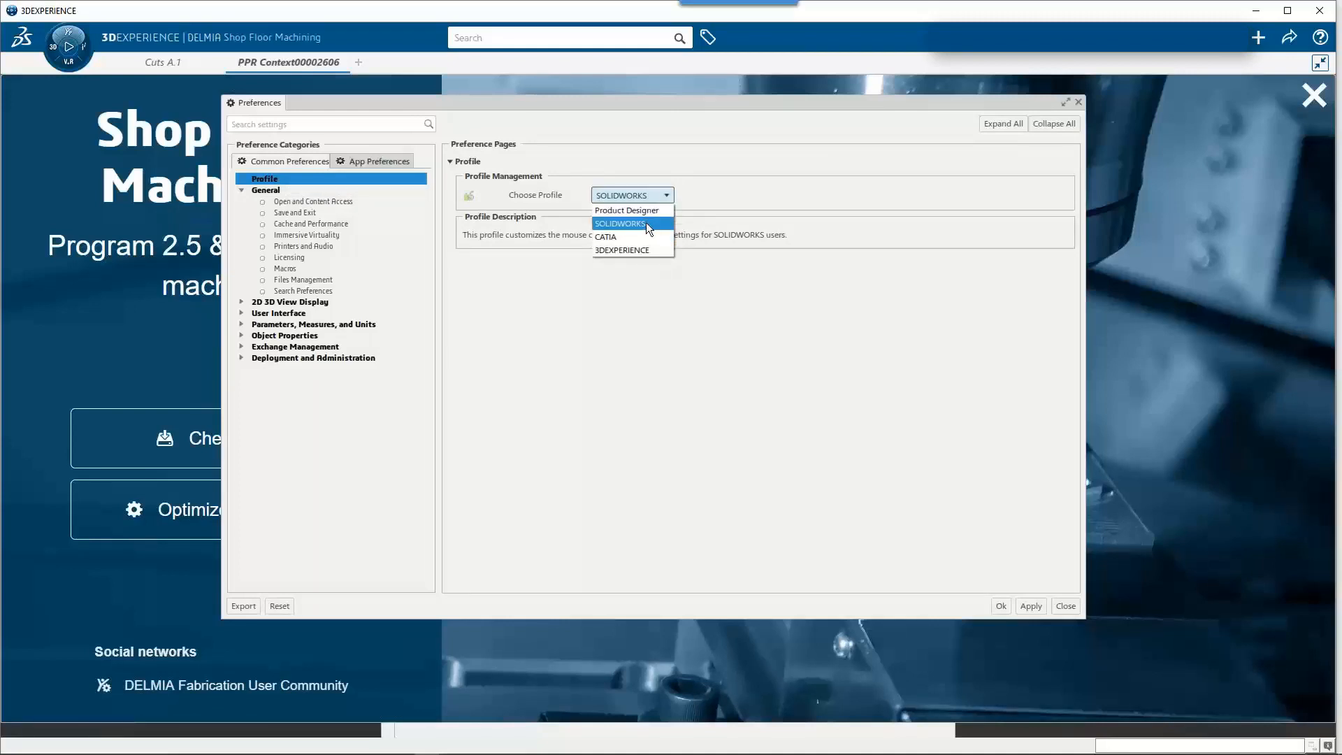
pyautogui.click(644, 224)
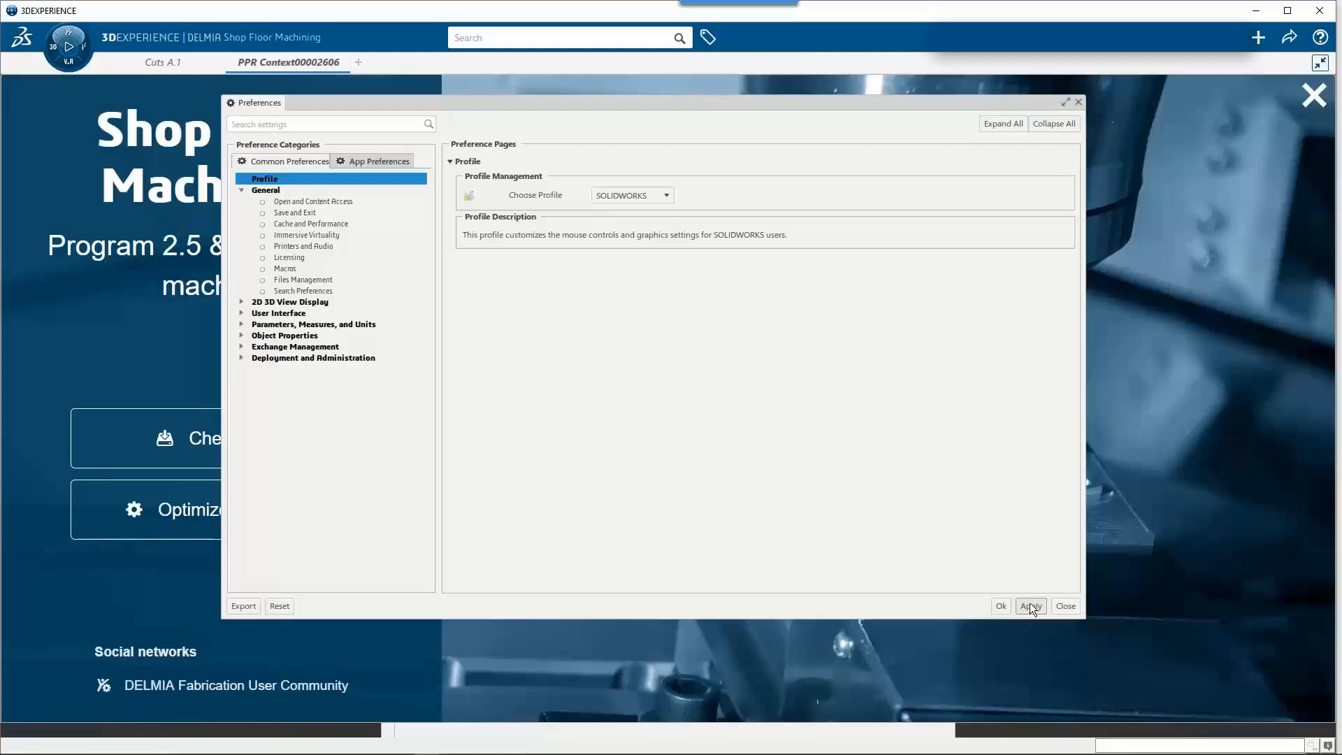
pyautogui.click(1067, 607)
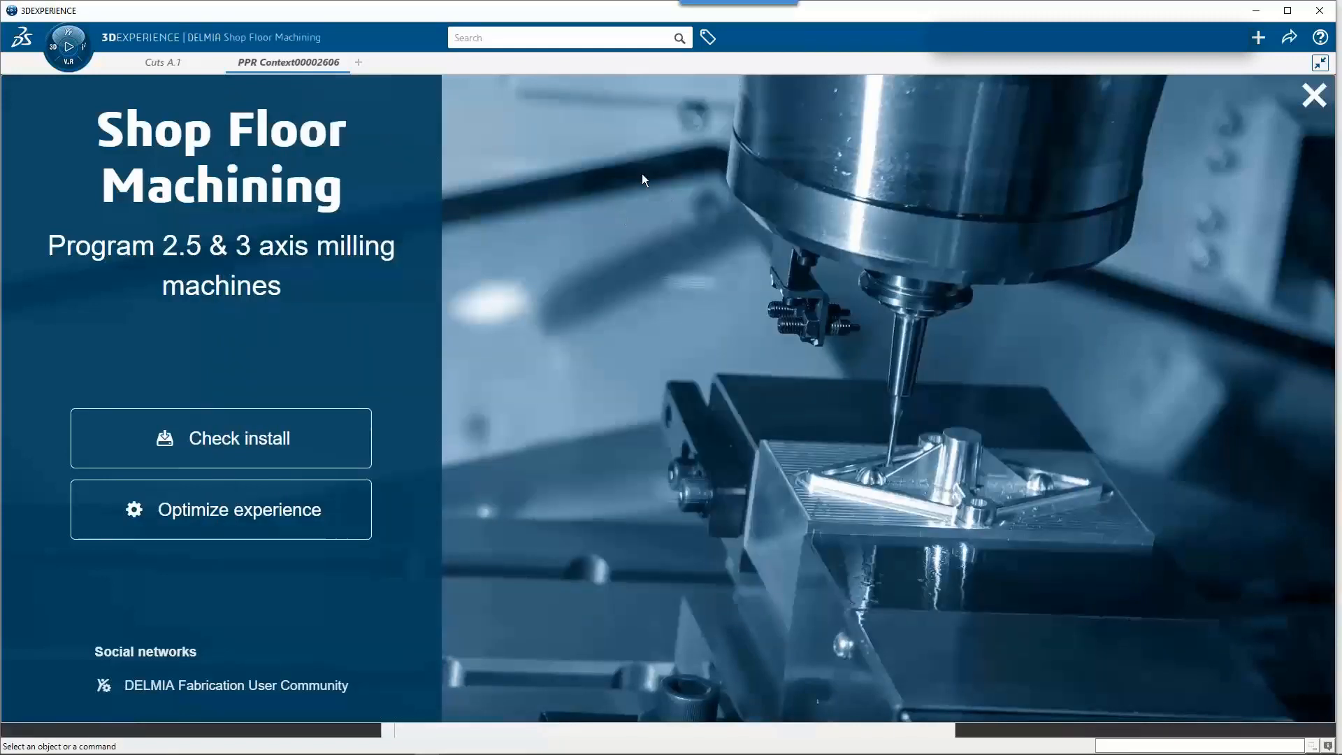
pyautogui.click(1314, 94)
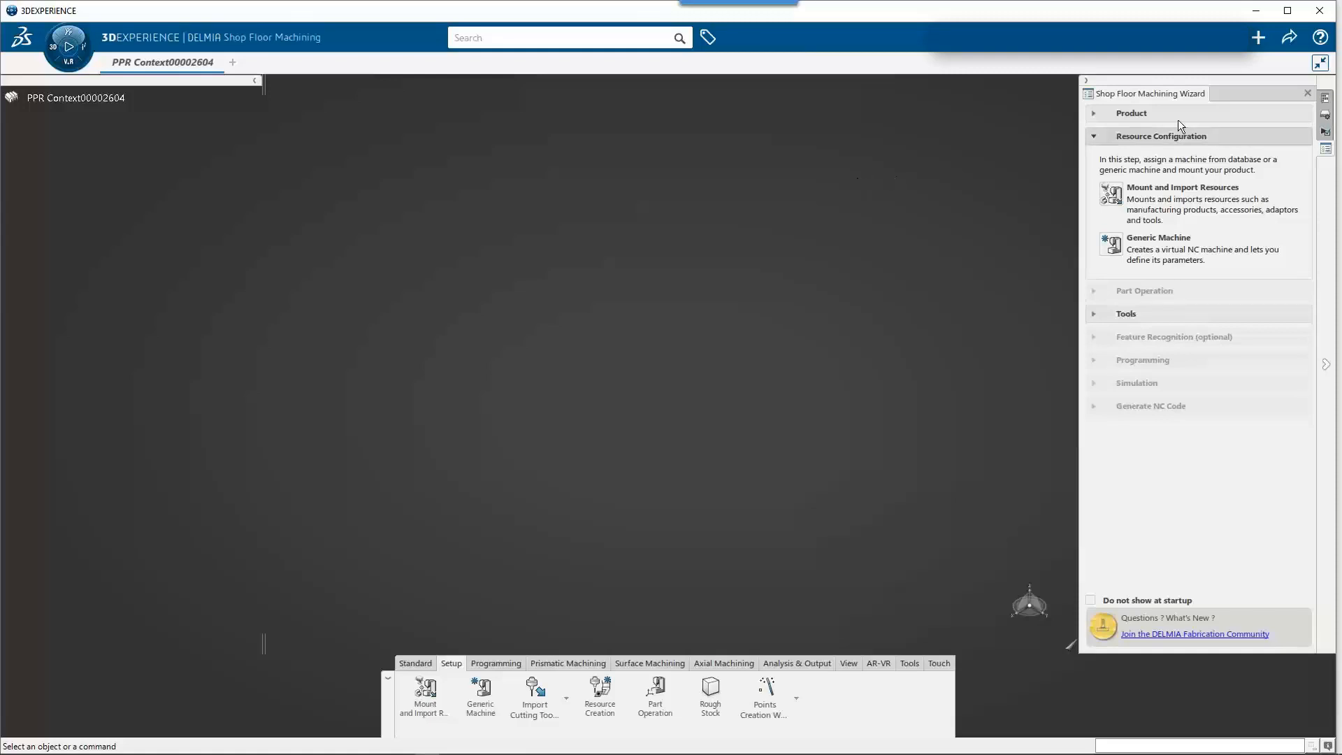
# - Set up a file import in SolidWorks (*.sldprt) format and browse to the DATA (E:) drive
pyautogui.click(1257, 40)
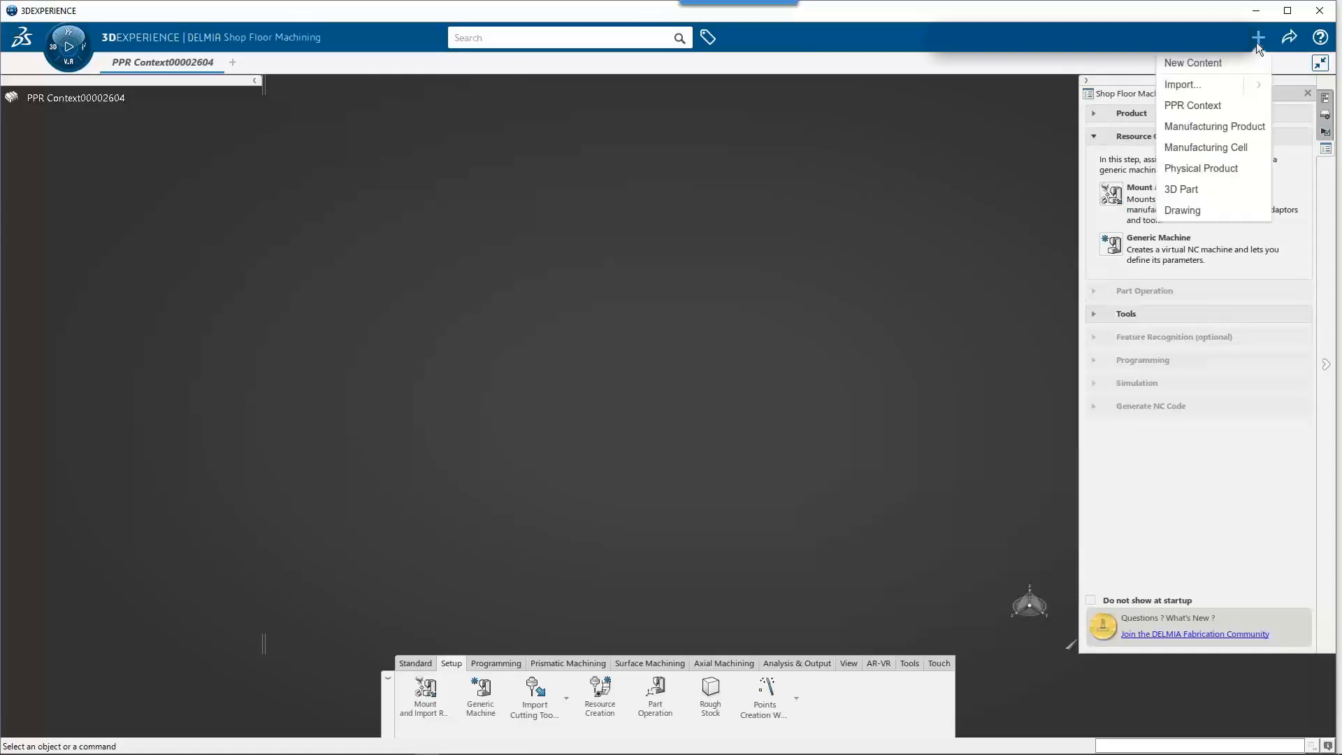
pyautogui.click(1198, 84)
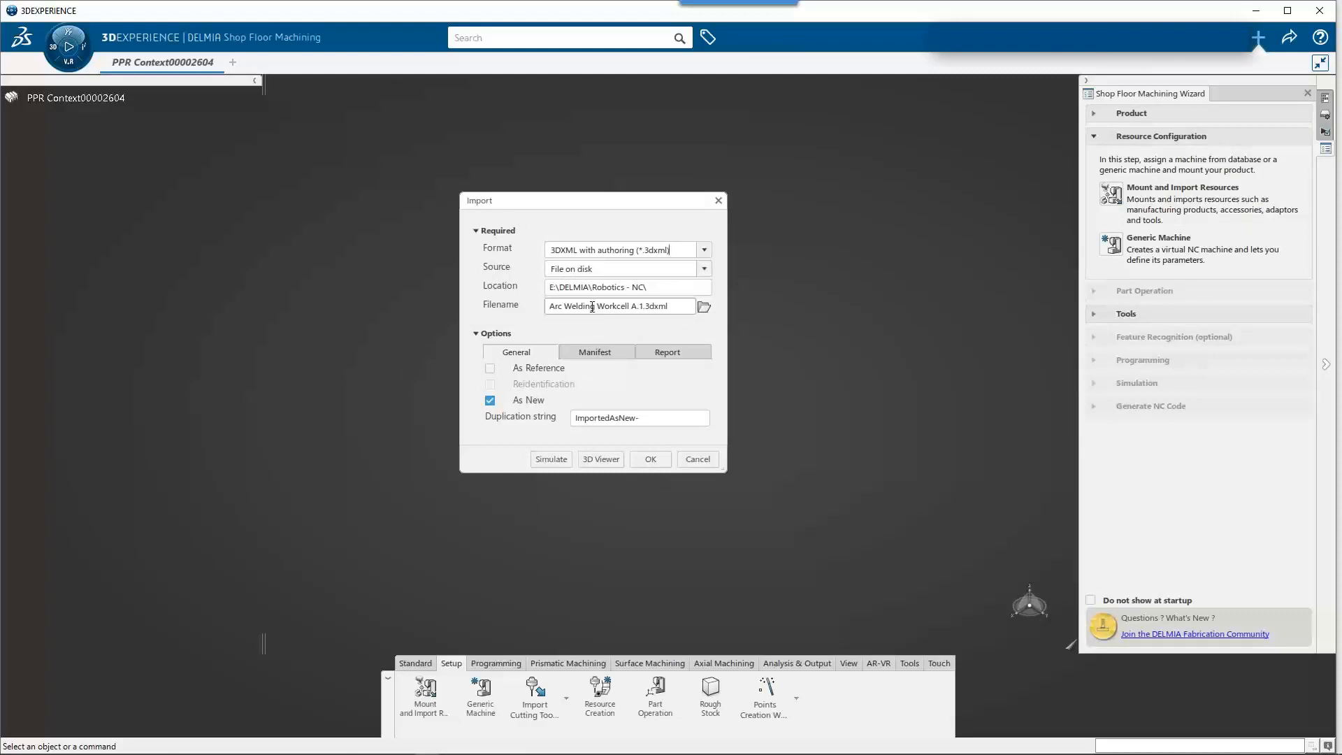
pyautogui.click(704, 250)
pyautogui.moveTo(704, 294); pyautogui.dragTo(704, 379)
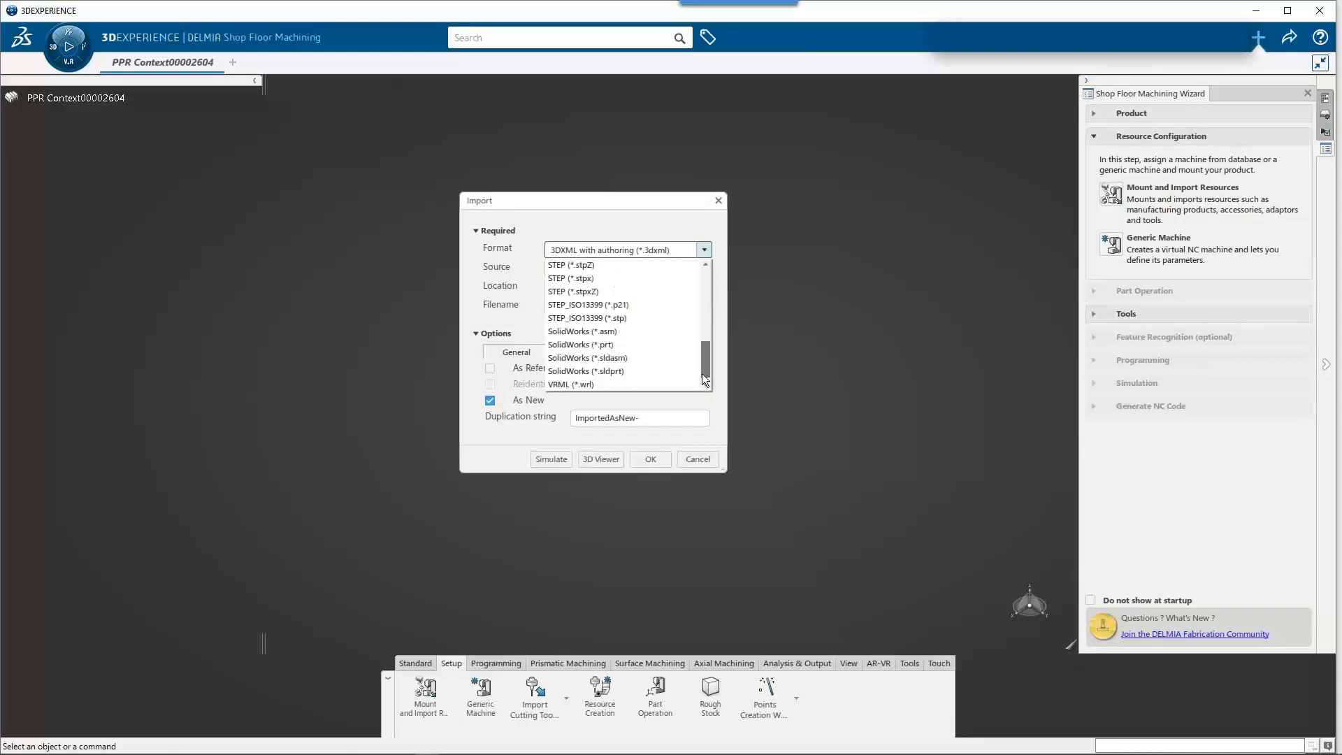
pyautogui.click(597, 371)
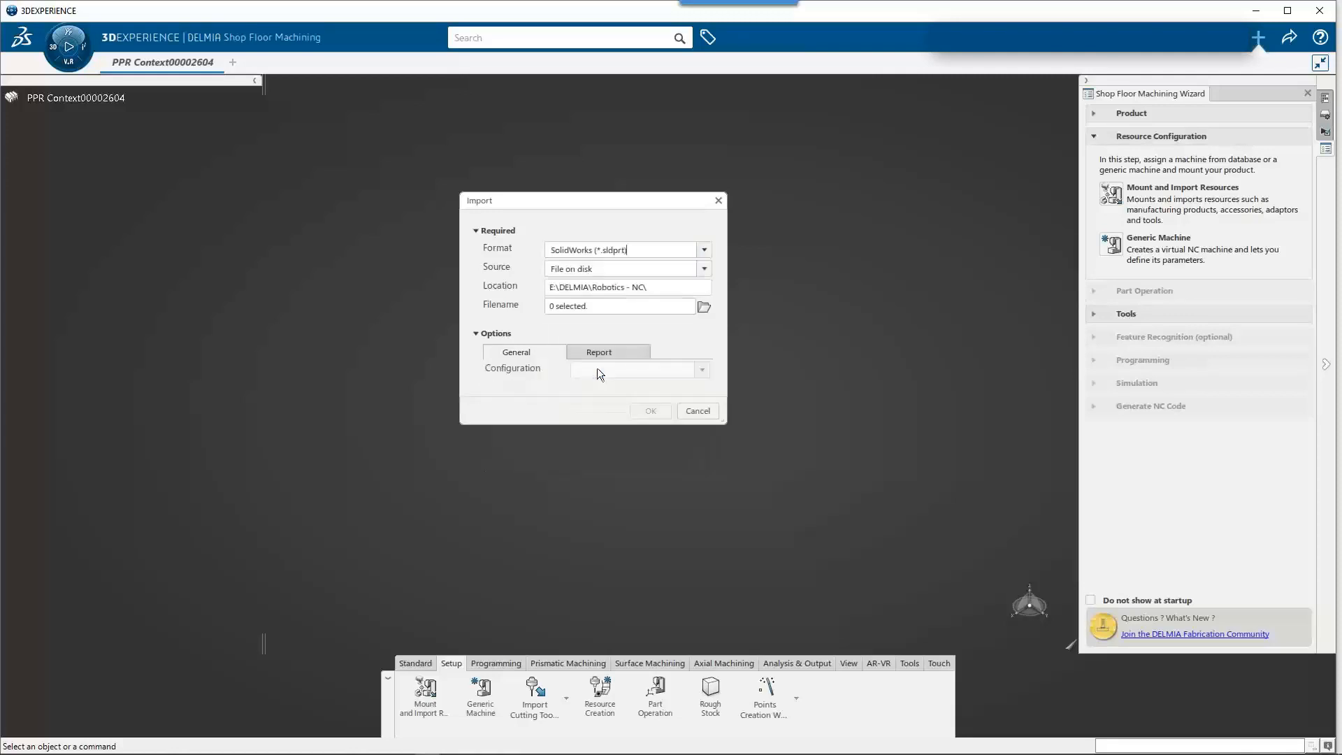
pyautogui.click(704, 307)
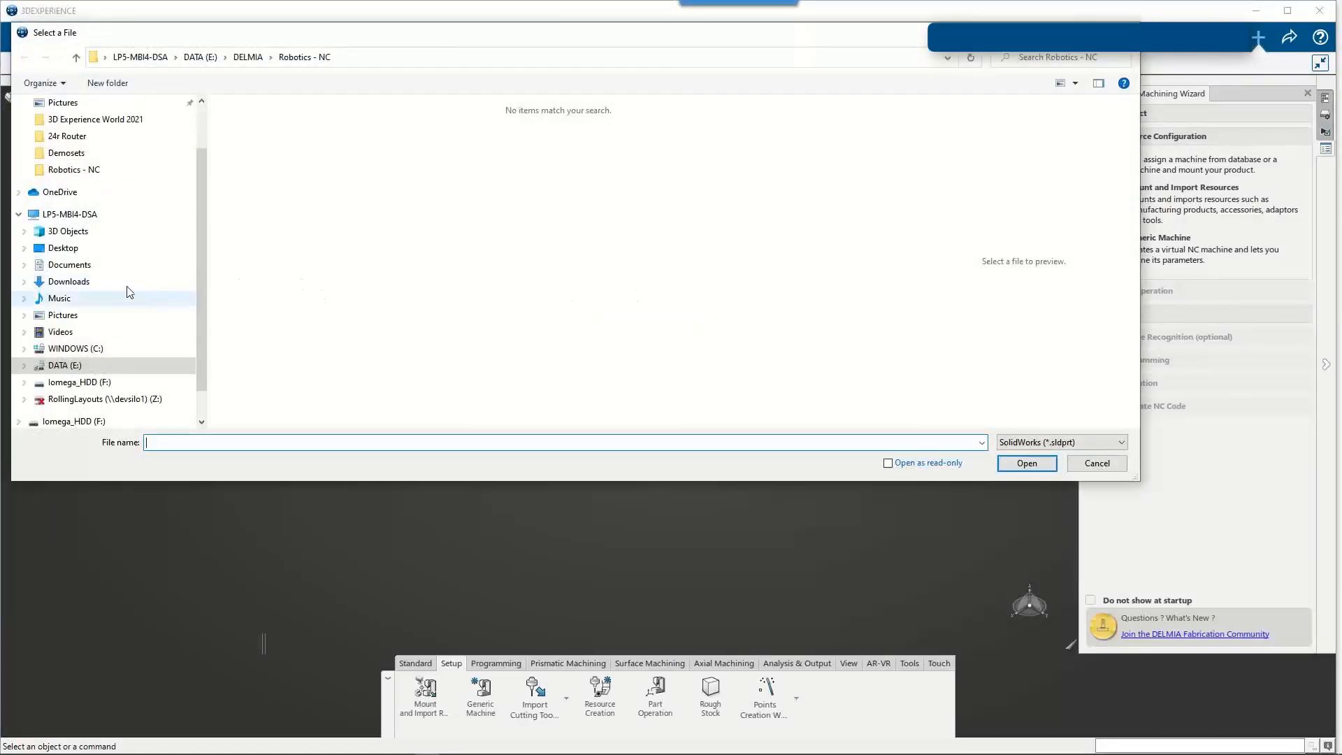
pyautogui.click(199, 57)
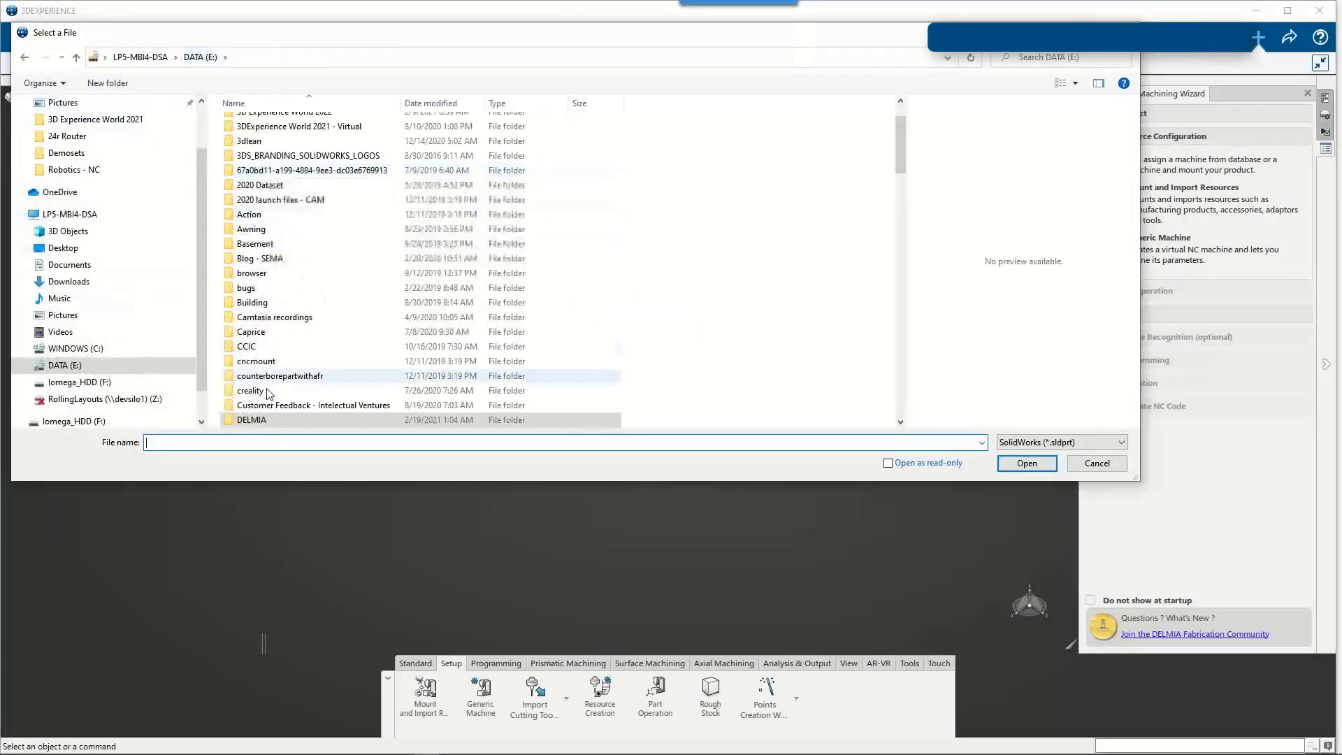
pyautogui.scroll(-2, 273, 406)
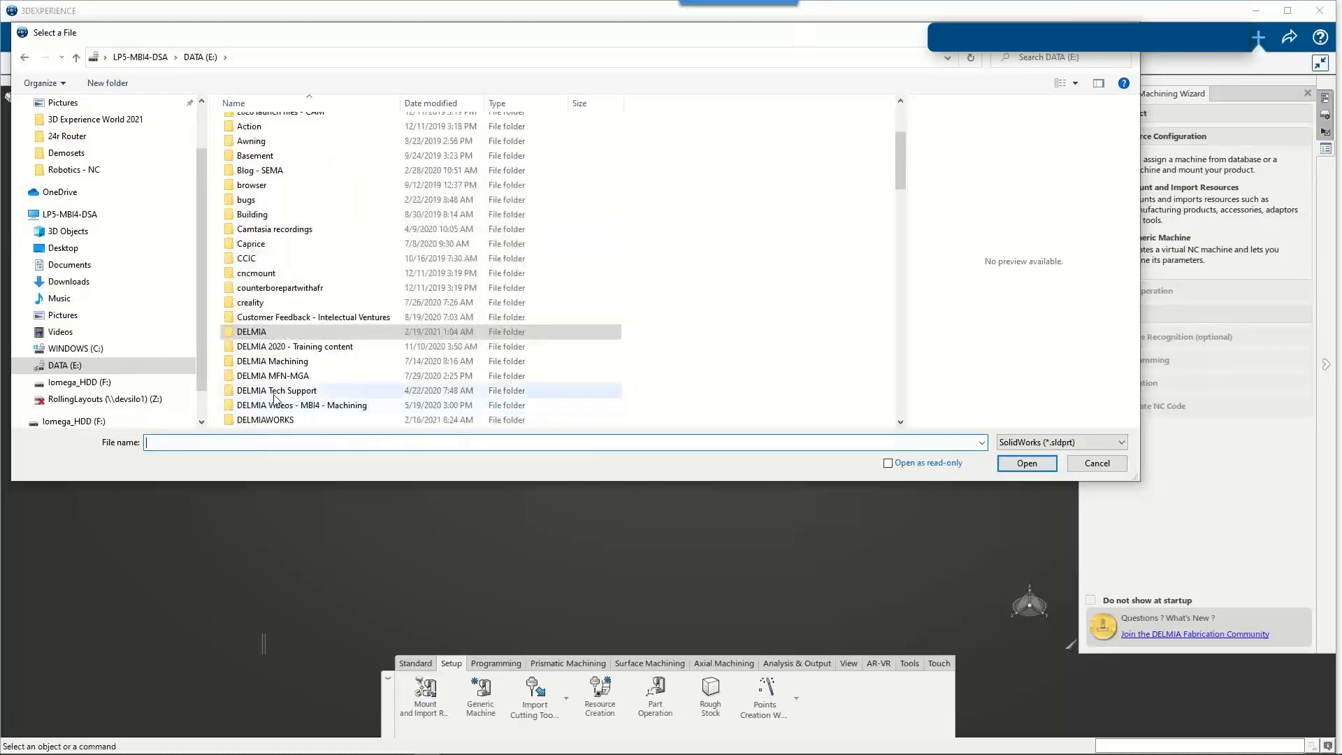
pyautogui.doubleClick(258, 334)
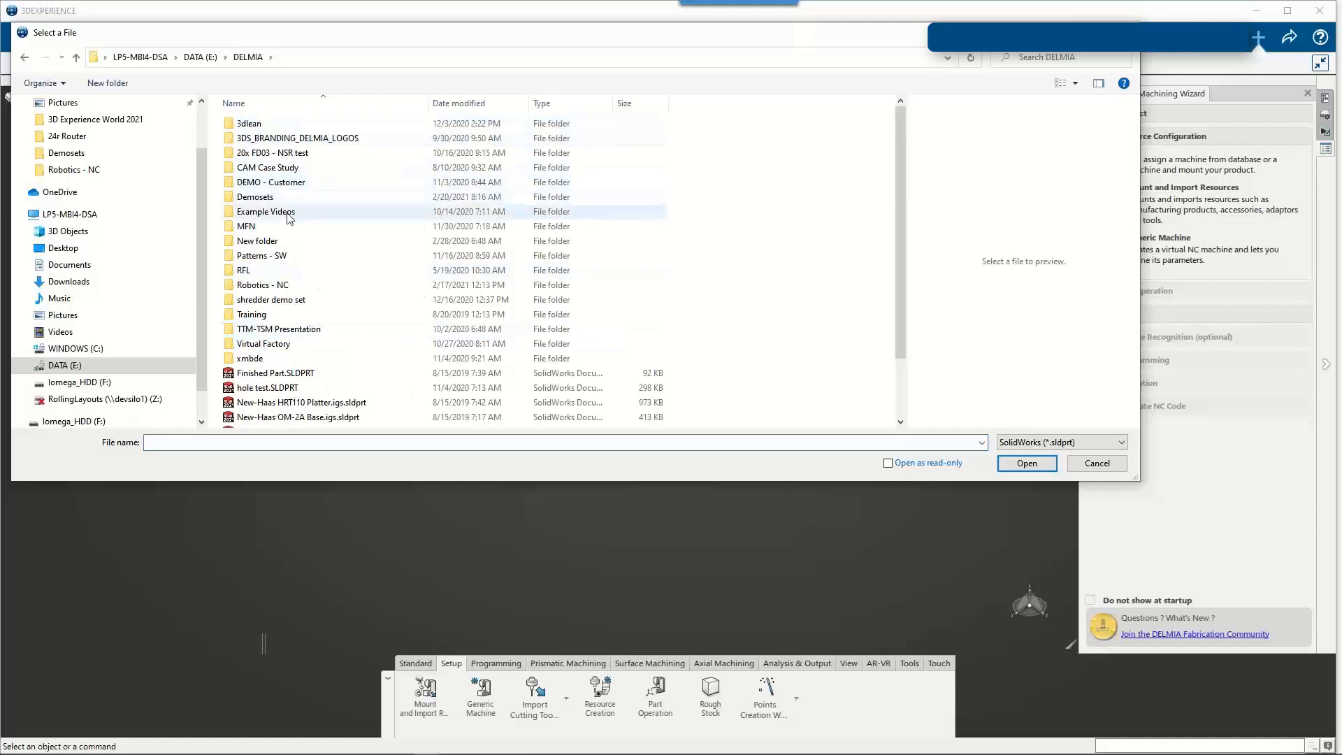
pyautogui.click(206, 59)
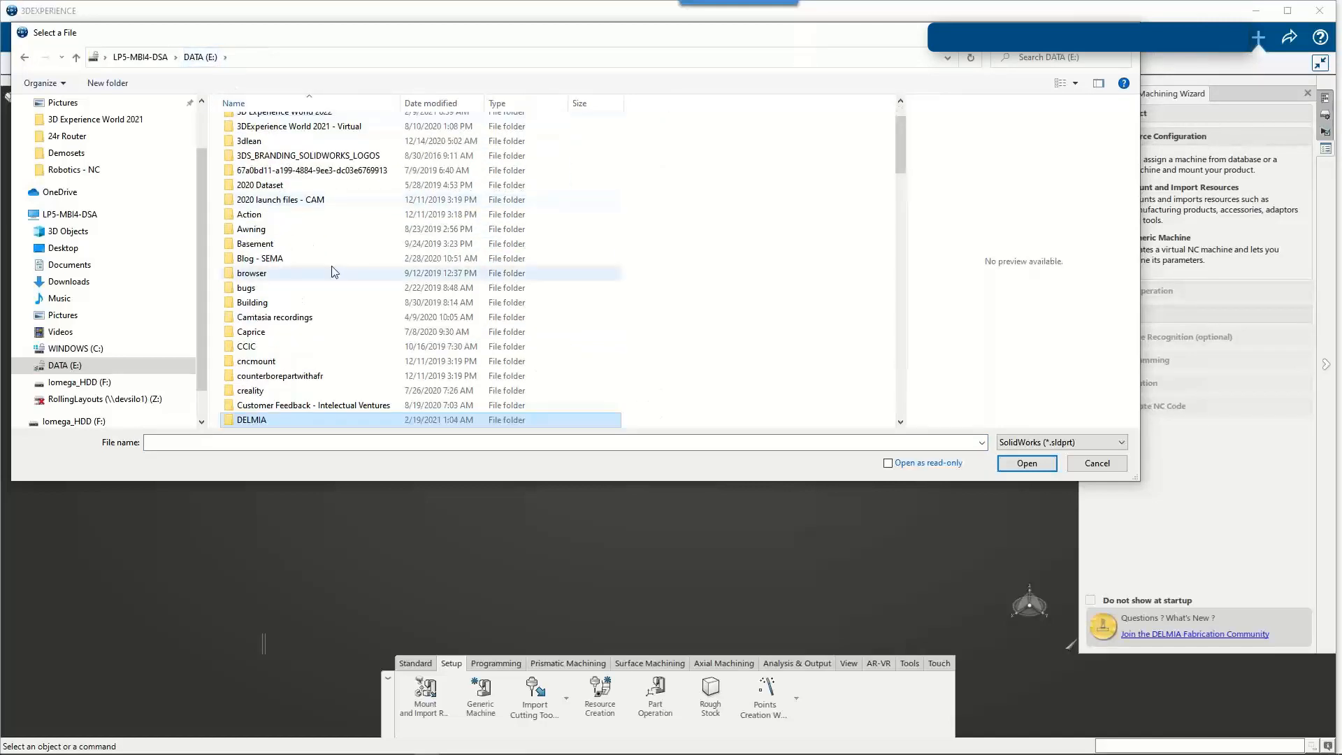
# - Import Cuts.SLDPRT from the Lesson 01 Case Study folder inside DELMIA 2020 - Training content, and dismiss the operation report
pyautogui.scroll(-1, 332, 273)
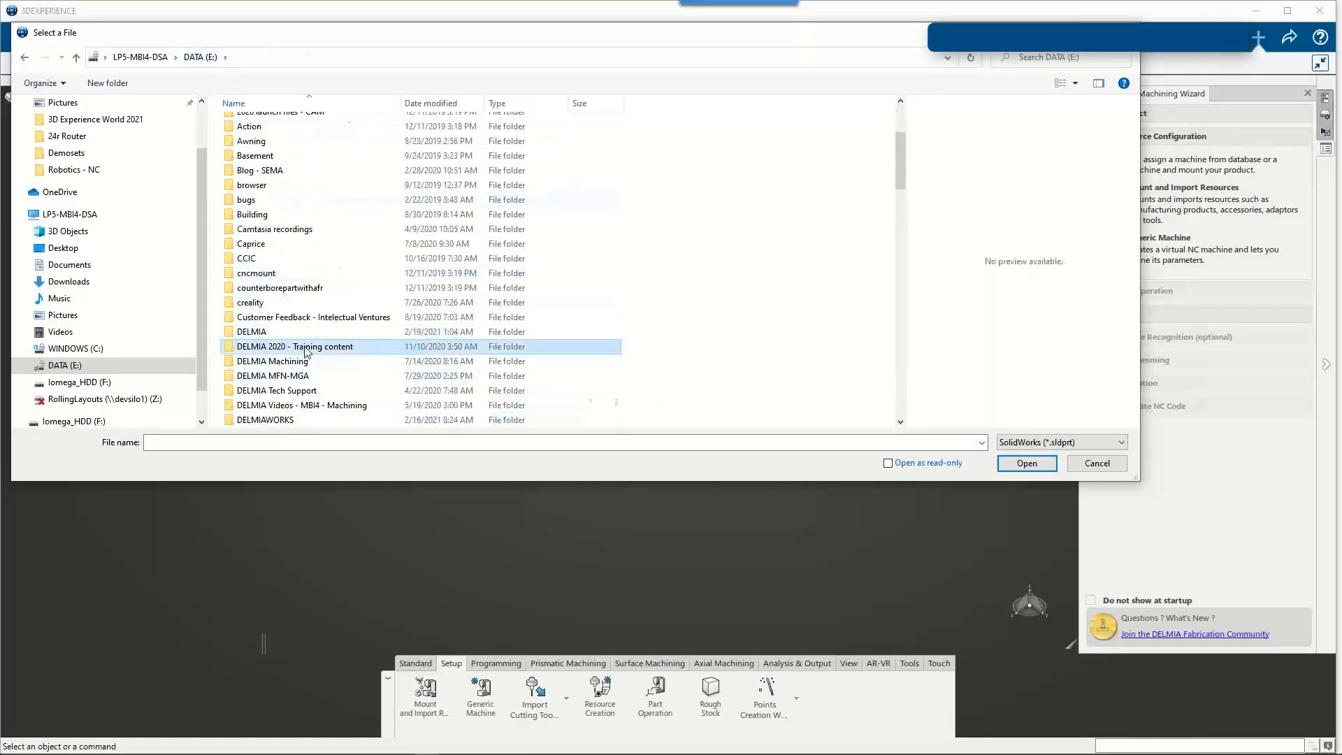
pyautogui.doubleClick(308, 351)
pyautogui.doubleClick(276, 125)
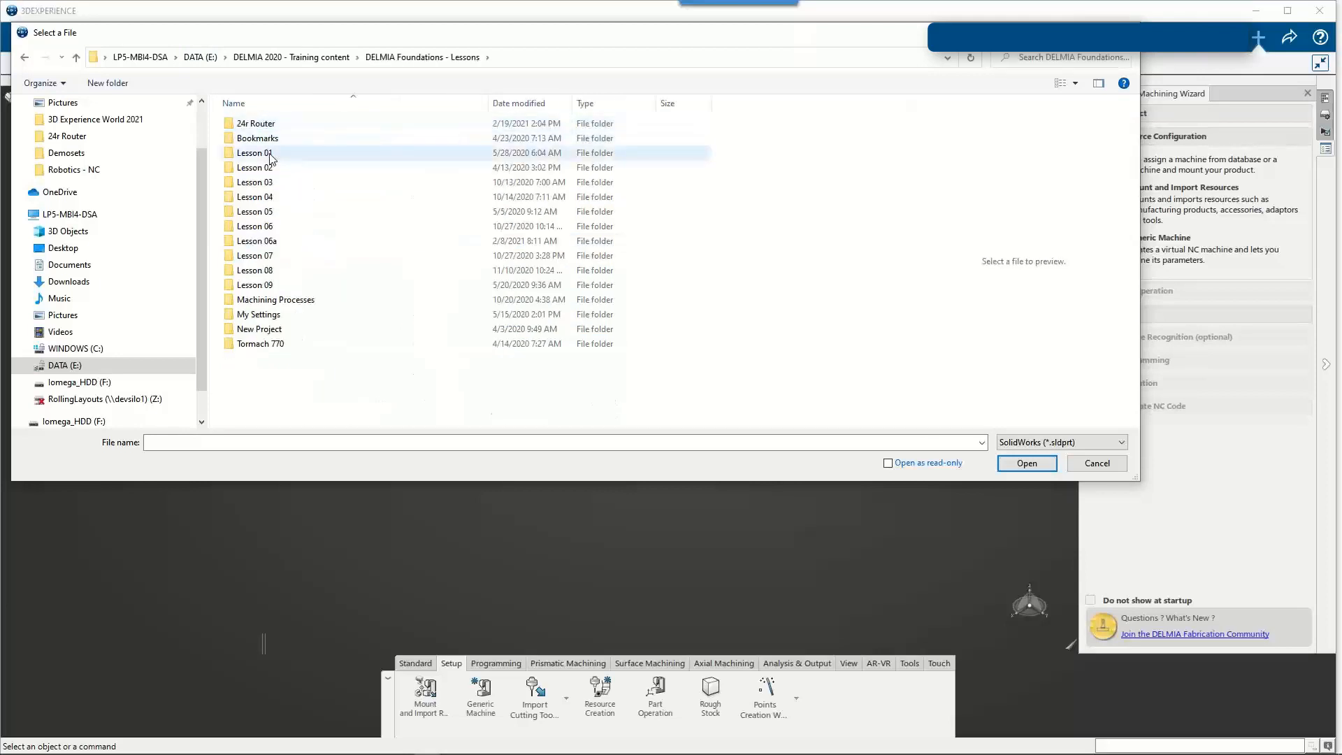
pyautogui.doubleClick(276, 154)
pyautogui.doubleClick(283, 126)
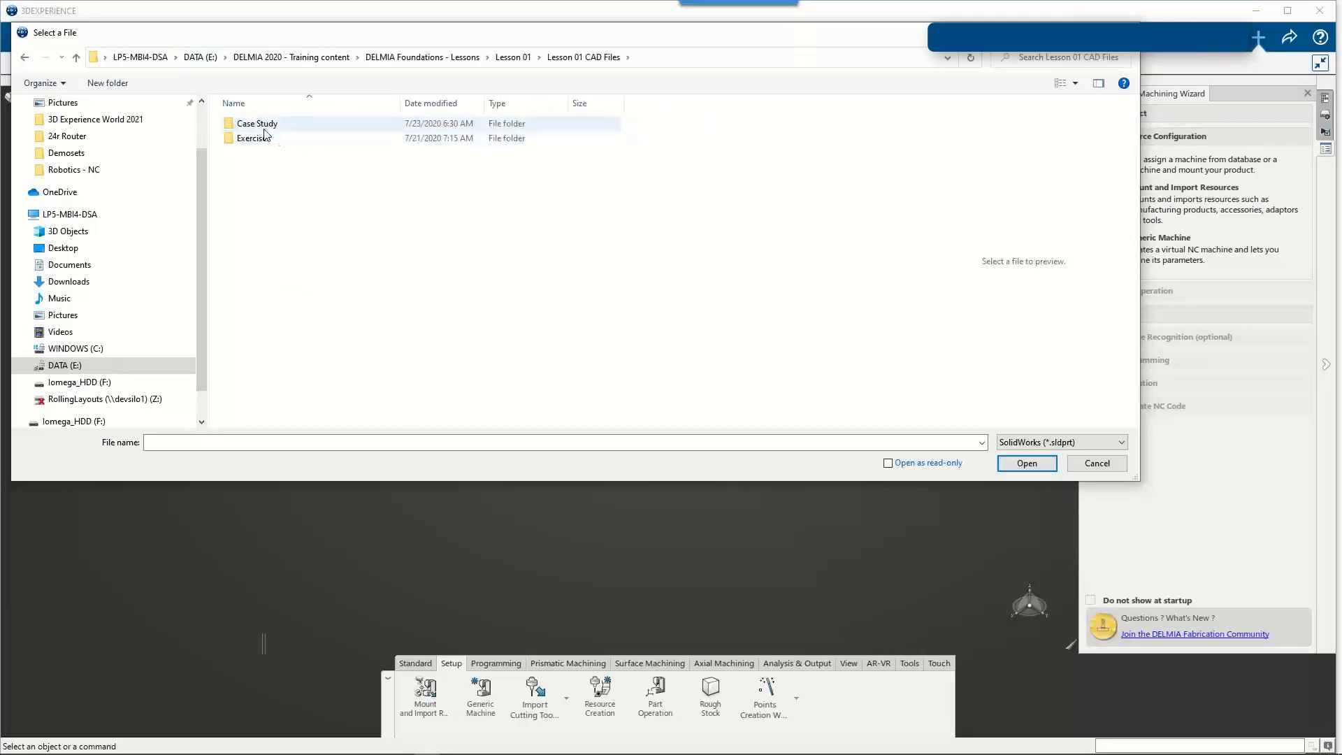
pyautogui.doubleClick(267, 126)
pyautogui.click(268, 154)
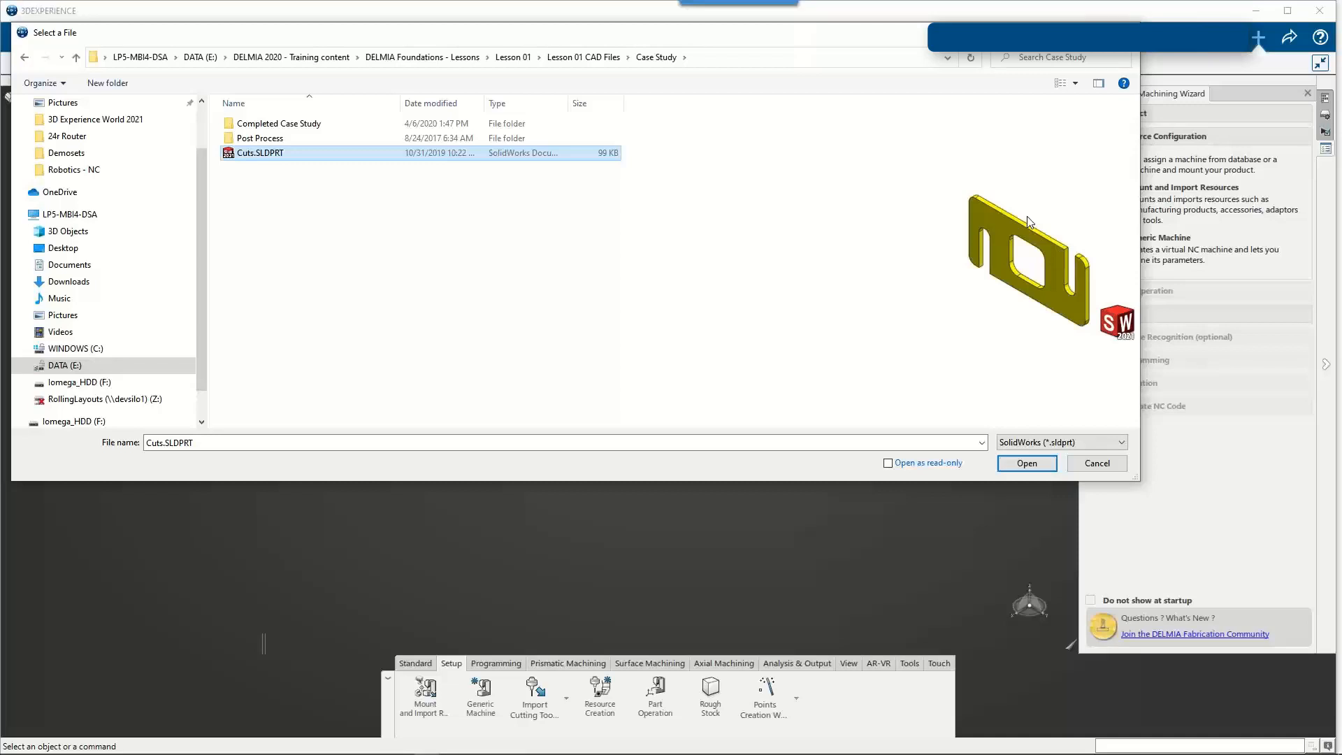
pyautogui.click(1051, 464)
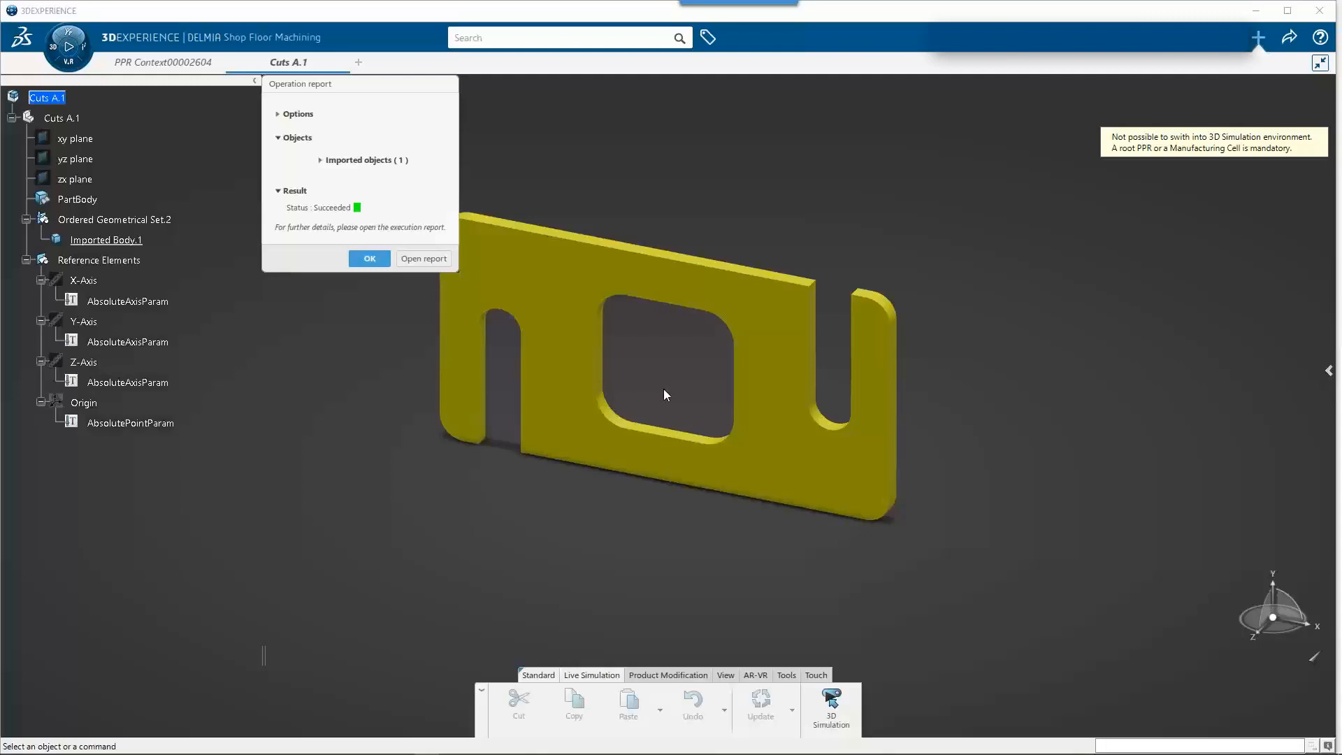
pyautogui.click(369, 257)
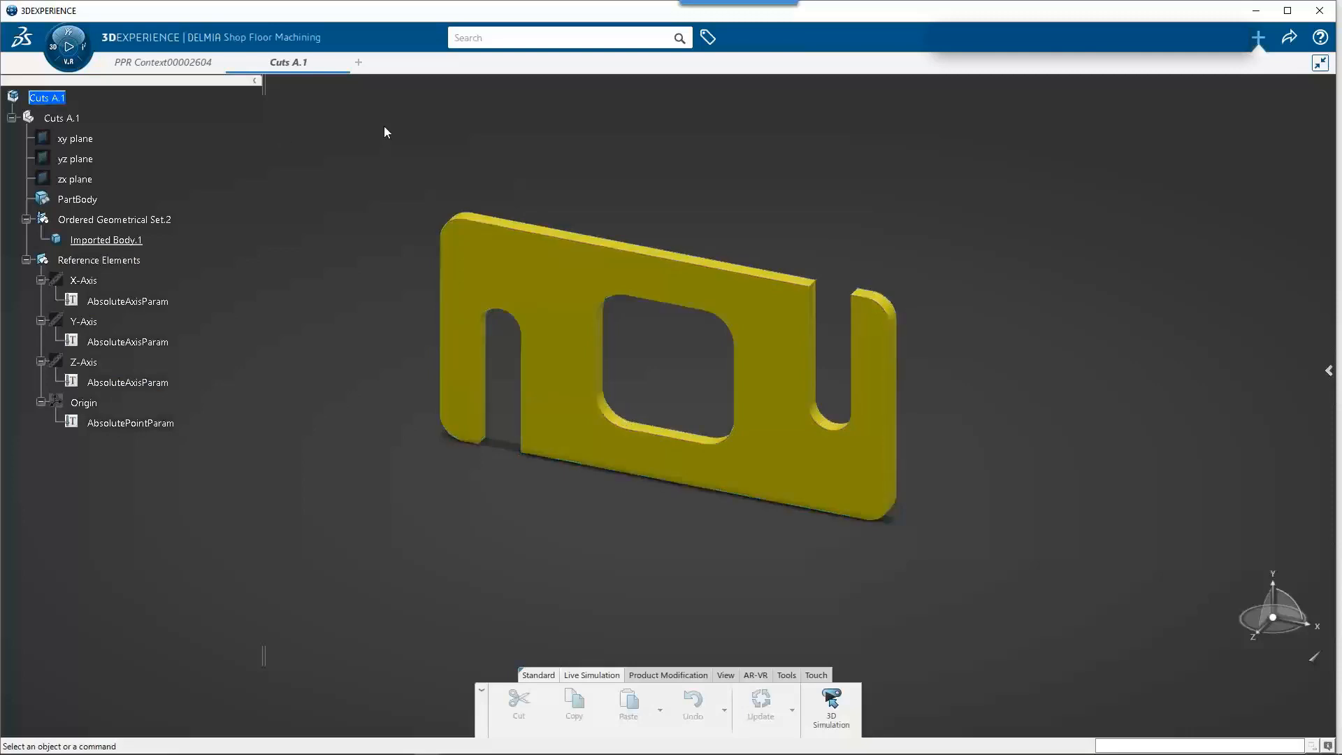
# - Launch the Shop Floor Machining app on the imported Cuts part without support mode
pyautogui.moveTo(172, 64)
pyautogui.click(63, 63)
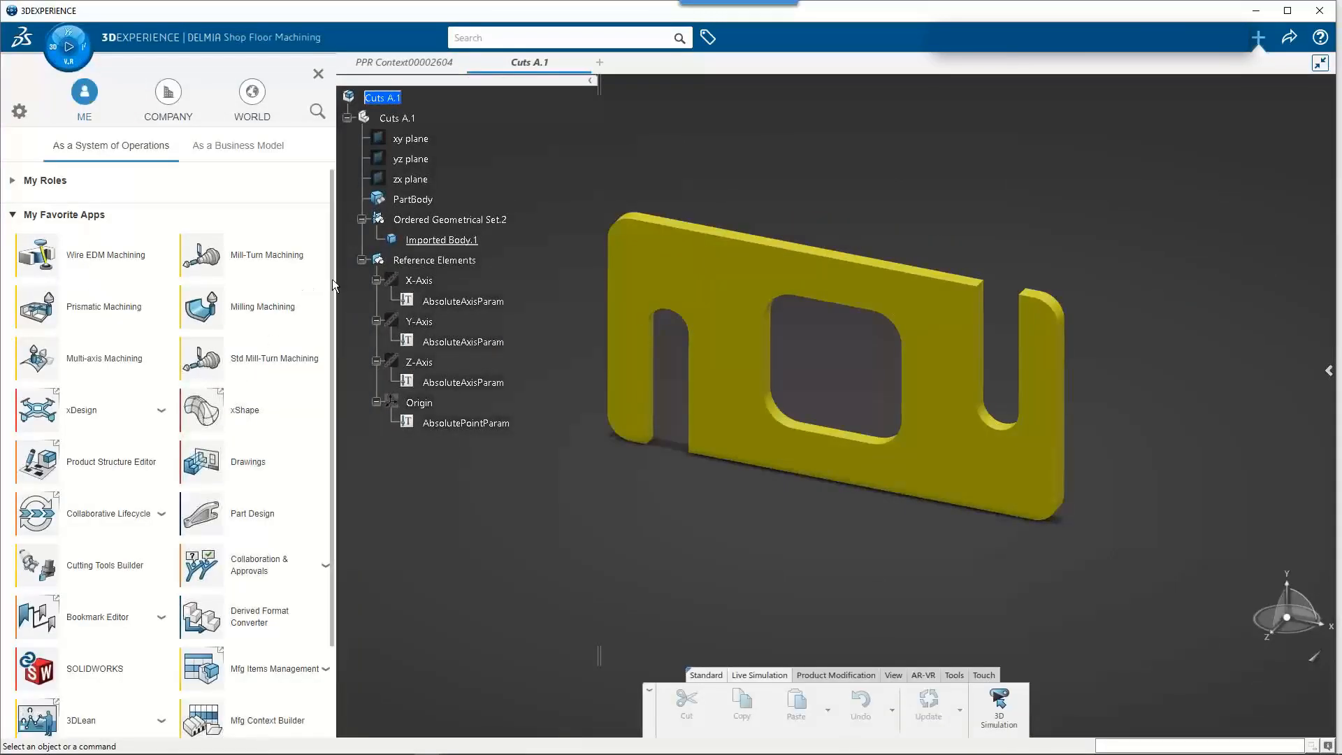
pyautogui.scroll(-3, 175, 454)
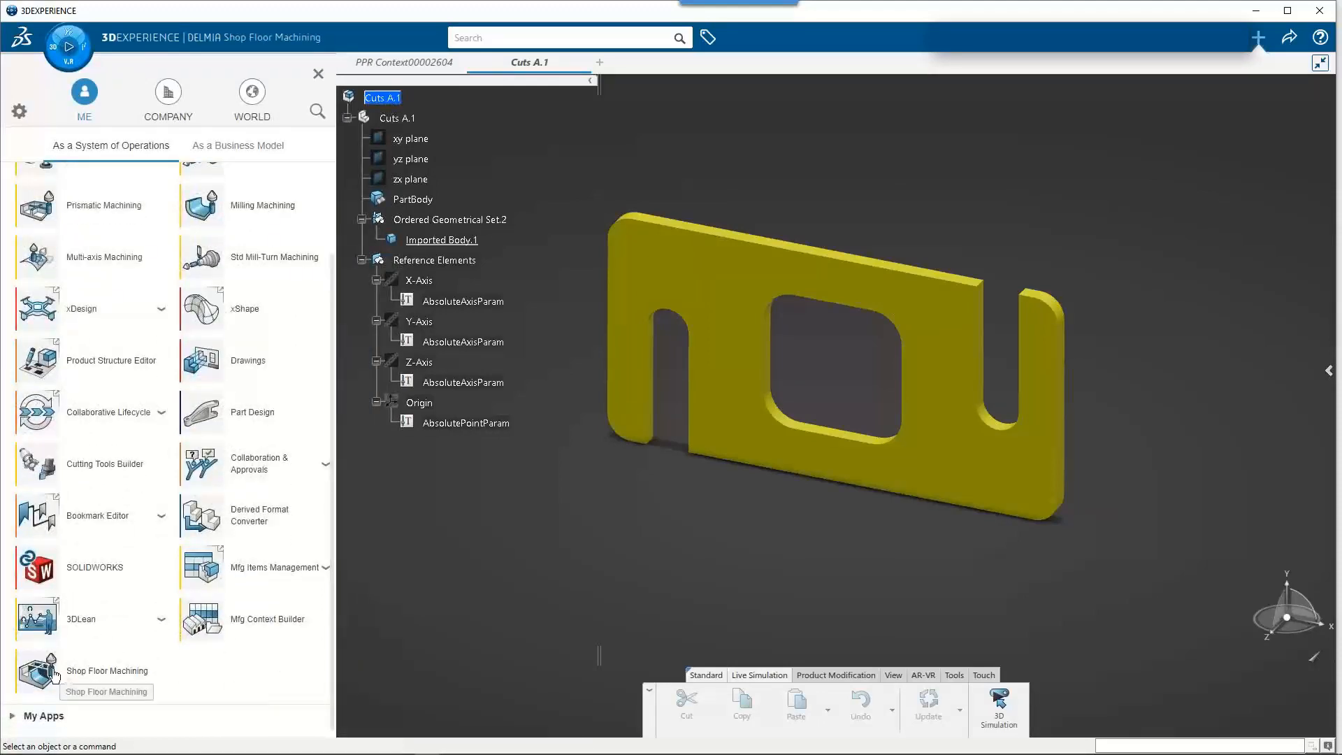
pyautogui.click(97, 673)
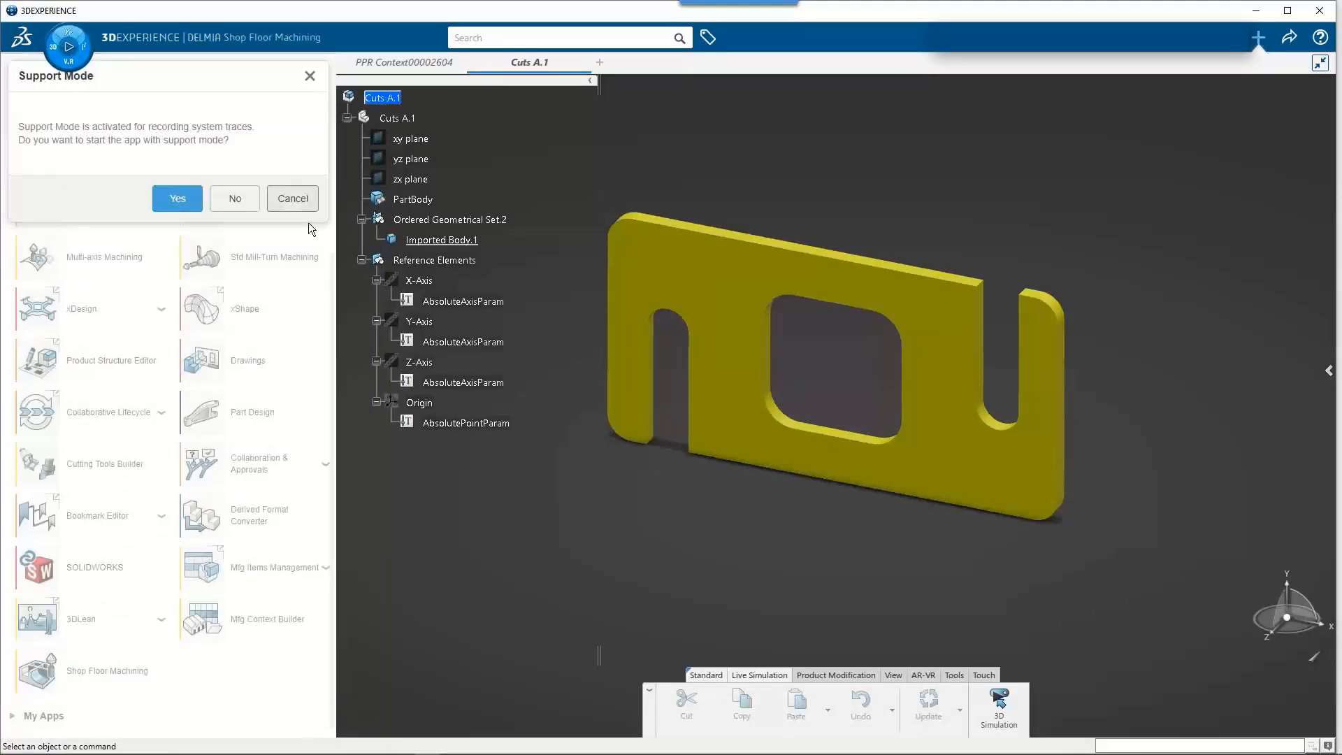
pyautogui.click(235, 201)
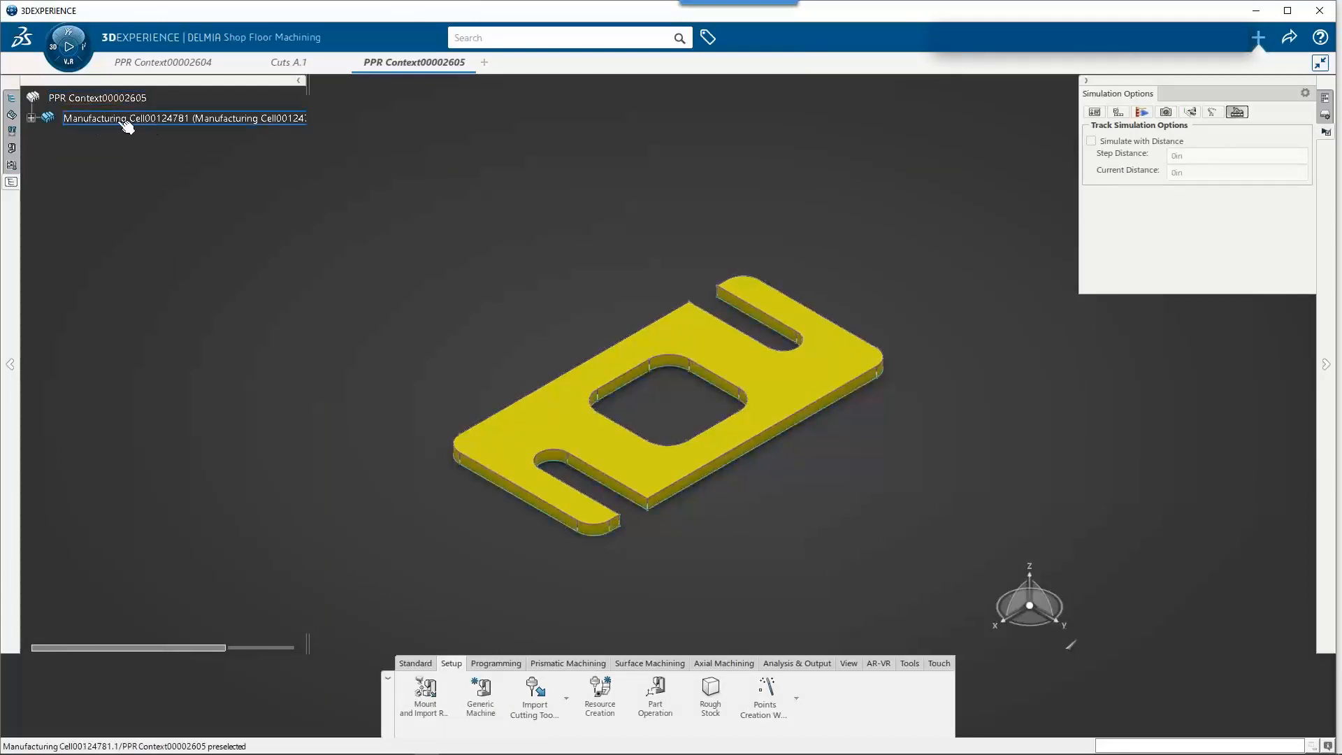
# - Expand the manufacturing cell to locate its NC assembly, and set the simulation options to hide automatically
pyautogui.click(31, 118)
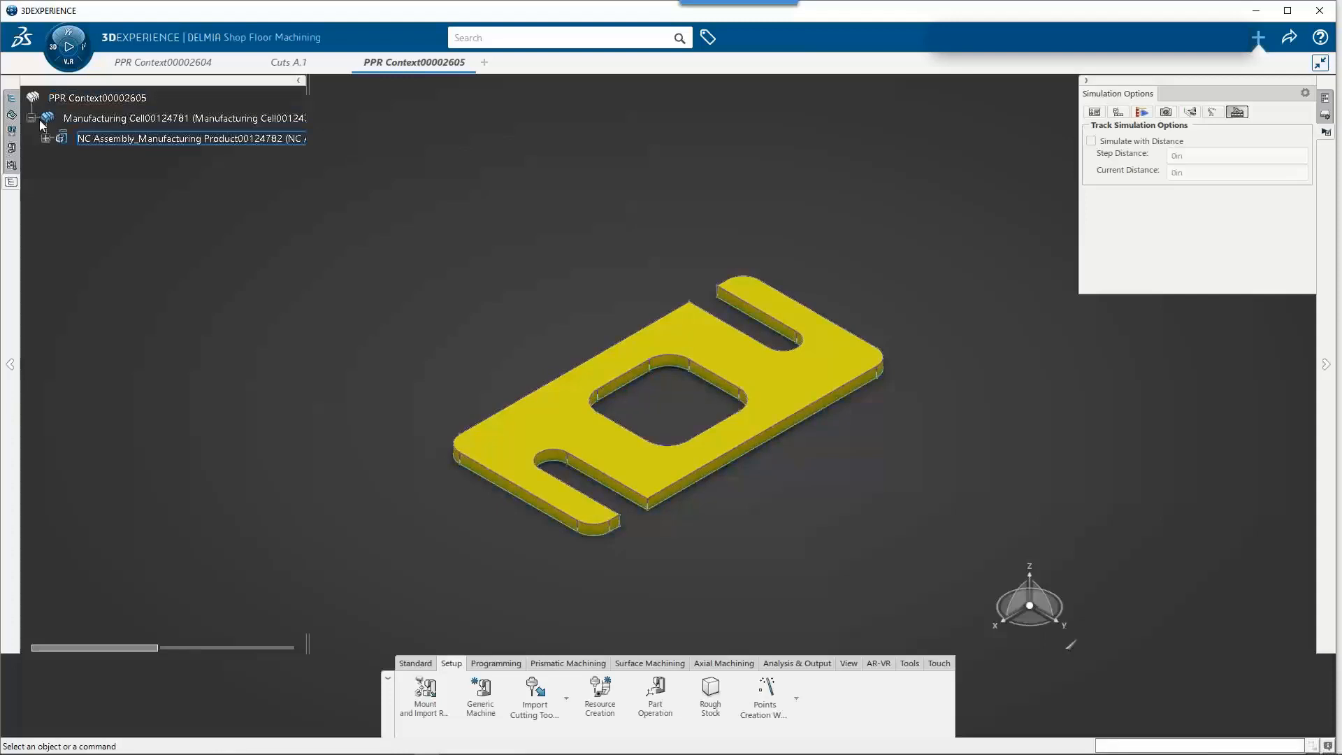
pyautogui.click(168, 143)
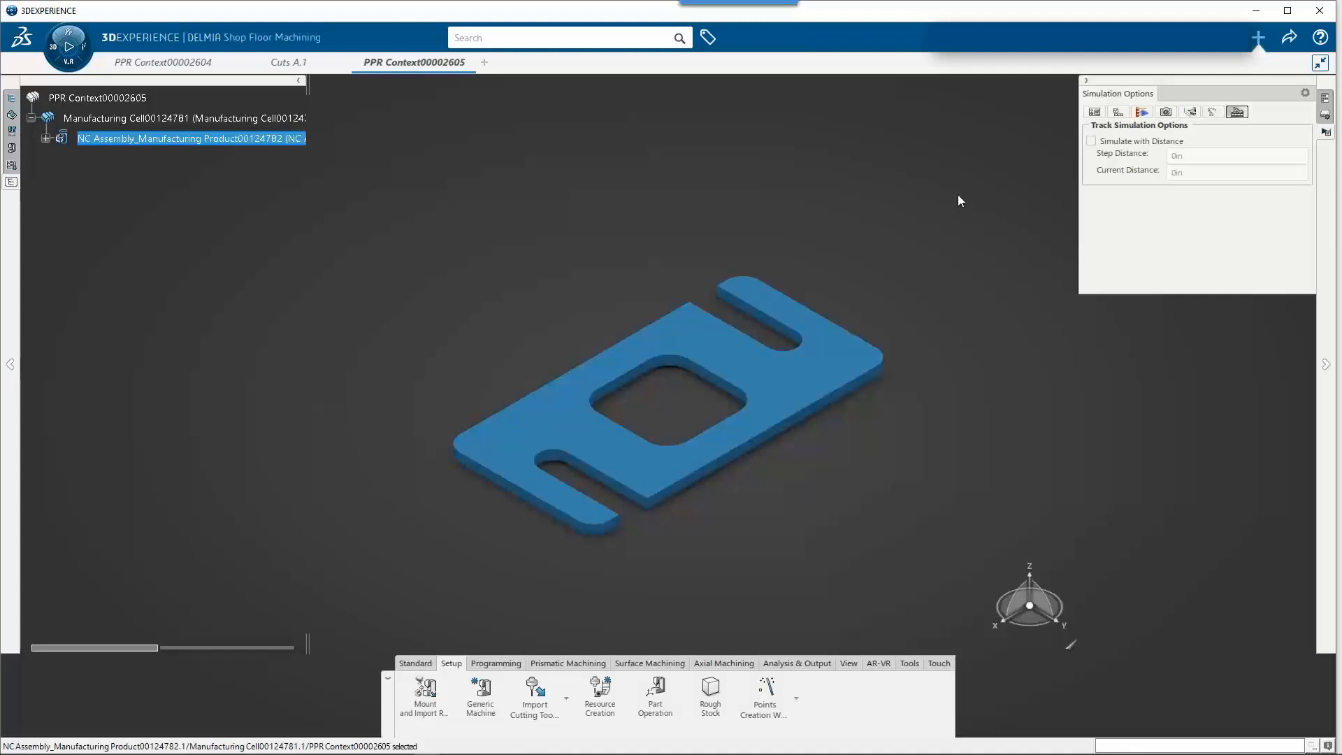
pyautogui.click(1086, 82)
pyautogui.click(1026, 170)
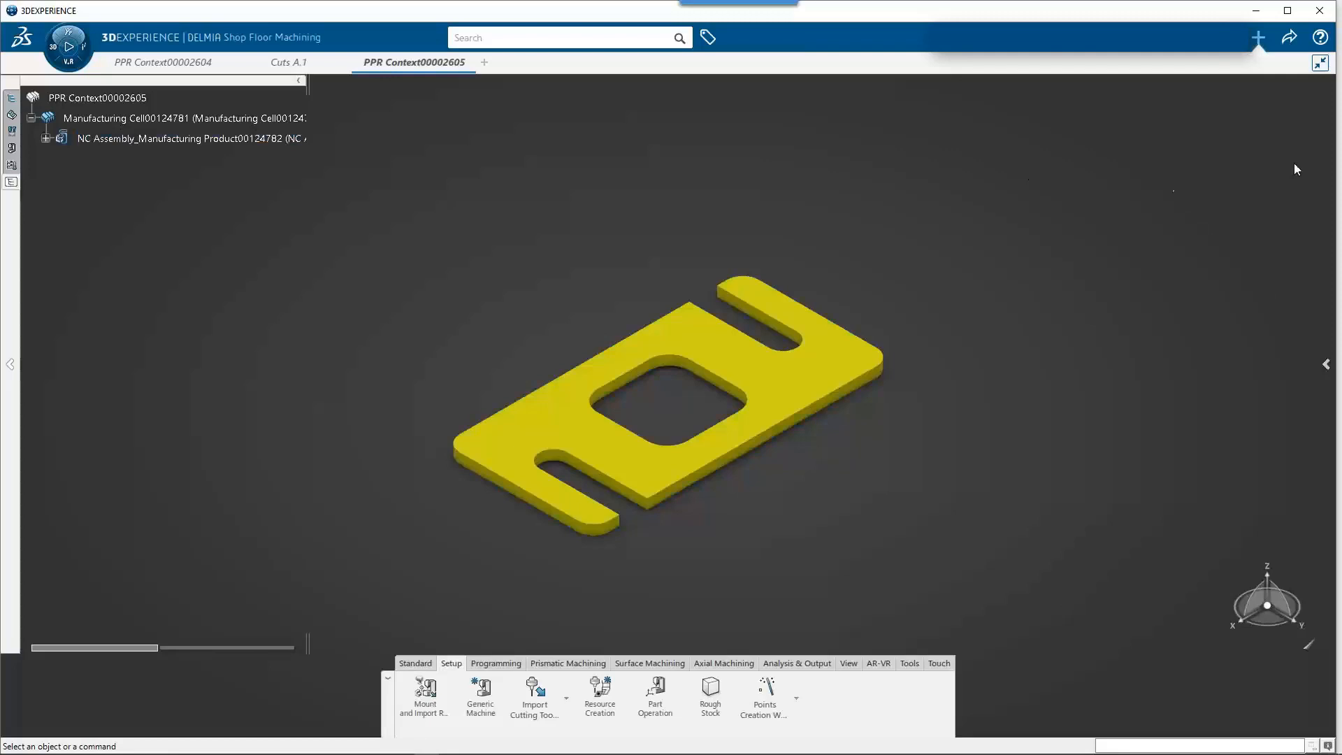
pyautogui.click(1259, 39)
pyautogui.moveTo(298, 68)
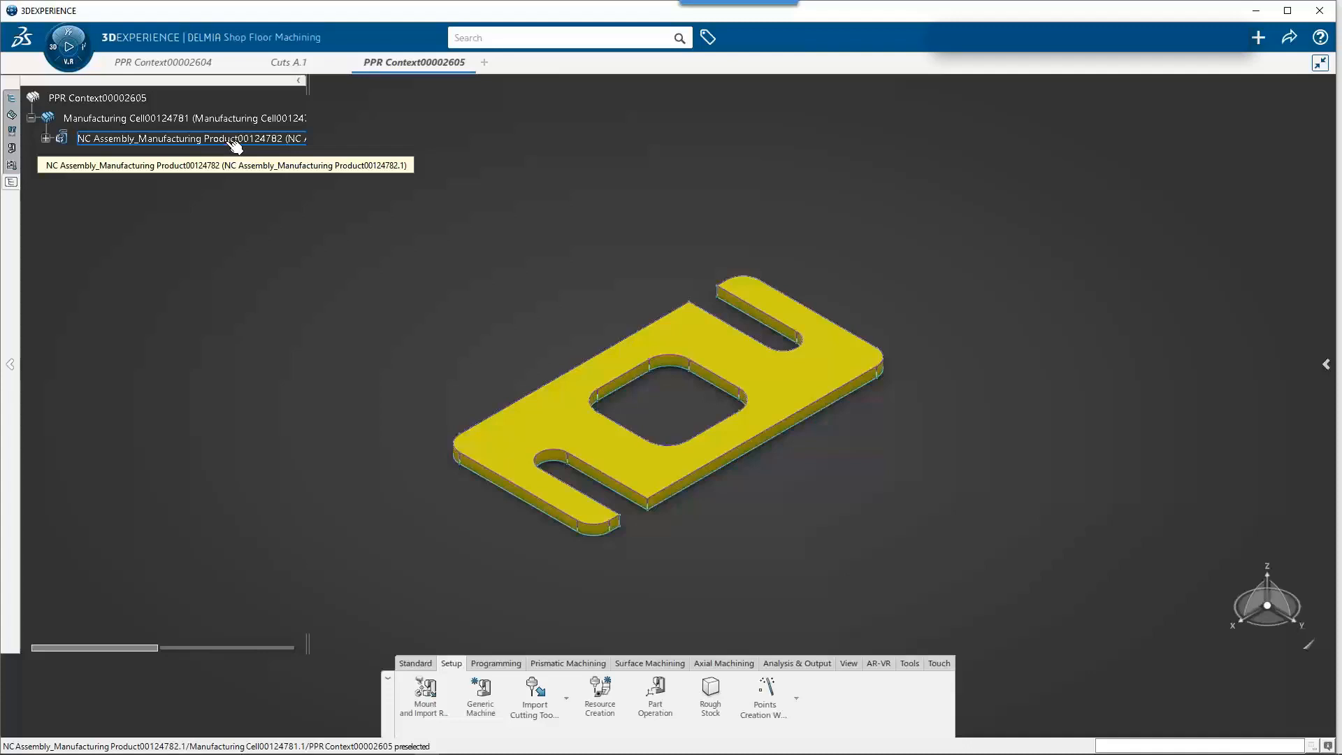
# - Open the Shop Floor Machining Wizard and pin it so that it stays displayed beside the model
pyautogui.click(1326, 364)
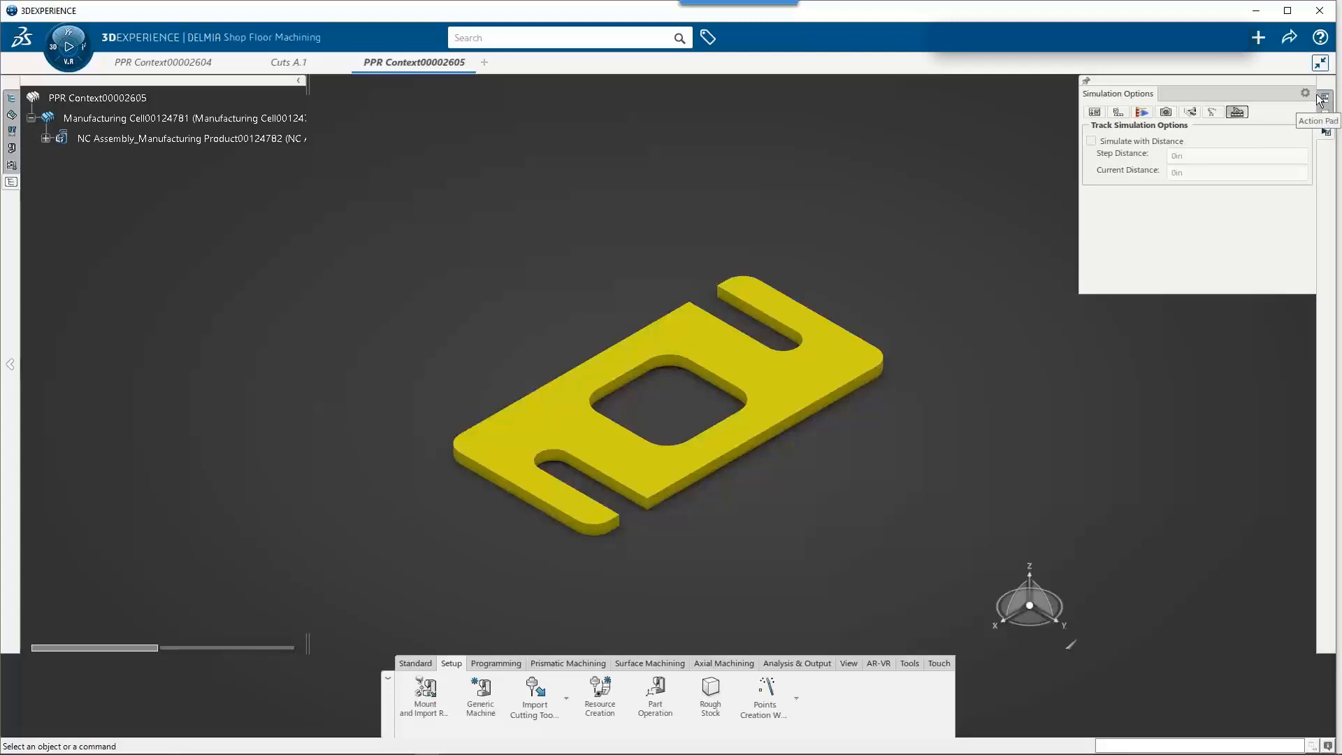
pyautogui.click(1321, 42)
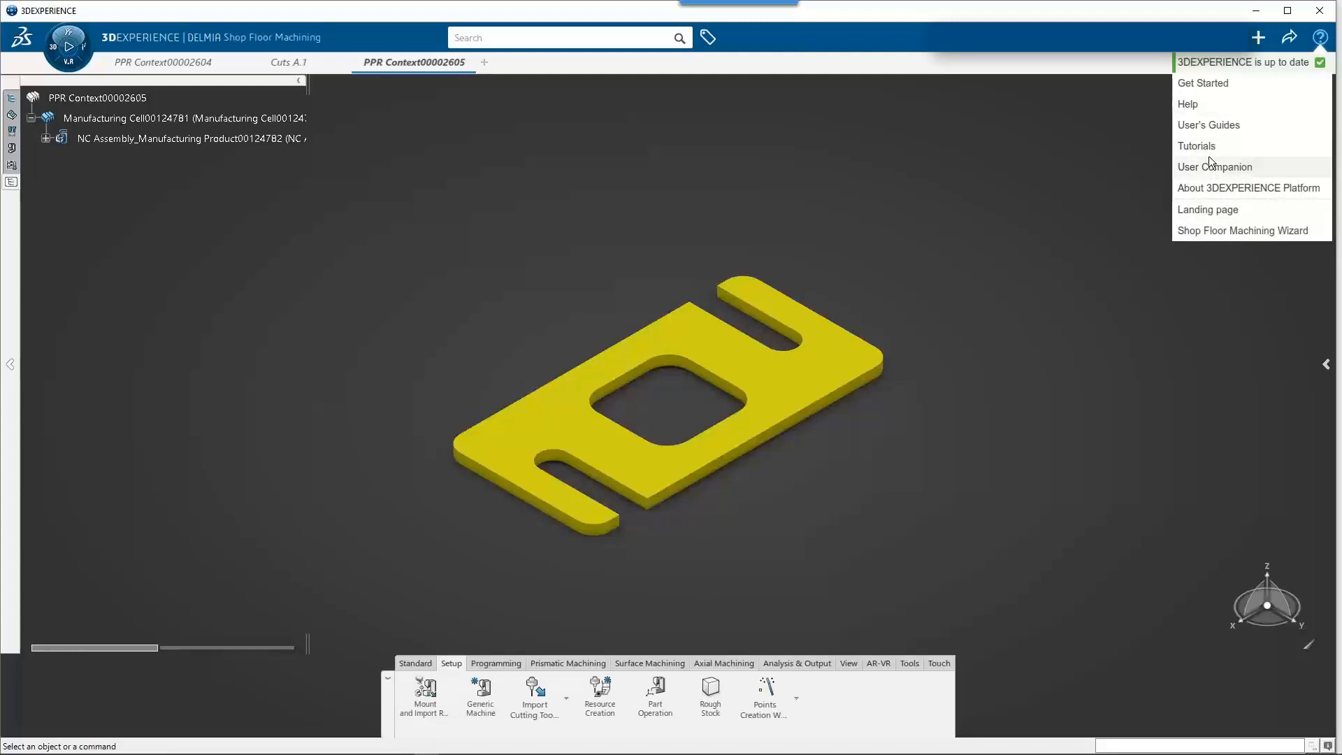
pyautogui.click(1211, 232)
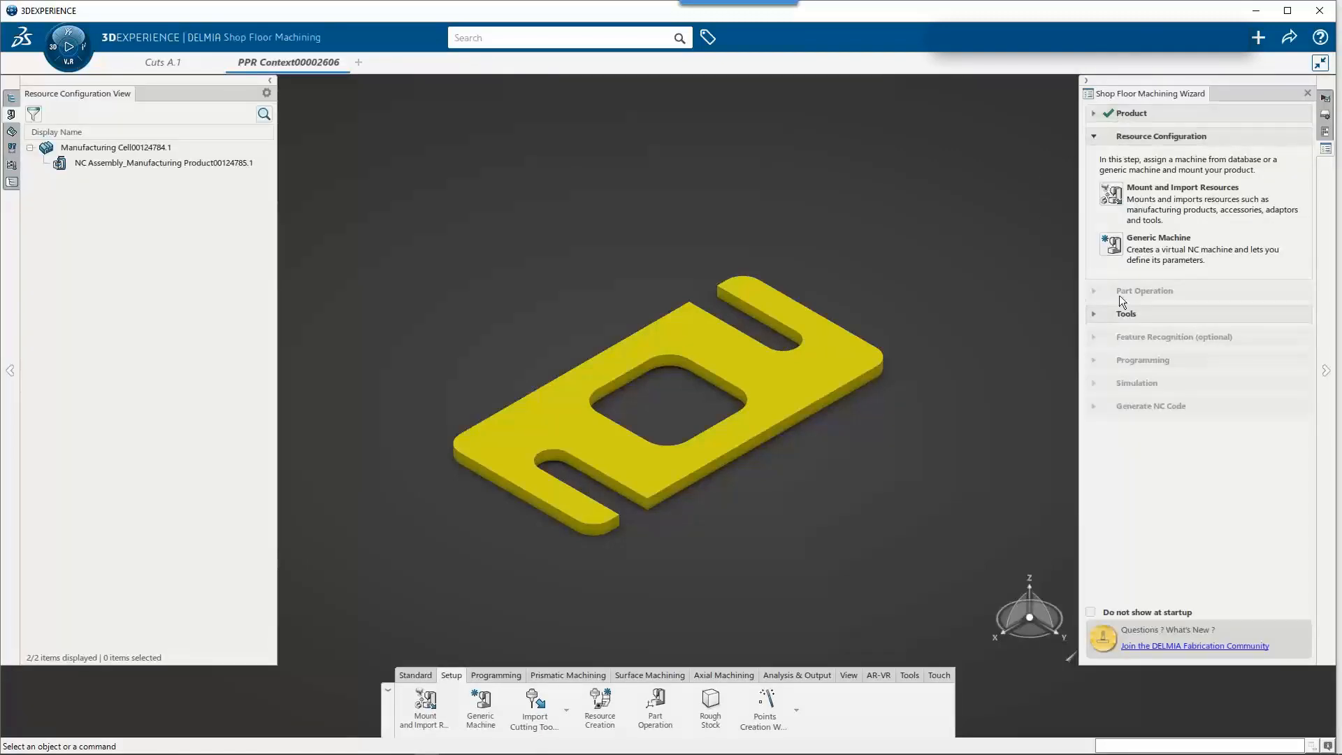
pyautogui.click(1088, 80)
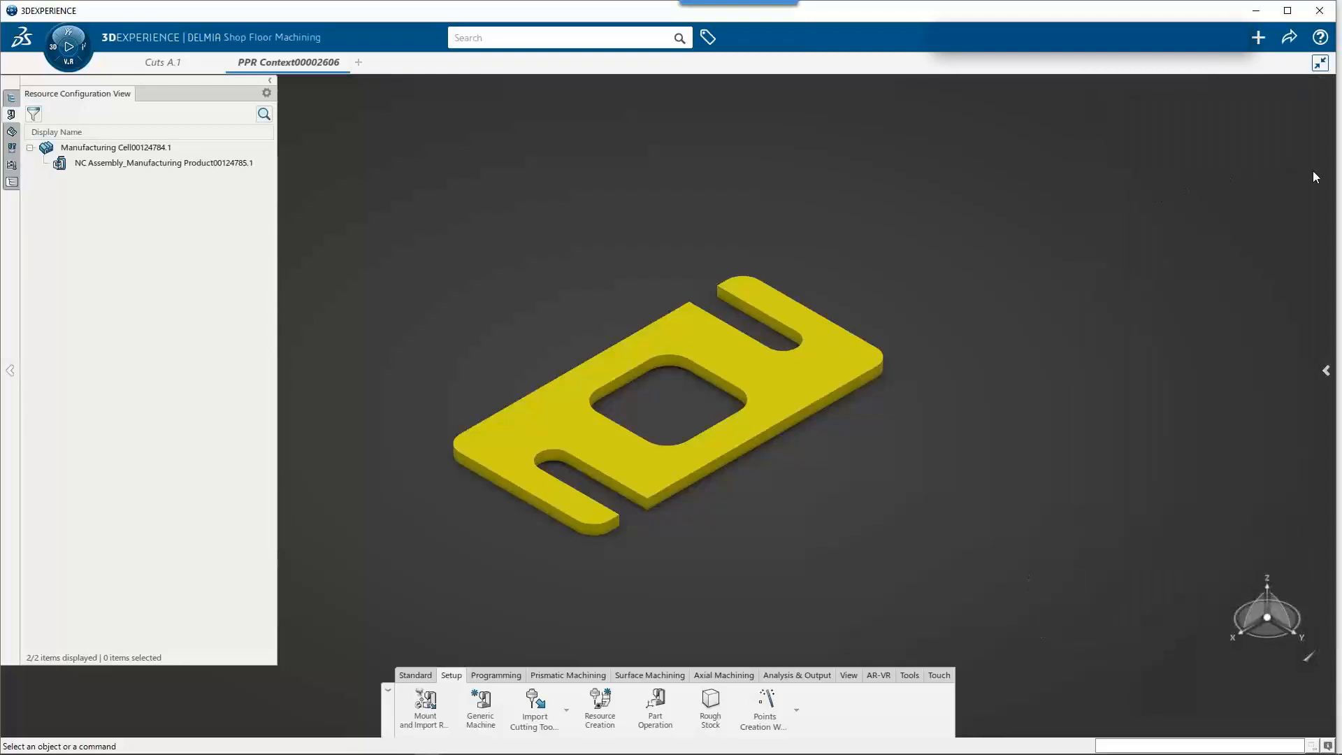
pyautogui.moveTo(1331, 172)
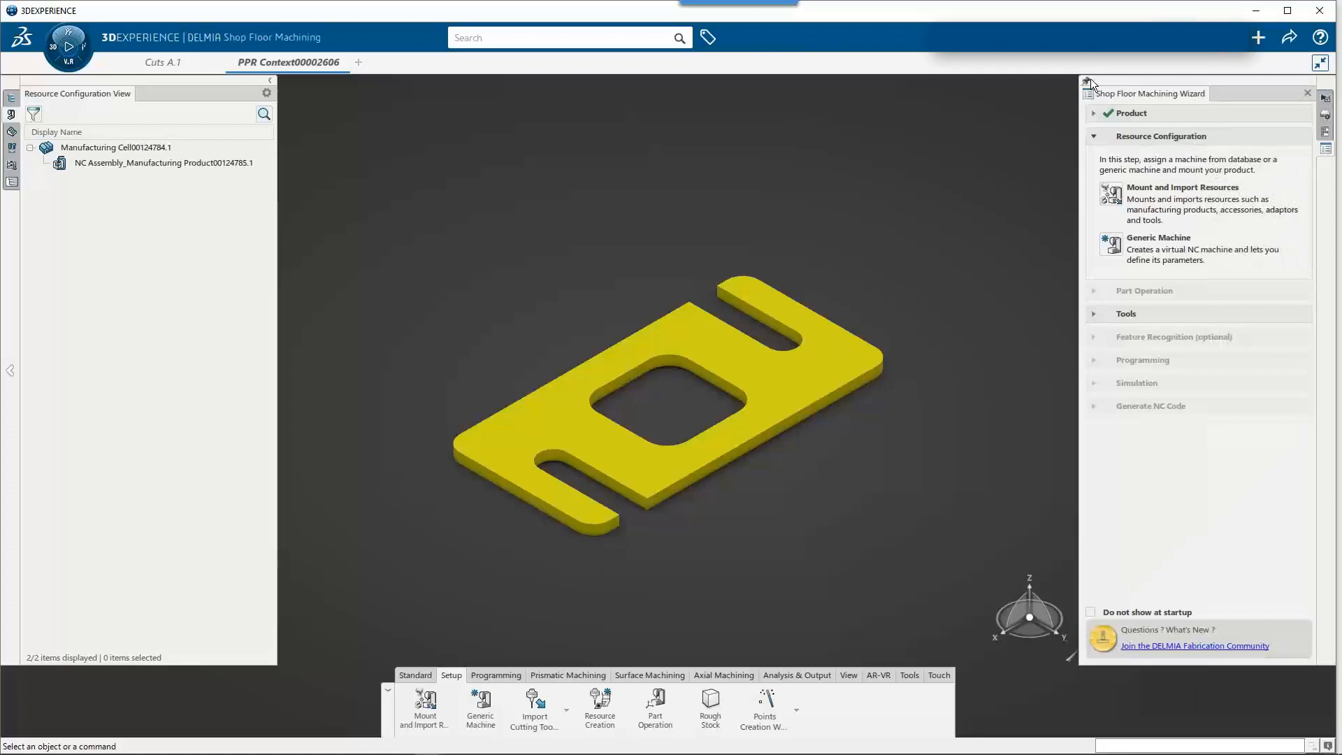
pyautogui.click(1088, 81)
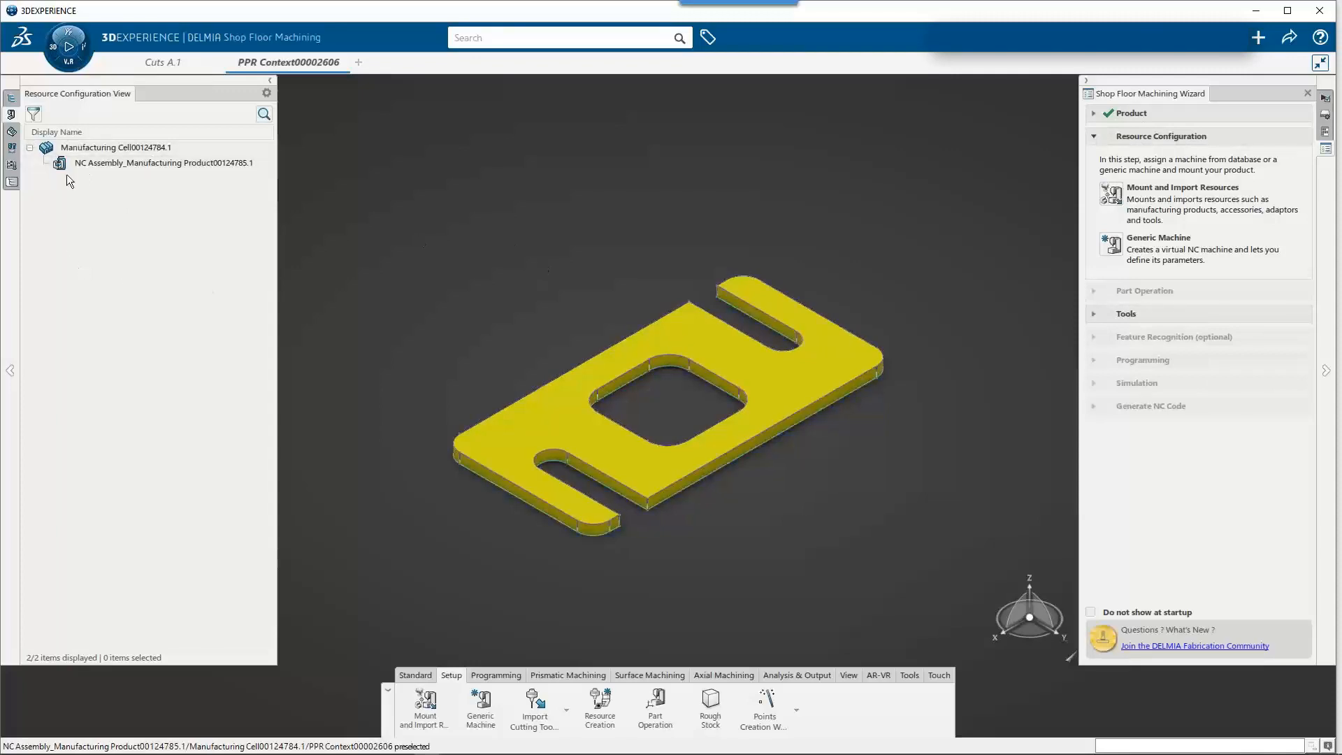
# - Display the PPR context tree, check the wizard's Product stage, and expand its Resource Configuration stage
pyautogui.click(12, 108)
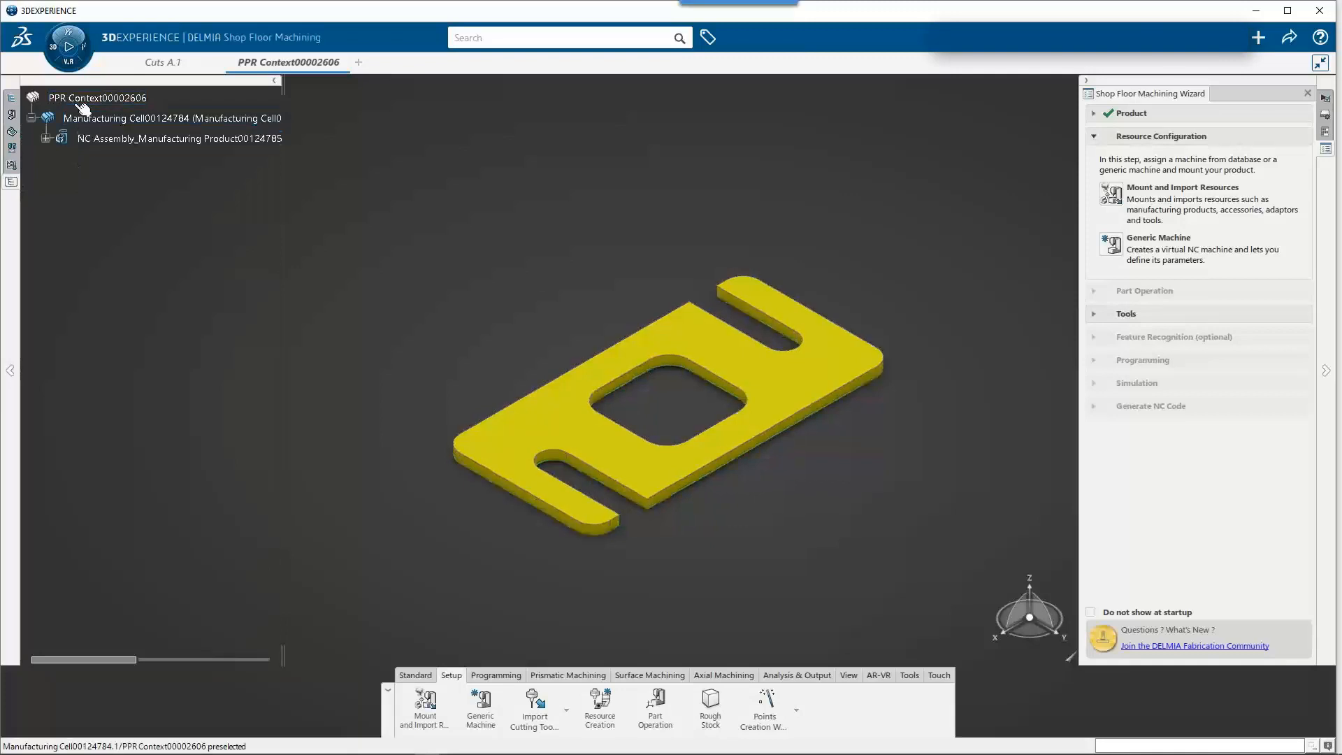
pyautogui.click(1120, 114)
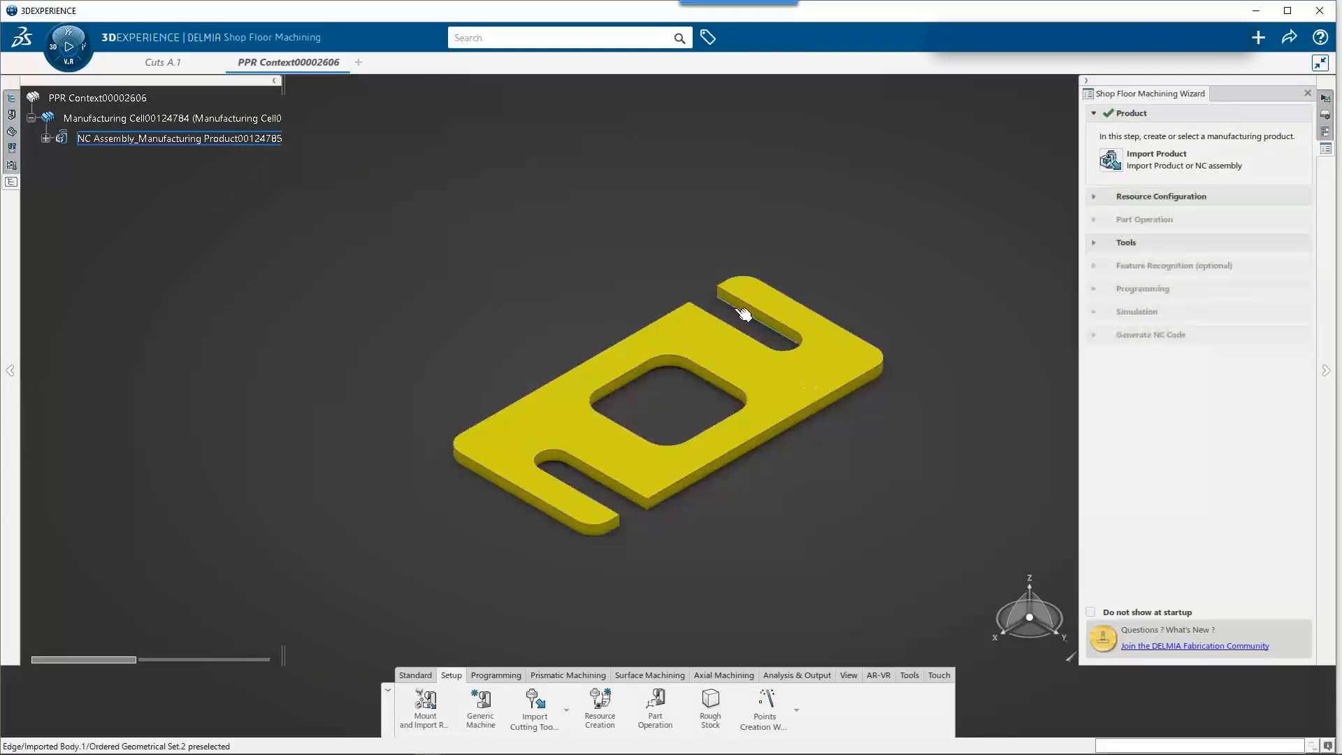
pyautogui.click(1093, 112)
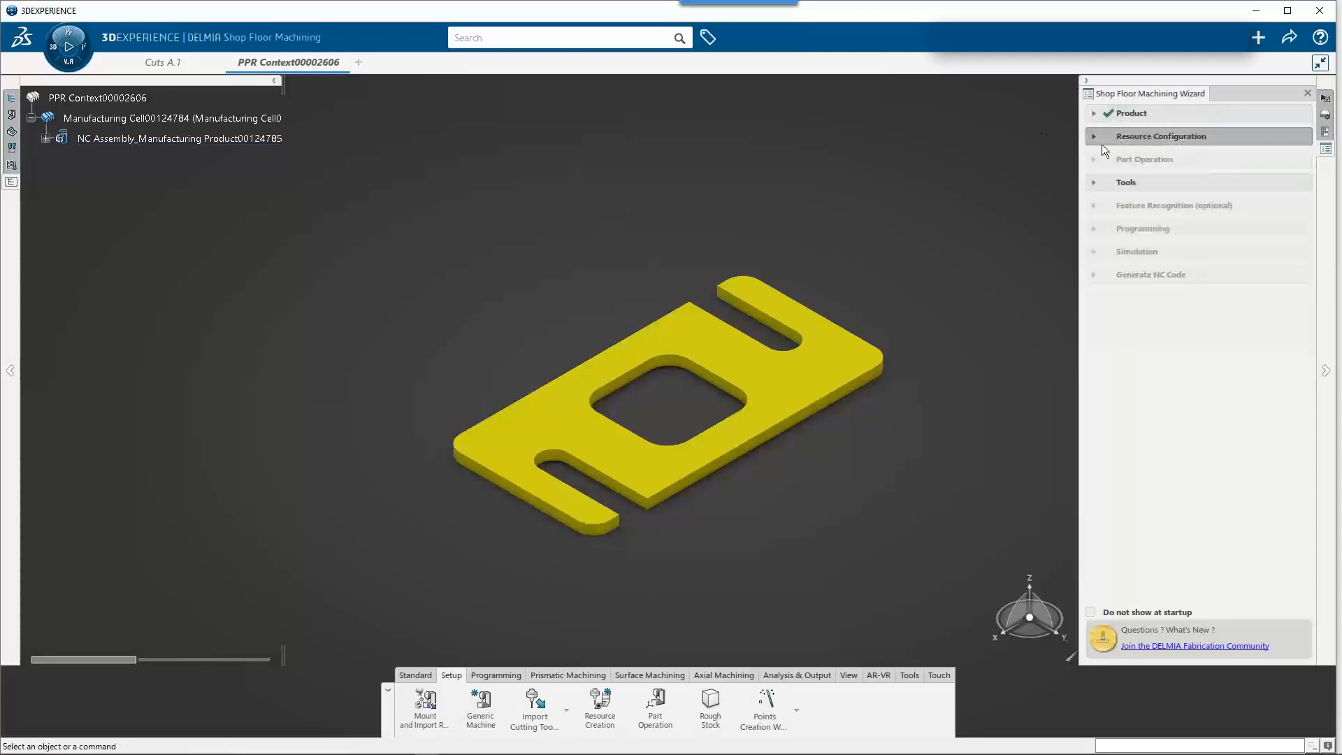
pyautogui.click(1103, 139)
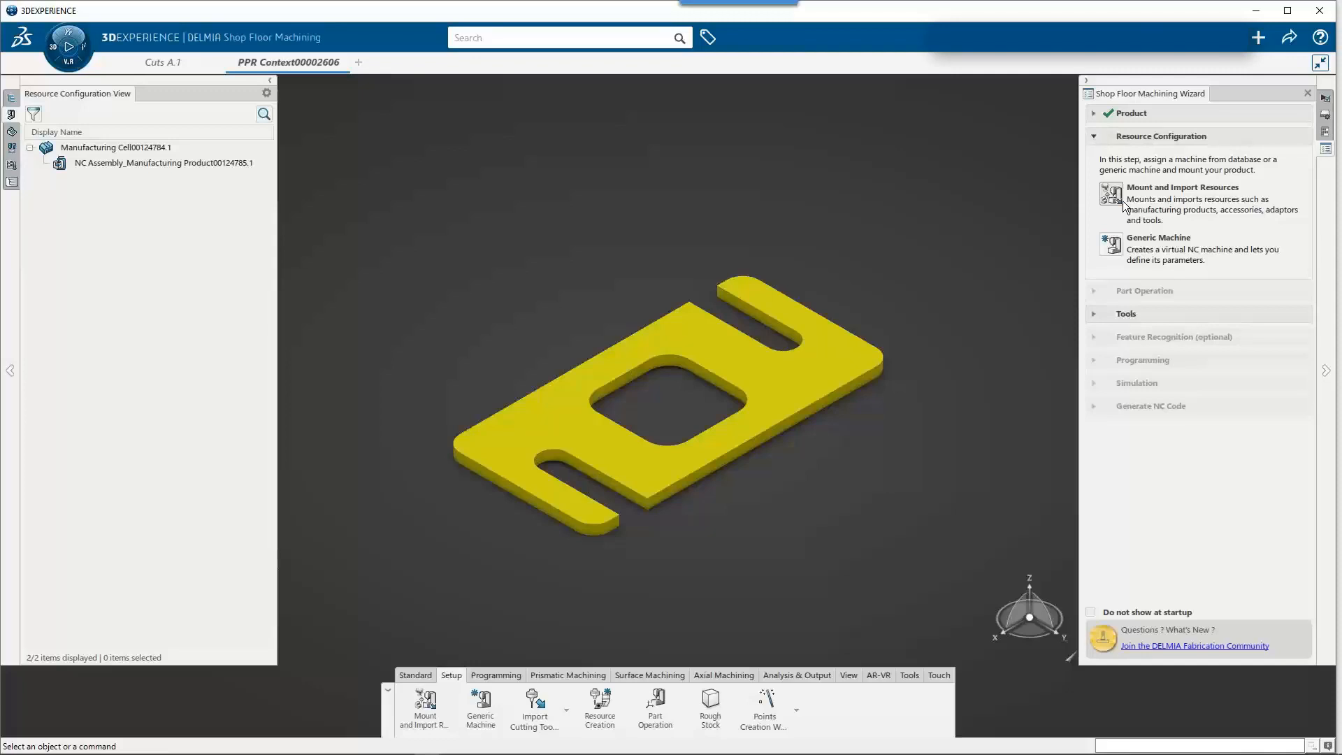
# - Add a generic 3-axis machine to the manufacturing cell and review its tooling, compensation and numerical control settings
pyautogui.click(1116, 249)
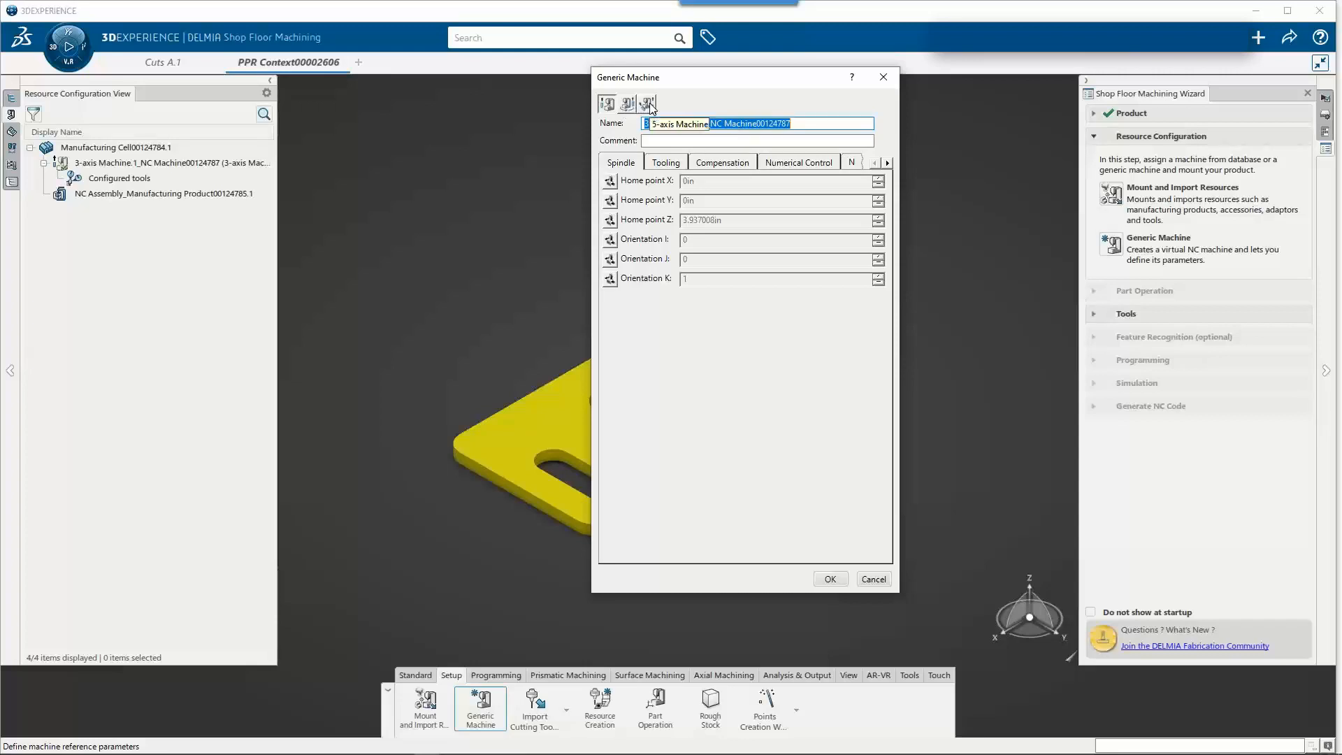
pyautogui.click(674, 168)
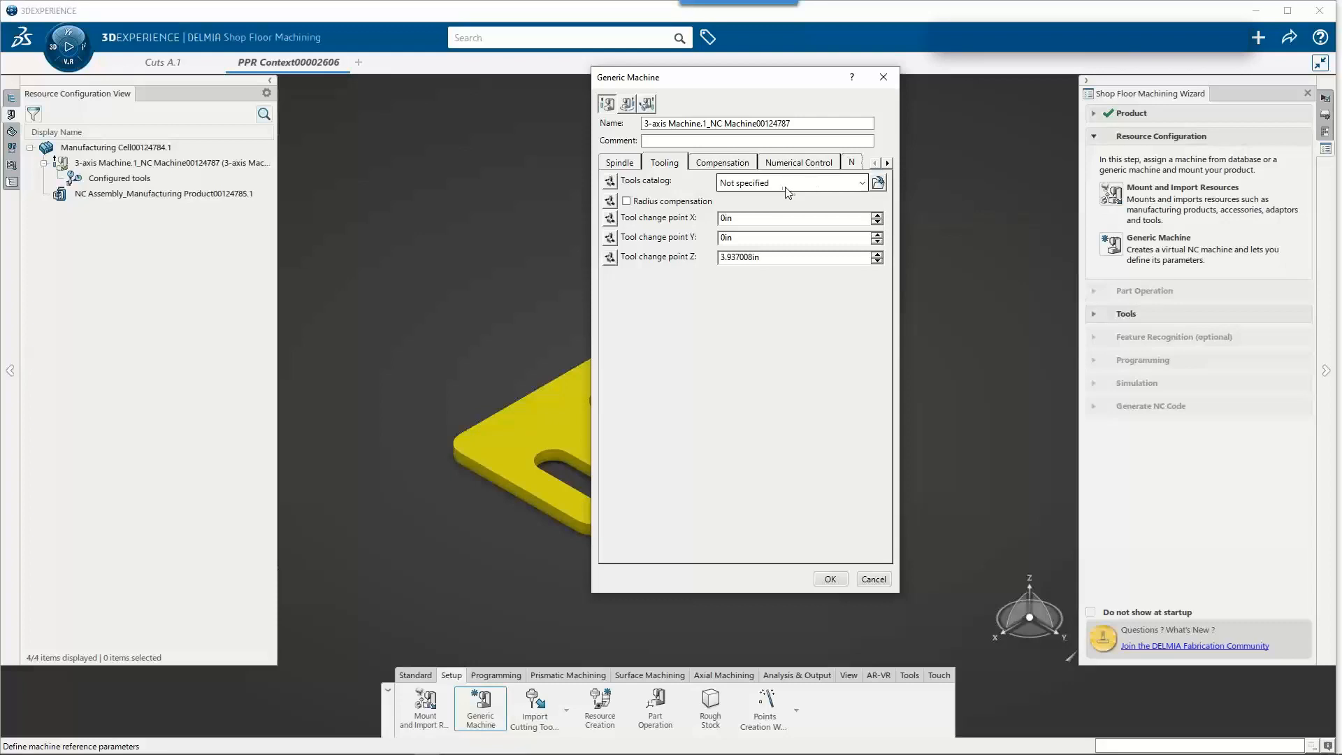
pyautogui.click(736, 164)
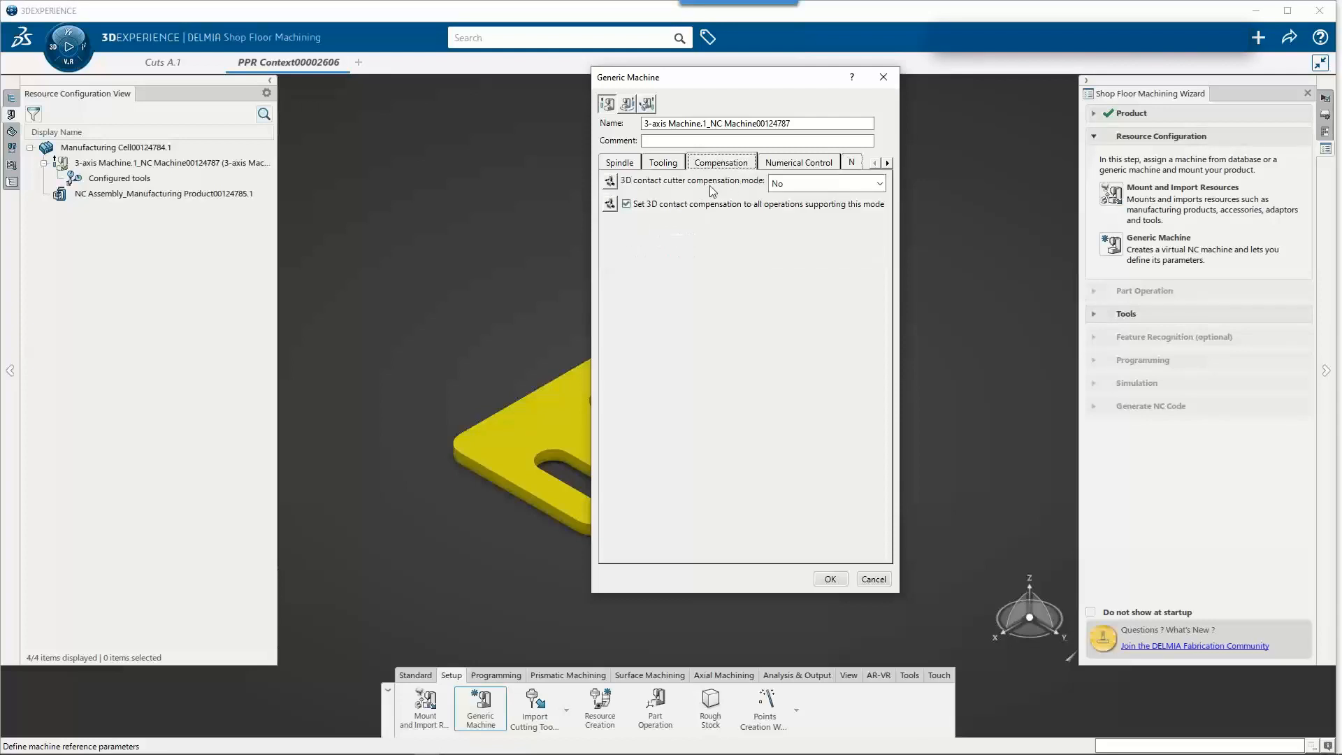
pyautogui.click(797, 164)
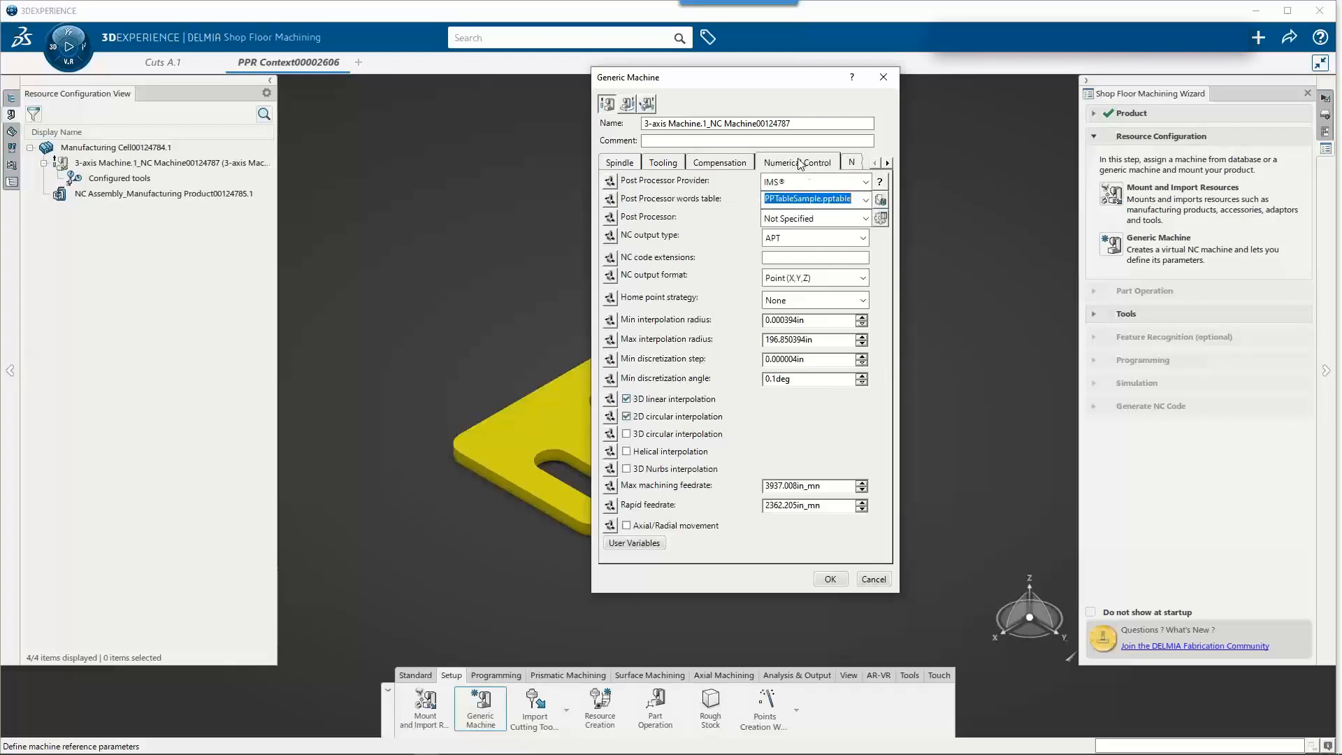
# - Keep PPTableSample.pptable as the words table, set the post processor to Tormach_24R_Router.lib and the NC output type to ISO
pyautogui.click(866, 199)
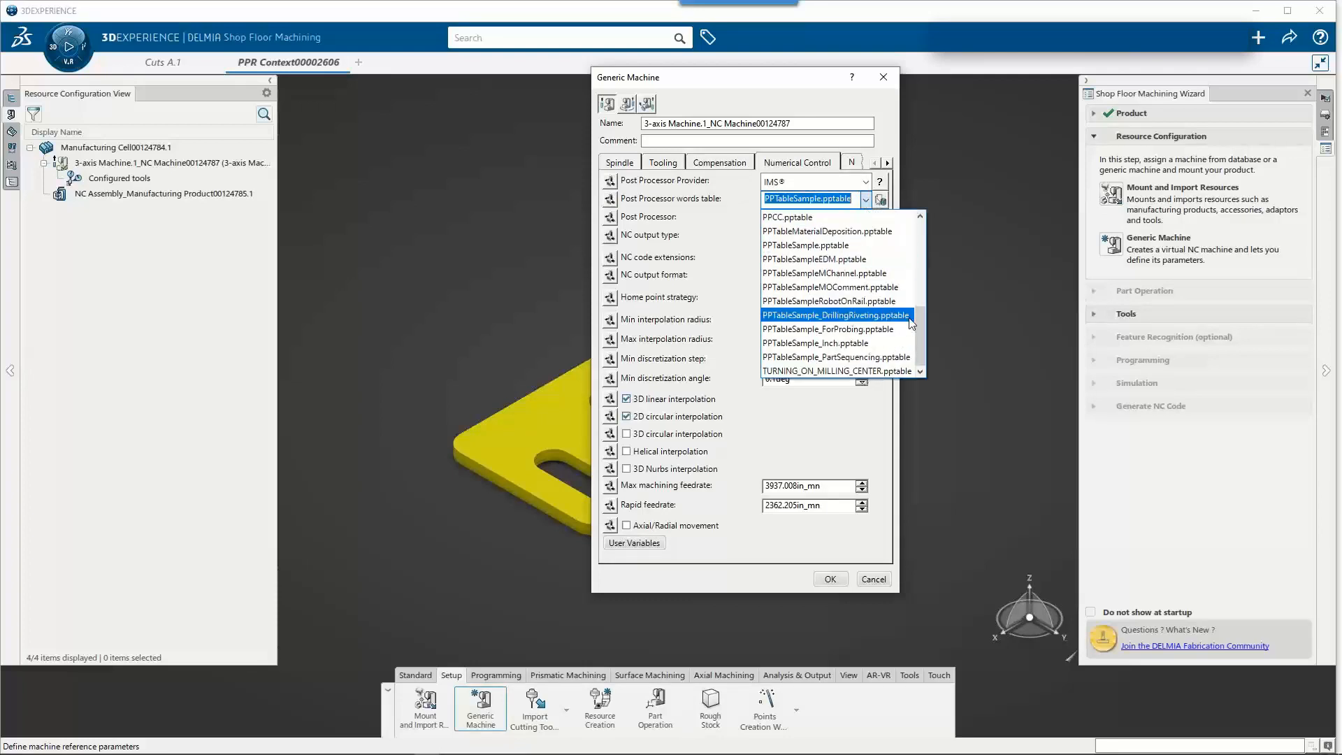
pyautogui.moveTo(917, 322); pyautogui.dragTo(871, 371)
pyautogui.click(711, 218)
pyautogui.click(829, 221)
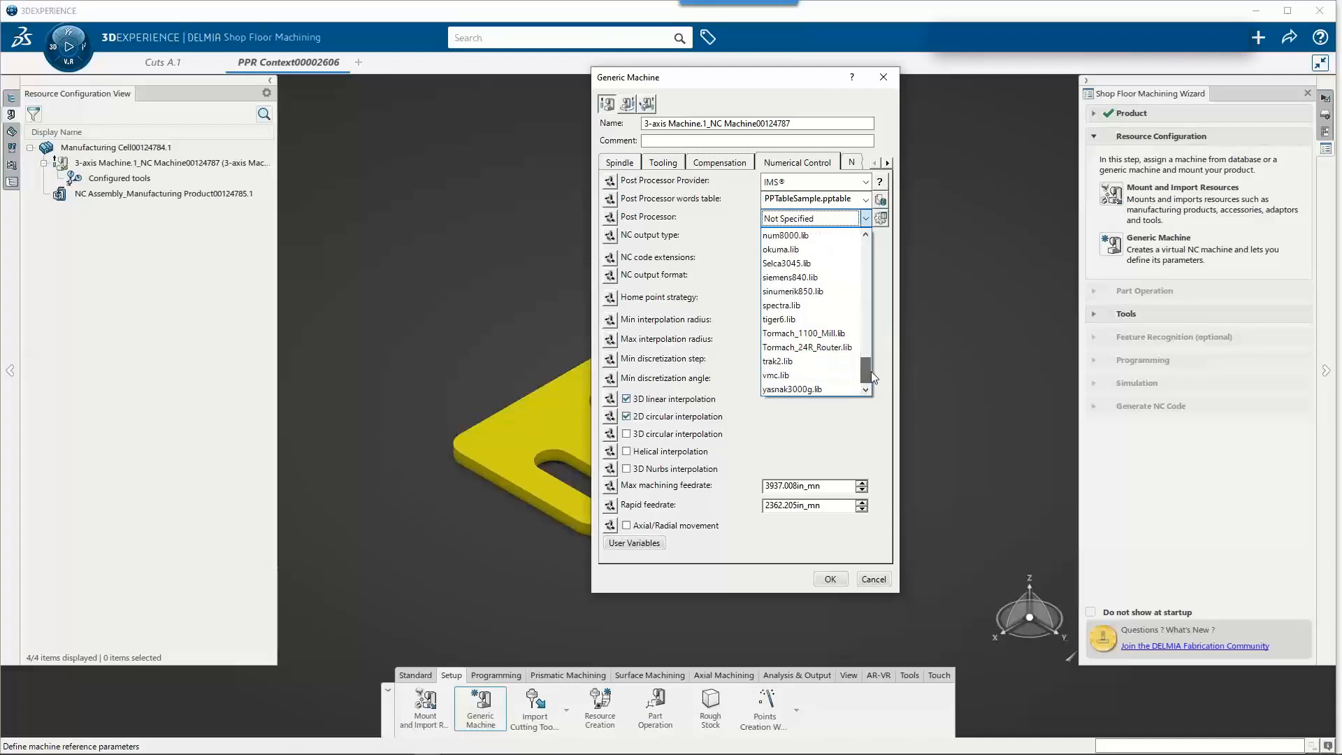
pyautogui.click(815, 347)
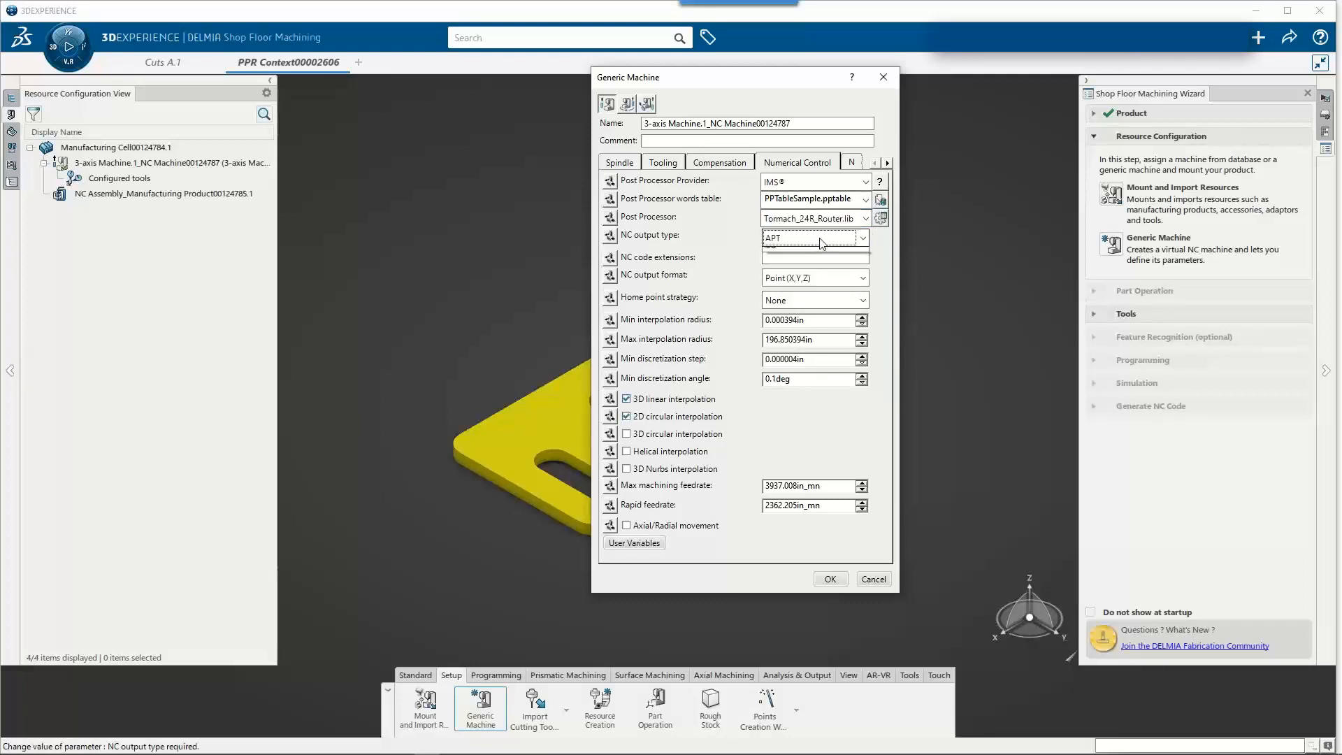
pyautogui.click(815, 237)
pyautogui.click(799, 297)
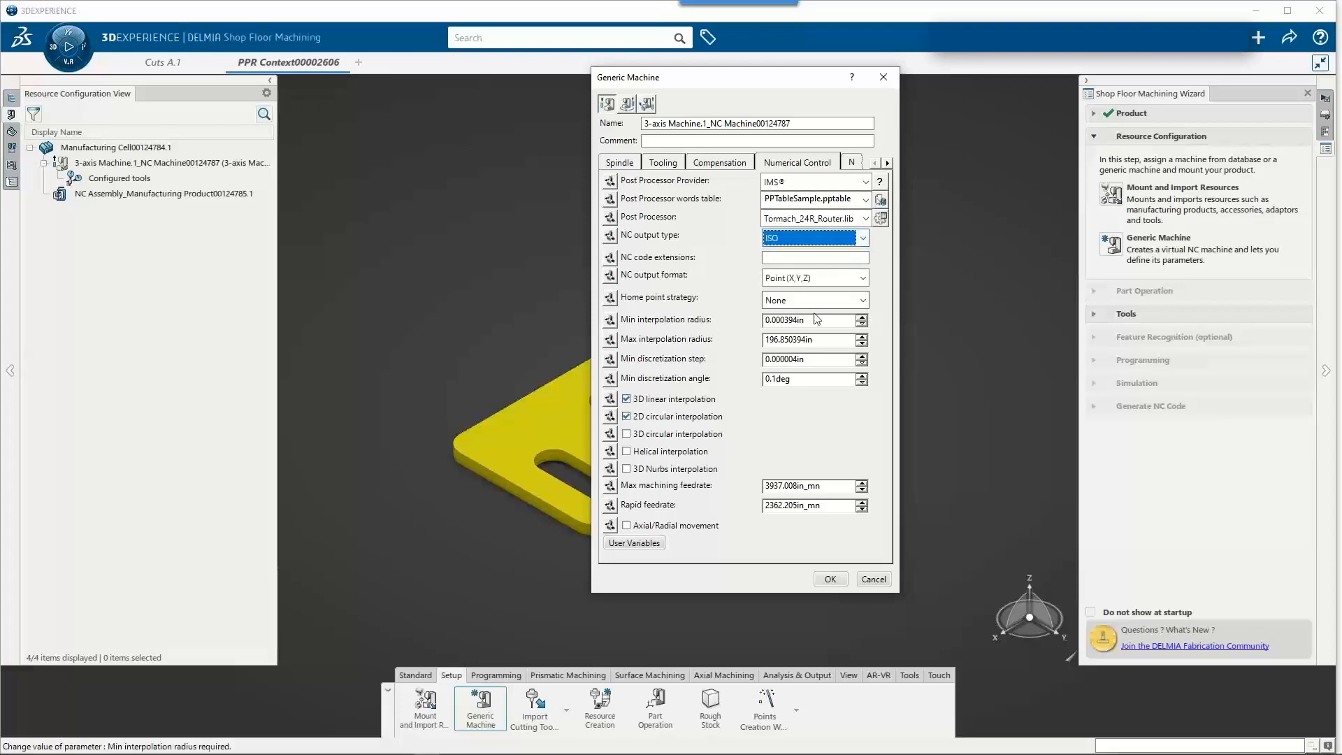
# - Review the machine's NC output options and accept the generic machine definition
pyautogui.click(887, 162)
pyautogui.click(815, 163)
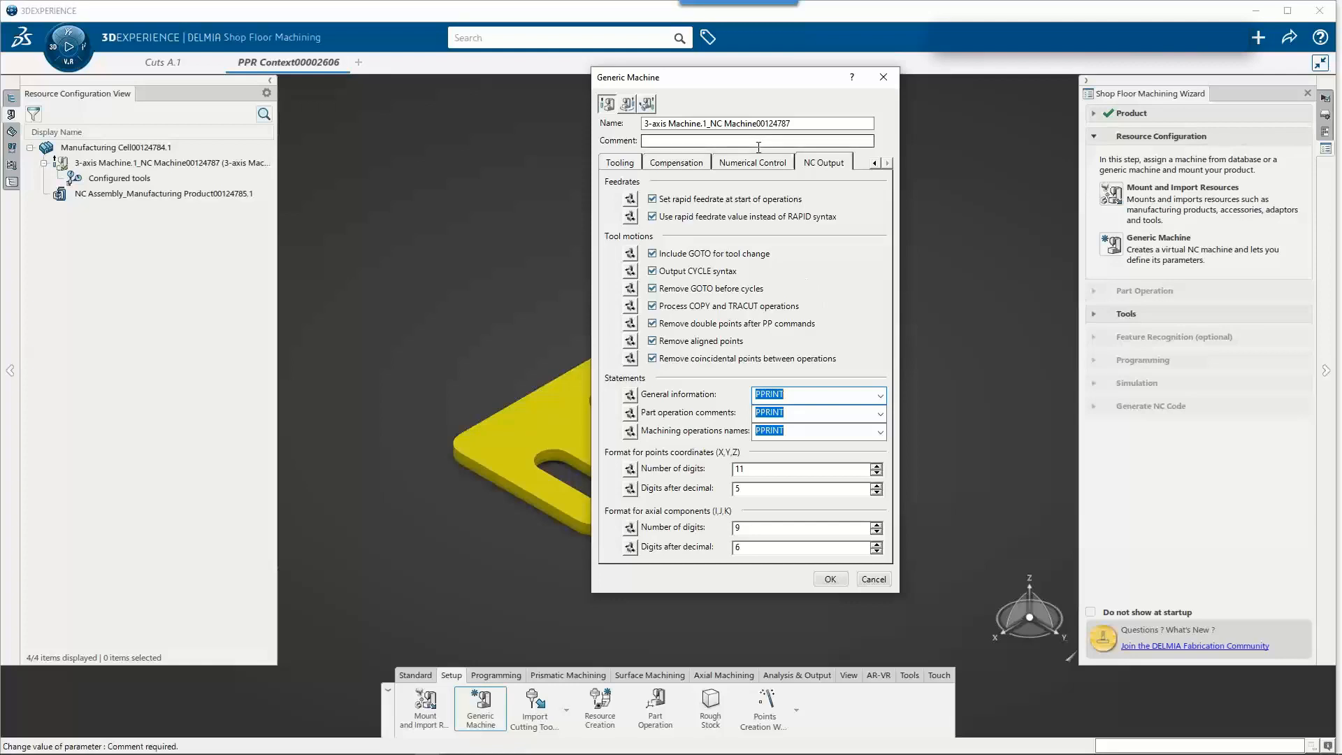
pyautogui.click(830, 578)
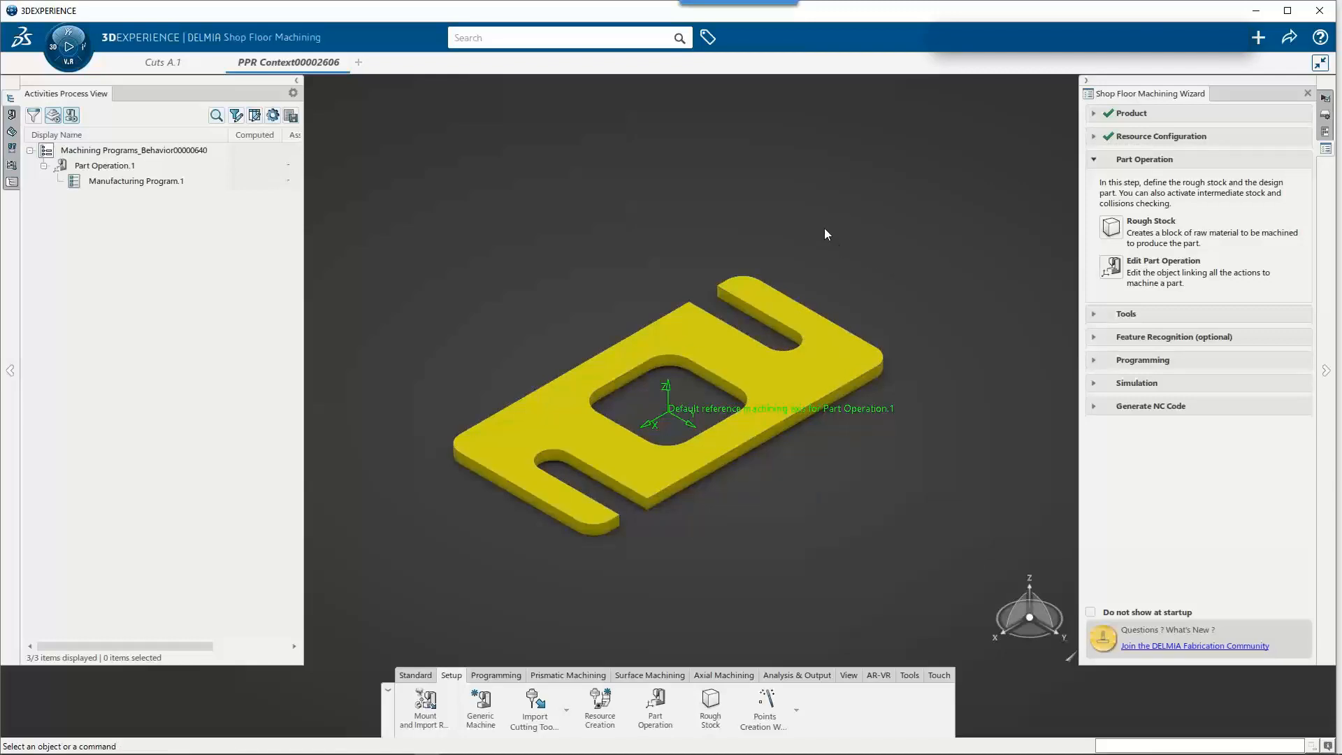
# - Start a new rough stock under the NC assembly, using the Cuts part geometry as its part body
pyautogui.click(11, 181)
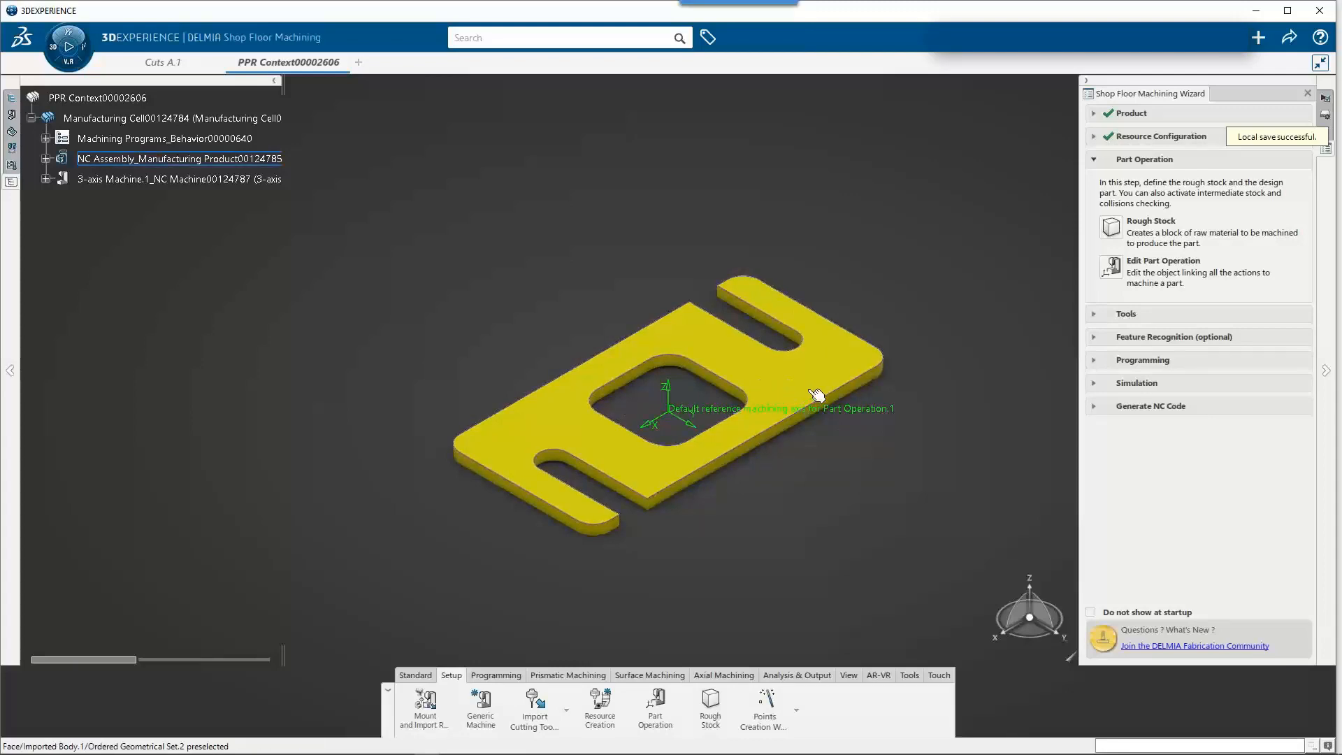
pyautogui.click(1113, 227)
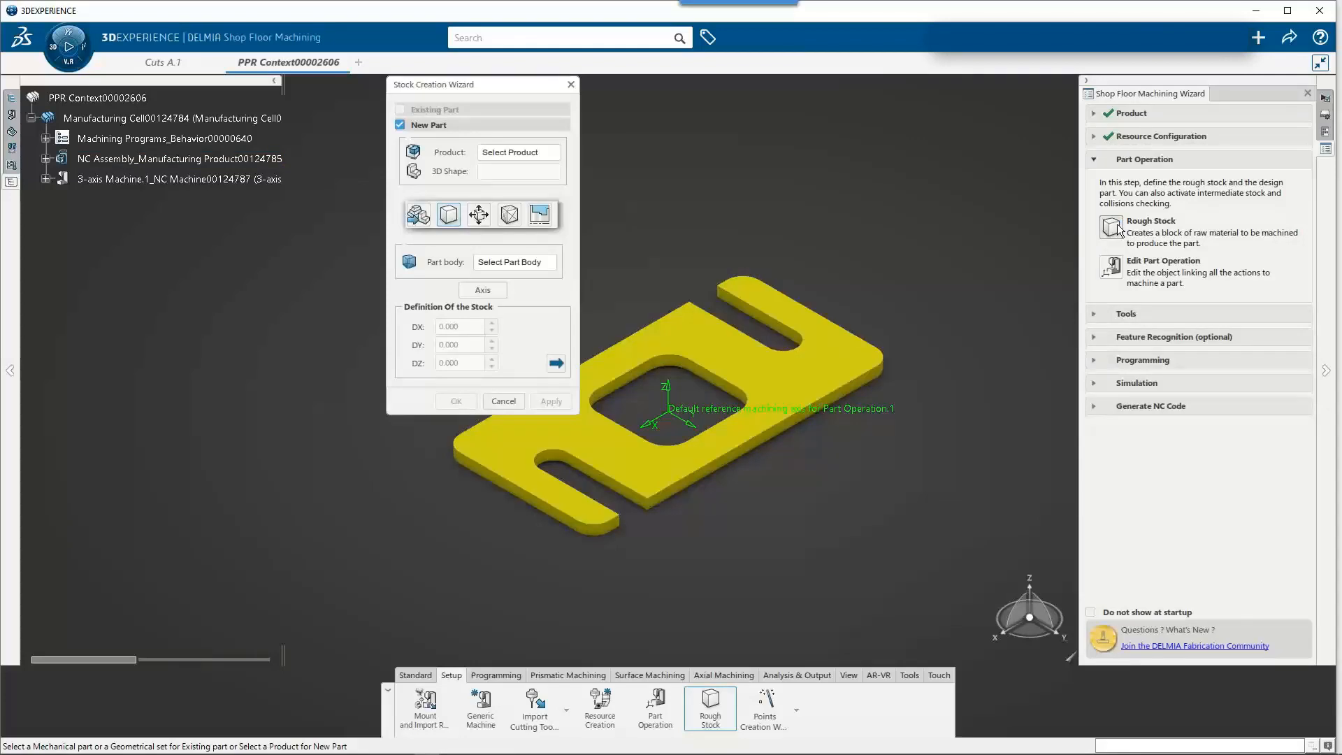
pyautogui.moveTo(474, 81); pyautogui.dragTo(385, 81)
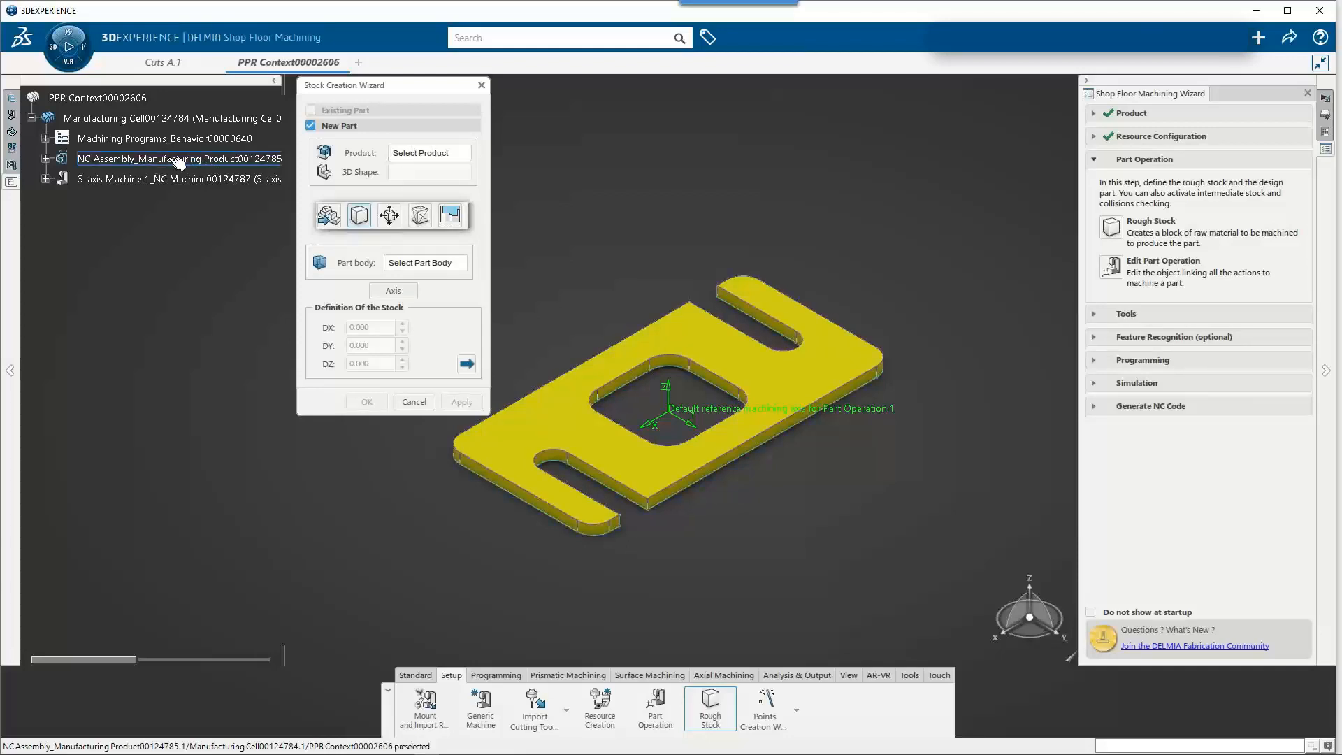
pyautogui.click(113, 160)
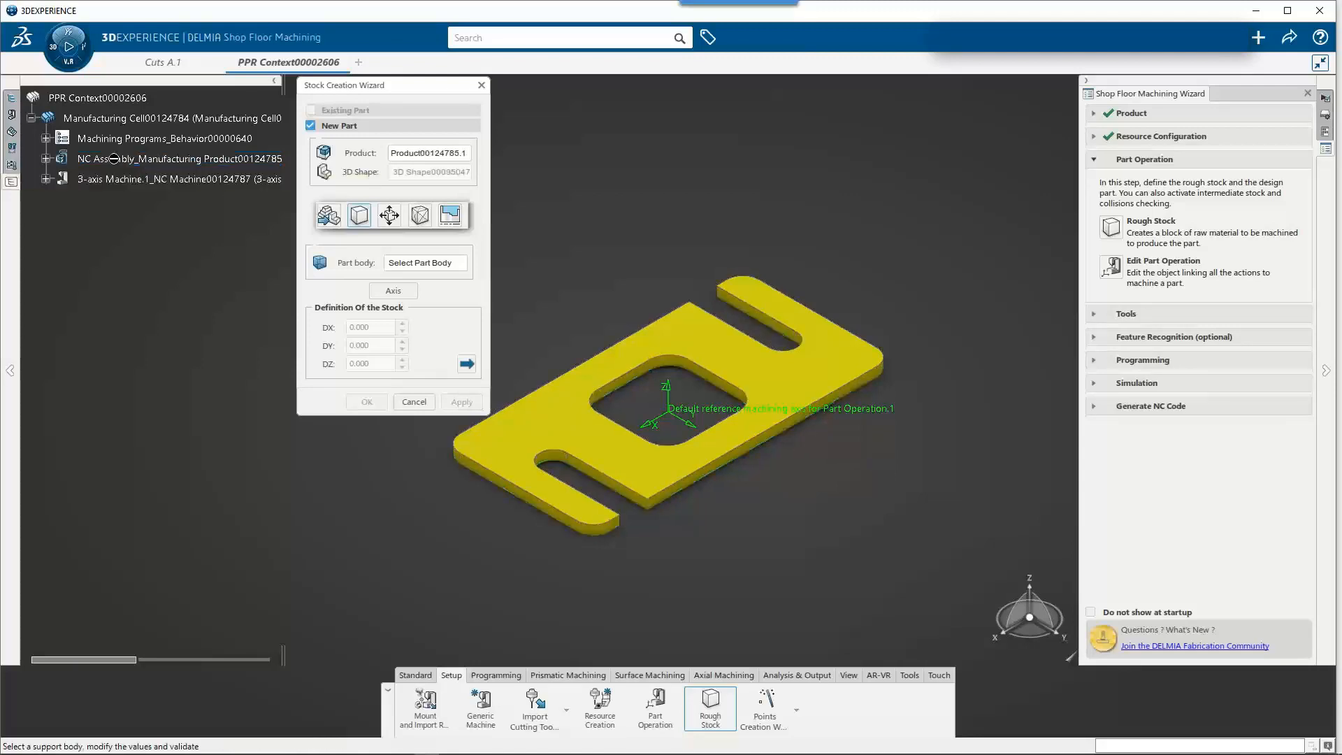
pyautogui.click(45, 158)
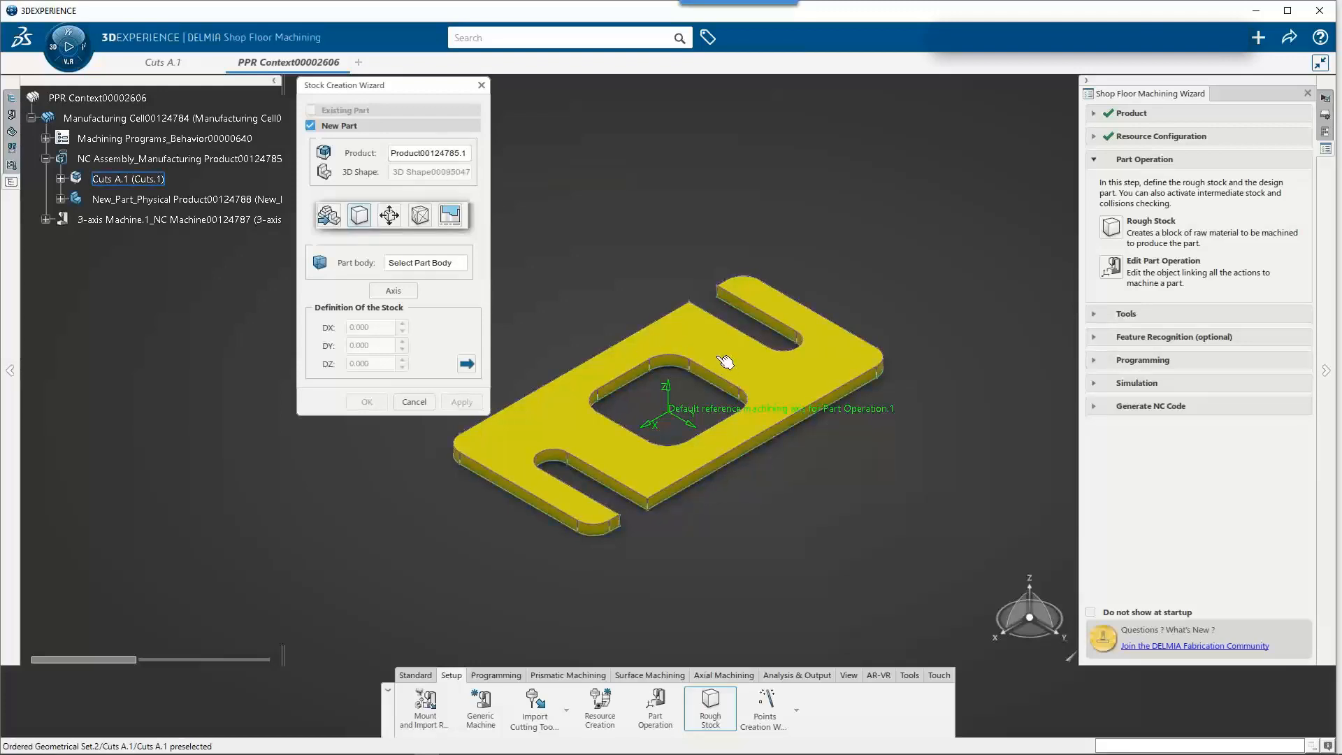
pyautogui.click(677, 341)
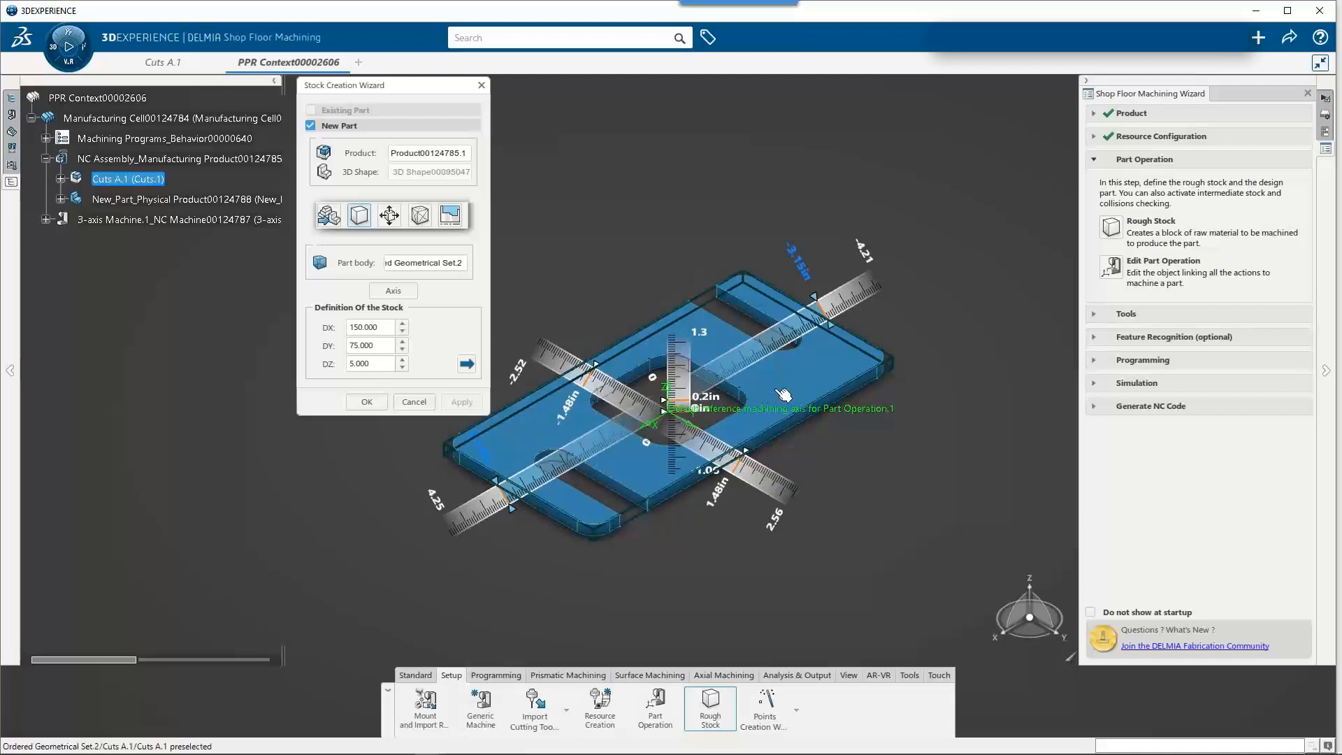
# - Check the stock's minimum and maximum X, Y and Z limits and create it with the proposed dimensions
pyautogui.click(466, 364)
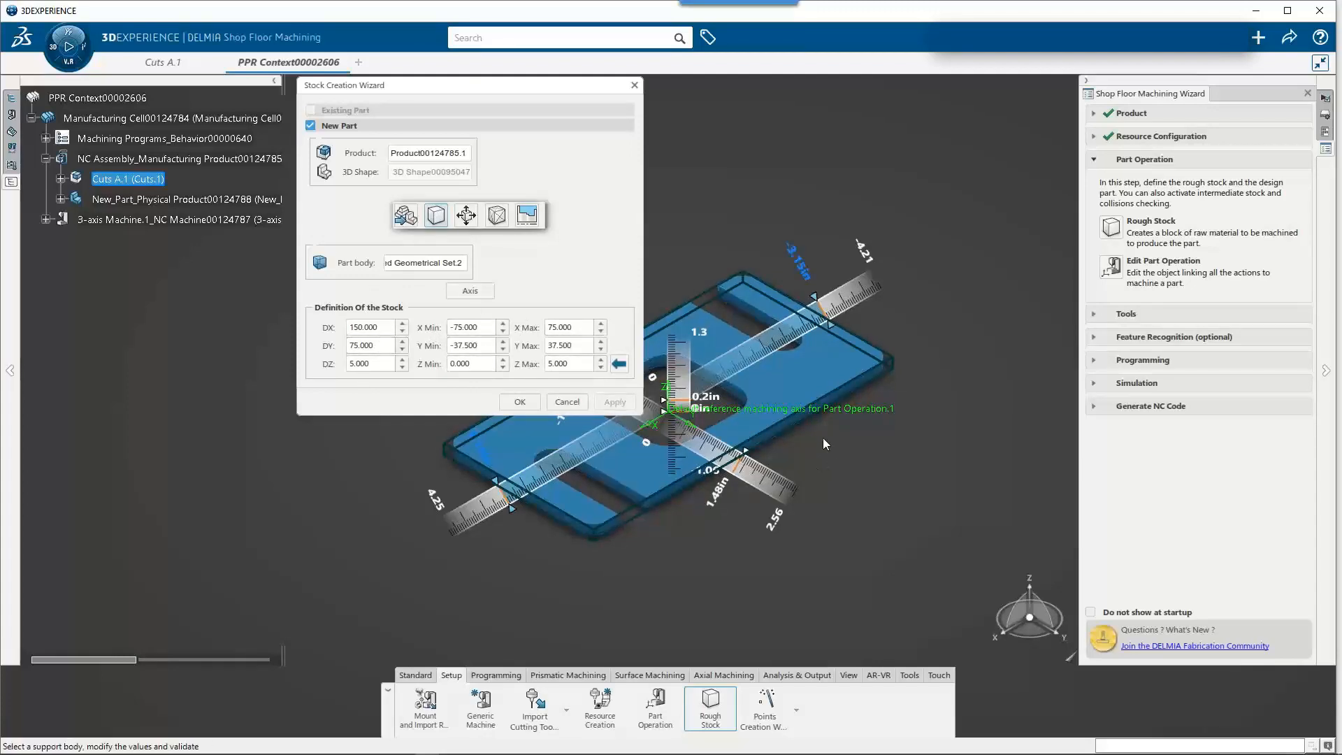
pyautogui.click(618, 365)
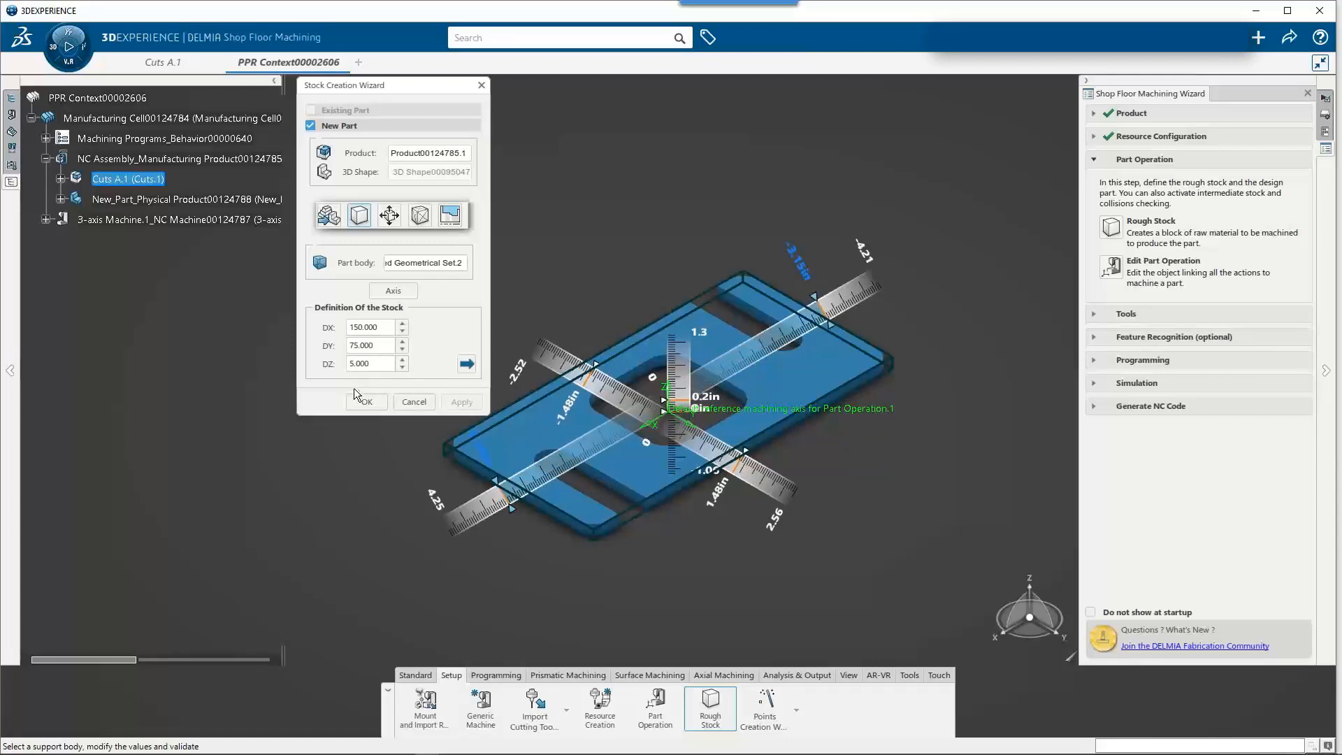
pyautogui.click(364, 403)
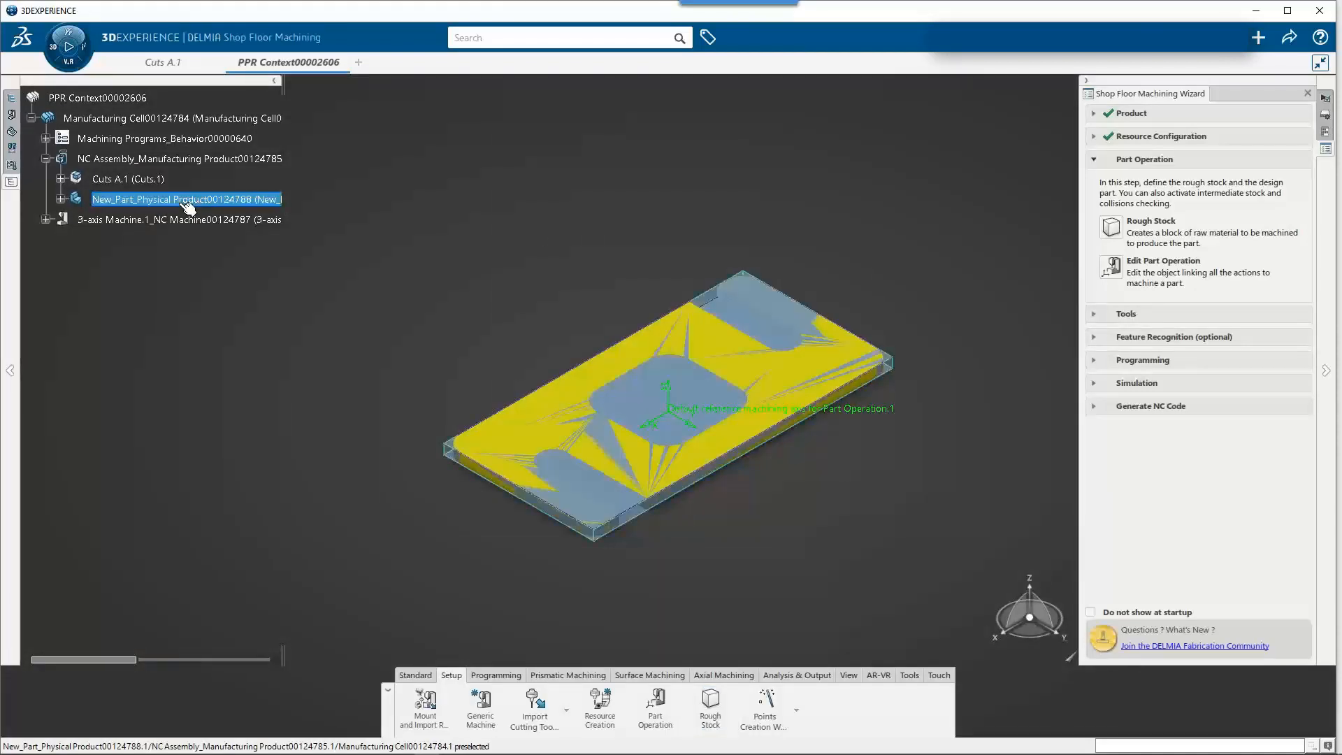
# - Select the Cuts A.1 part and open the part operation for editing, with its dialog clear of the model tree and geometry
pyautogui.click(143, 182)
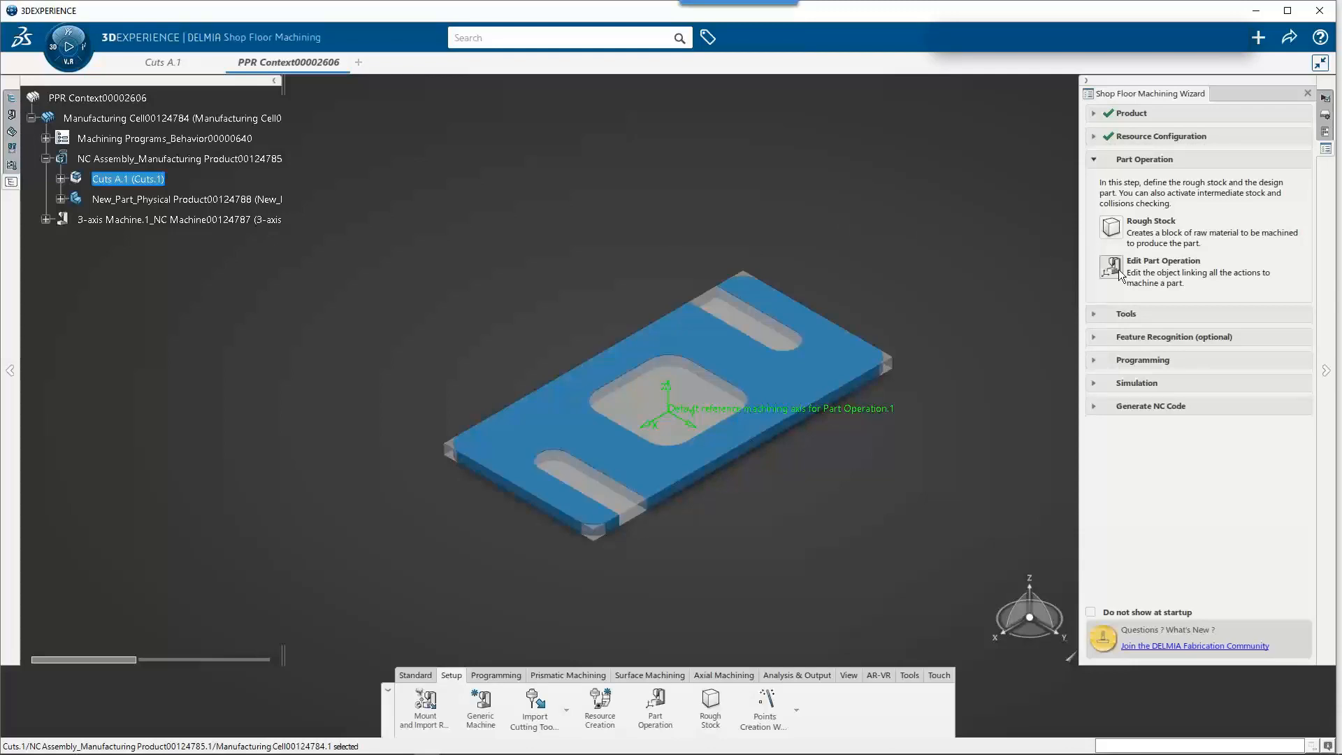
pyautogui.moveTo(1114, 269)
pyautogui.click(1120, 271)
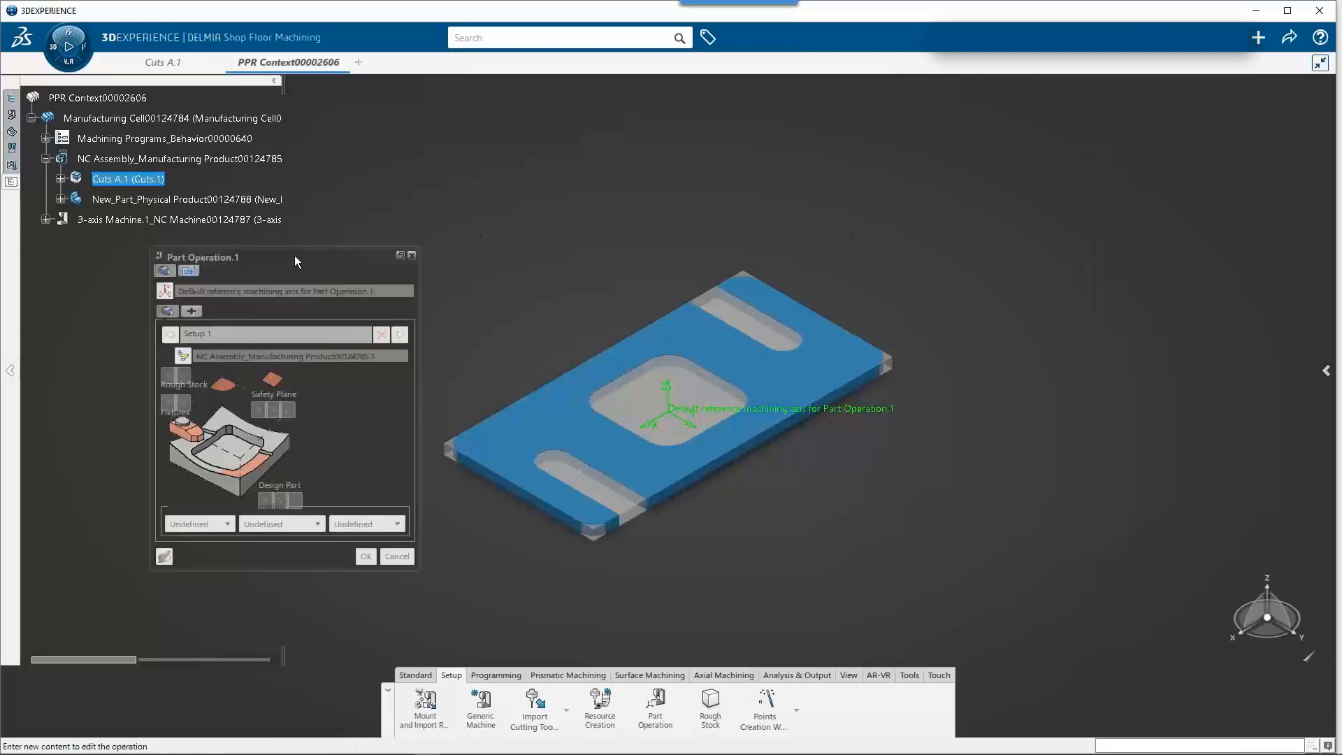
pyautogui.moveTo(301, 108); pyautogui.dragTo(435, 87)
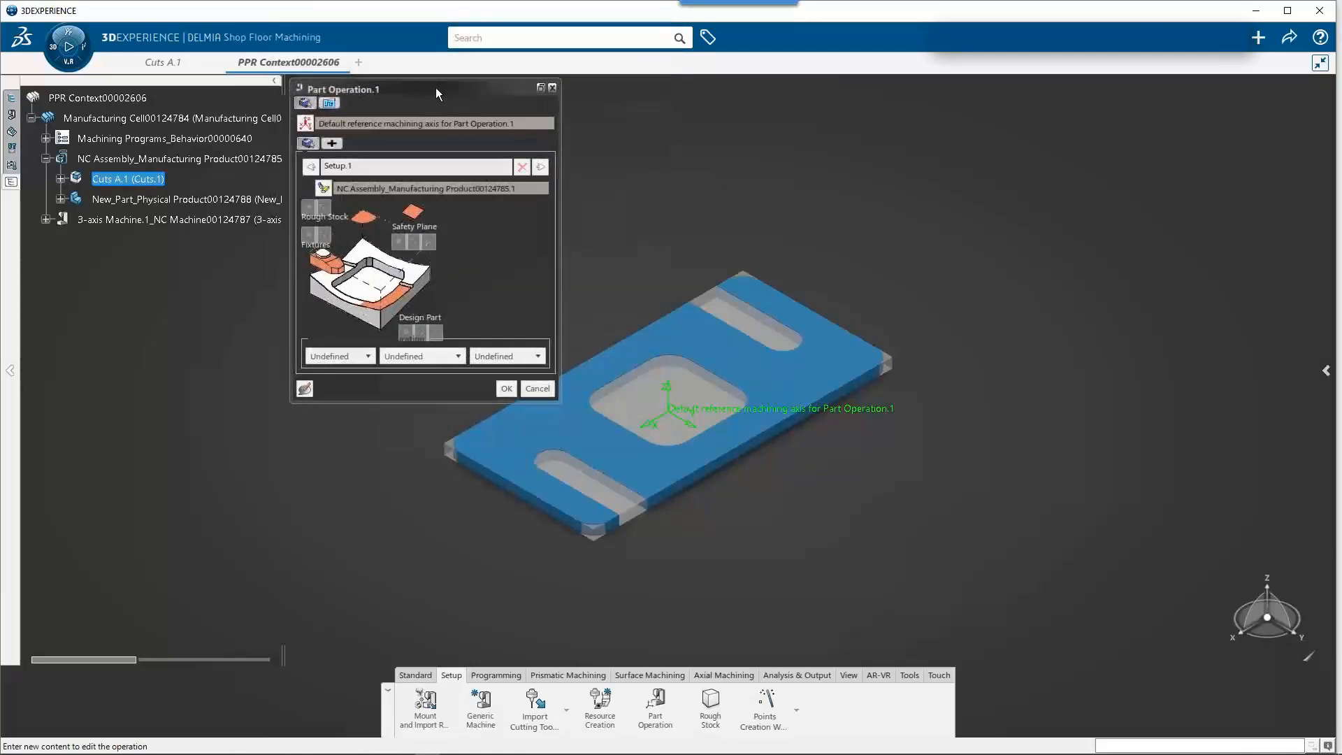
pyautogui.moveTo(678, 378); pyautogui.dragTo(881, 338, button='middle')
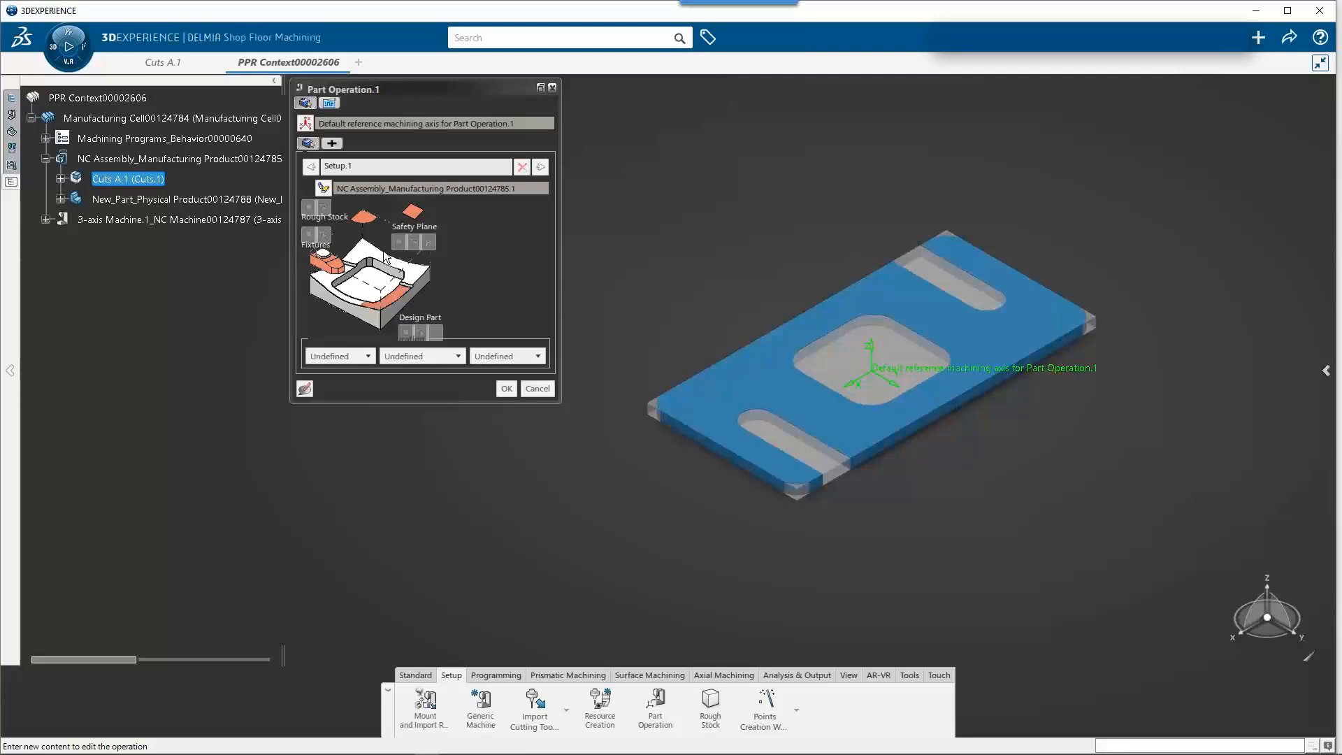
# - Try picking the part operation's rough stock directly on the model, and reset all rough stock selections
pyautogui.click(357, 222)
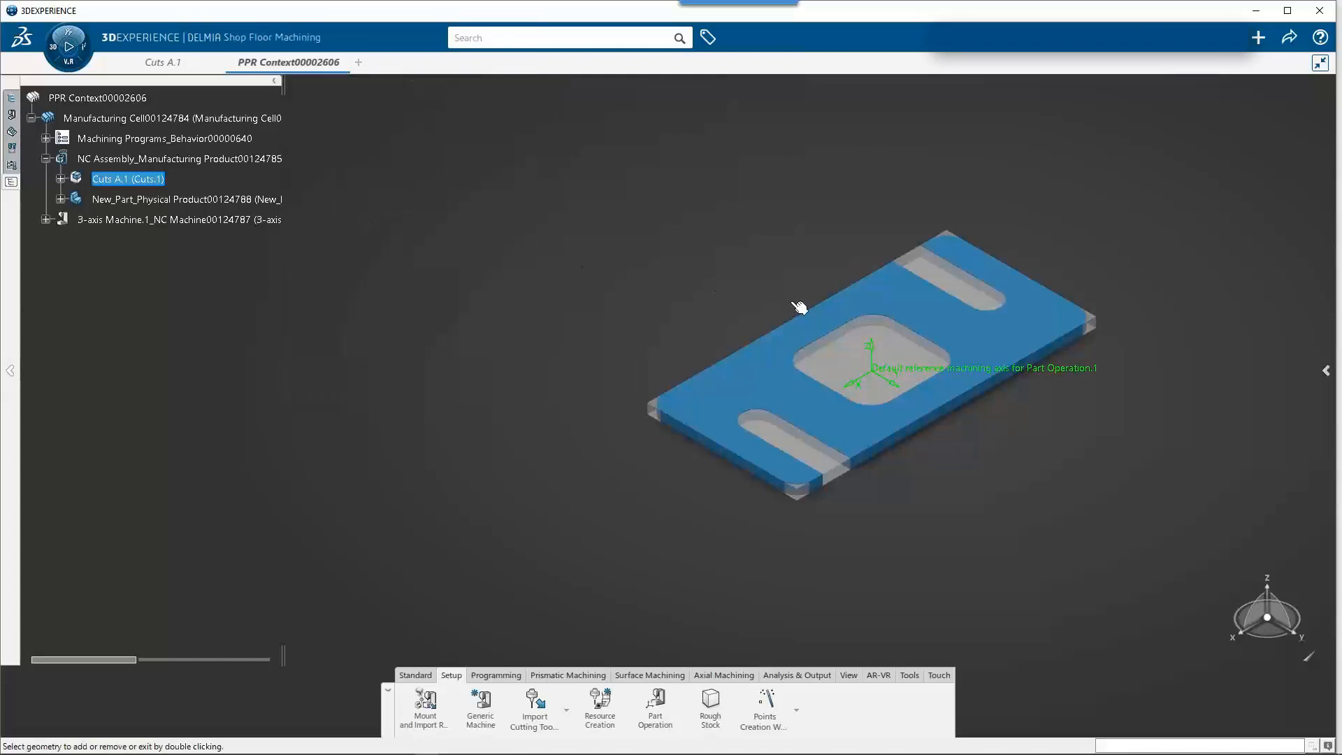
pyautogui.click(887, 354)
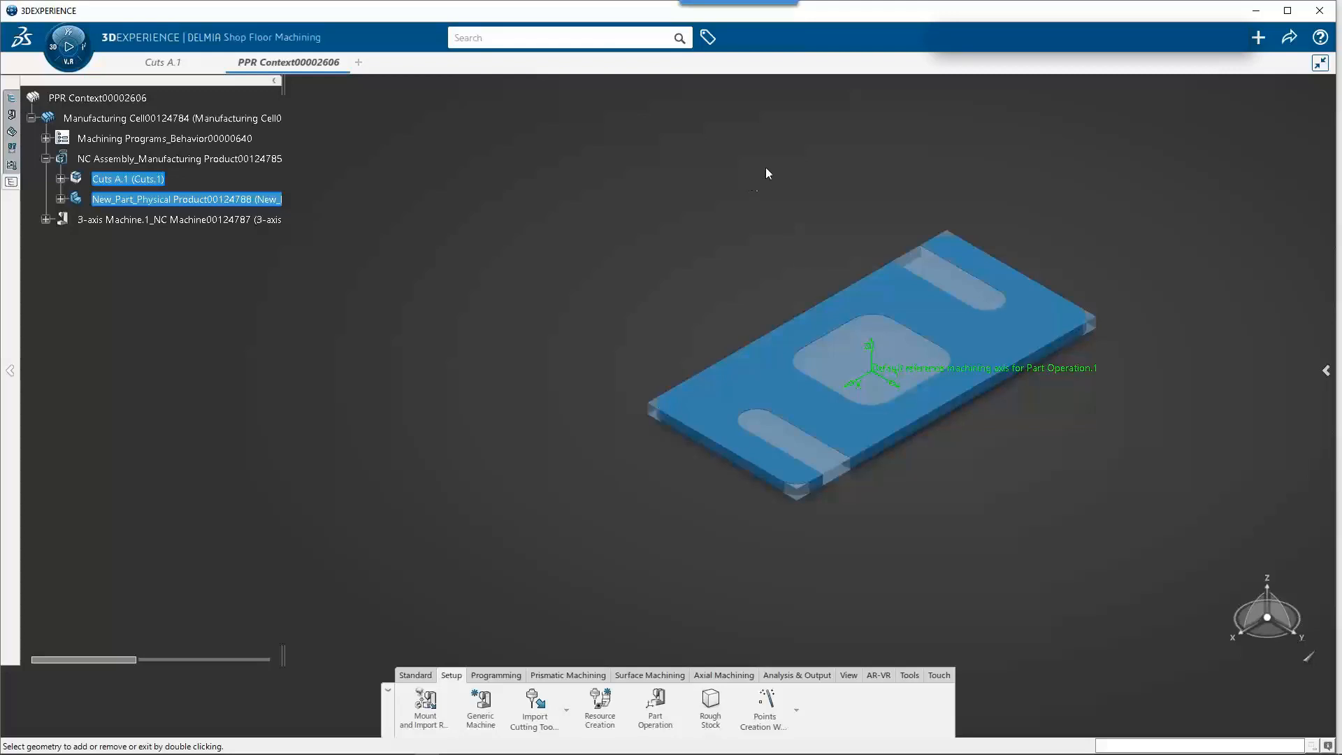
pyautogui.doubleClick(763, 197)
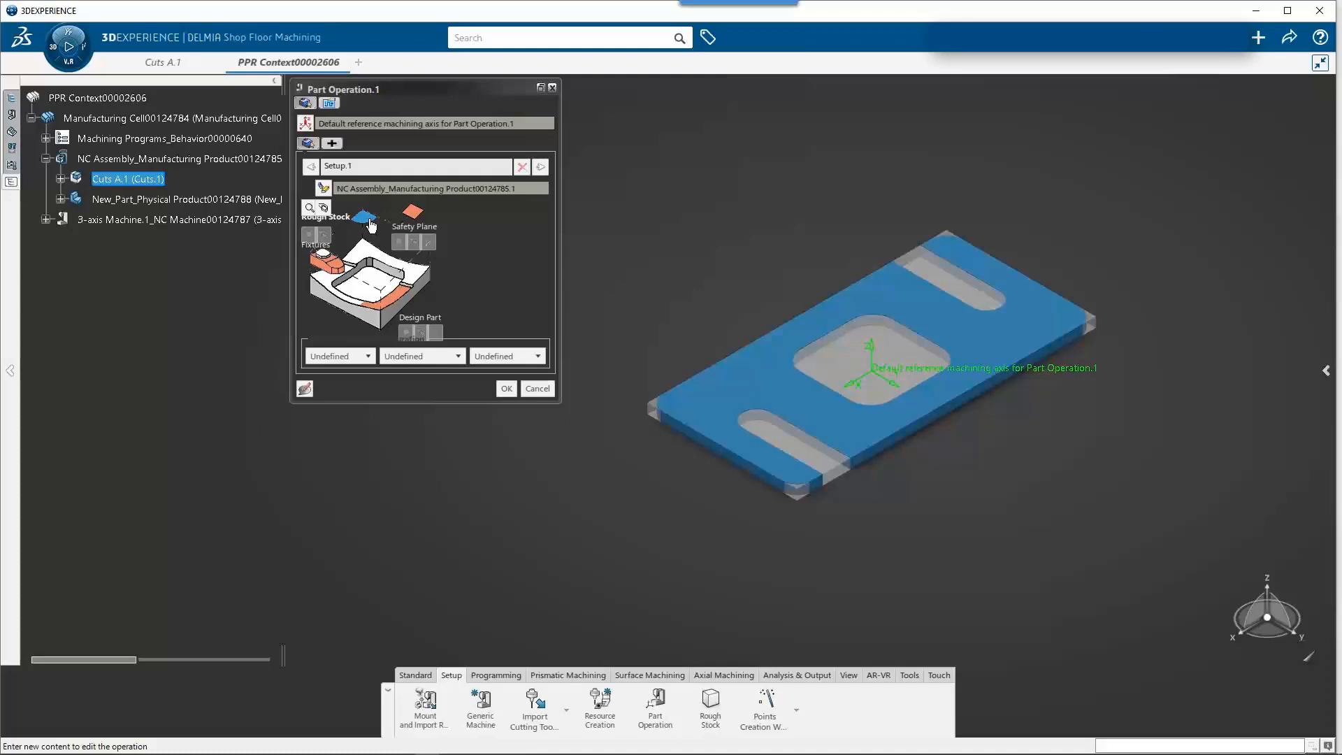
pyautogui.rightClick(371, 221)
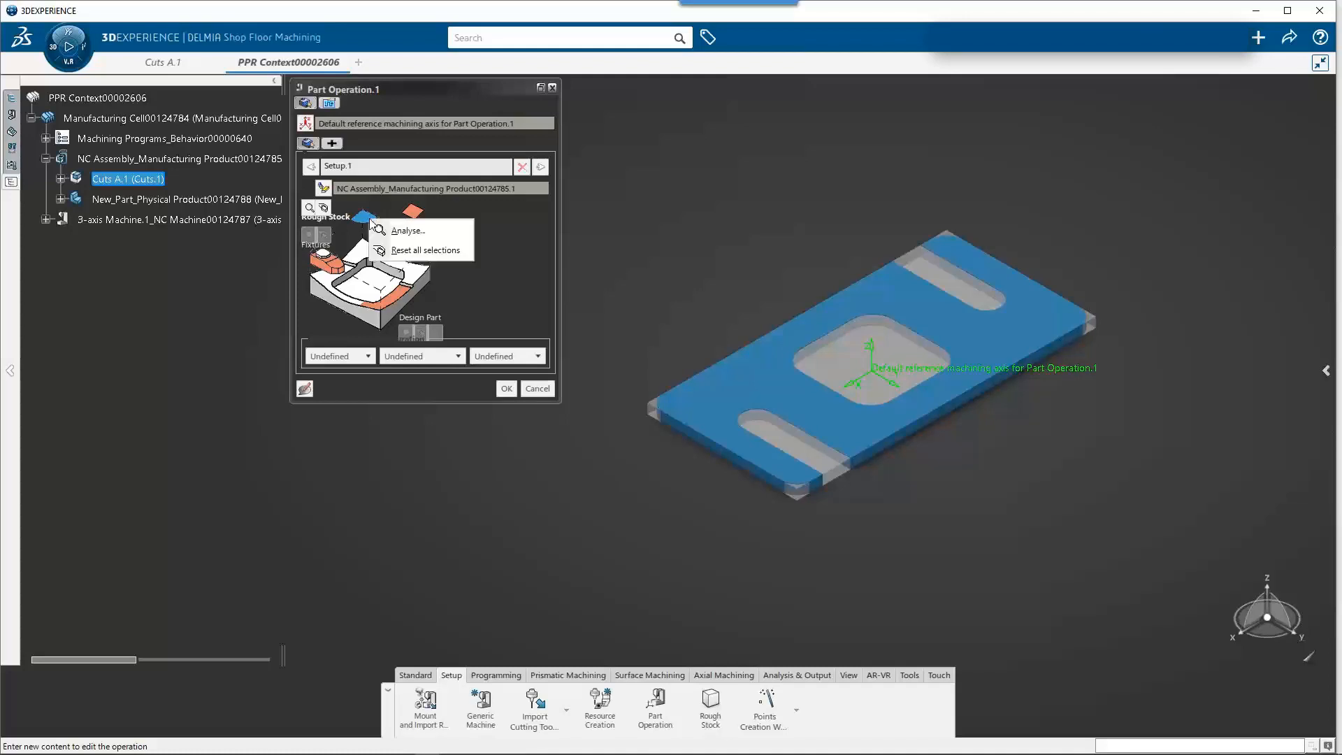
pyautogui.click(425, 250)
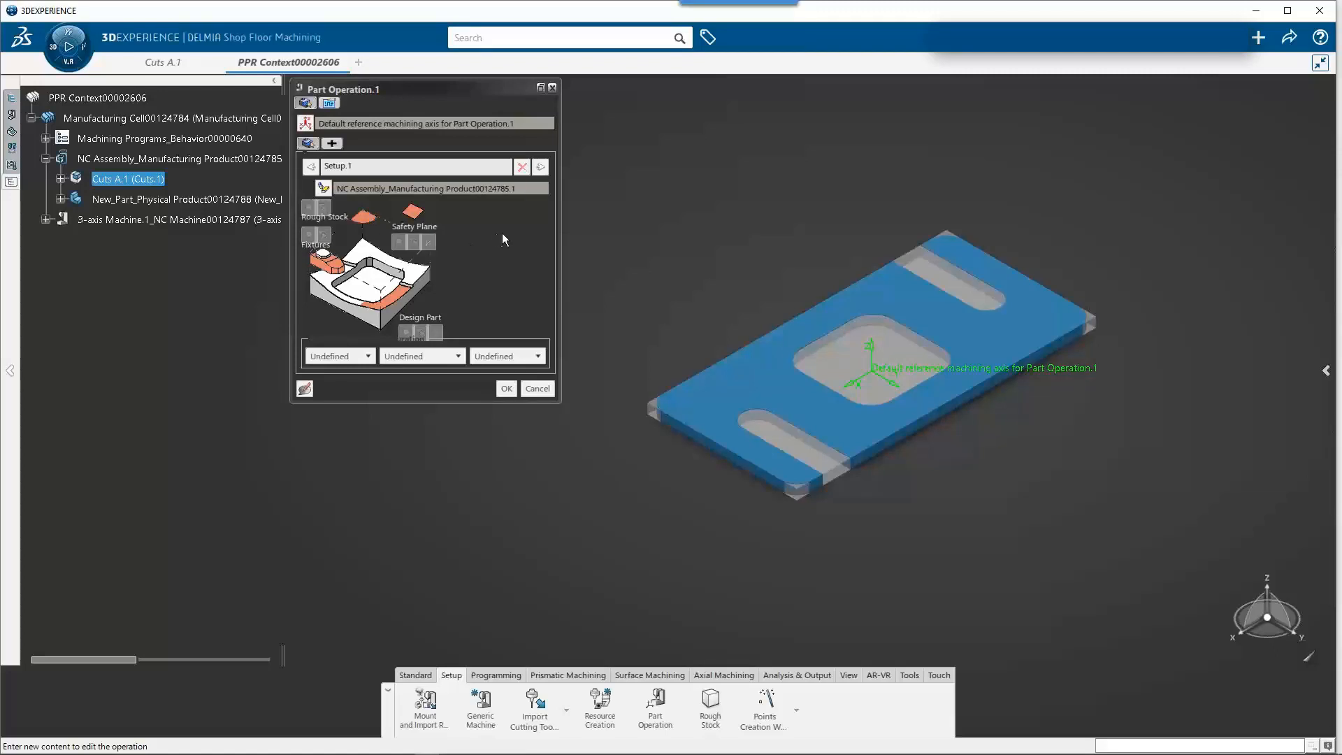
# - Assign the PartBody of the new stock part as the rough stock of the part operation
pyautogui.click(365, 218)
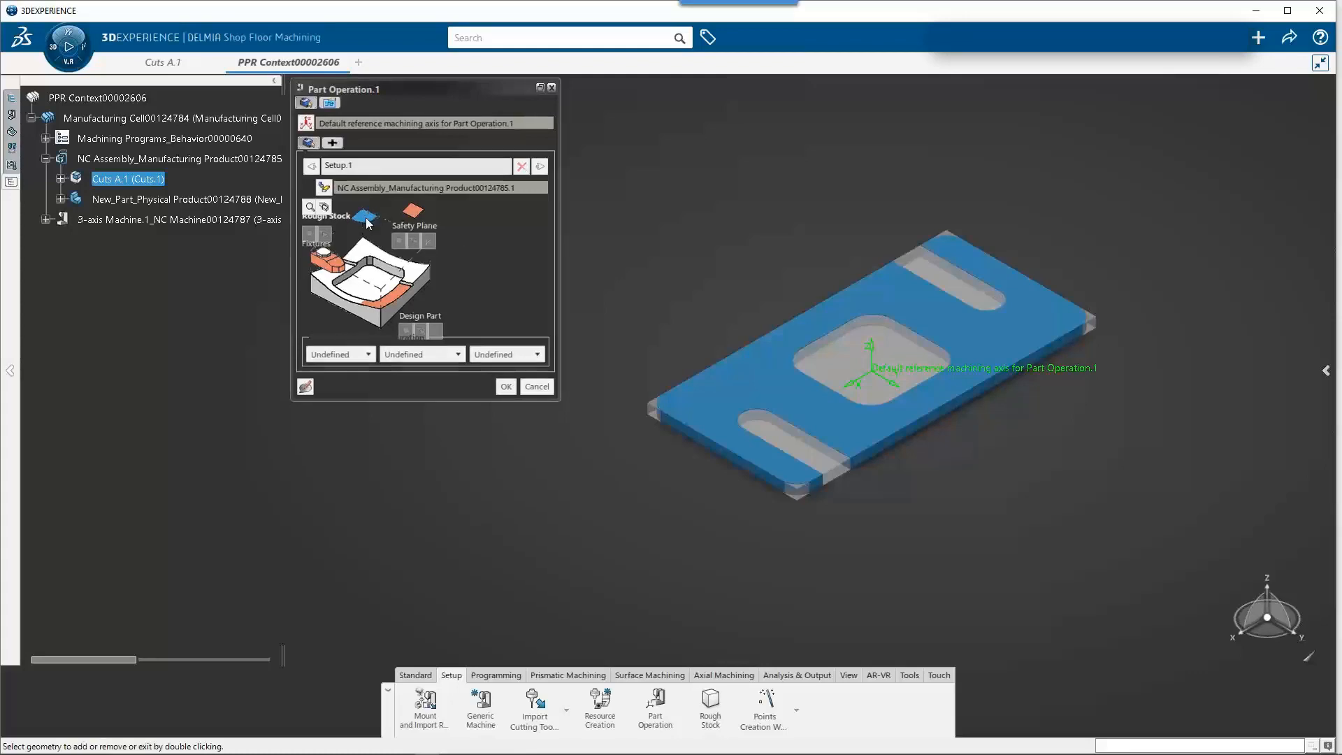
pyautogui.click(60, 199)
pyautogui.click(75, 220)
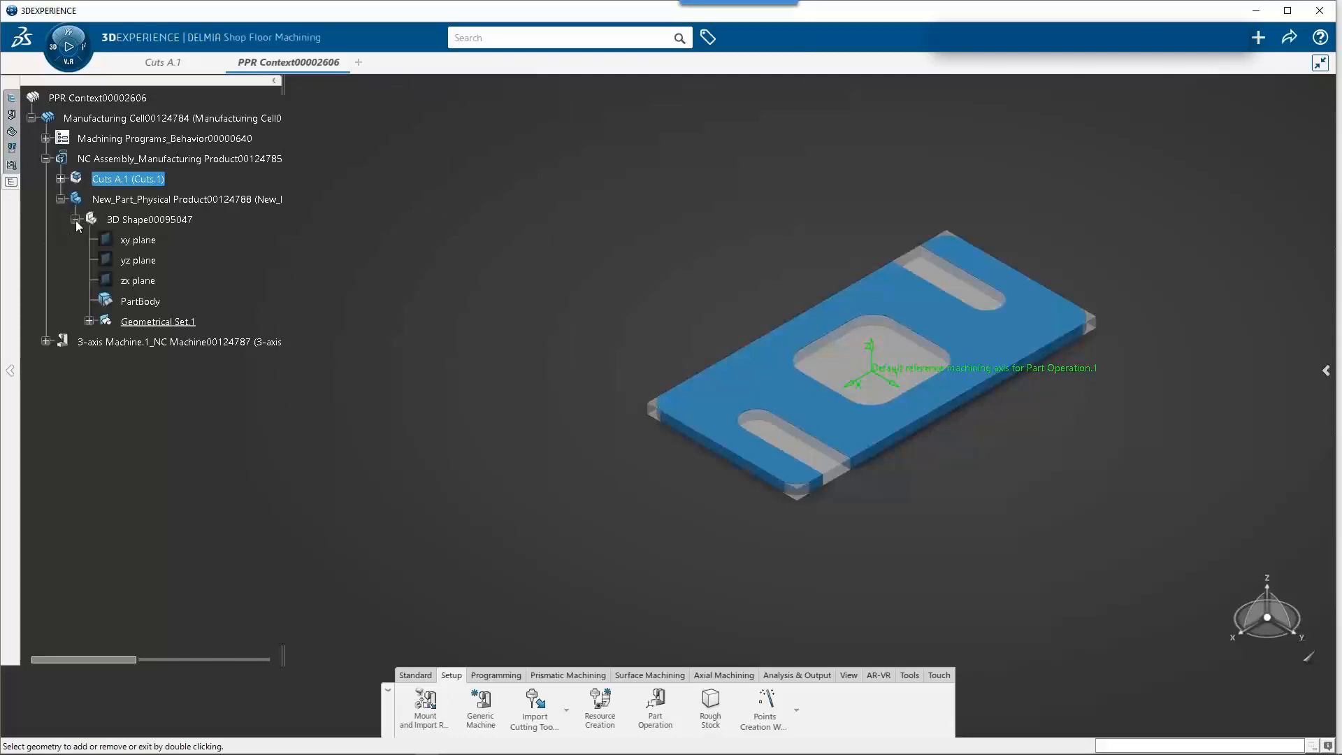
pyautogui.click(140, 302)
pyautogui.doubleClick(488, 269)
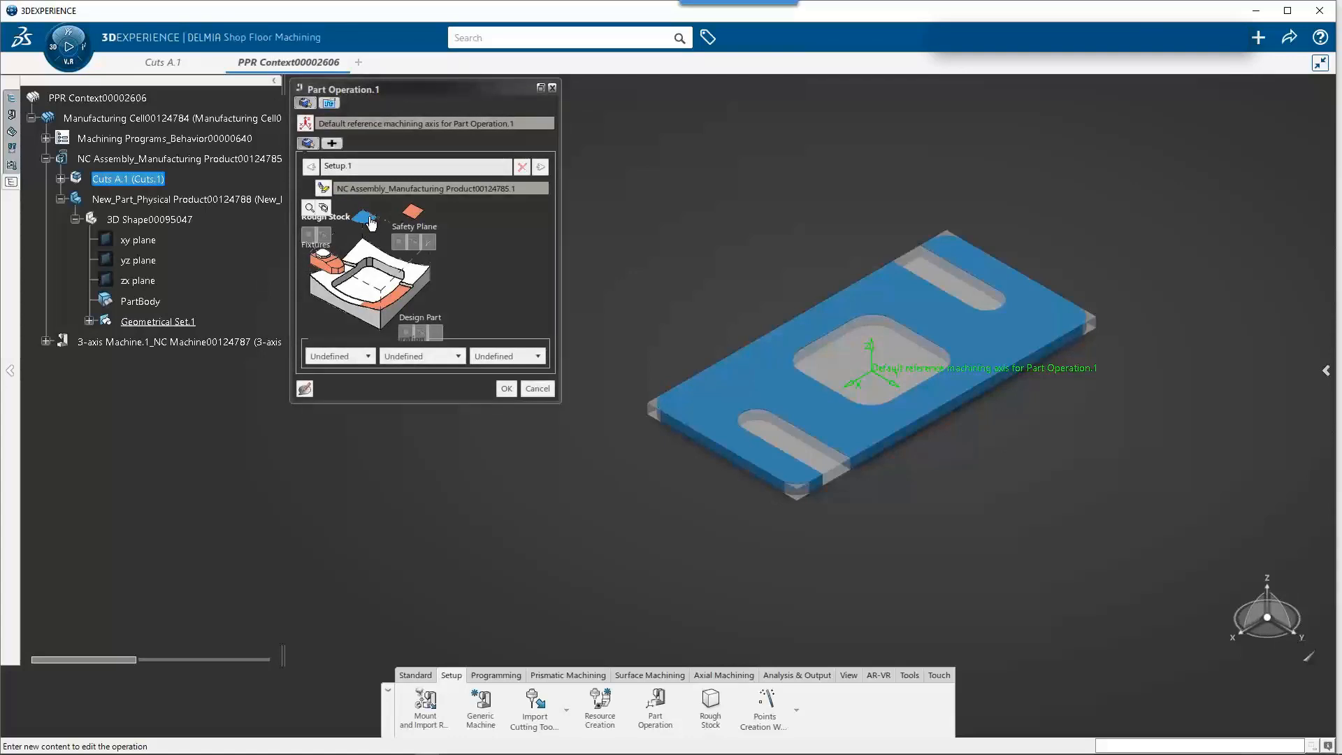
# - Assign the PartBody of Cuts A.1 as the design part of the part operation
pyautogui.click(391, 302)
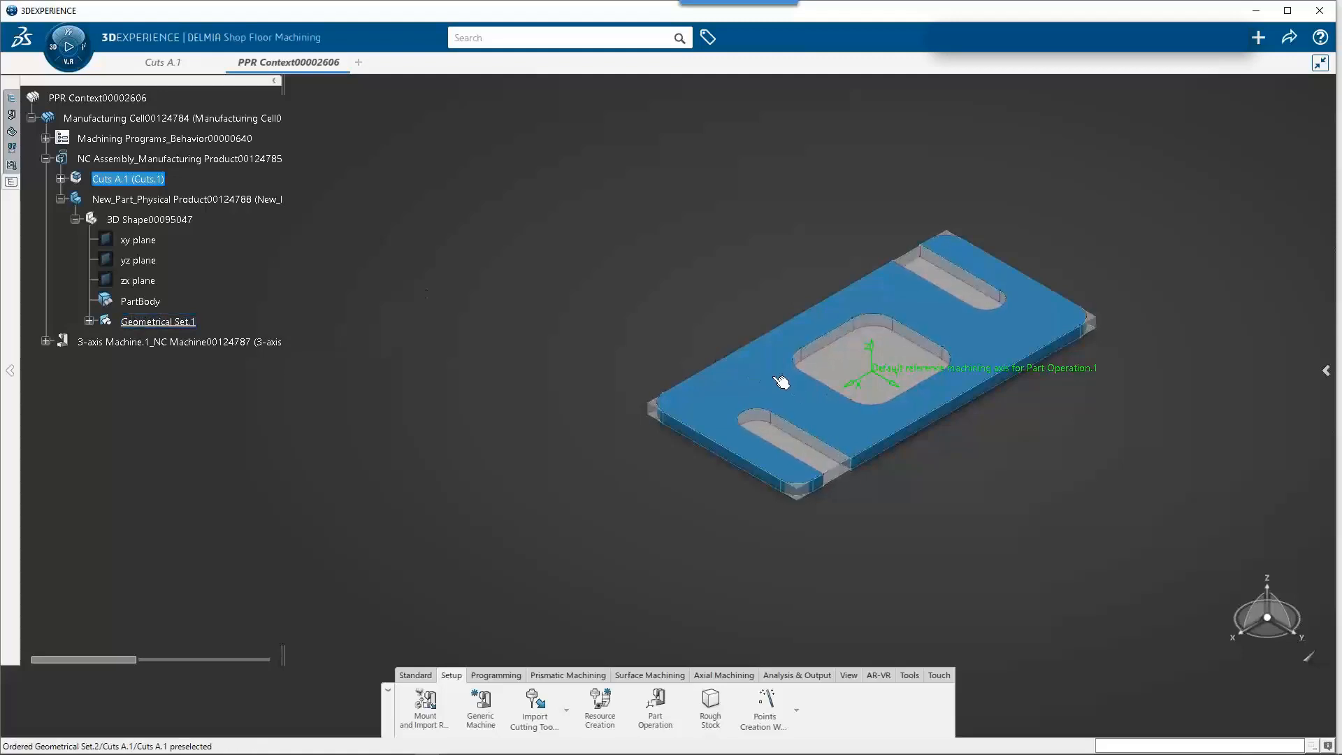
pyautogui.click(61, 179)
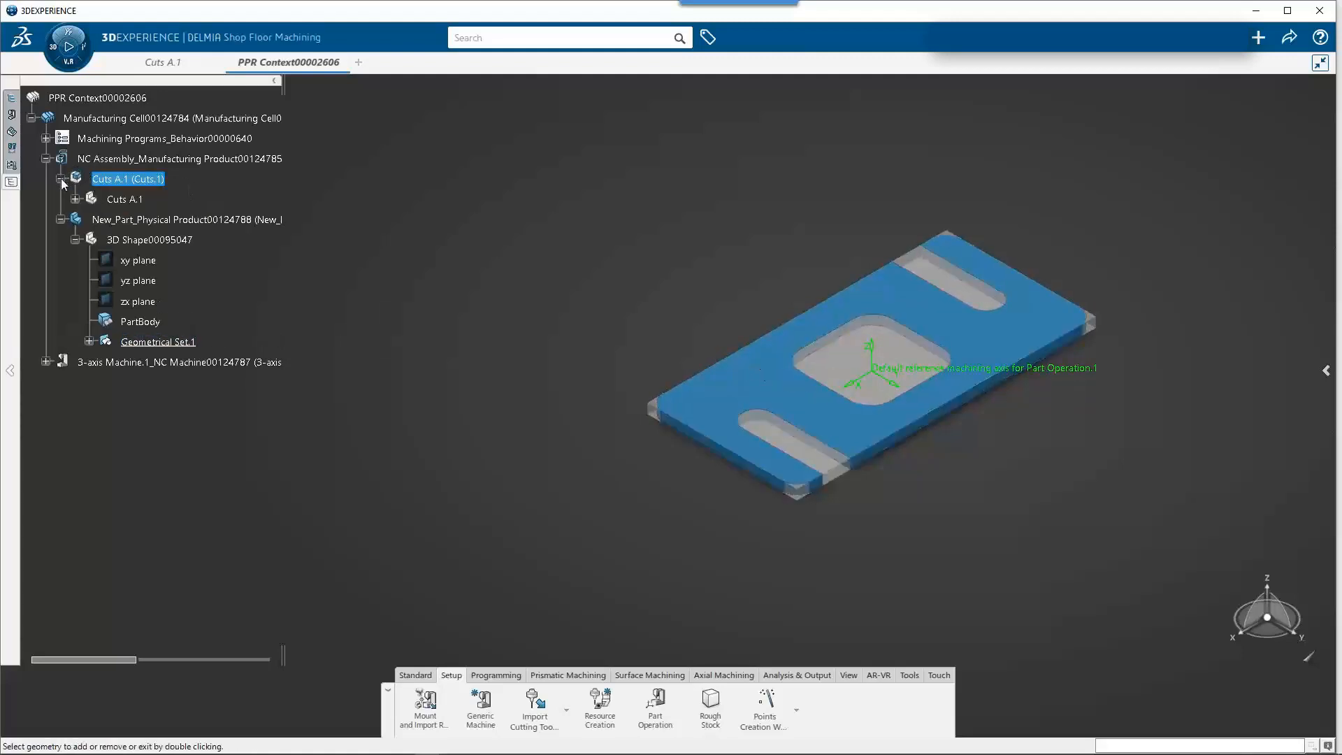
pyautogui.click(75, 199)
pyautogui.click(139, 283)
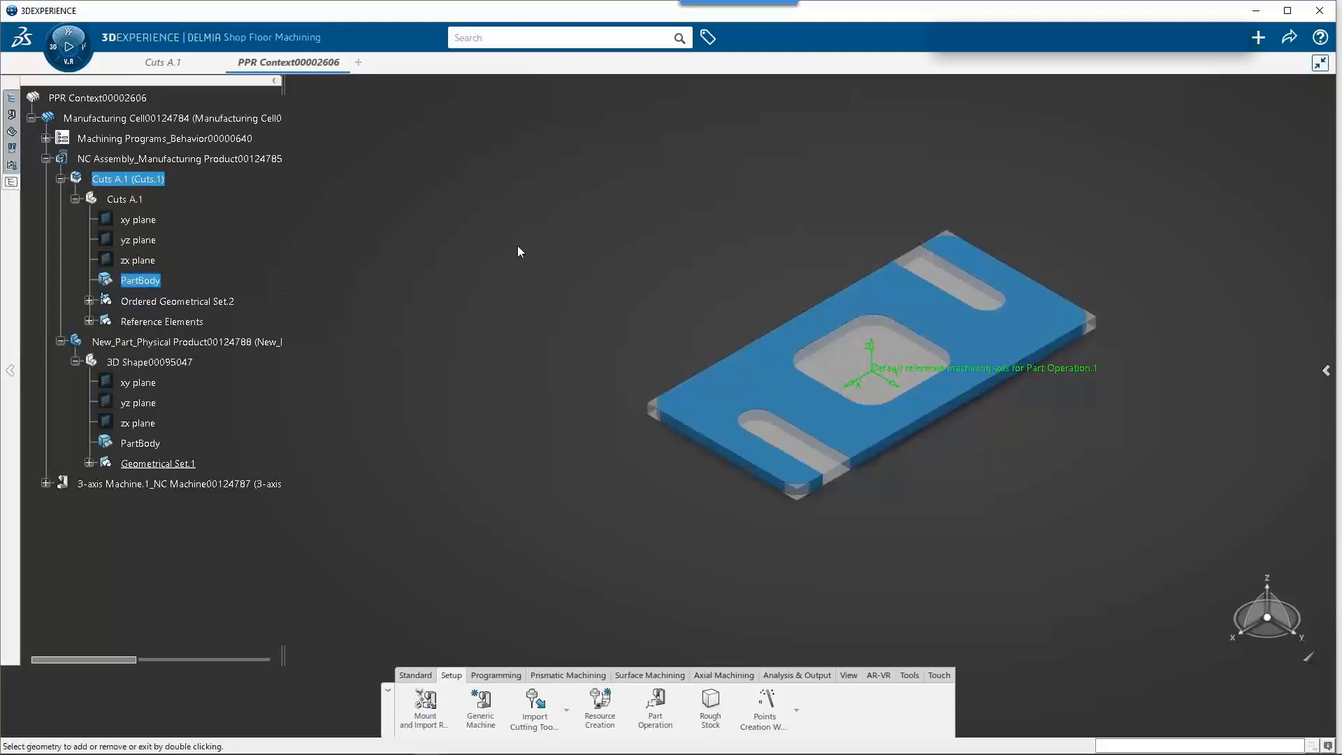
pyautogui.doubleClick(750, 195)
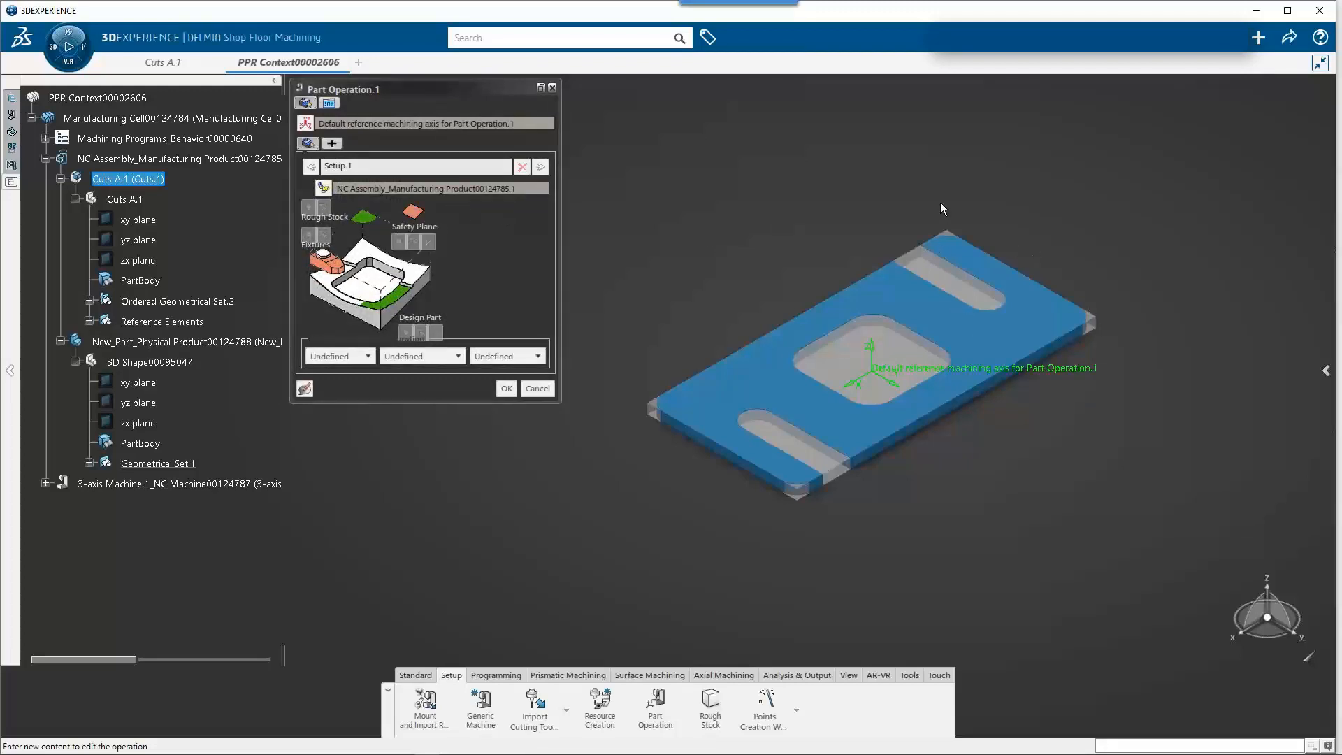
# - Define the safety plane from the plate's top face and raise it about 1.06 in above that face
pyautogui.click(414, 214)
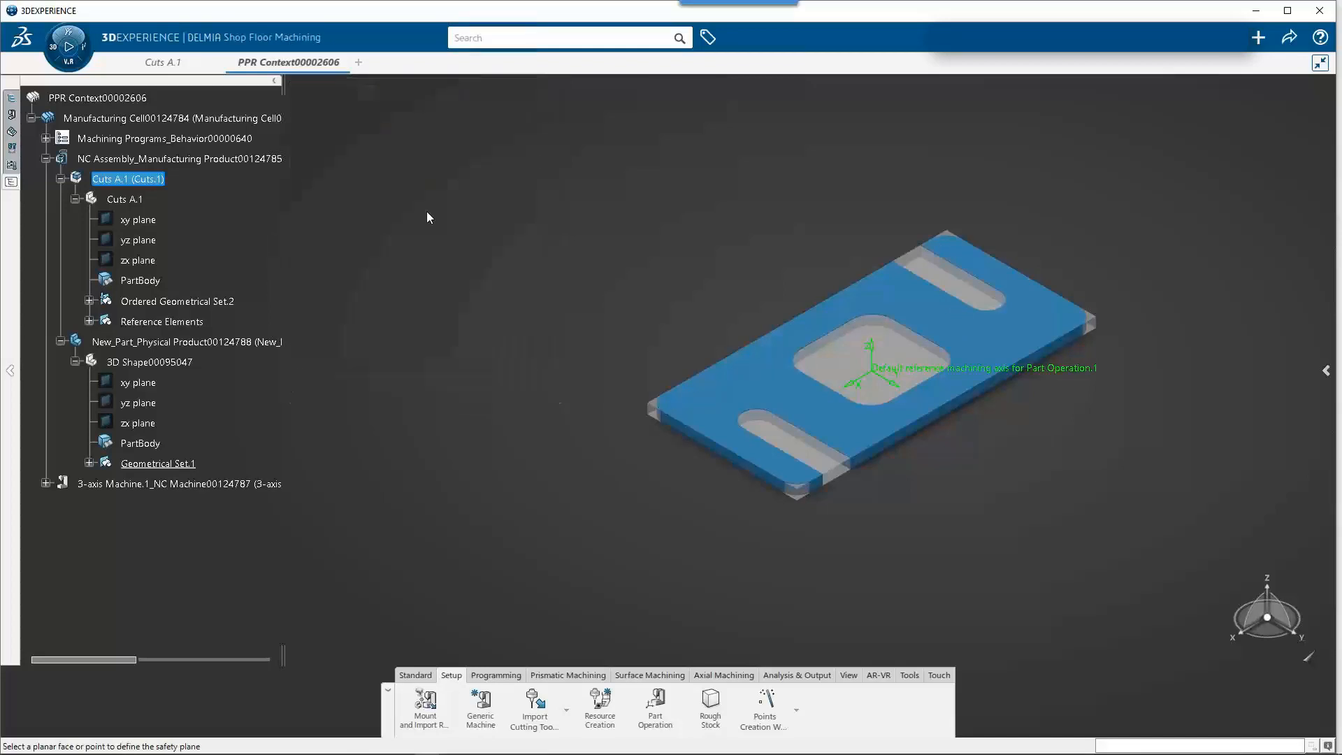
pyautogui.click(903, 283)
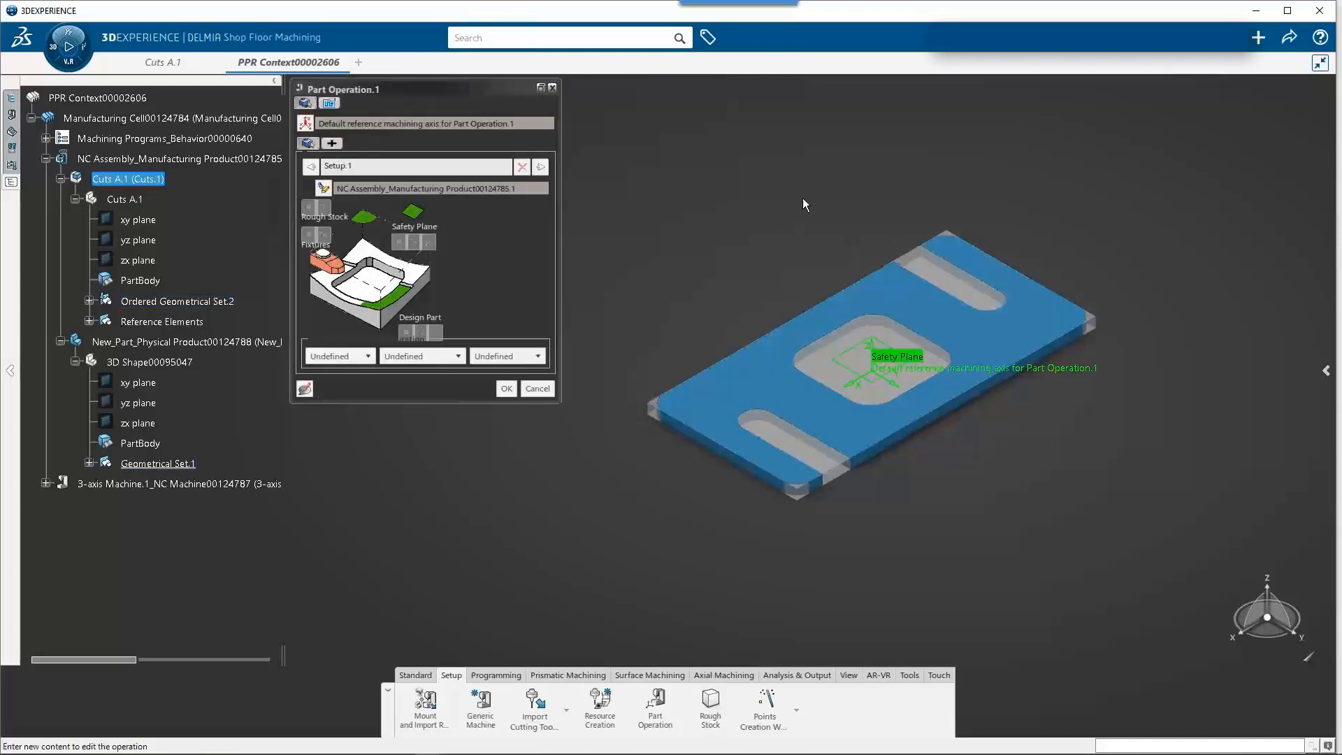
pyautogui.click(429, 246)
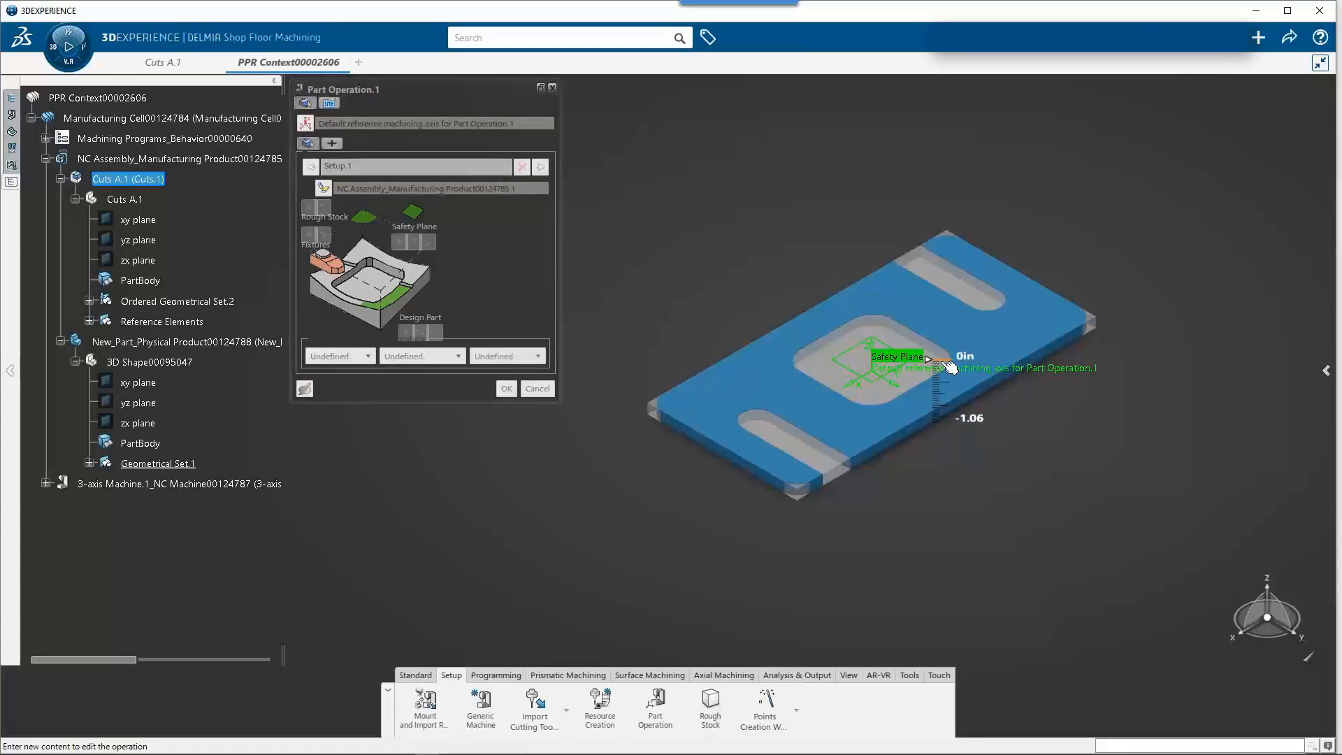
pyautogui.moveTo(950, 366); pyautogui.dragTo(936, 297)
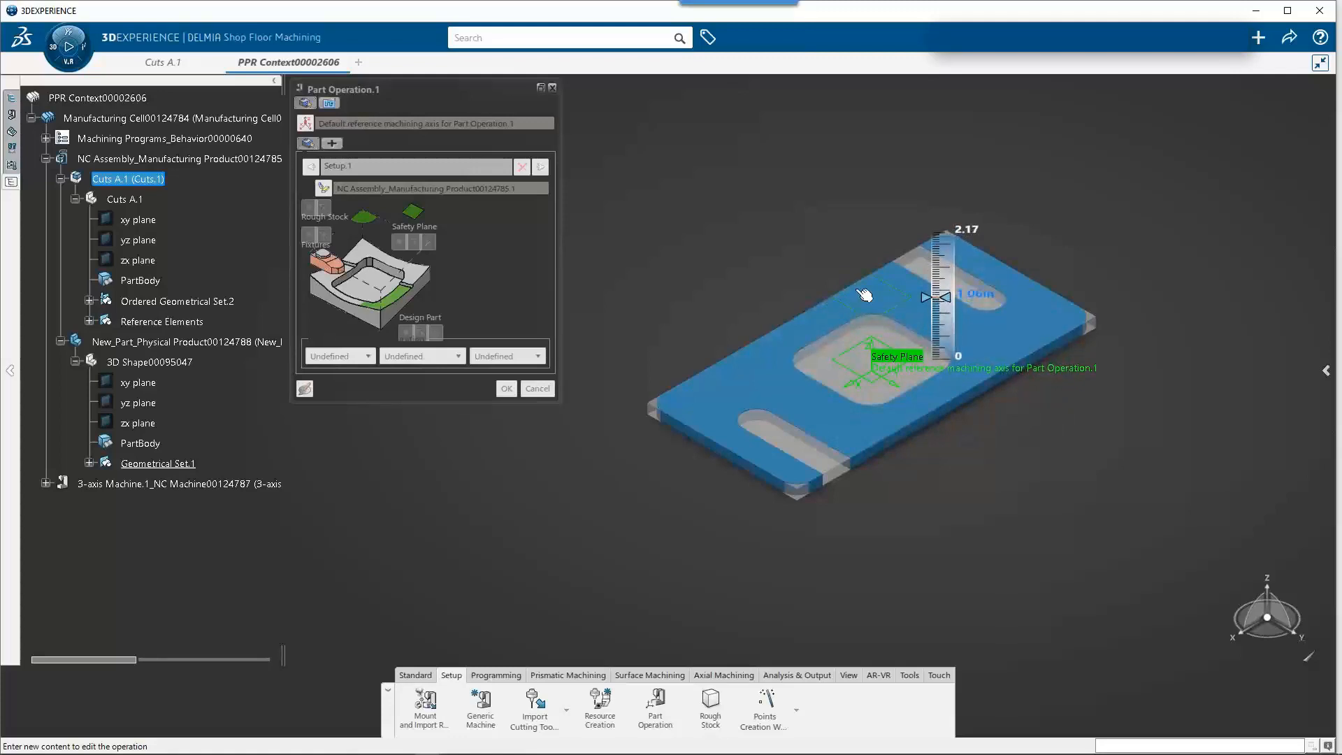
pyautogui.moveTo(715, 261); pyautogui.dragTo(731, 238, button='middle')
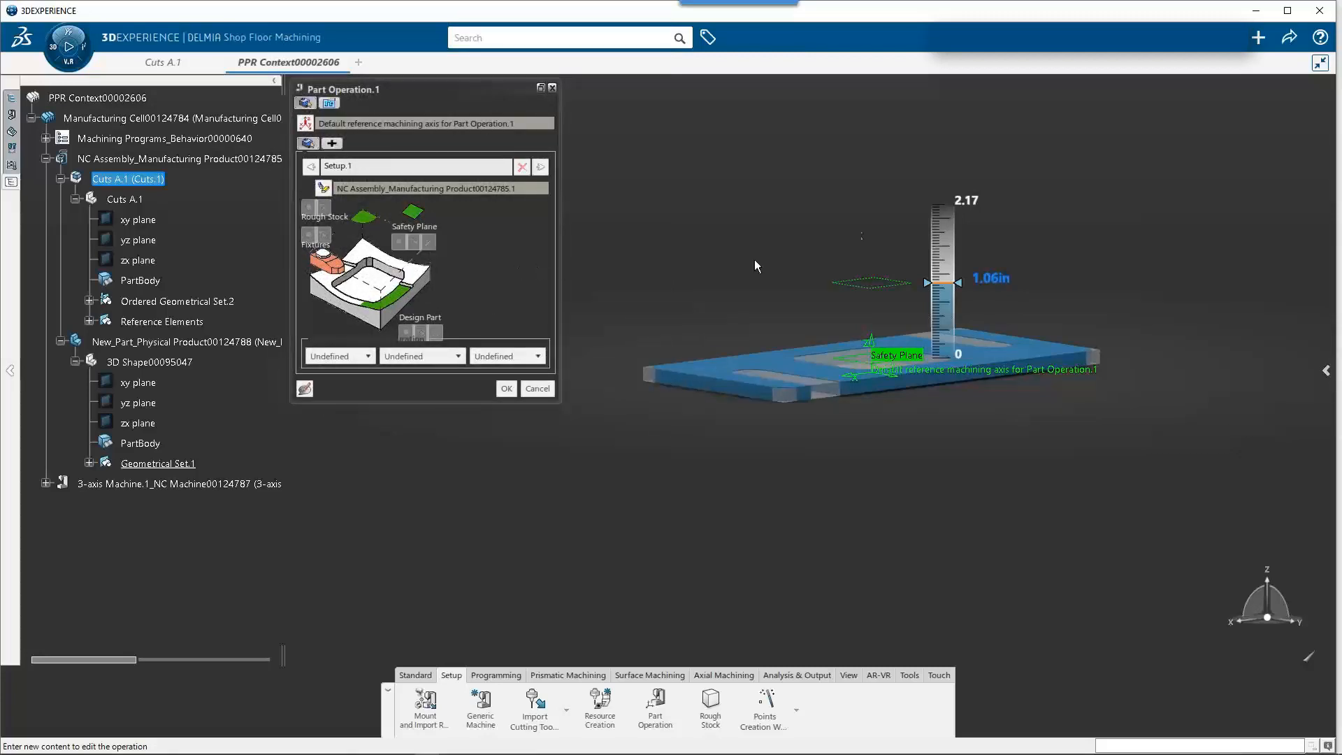
# - Set the safety plane offset to exactly 1 in and accept the part operation
pyautogui.click(431, 242)
pyautogui.click(431, 243)
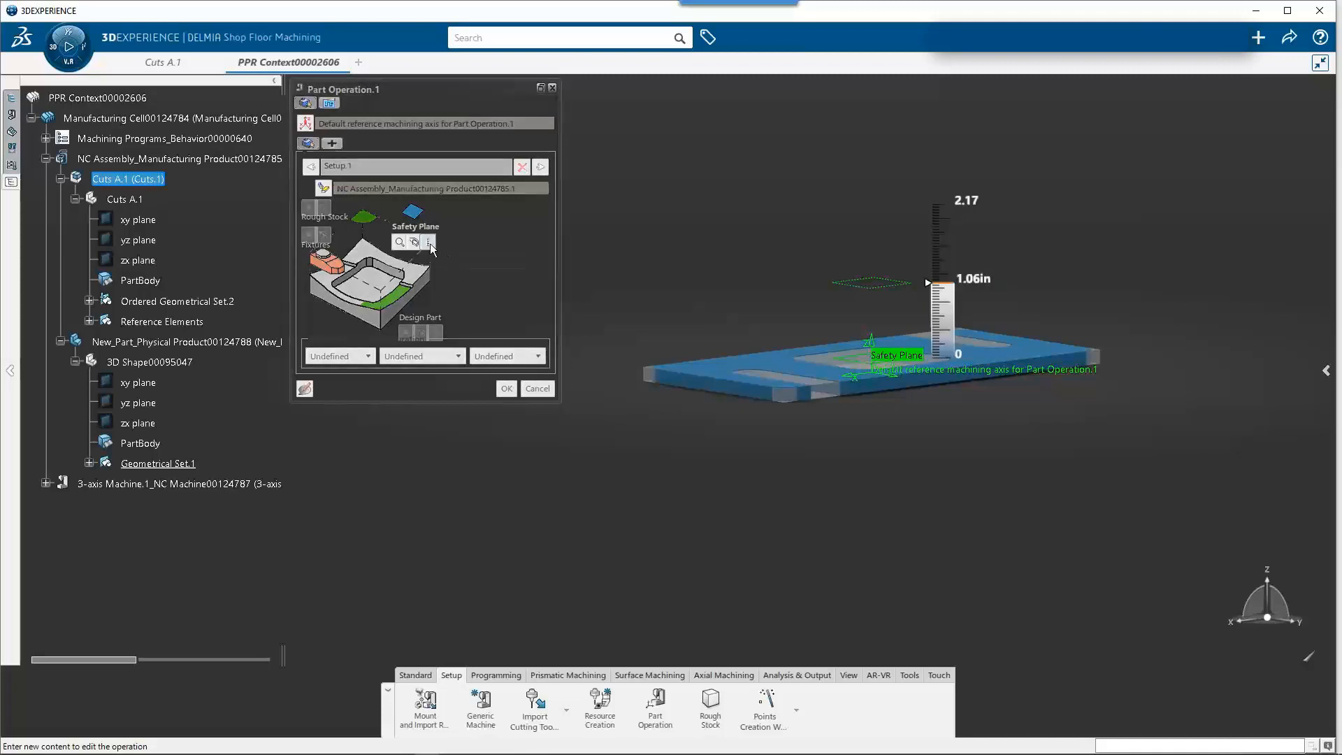
pyautogui.click(431, 244)
pyautogui.click(431, 244)
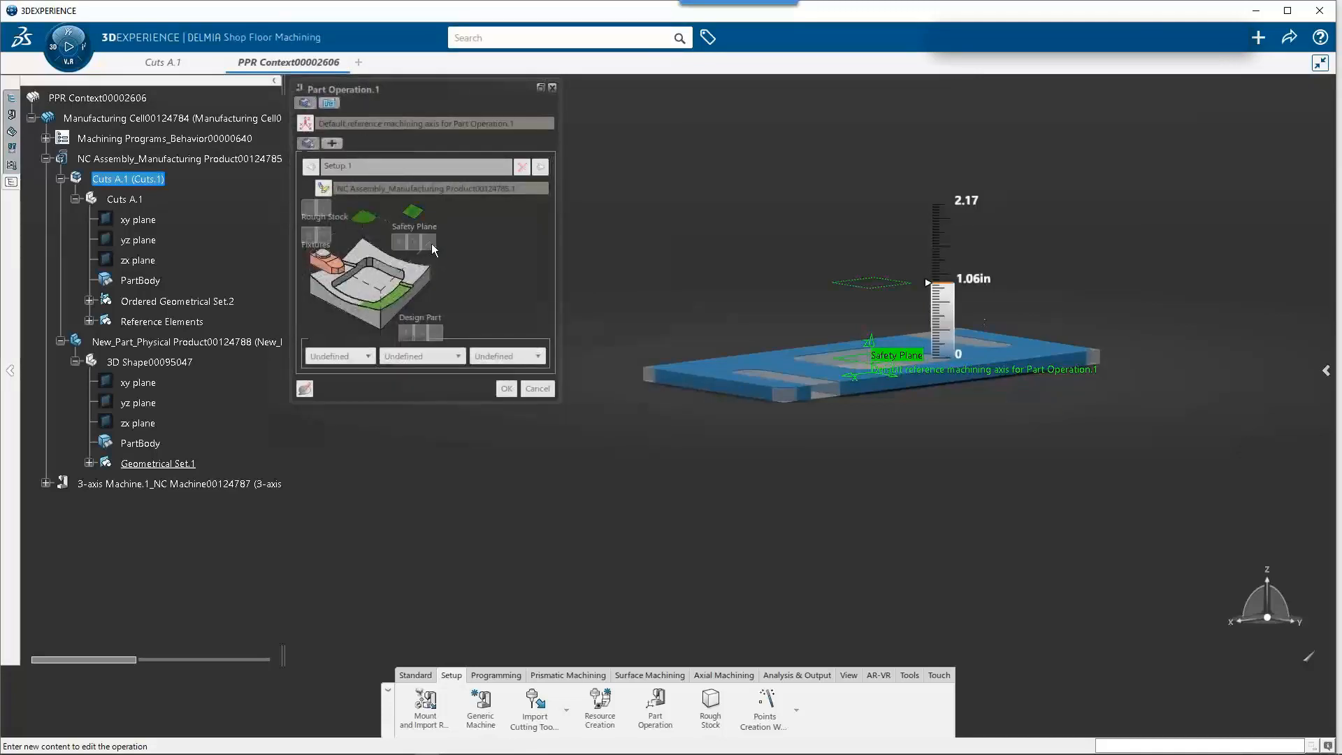
pyautogui.doubleClick(975, 279)
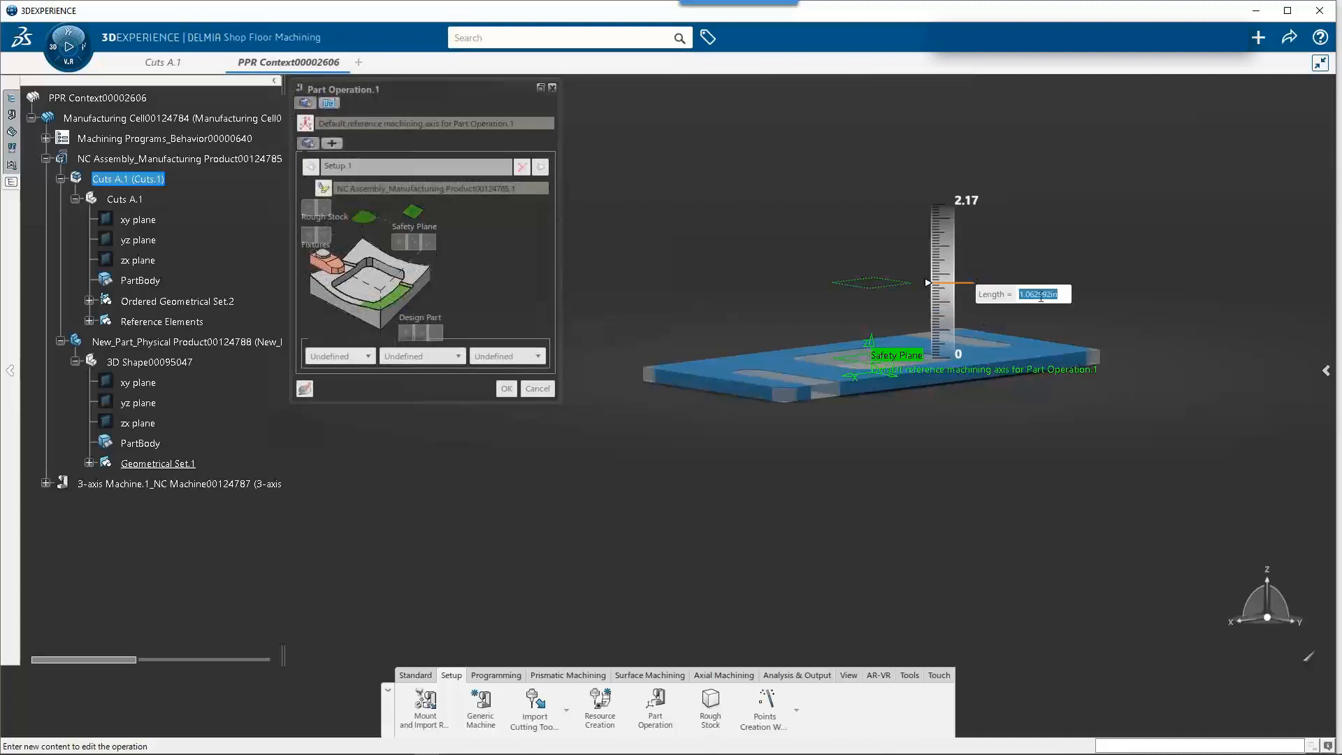
pyautogui.write('1')
pyautogui.press('Return')
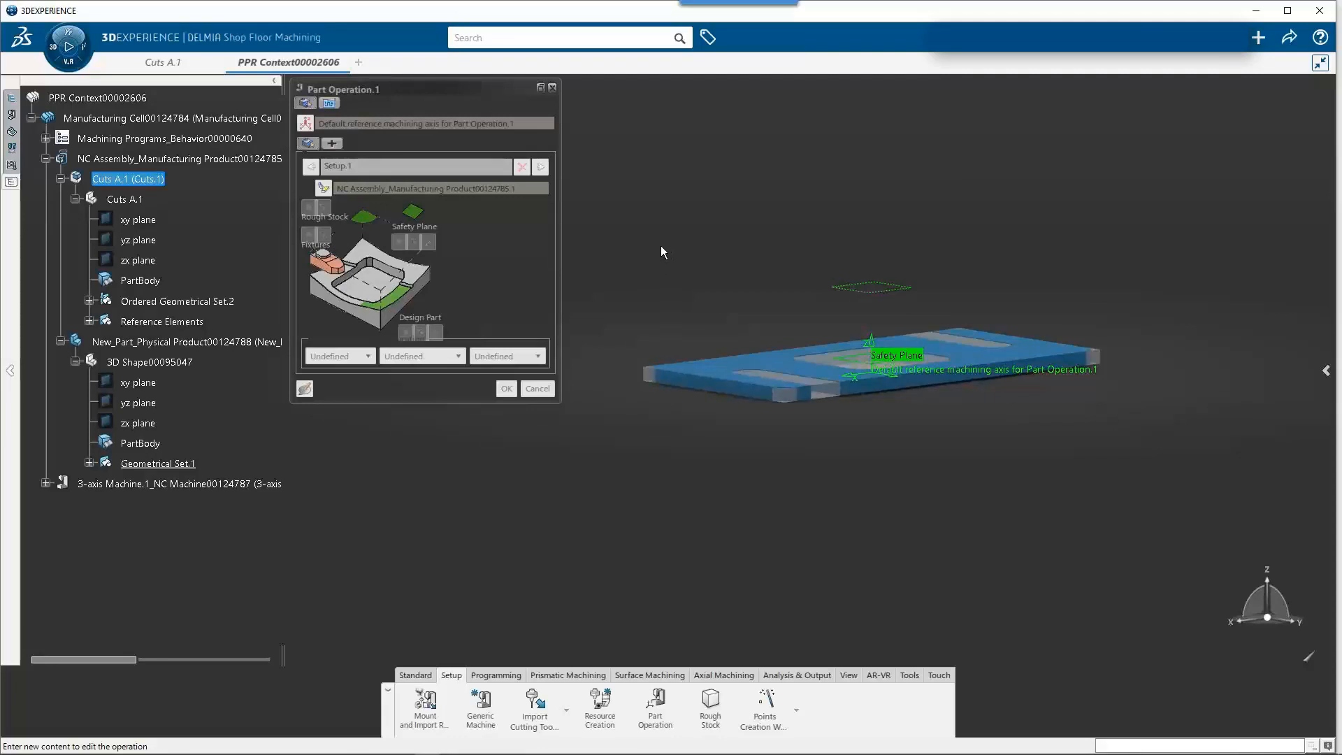
pyautogui.click(506, 390)
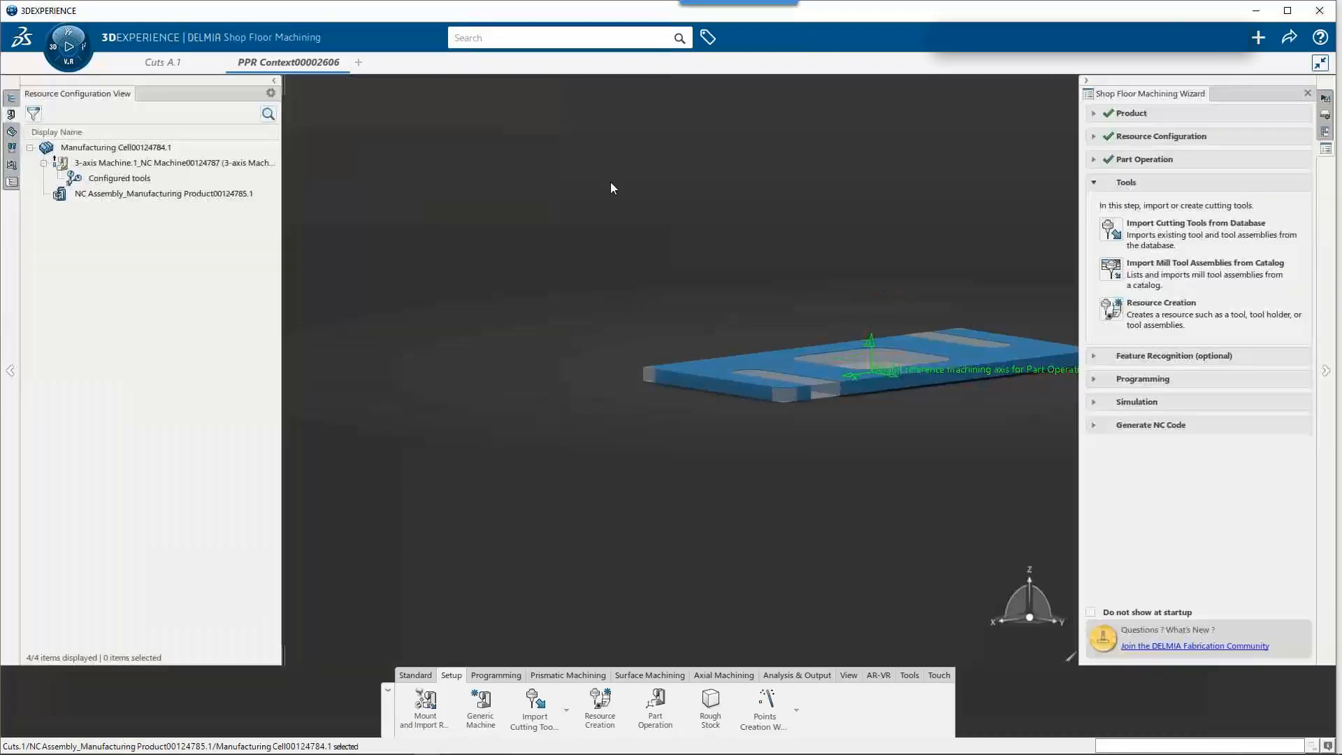
# - Open the Action Pad and hide the rough stock to view the design part alone, restoring the stock's display
pyautogui.moveTo(612, 181); pyautogui.dragTo(738, 249, button='middle')
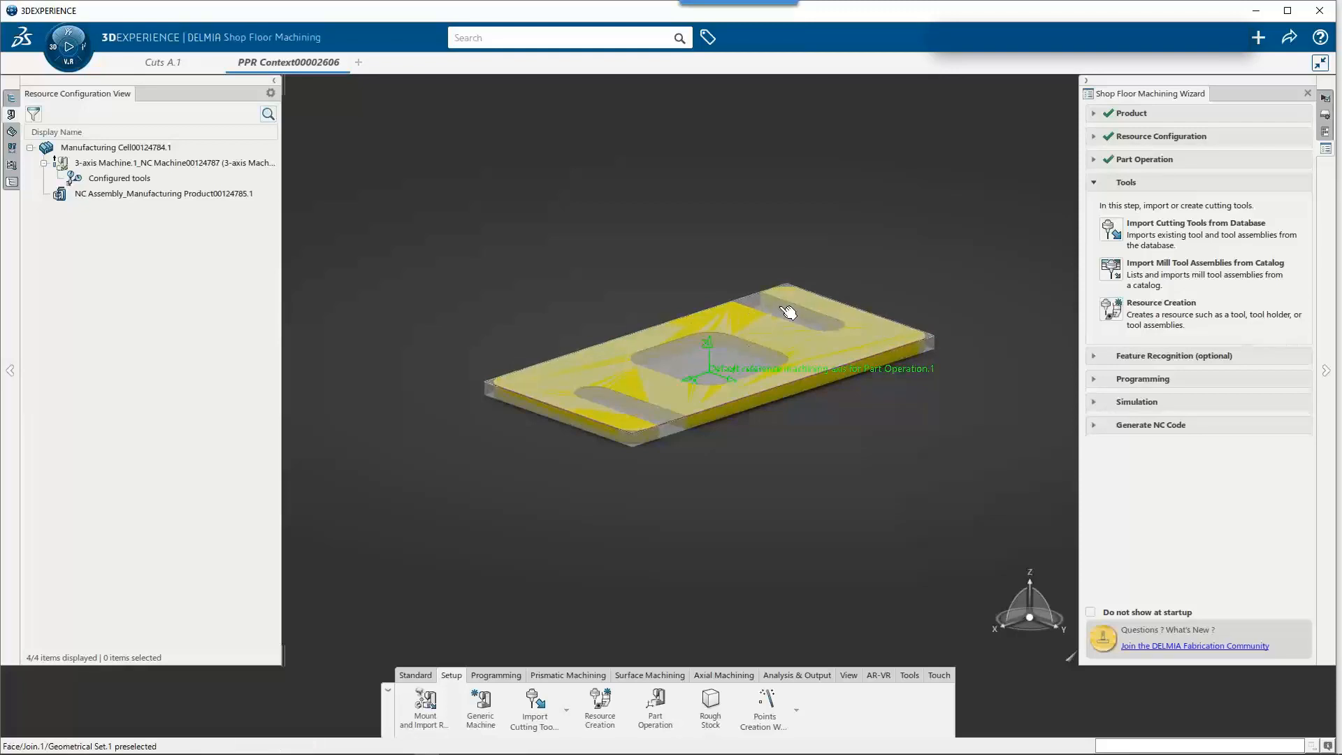
pyautogui.moveTo(774, 304); pyautogui.dragTo(776, 318, button='middle')
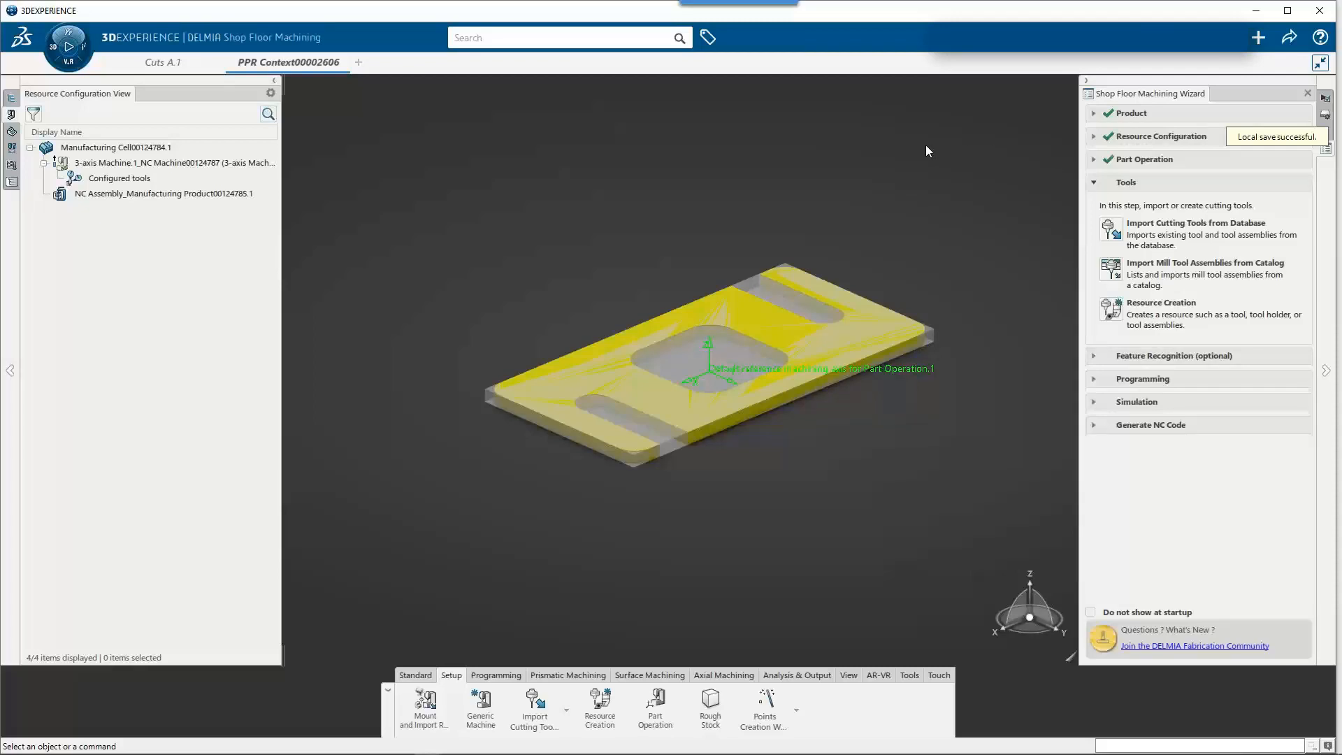
pyautogui.click(1326, 116)
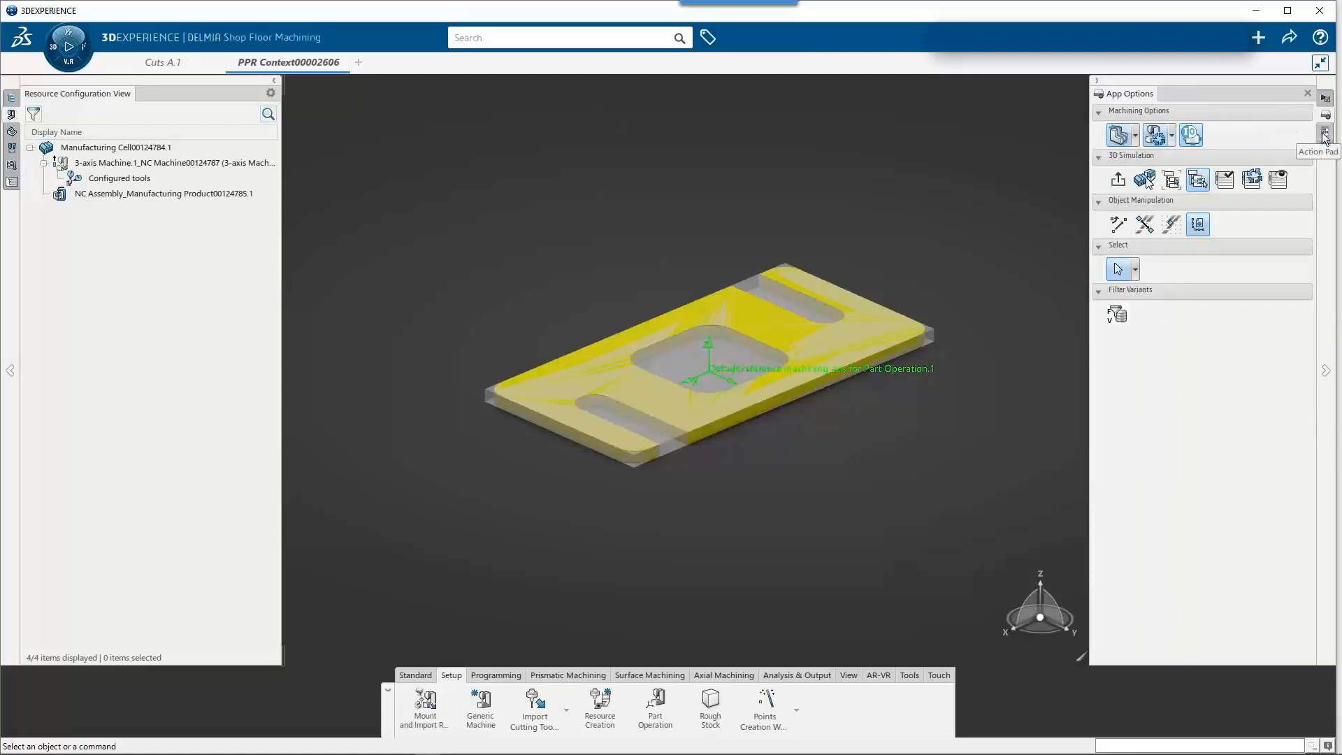
pyautogui.click(1326, 133)
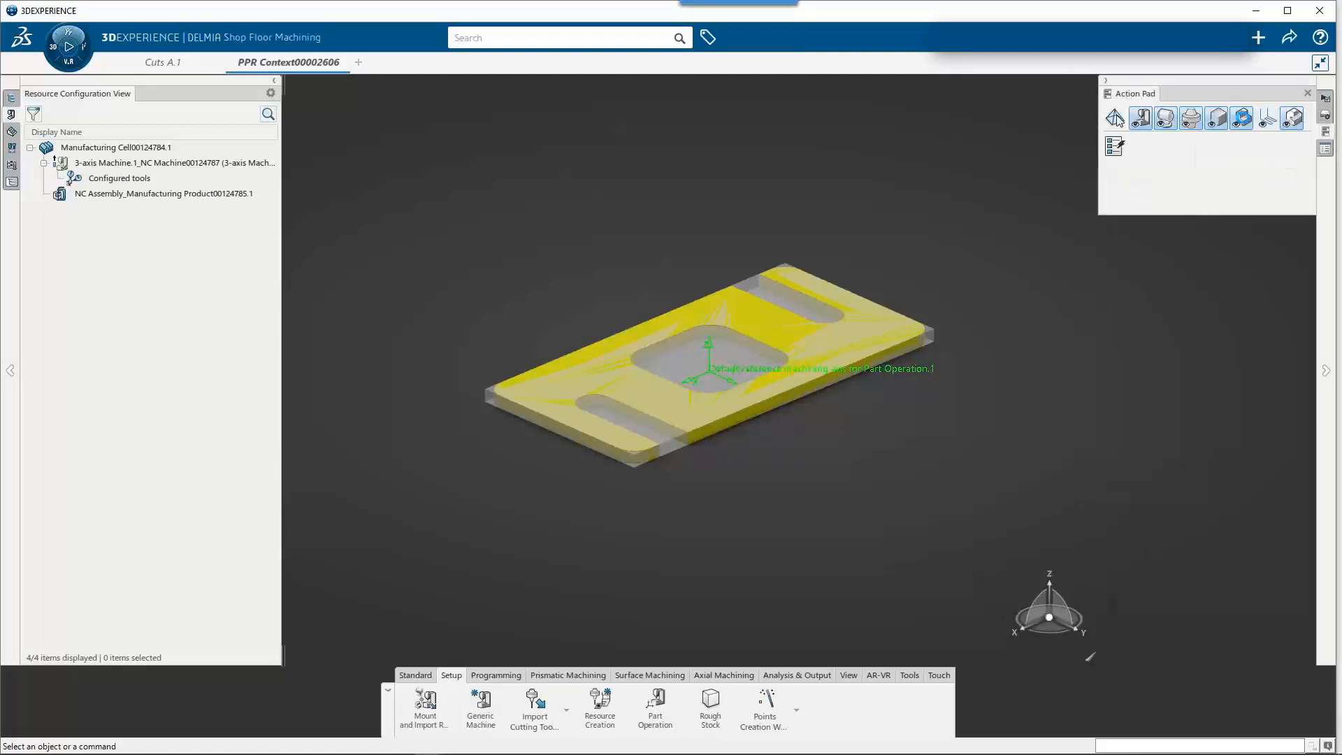
pyautogui.click(1219, 121)
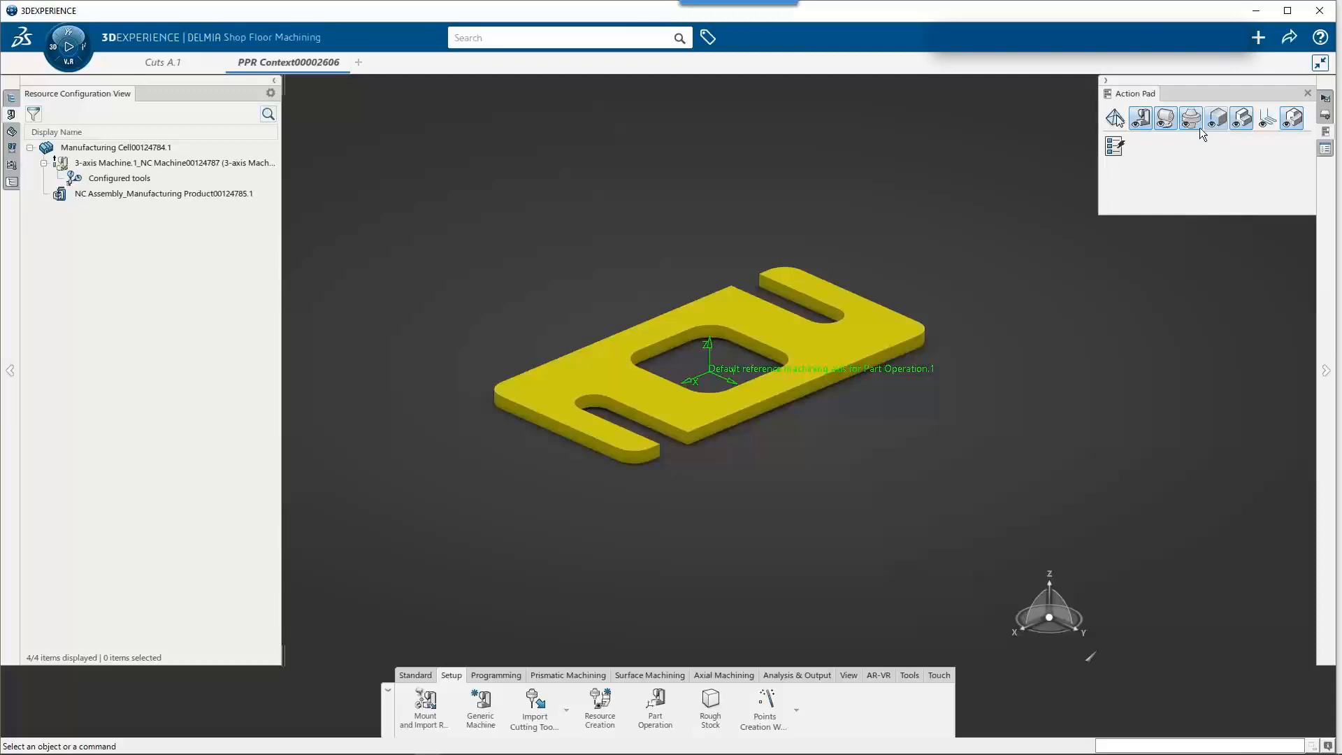
pyautogui.moveTo(1097, 175); pyautogui.dragTo(1106, 175)
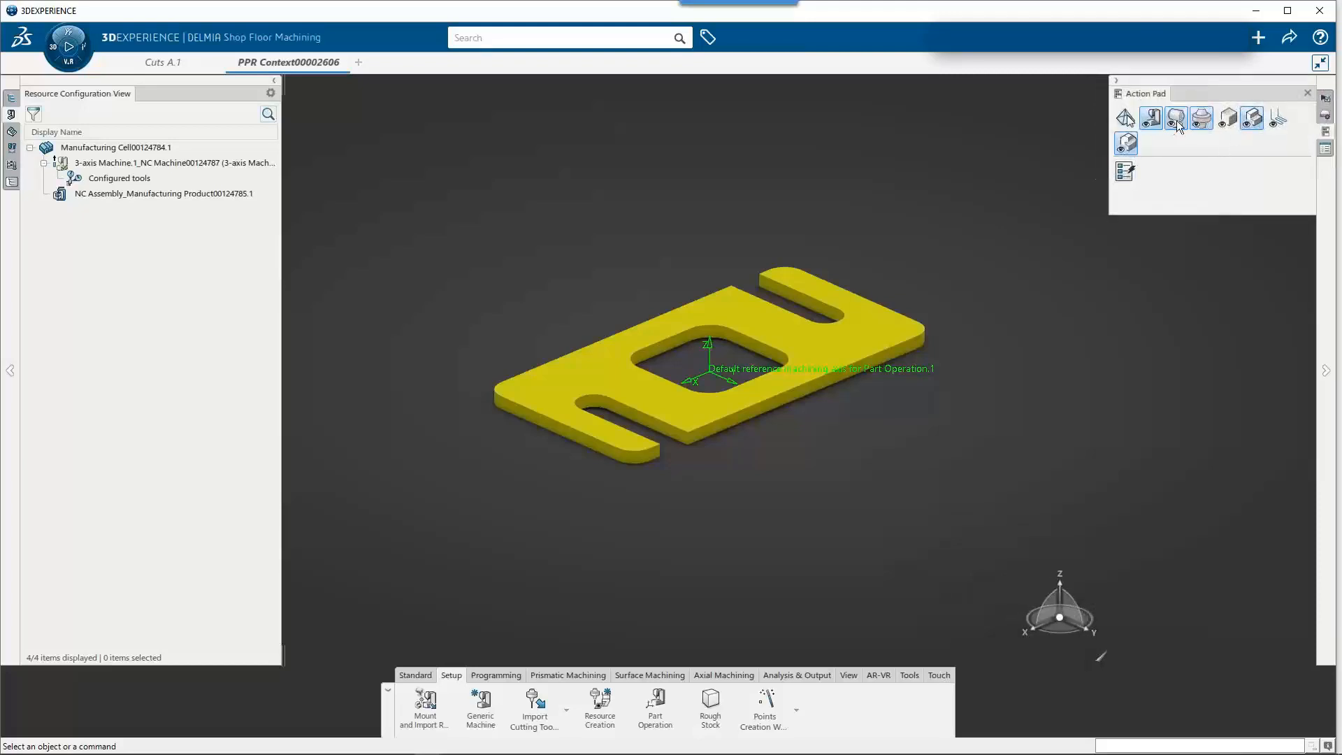
pyautogui.click(1235, 121)
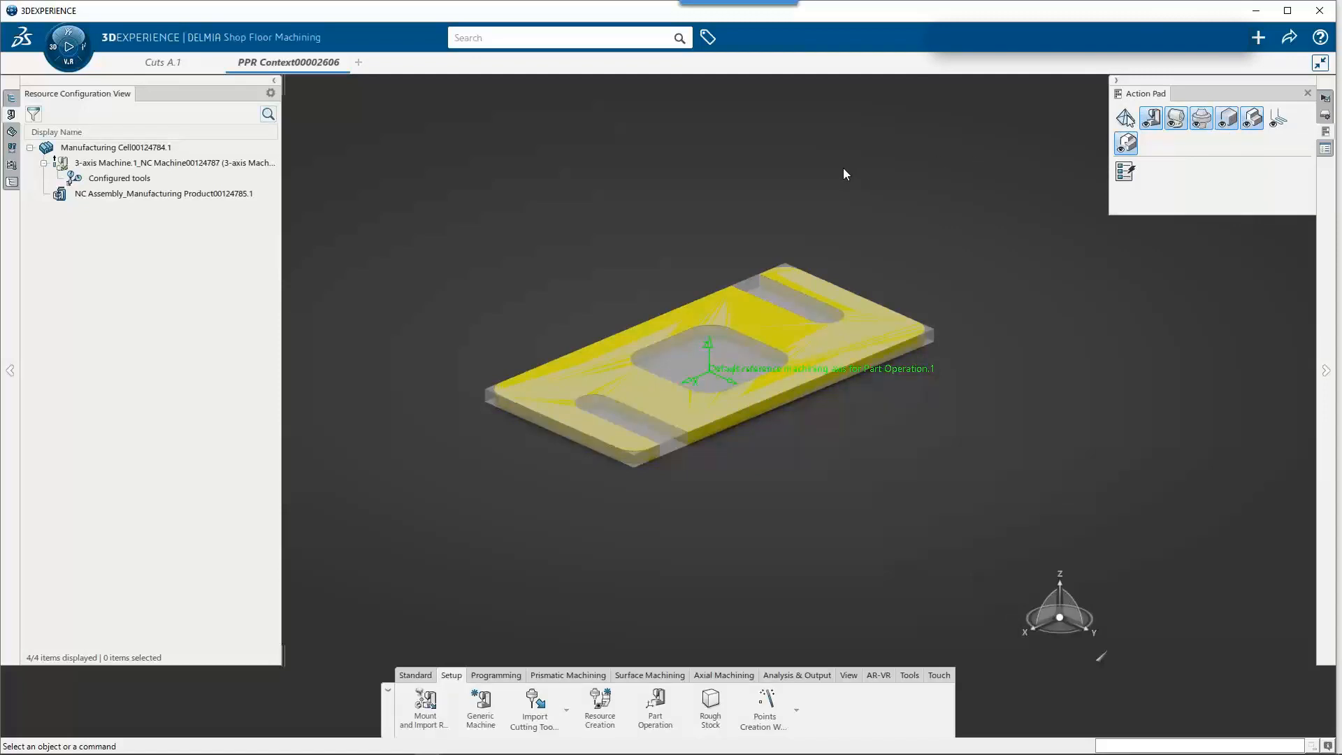
pyautogui.rightClick(840, 132)
pyautogui.moveTo(853, 142)
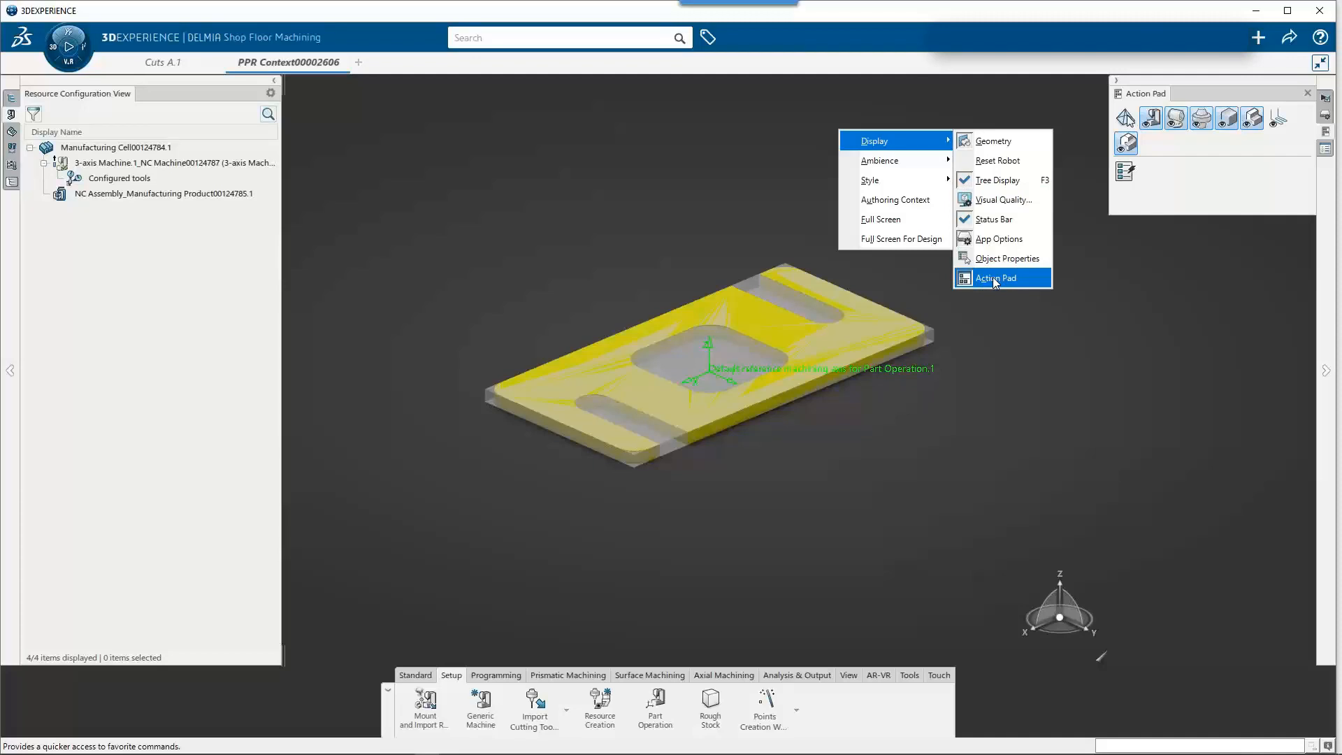
pyautogui.click(898, 84)
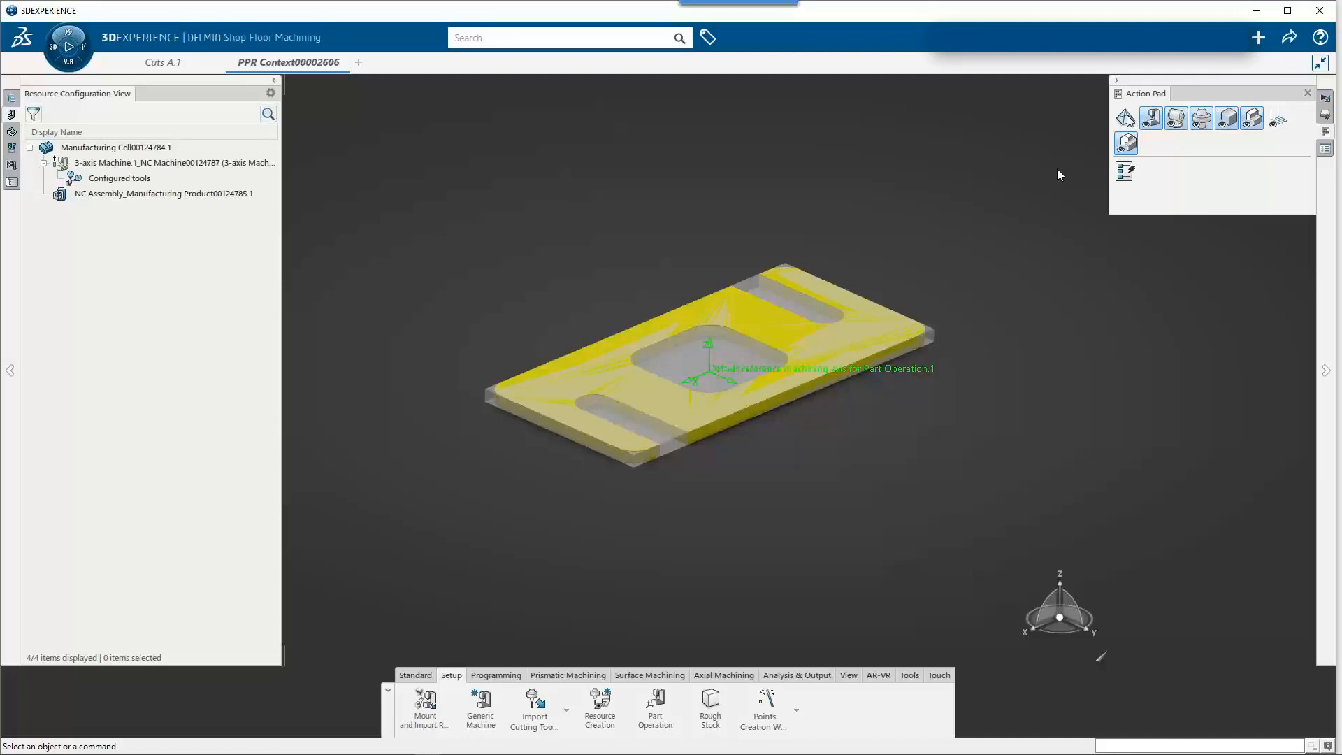
# - Hide the rough stock and toggle the design part's display off and back on, leaving only the design part visible
pyautogui.click(1227, 124)
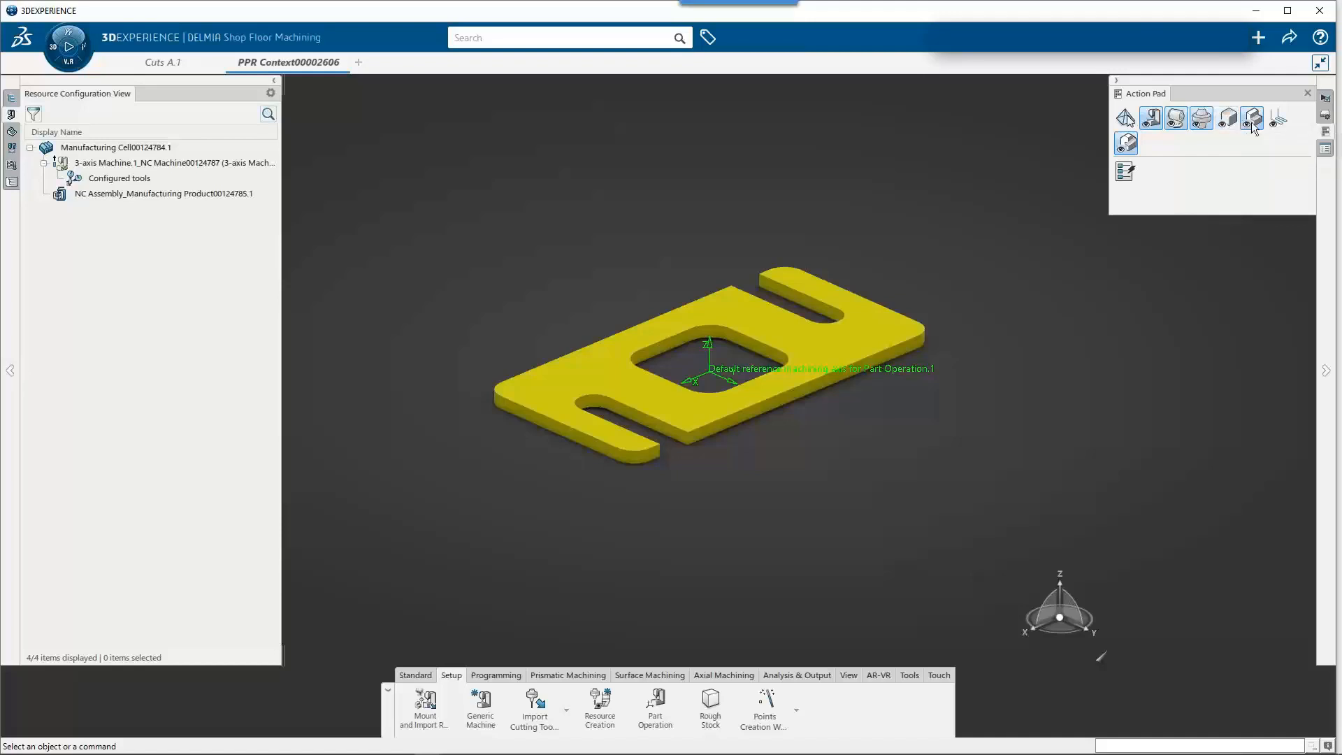
pyautogui.click(1252, 124)
pyautogui.click(1251, 126)
pyautogui.rightClick(862, 131)
pyautogui.moveTo(900, 144)
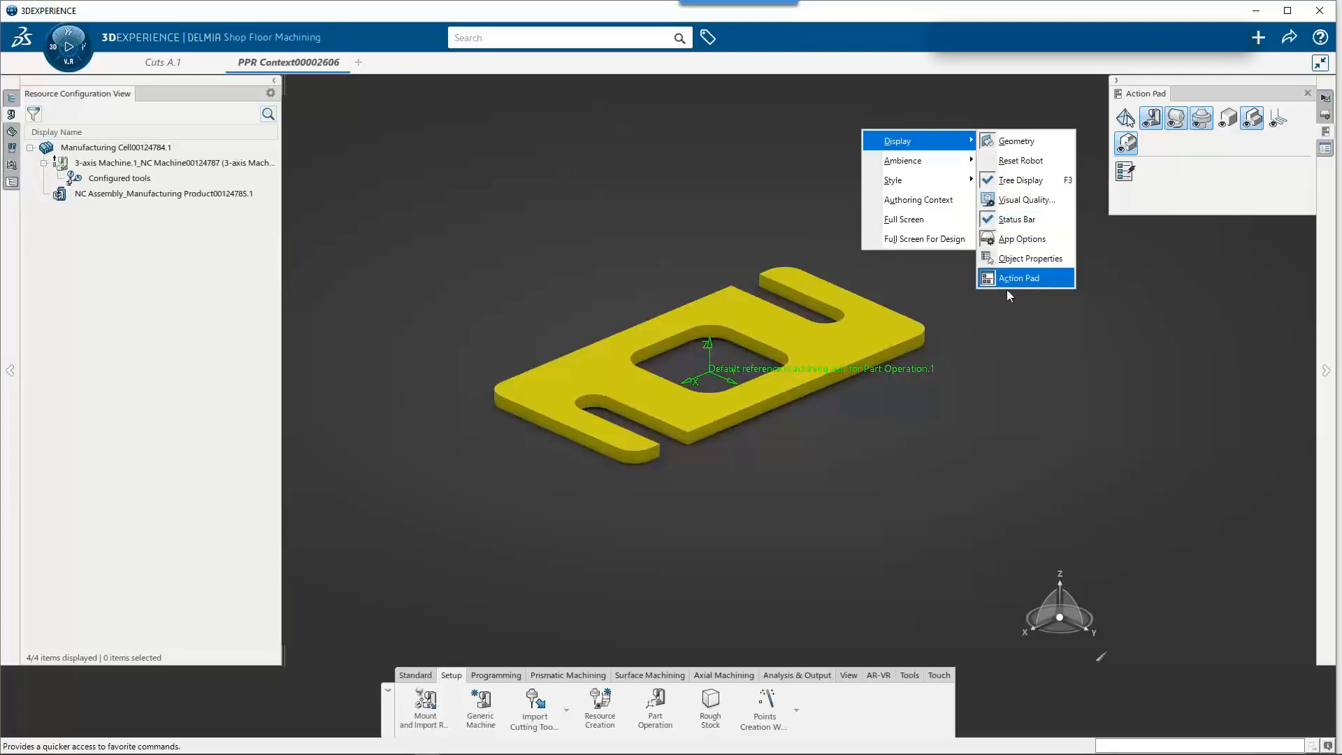
pyautogui.click(1100, 348)
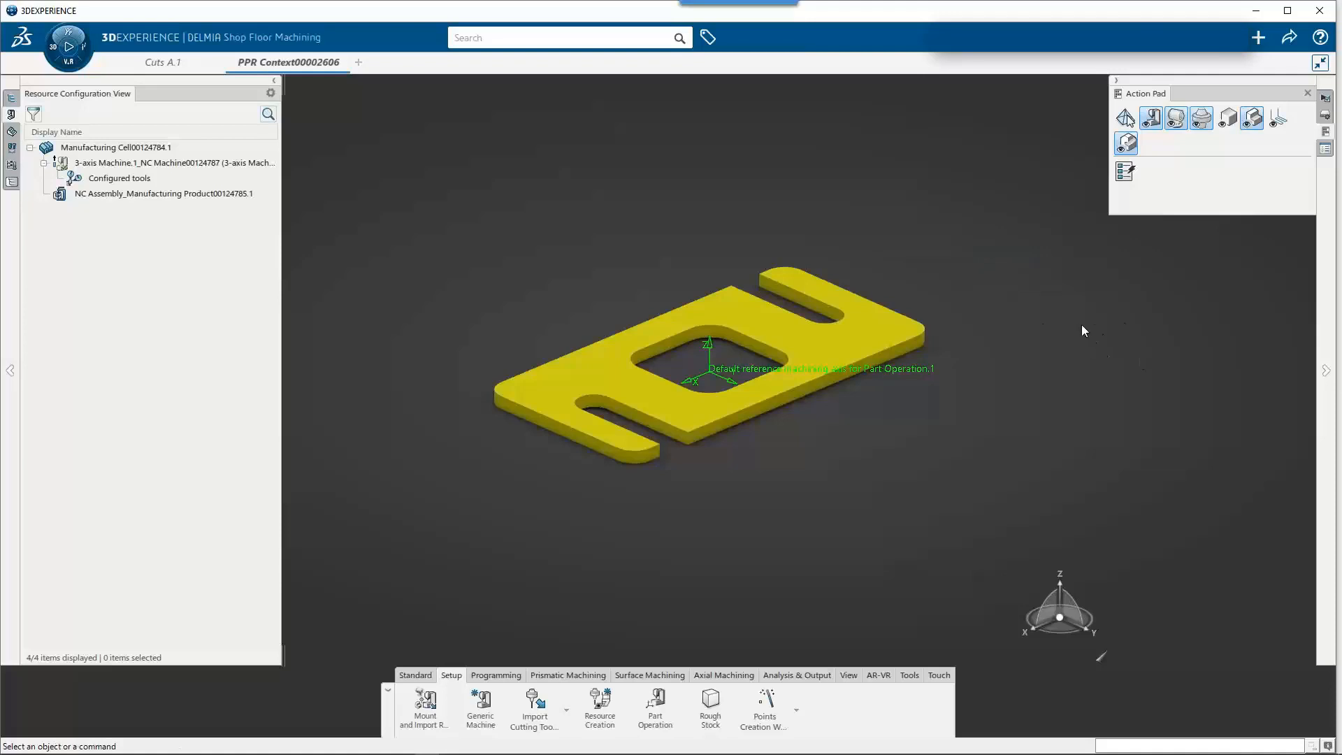
# - Return to the Shop Floor Machining Wizard and start creating an end mill as a new milling tool resource
pyautogui.click(1326, 150)
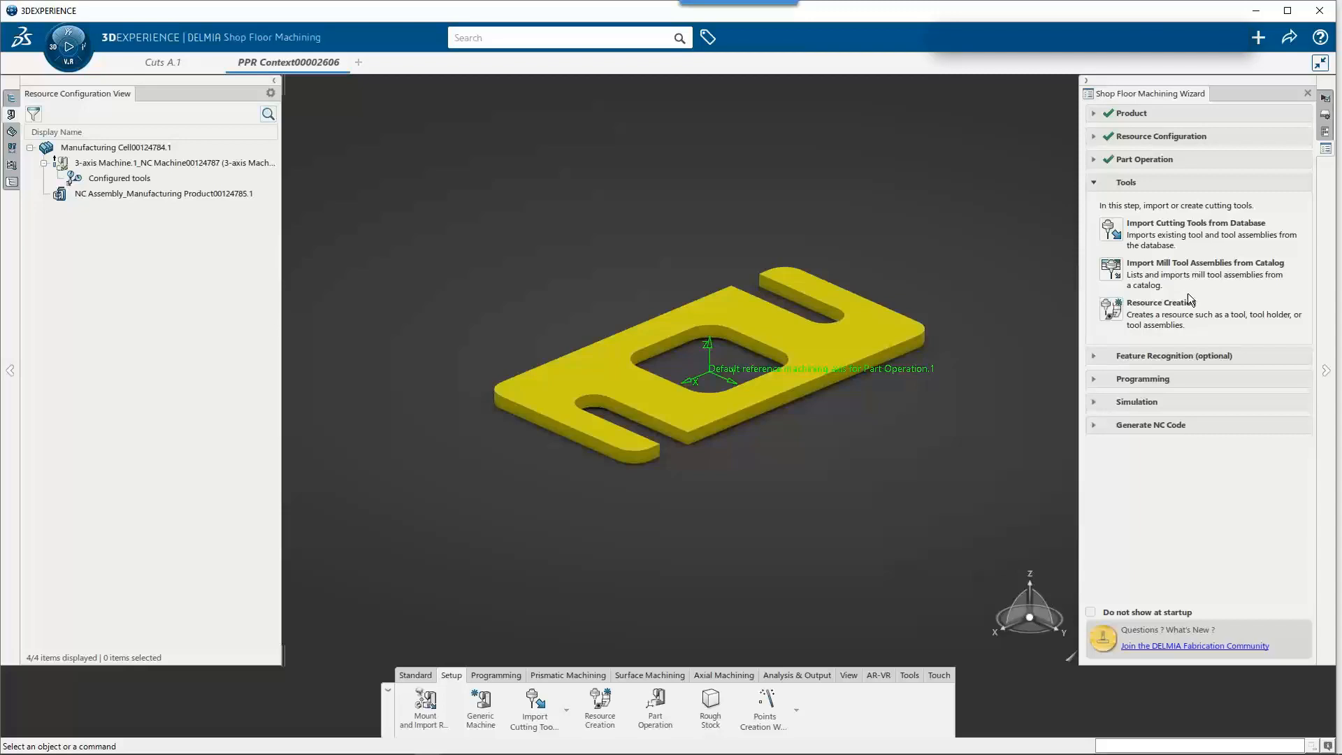
pyautogui.click(1114, 312)
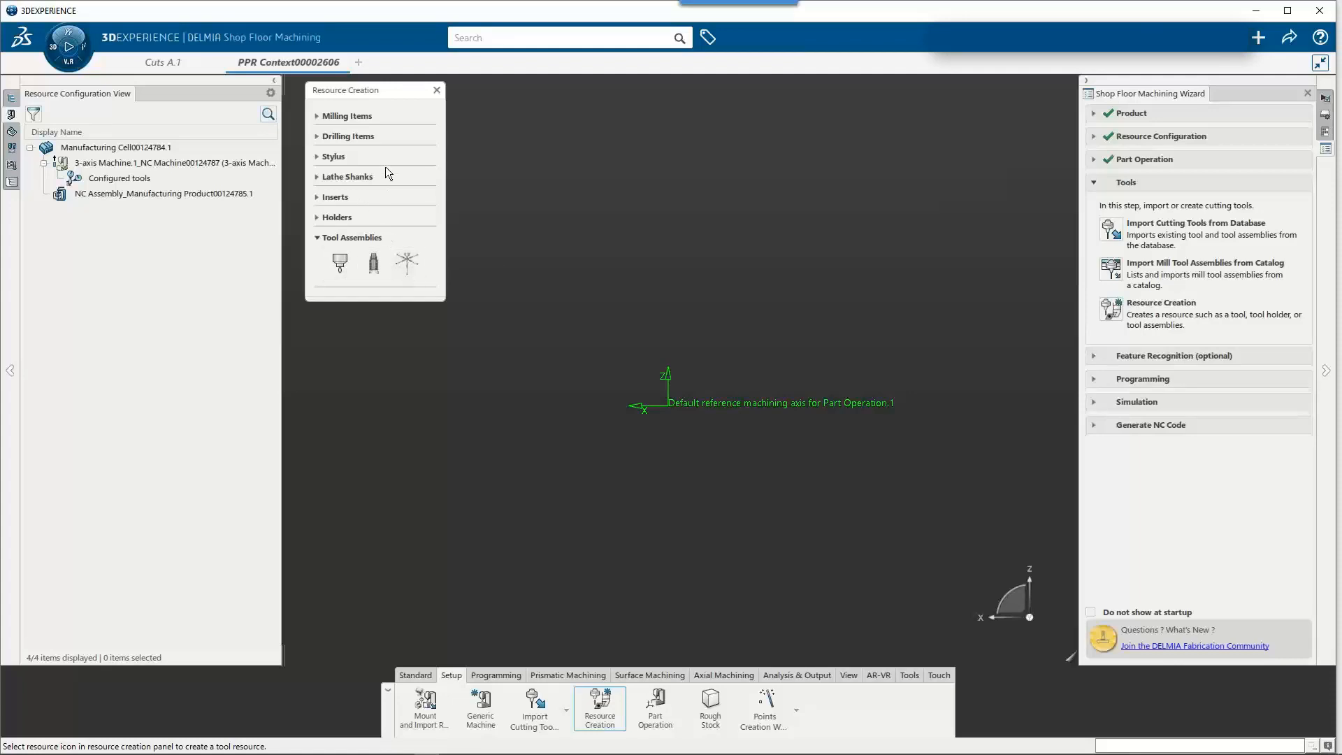
pyautogui.click(314, 116)
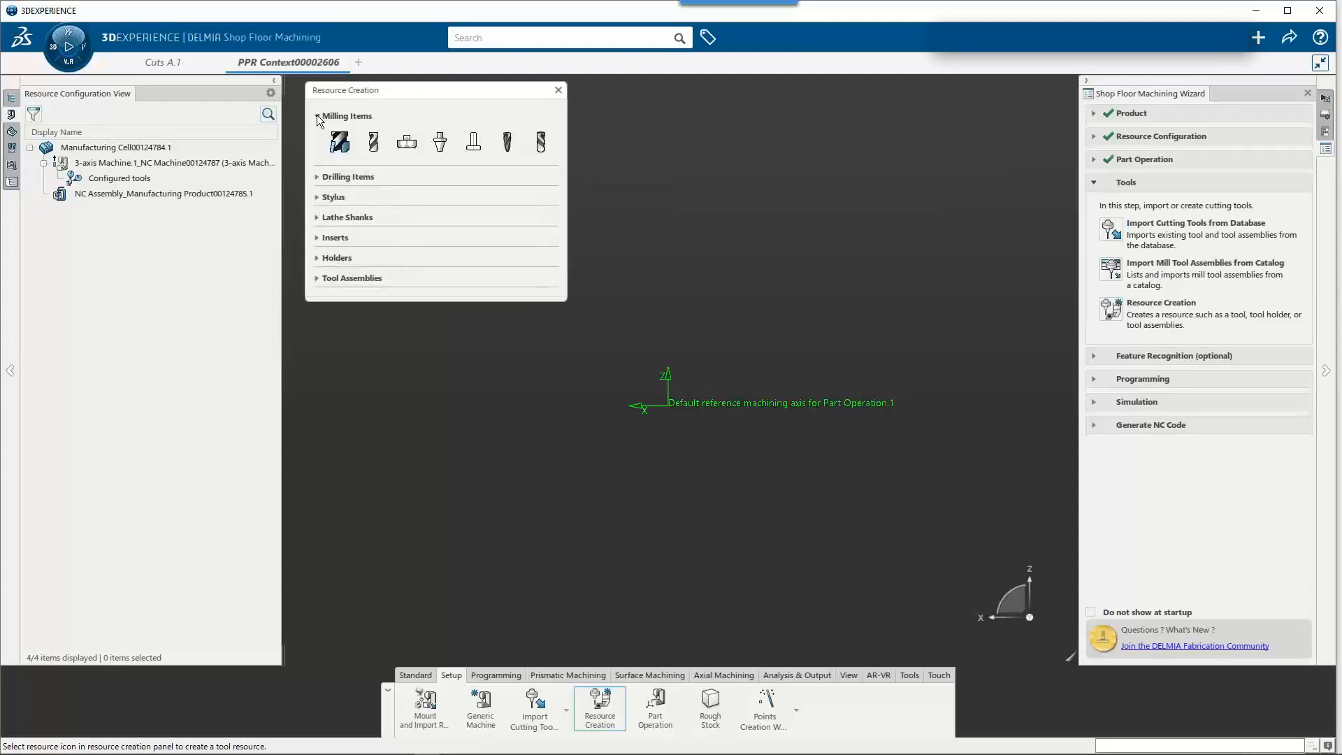
pyautogui.click(373, 142)
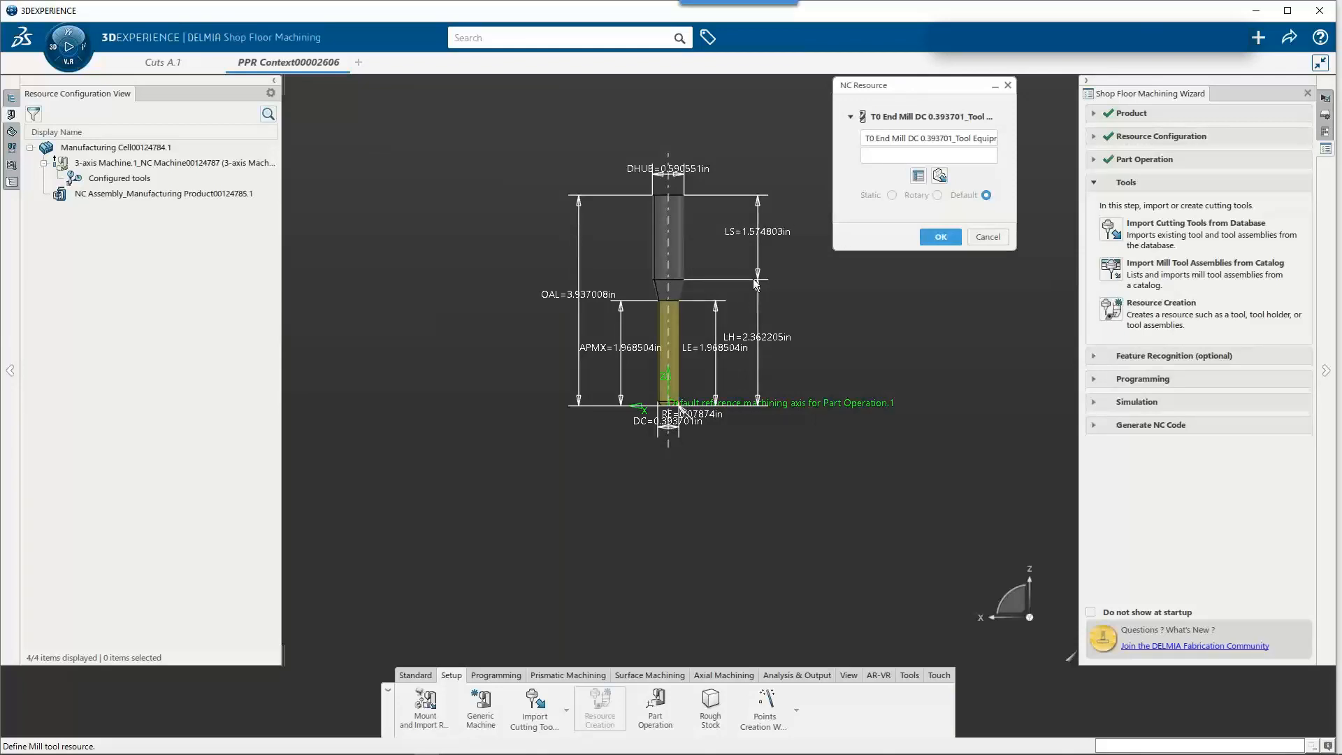
# - Name the tool Sample End Mill and enter Lesson 01 as its comment
pyautogui.click(865, 137)
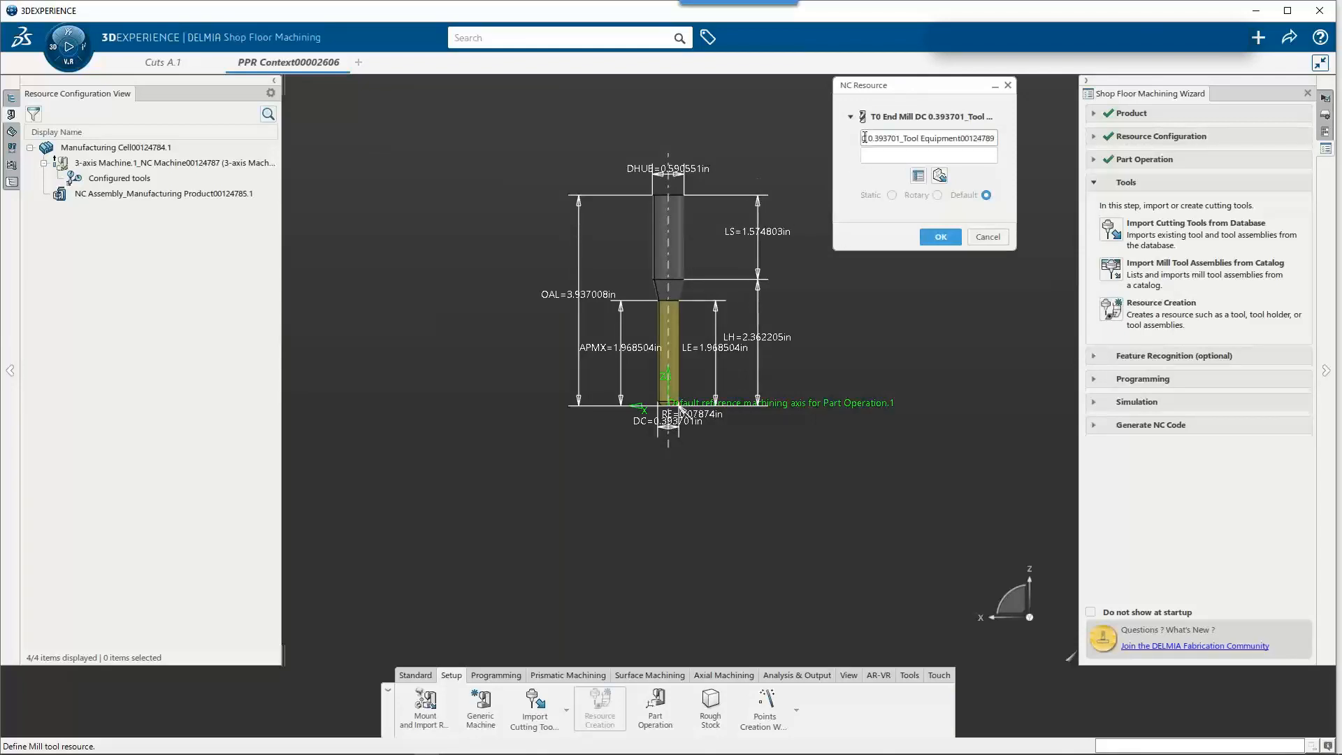
pyautogui.moveTo(864, 137); pyautogui.dragTo(996, 138)
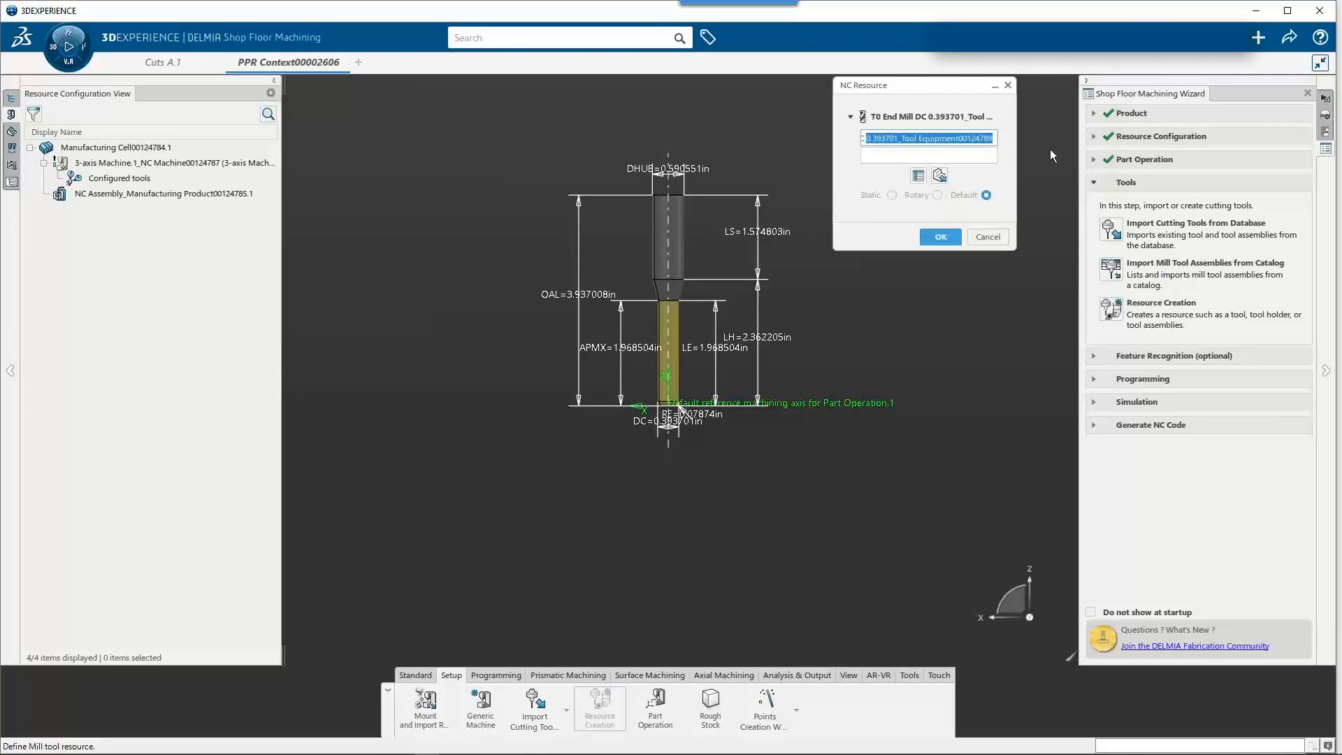
pyautogui.press('BackSpace')
pyautogui.press('BackSpace')
pyautogui.press('BackSpace')
pyautogui.press('BackSpace')
pyautogui.press('BackSpace')
pyautogui.press('BackSpace')
pyautogui.press('BackSpace')
pyautogui.press('BackSpace')
pyautogui.press('BackSpace')
pyautogui.press('BackSpace')
pyautogui.press('BackSpace')
pyautogui.press('BackSpace')
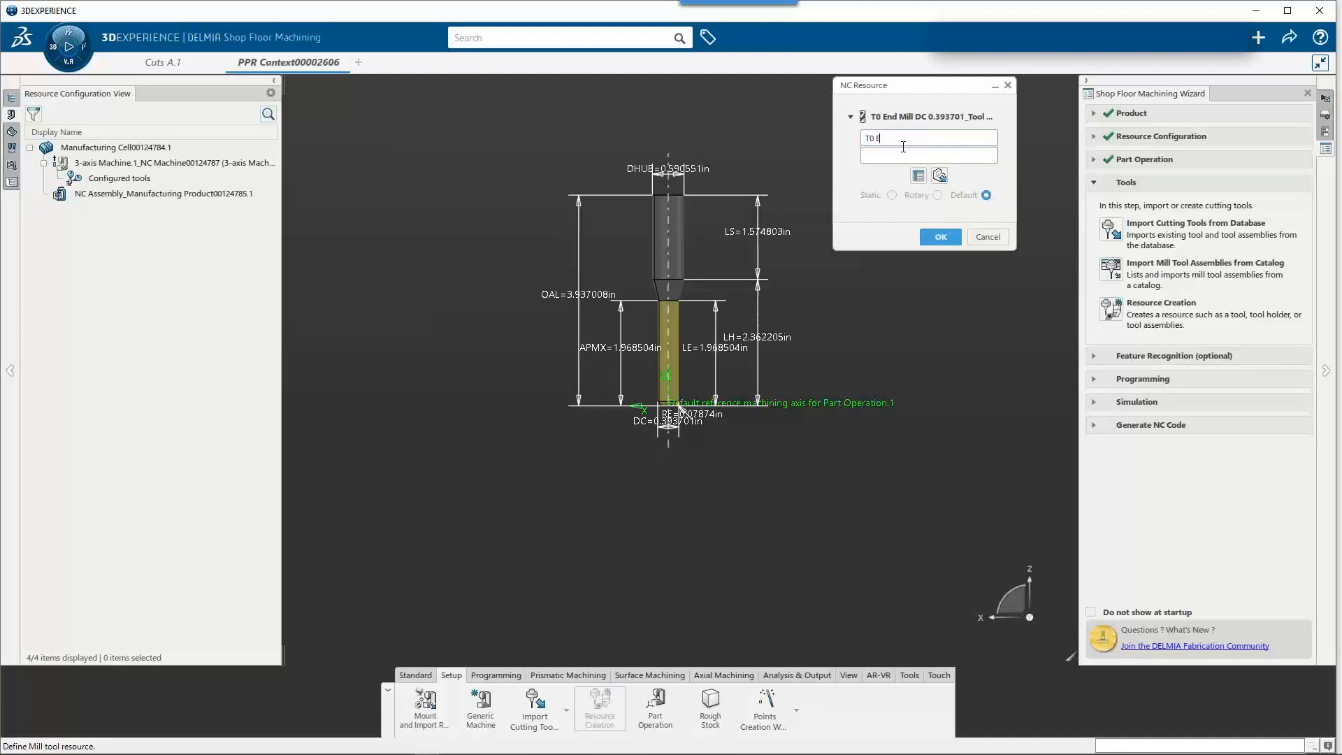
pyautogui.press('BackSpace')
pyautogui.press('BackSpace')
pyautogui.press('BackSpace')
pyautogui.press('BackSpace')
pyautogui.write('Sample End Mill ')
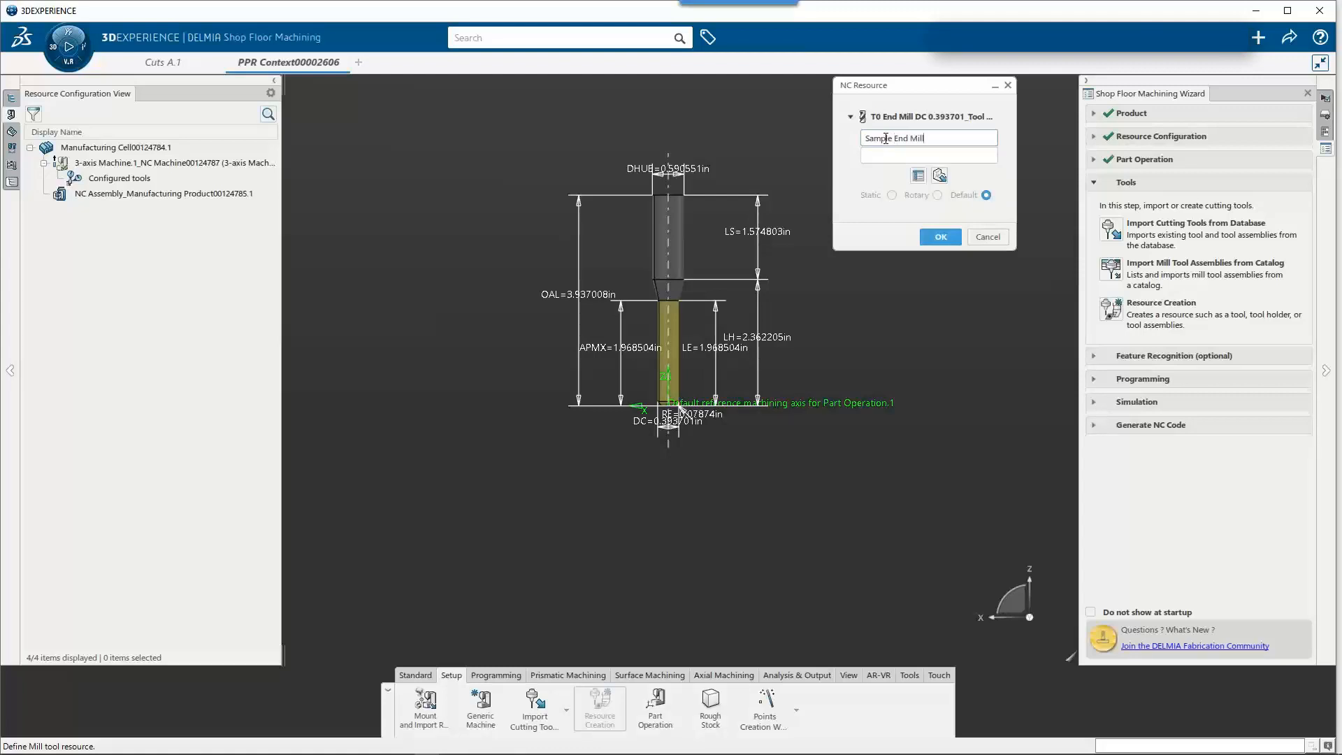
pyautogui.write('L')
pyautogui.click(930, 154)
pyautogui.write('Lesson ')
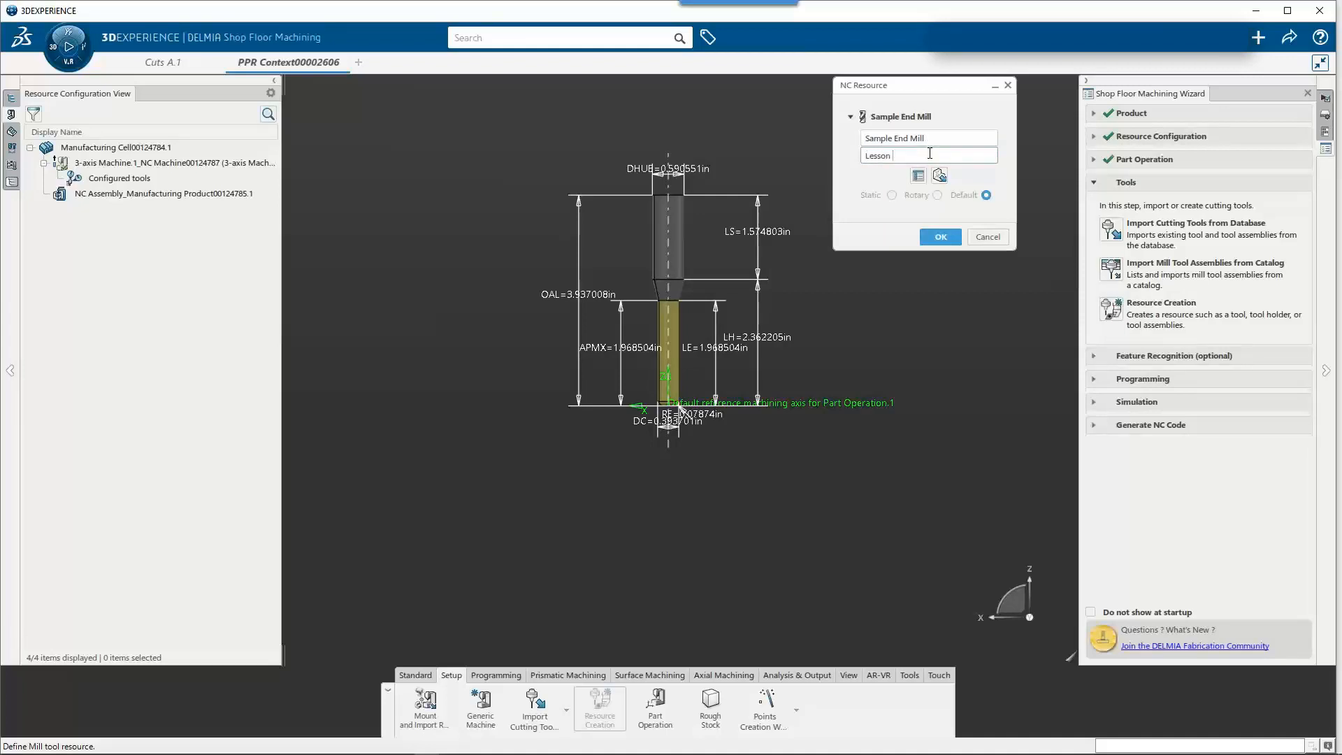
pyautogui.write('01')
# - Set the end mill's cutting diameter to 0.25 in and its corner radius to 0 in
pyautogui.scroll(3, 711, 367)
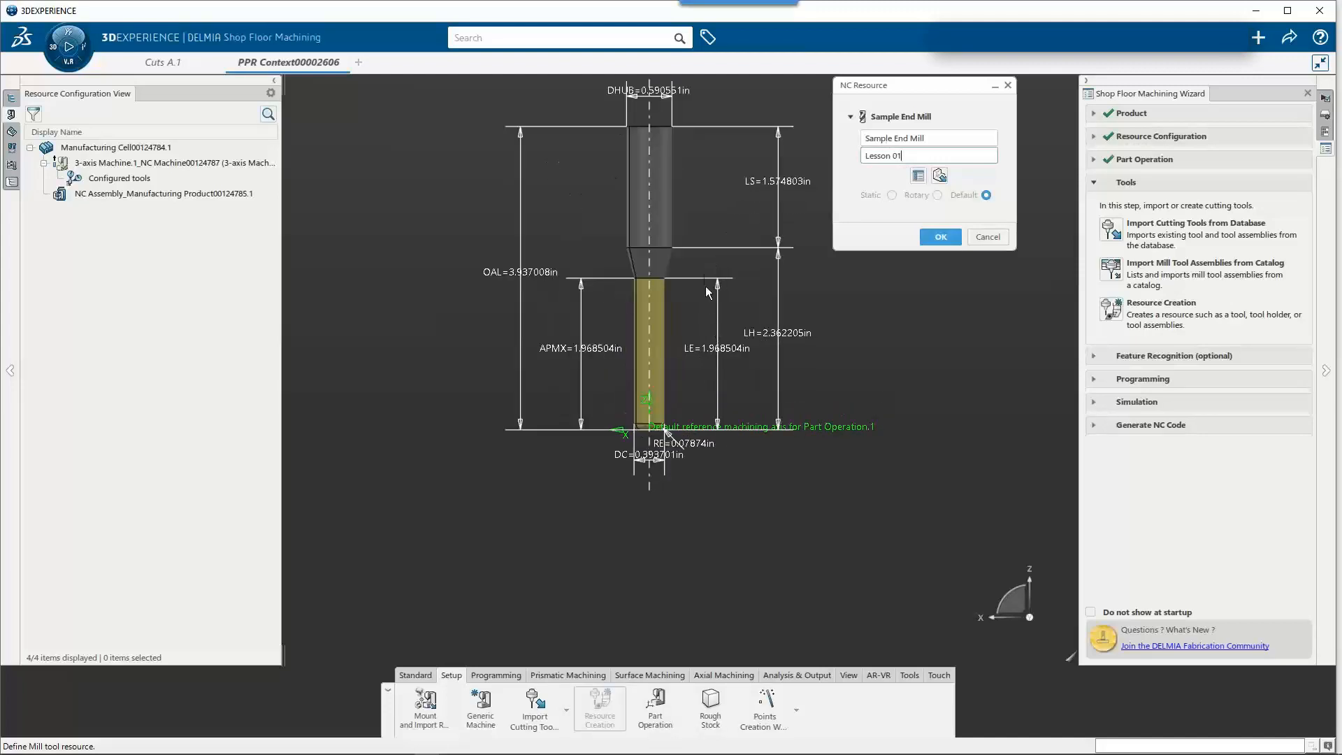
pyautogui.moveTo(691, 292); pyautogui.dragTo(668, 342, button='middle')
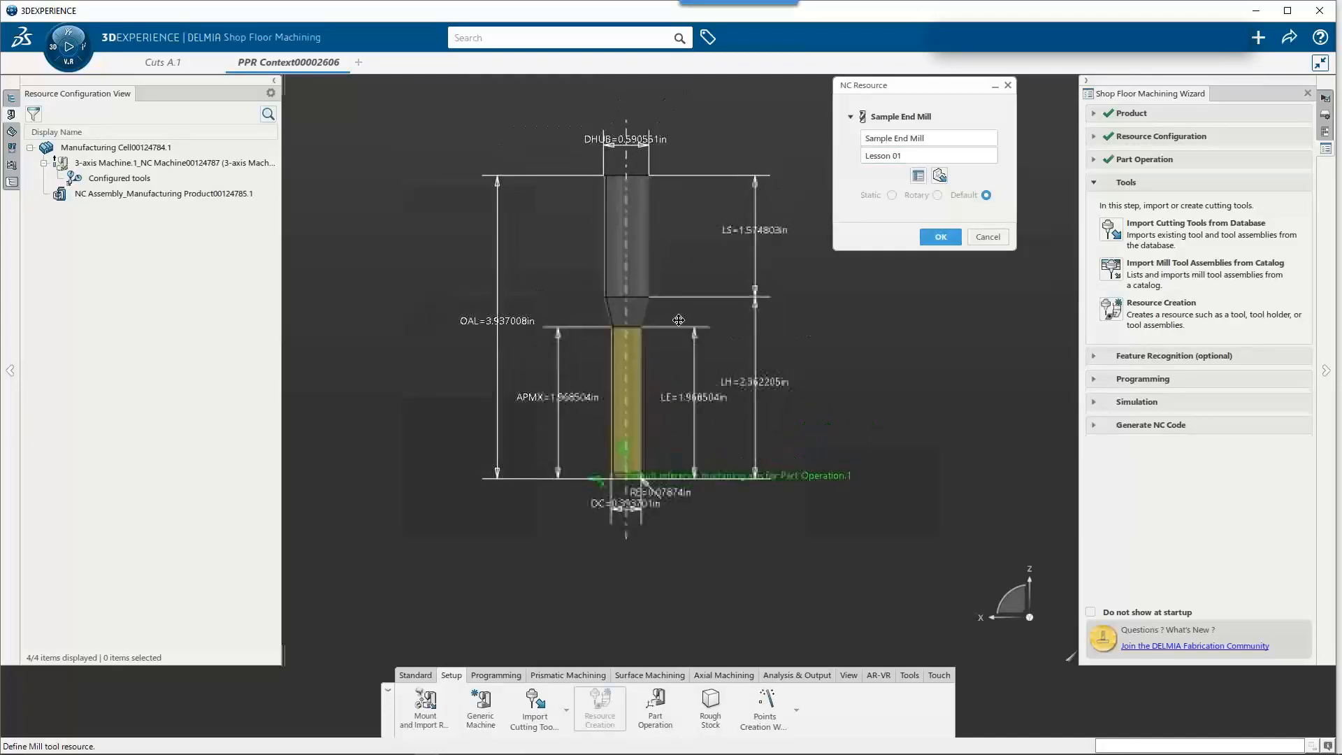
pyautogui.doubleClick(642, 510)
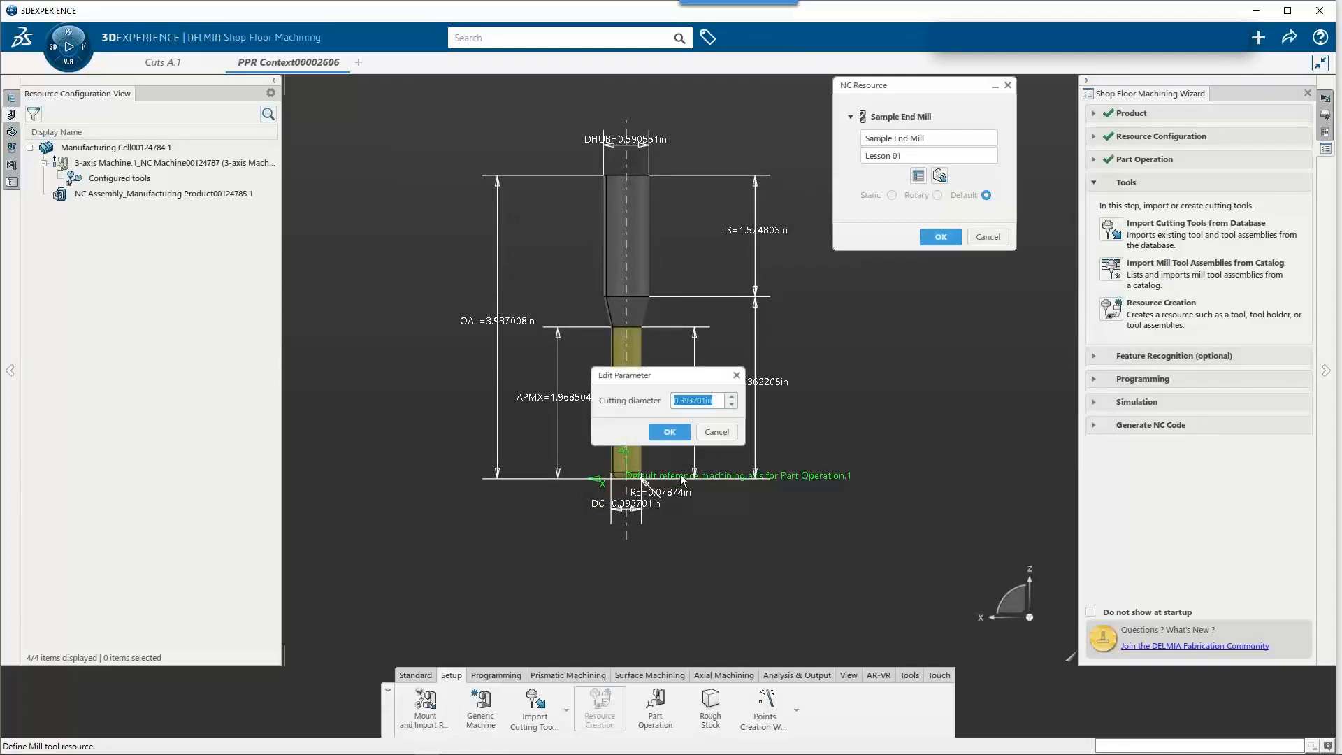
pyautogui.write('.25')
pyautogui.press('Return')
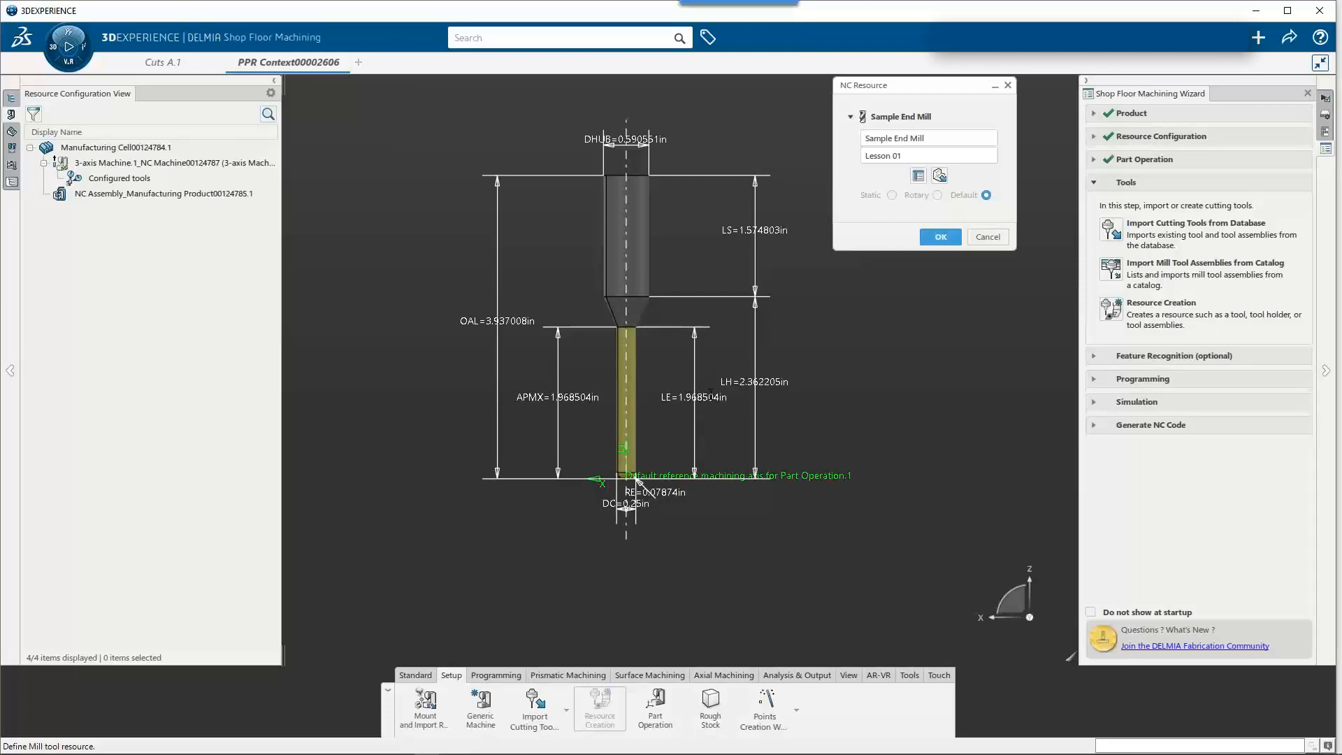
pyautogui.doubleClick(677, 502)
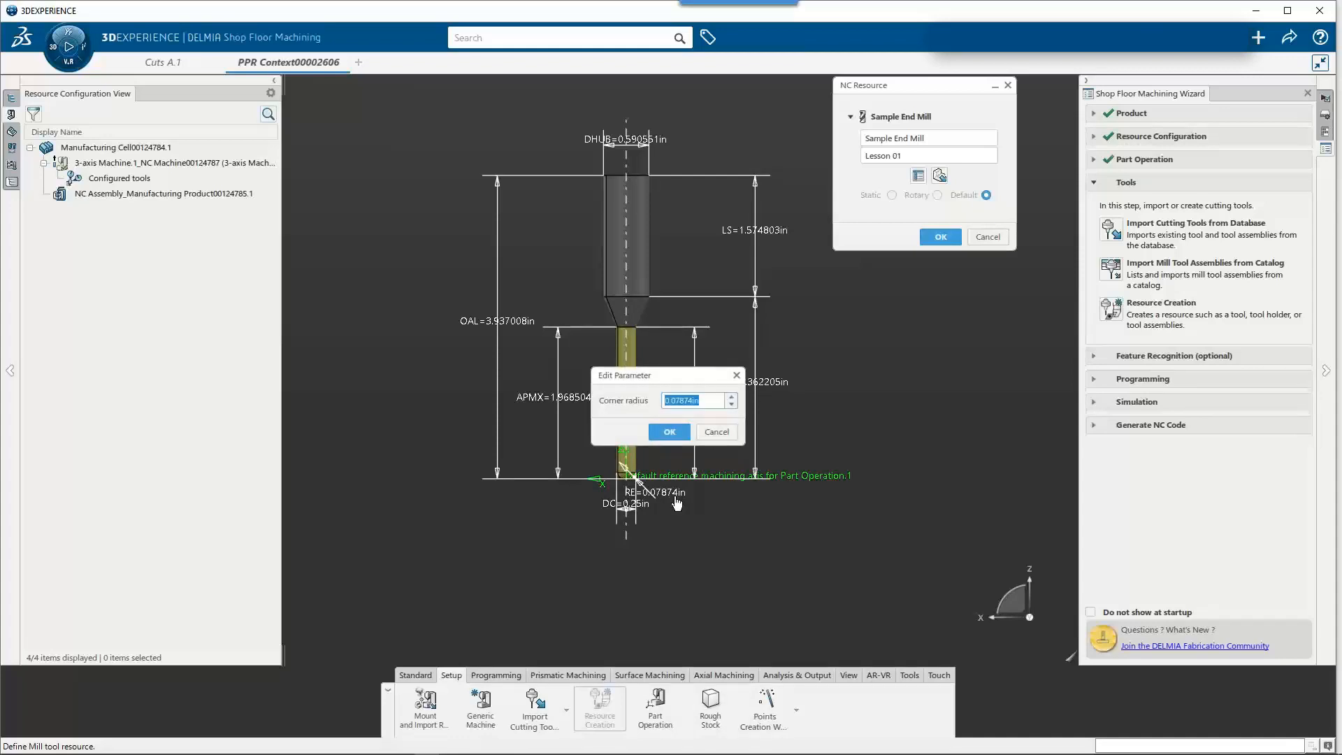
pyautogui.write('0')
pyautogui.click(669, 431)
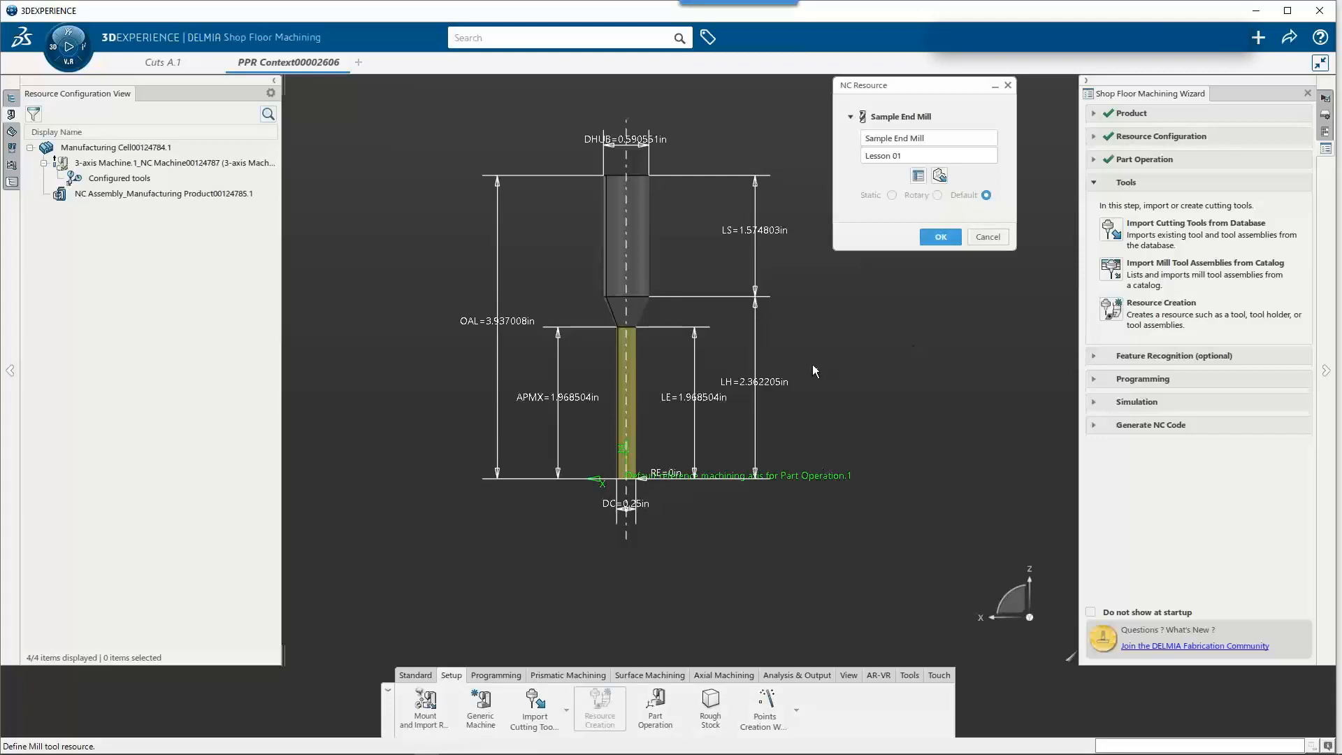
# - Review the end mill's detailed geometry and technology parameters
pyautogui.moveTo(812, 365); pyautogui.dragTo(760, 416, button='middle')
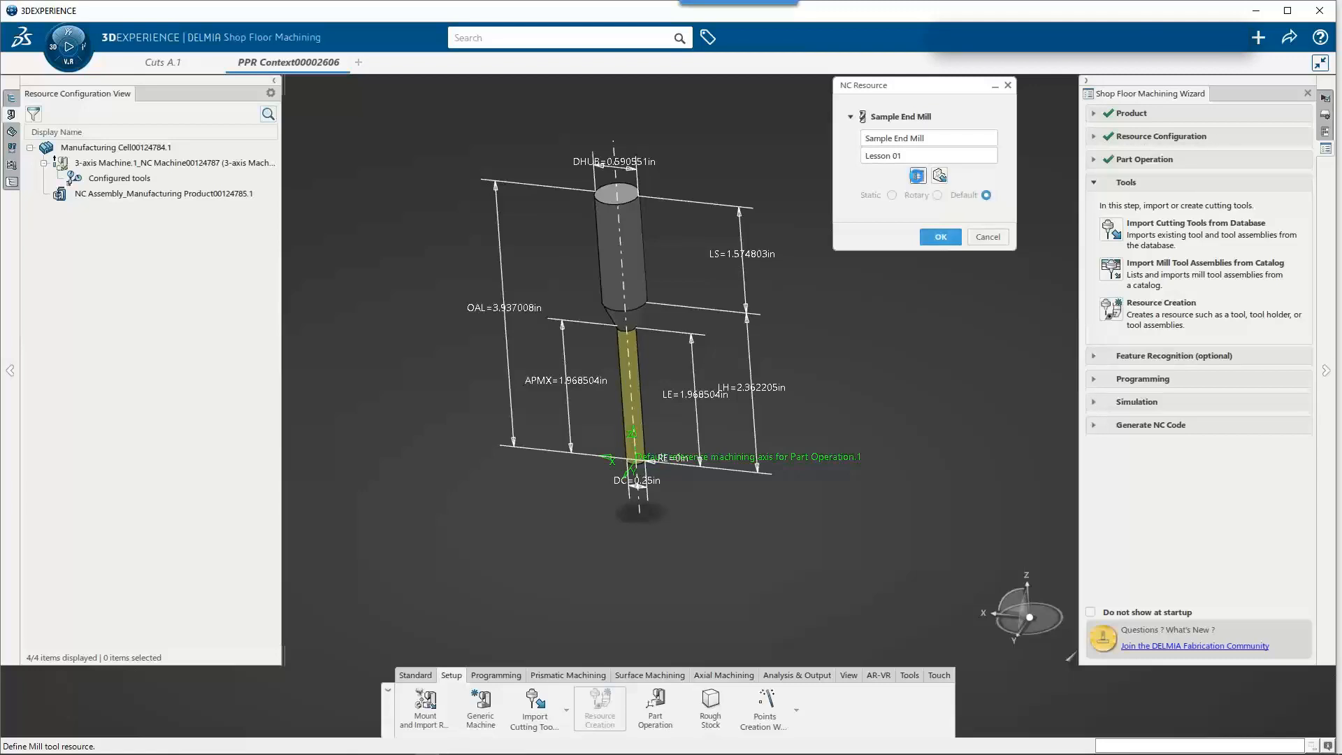
pyautogui.click(917, 176)
pyautogui.click(317, 146)
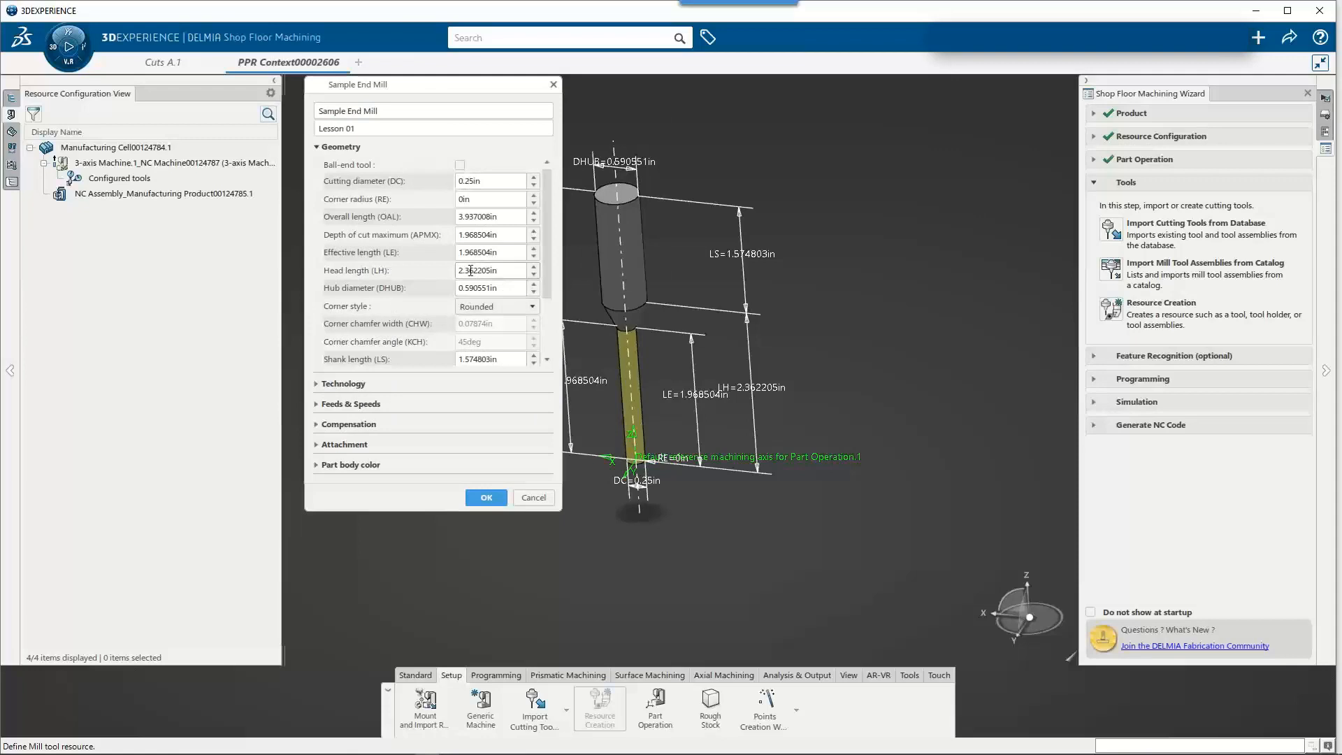
pyautogui.click(316, 146)
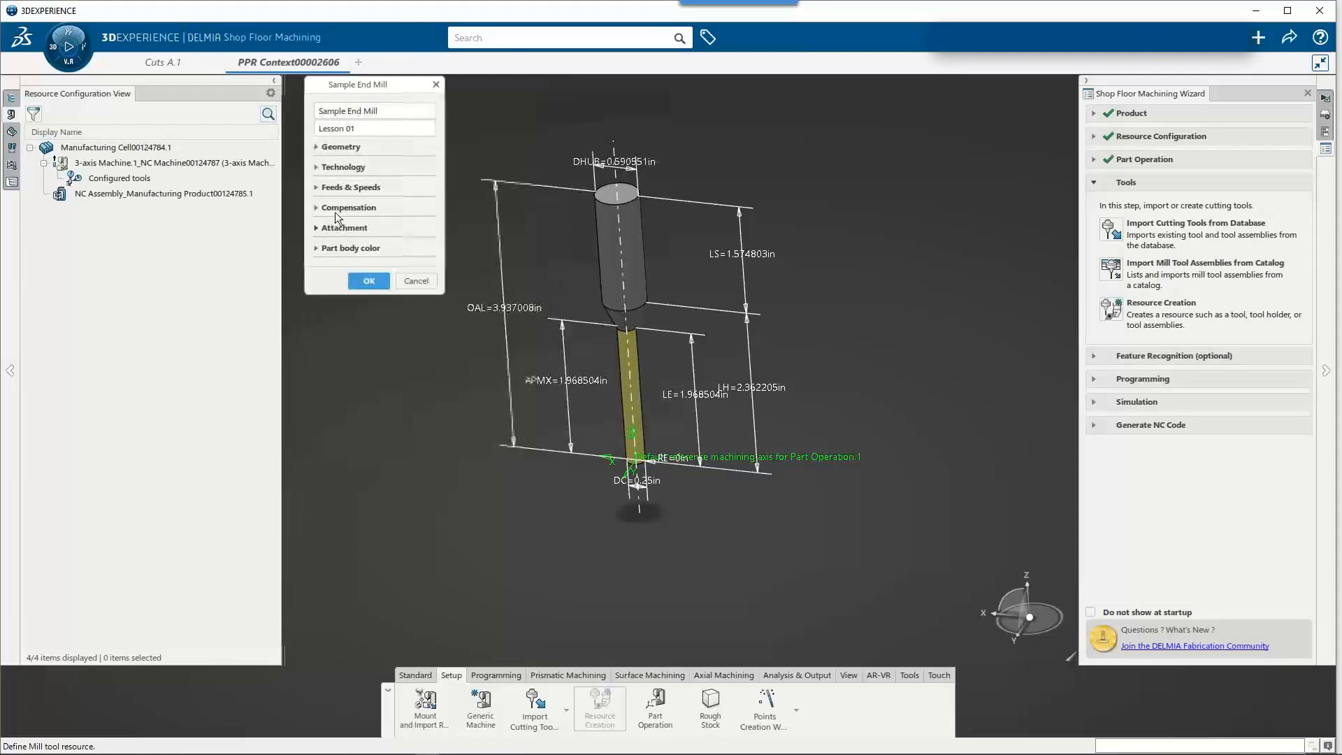
pyautogui.click(317, 166)
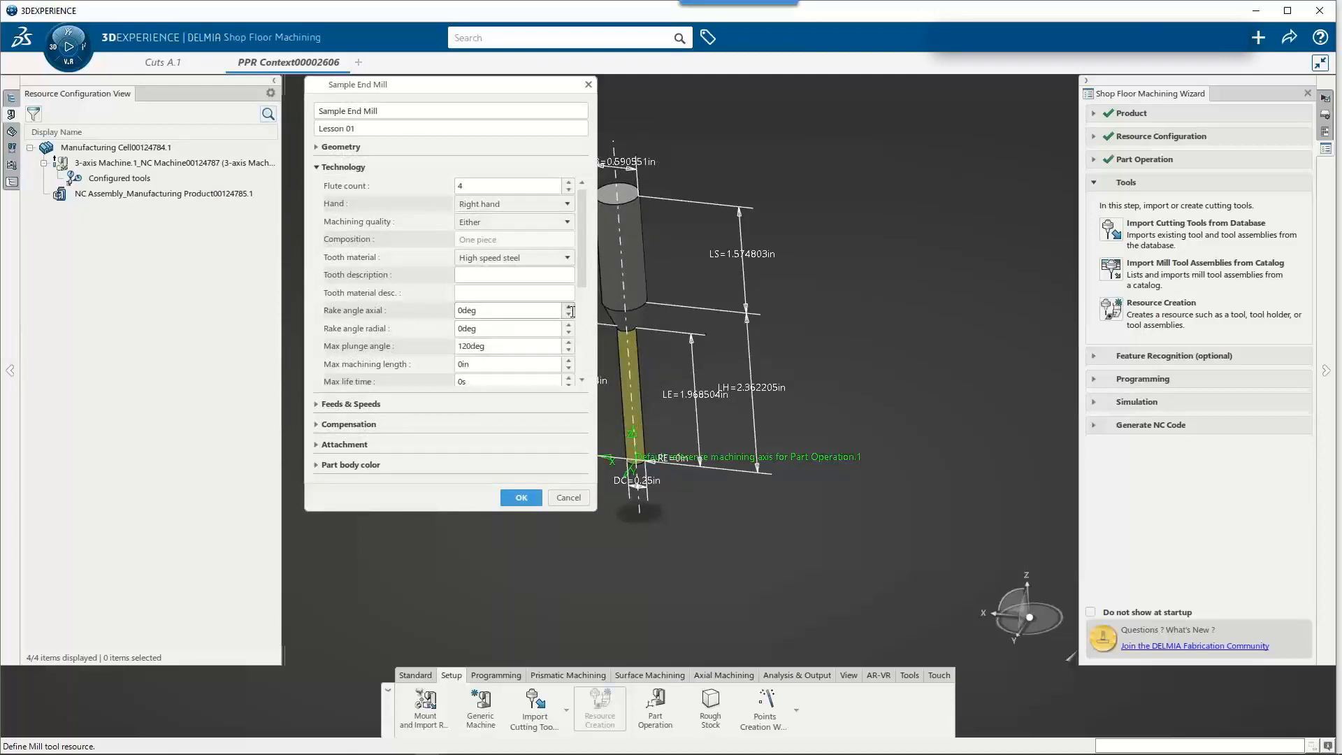
pyautogui.moveTo(585, 266); pyautogui.dragTo(591, 365)
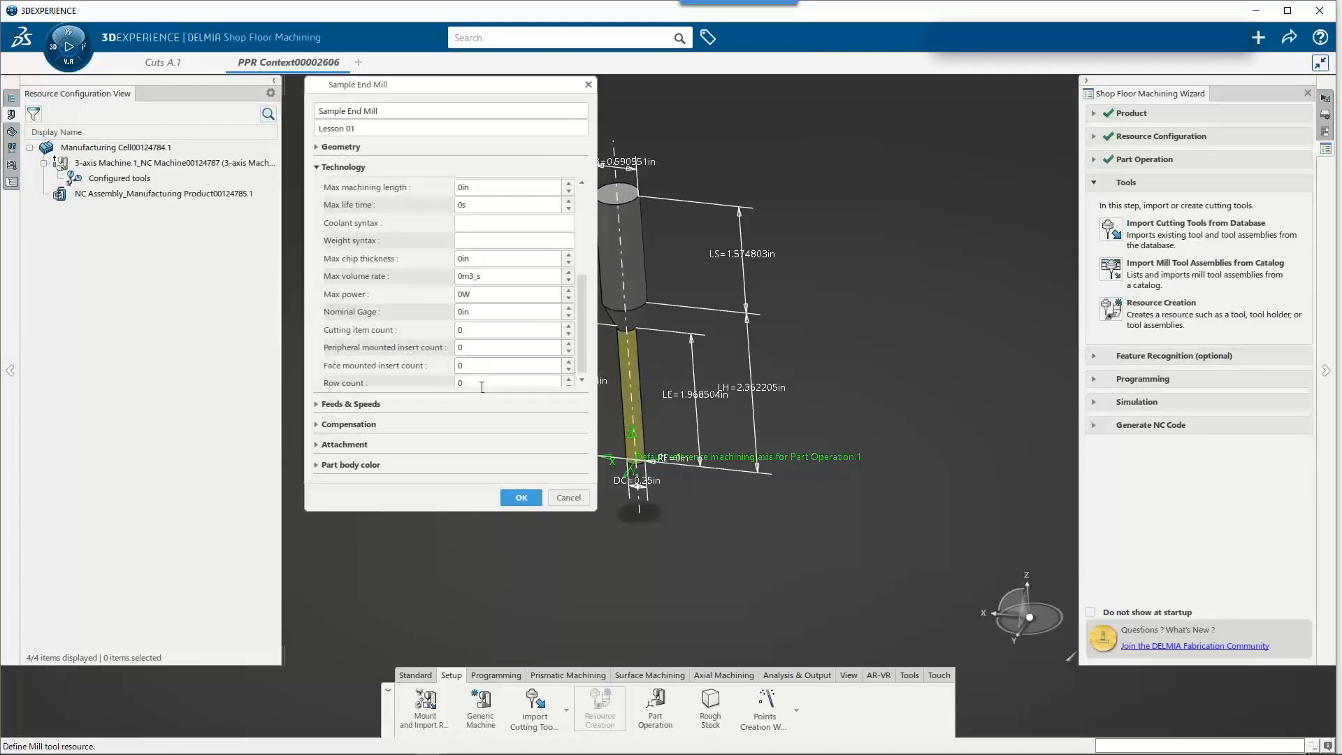
pyautogui.click(316, 166)
# - Add a feeds and speeds entry to the end mill for Steel, Profile contouring and Finishing quality
pyautogui.click(316, 186)
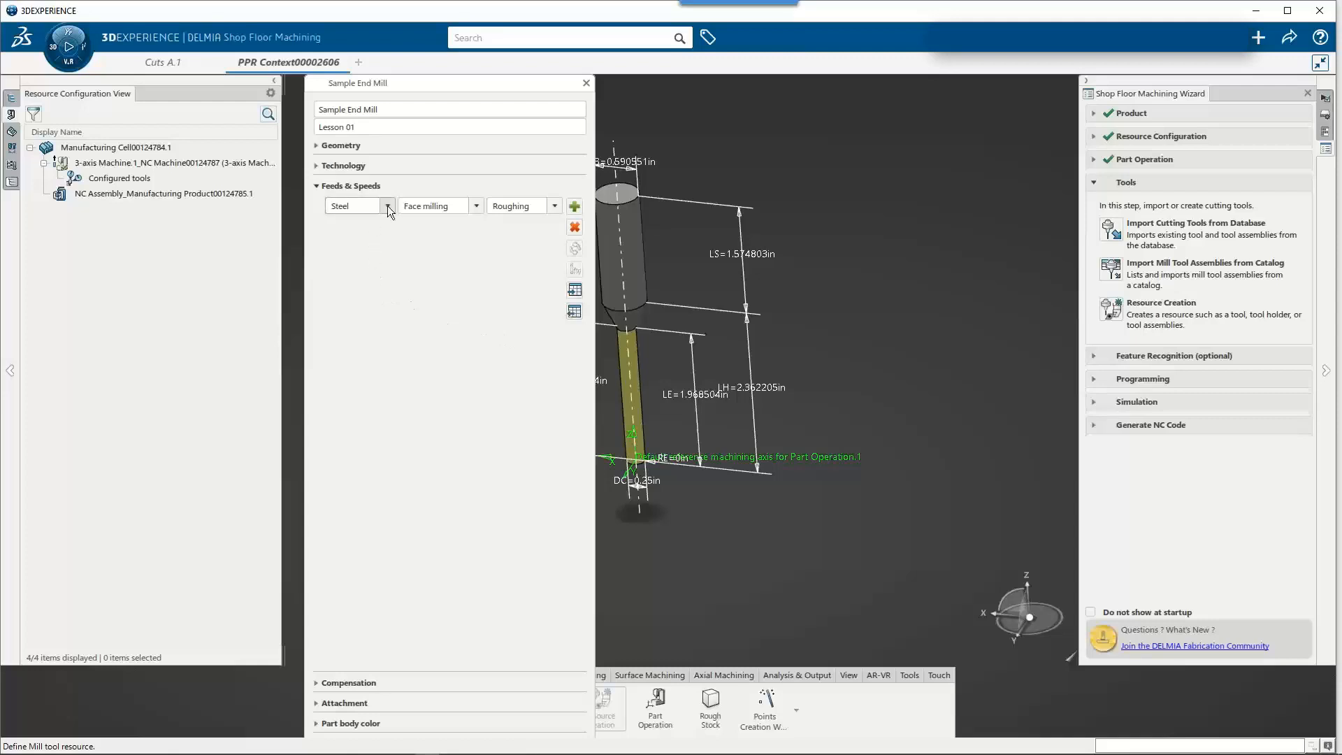
pyautogui.click(477, 206)
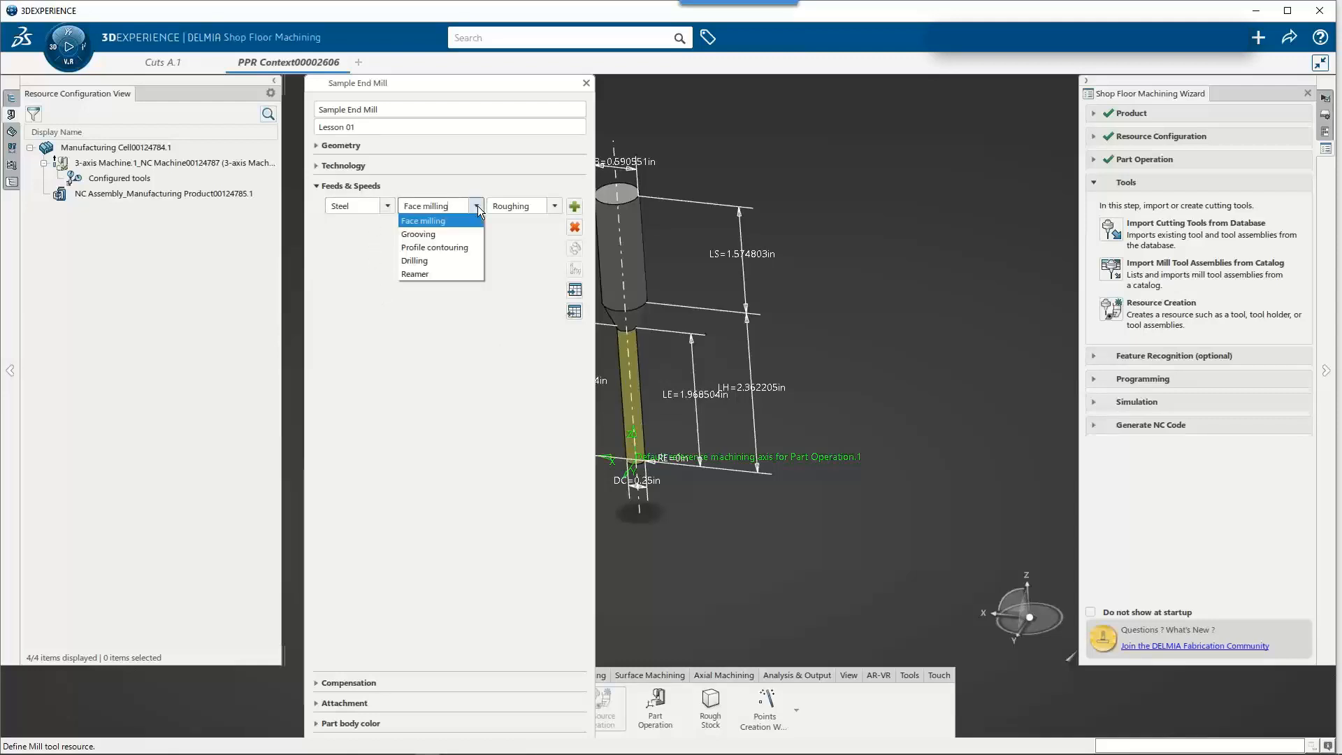
pyautogui.click(452, 248)
pyautogui.click(554, 206)
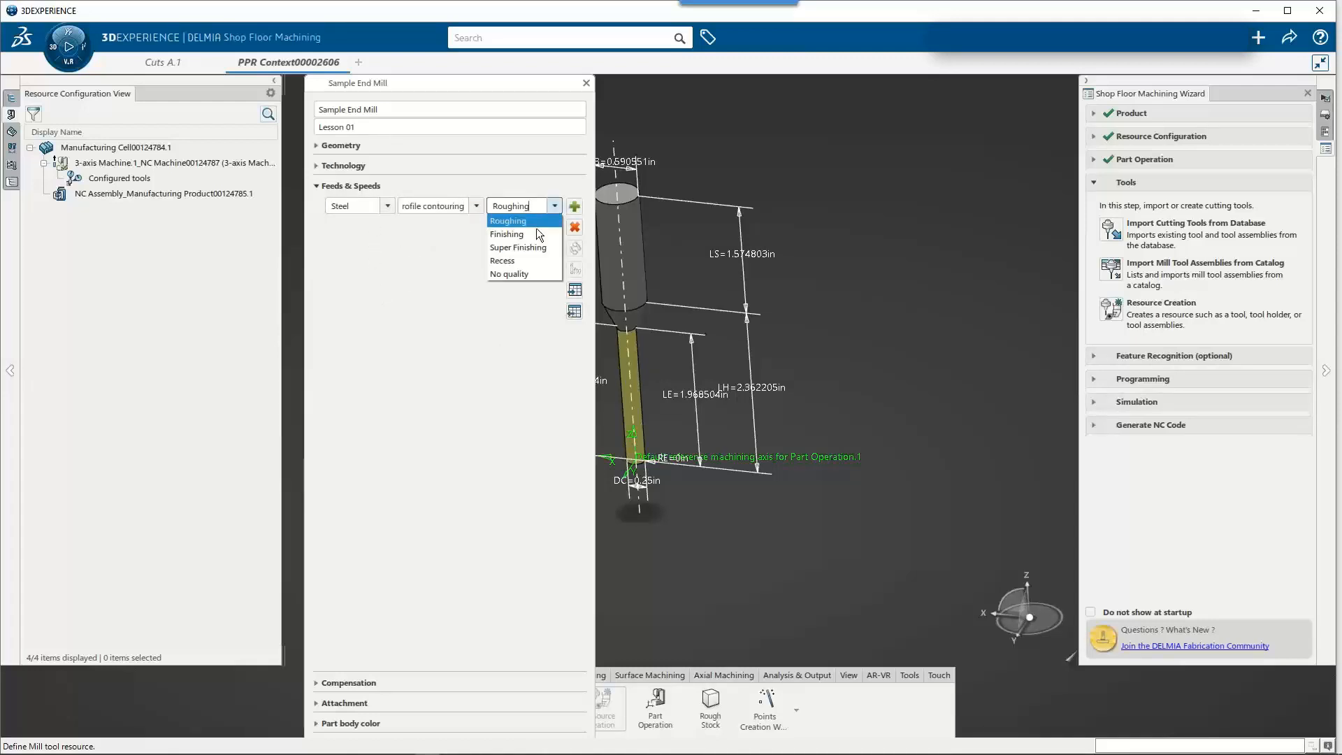
pyautogui.click(534, 235)
pyautogui.click(575, 206)
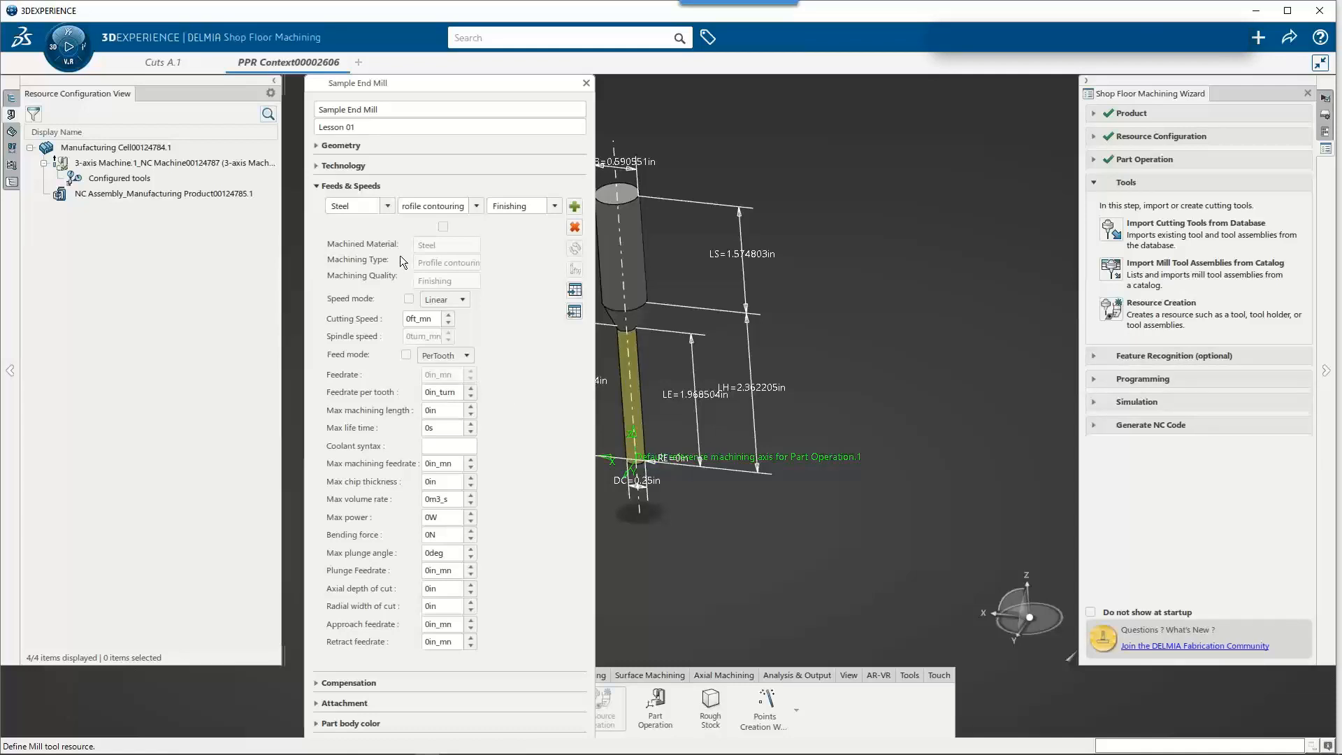
pyautogui.click(318, 186)
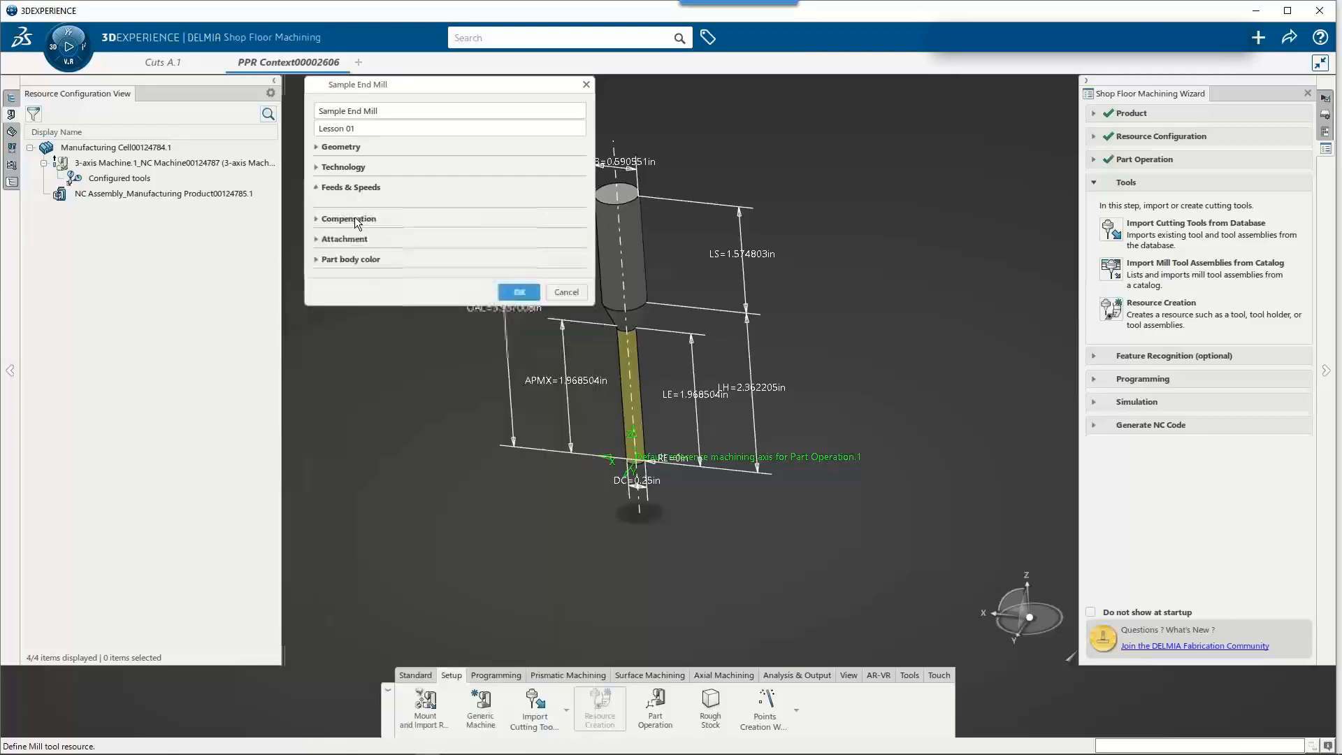
# - View the end mill's compensation settings and choose COLLET with characteristic ER40 for its machine side attachment
pyautogui.click(318, 208)
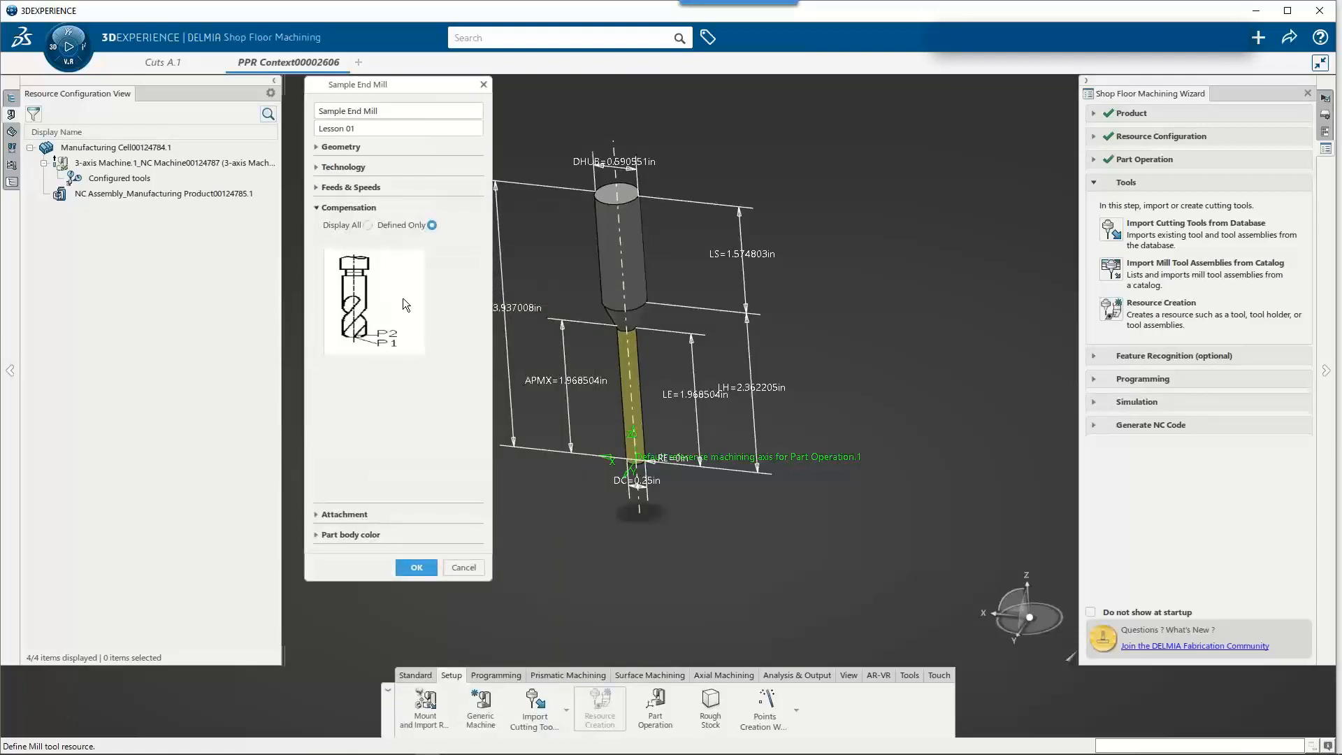
pyautogui.click(317, 207)
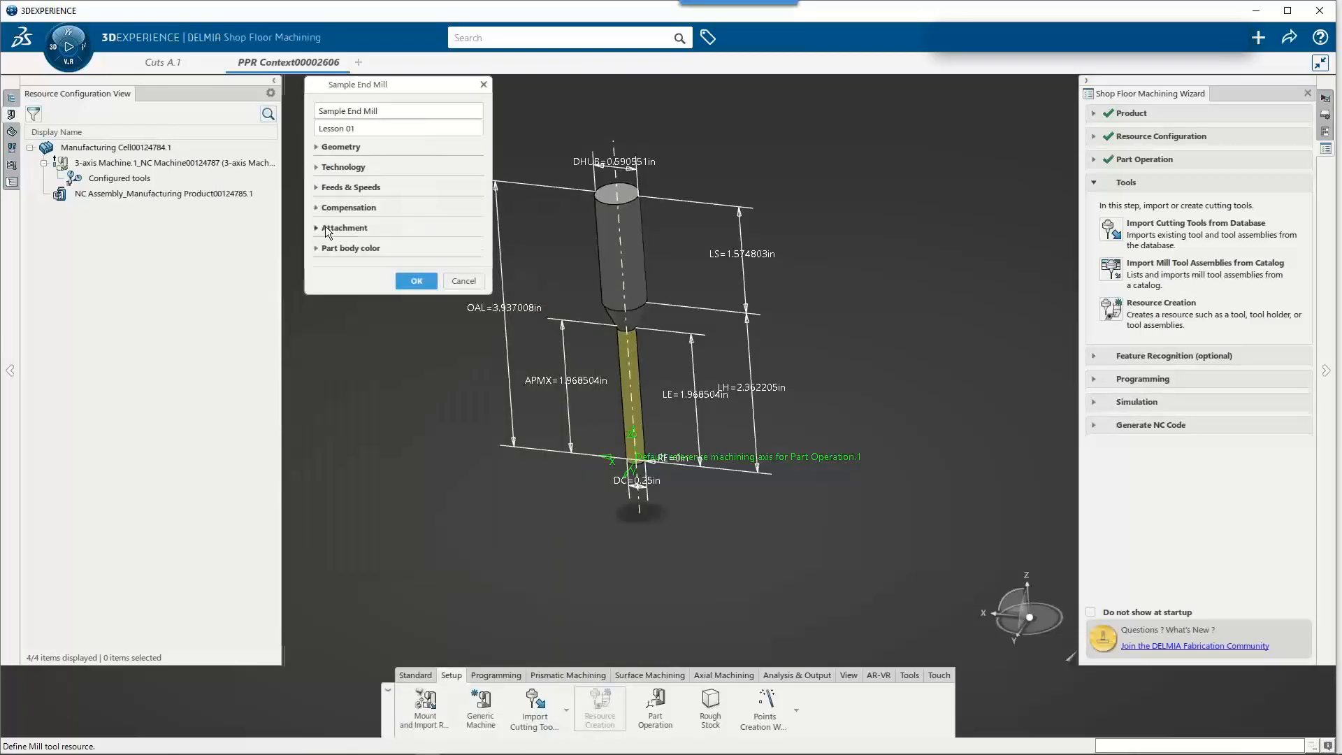
pyautogui.click(317, 227)
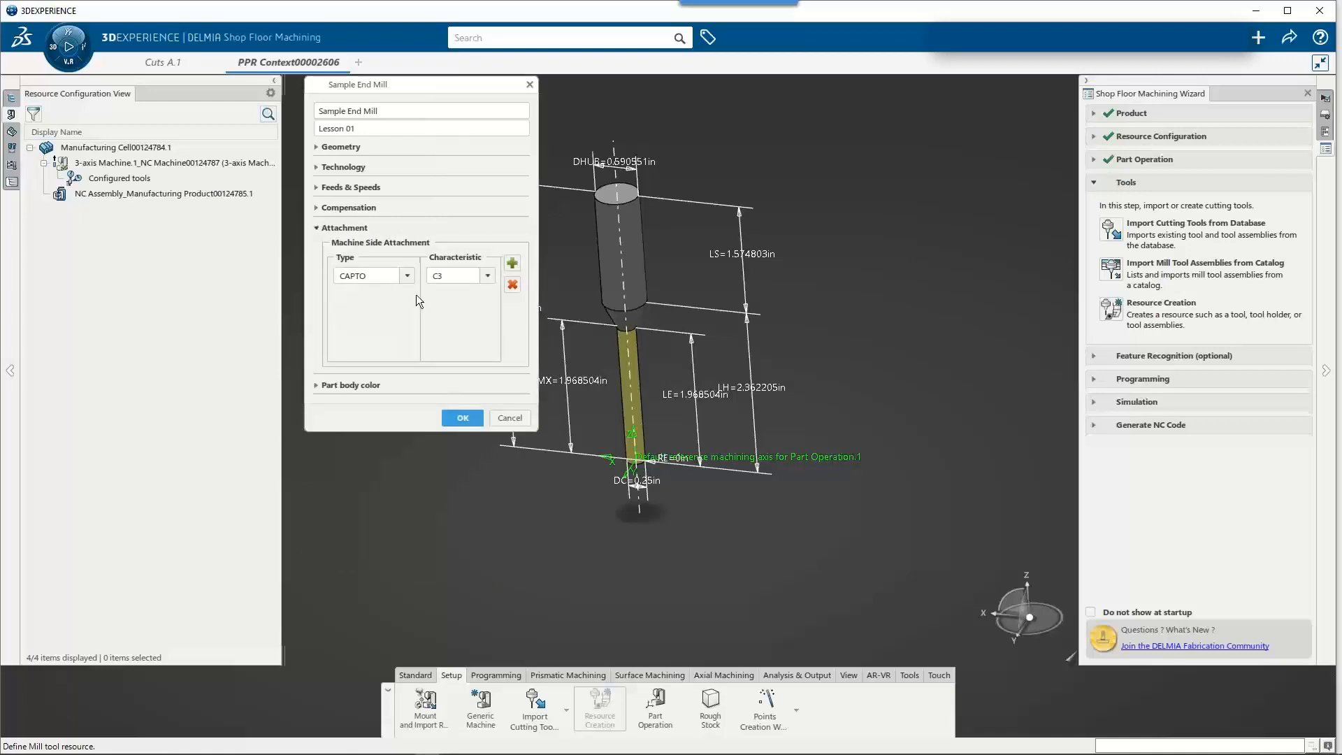
pyautogui.click(406, 275)
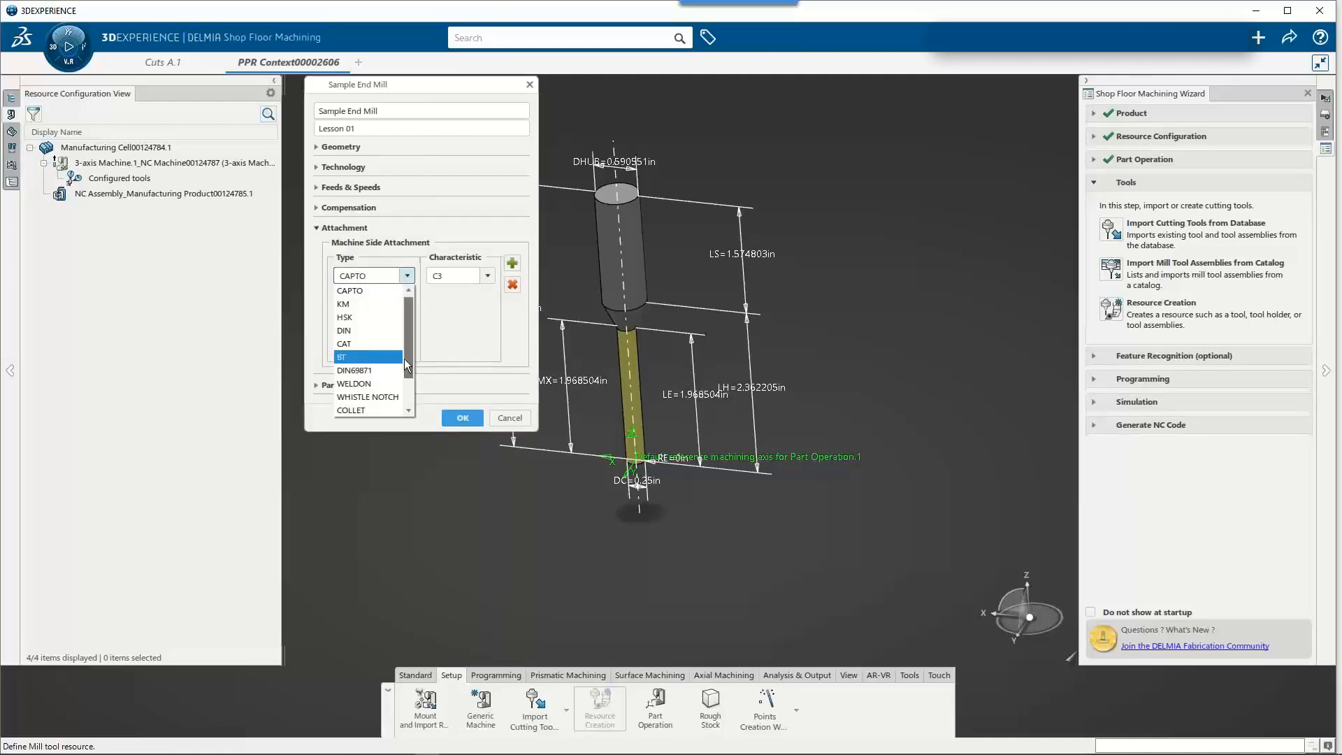
pyautogui.scroll(-2, 403, 358)
pyautogui.click(363, 371)
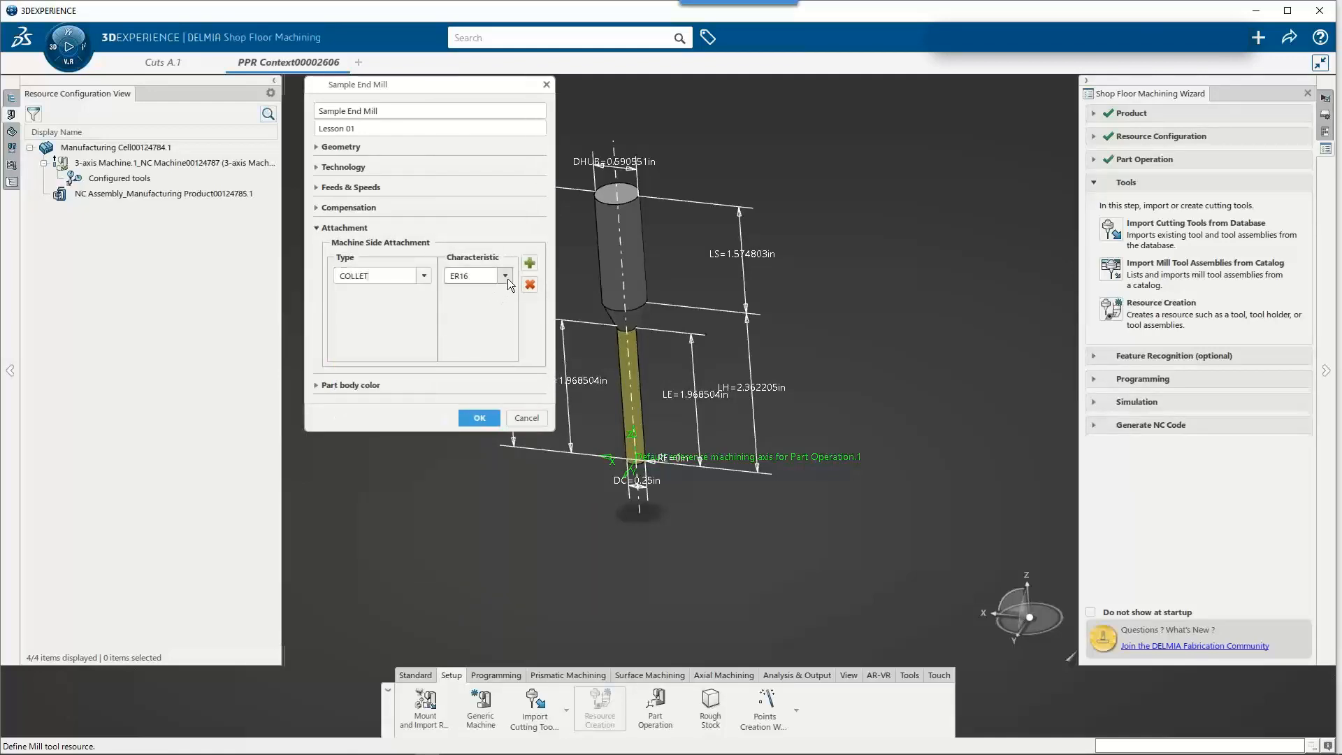
pyautogui.click(505, 275)
pyautogui.click(475, 330)
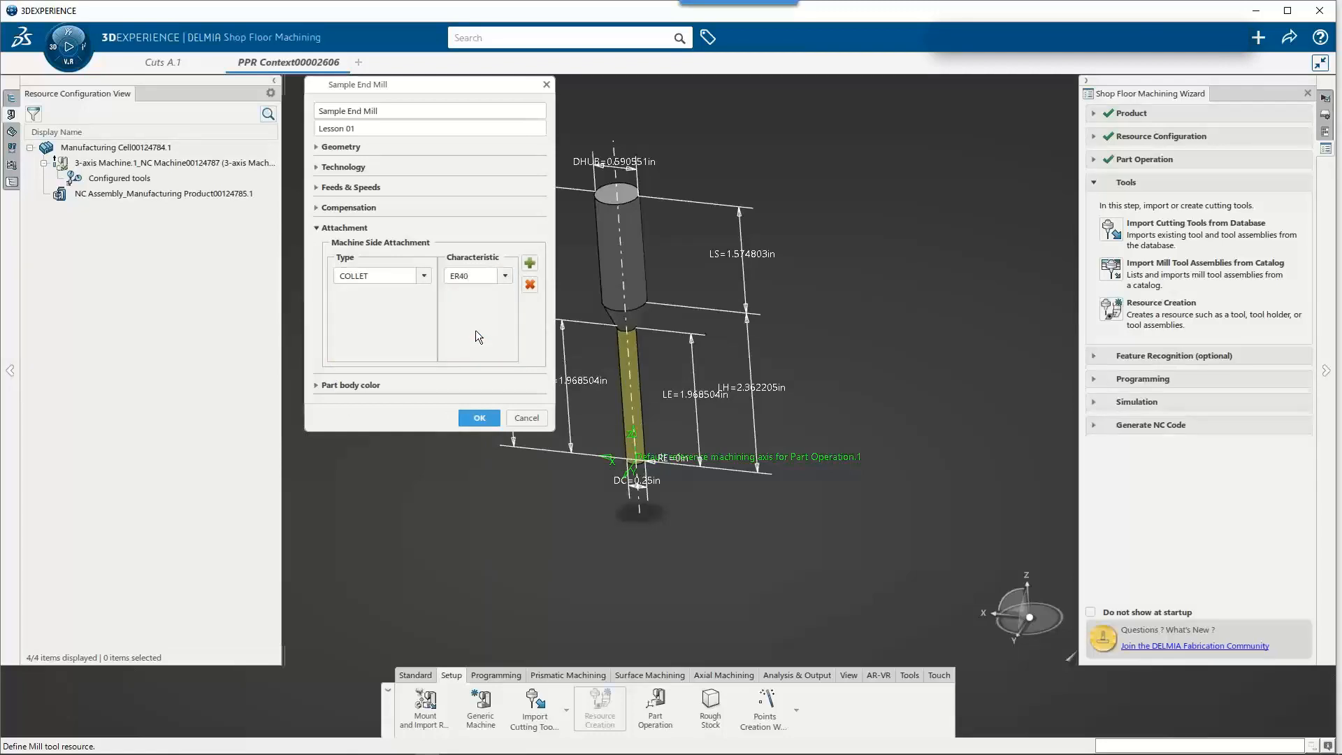
pyautogui.click(505, 275)
pyautogui.click(316, 227)
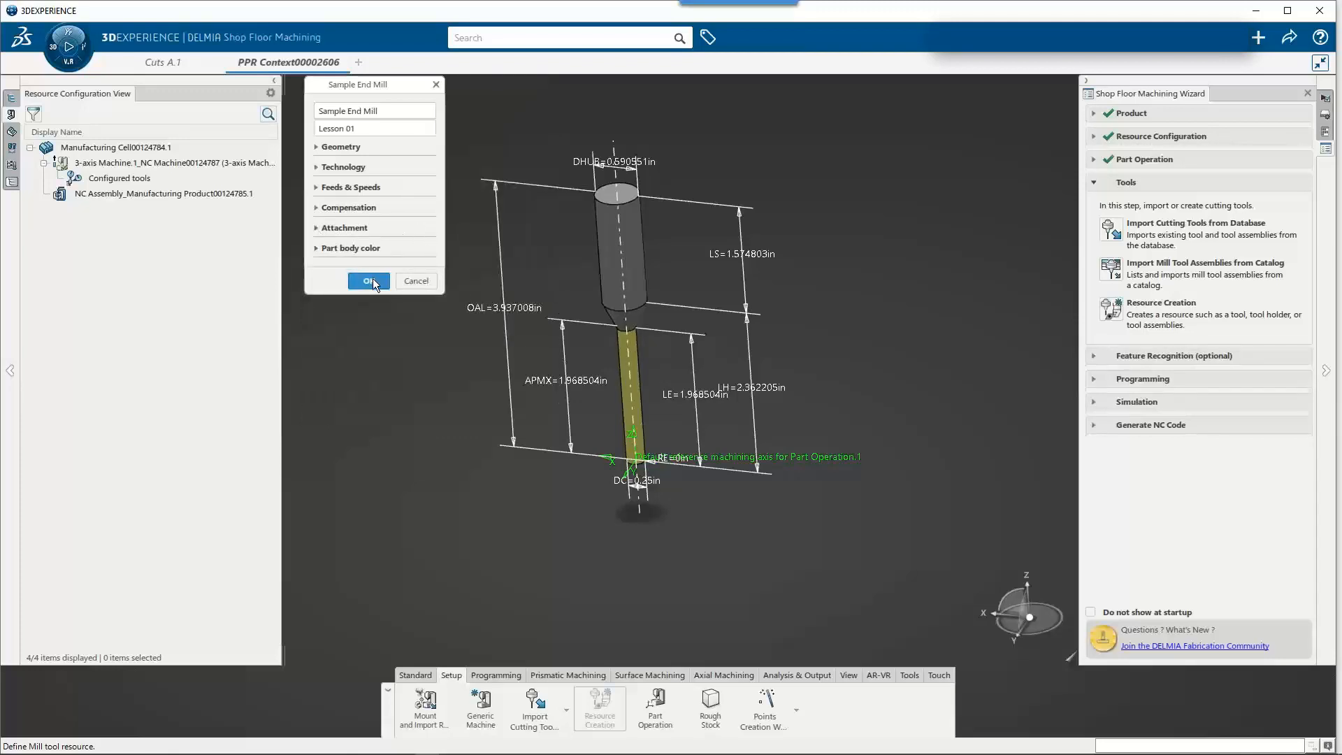
# - Confirm the Sample End Mill and its NC resource to add the tool to the resource configuration
pyautogui.click(358, 280)
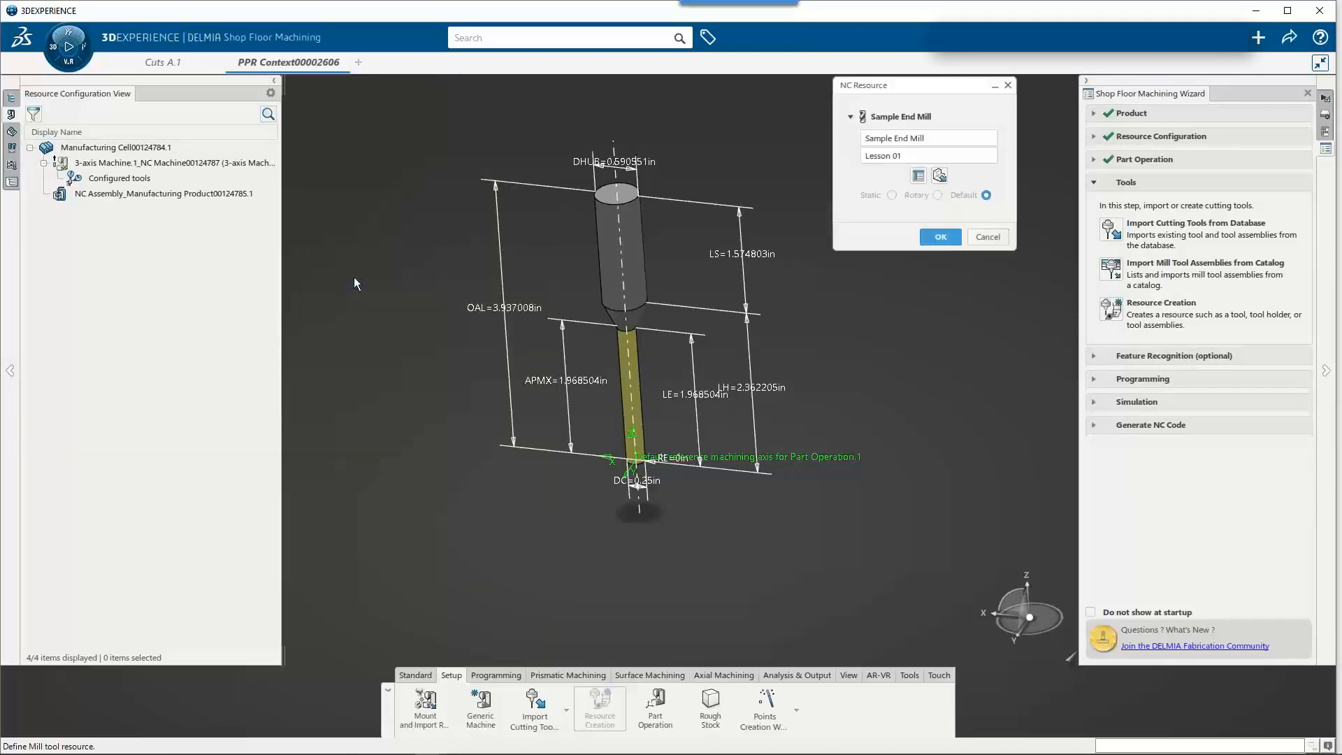
pyautogui.click(940, 236)
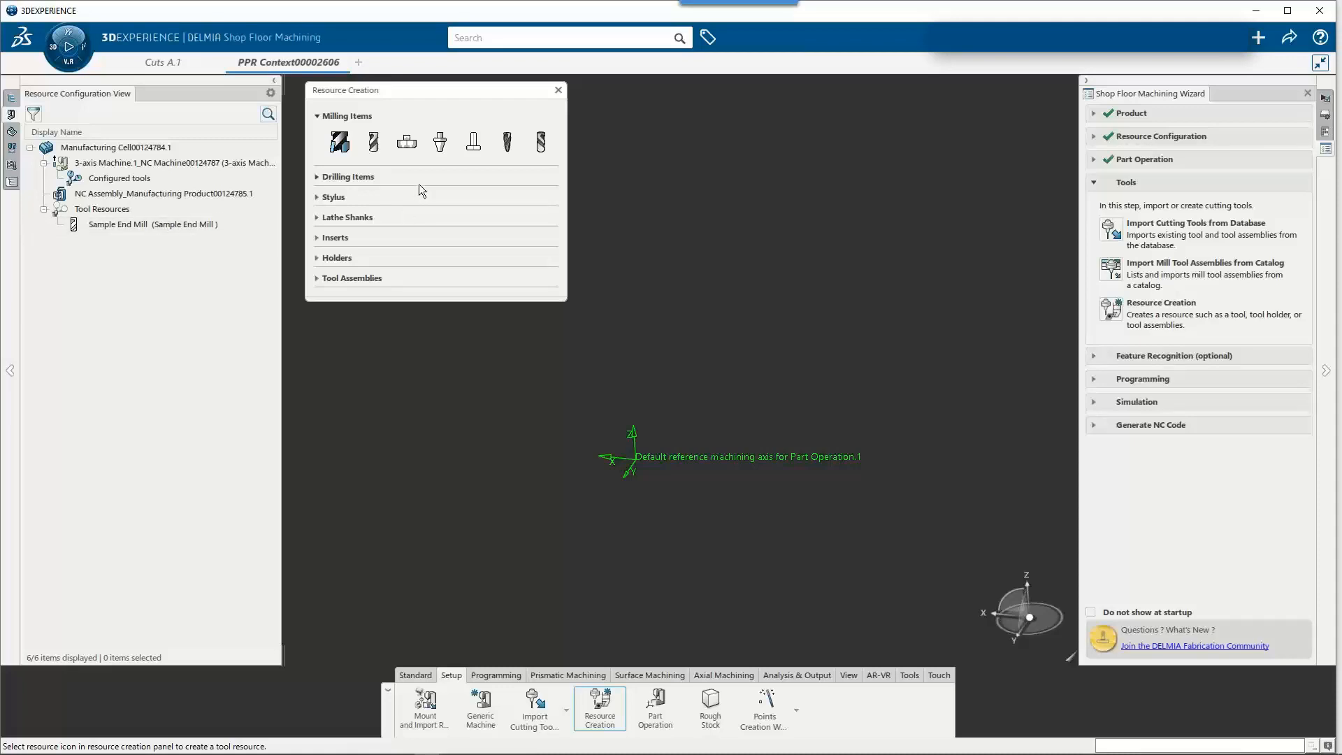
pyautogui.click(558, 90)
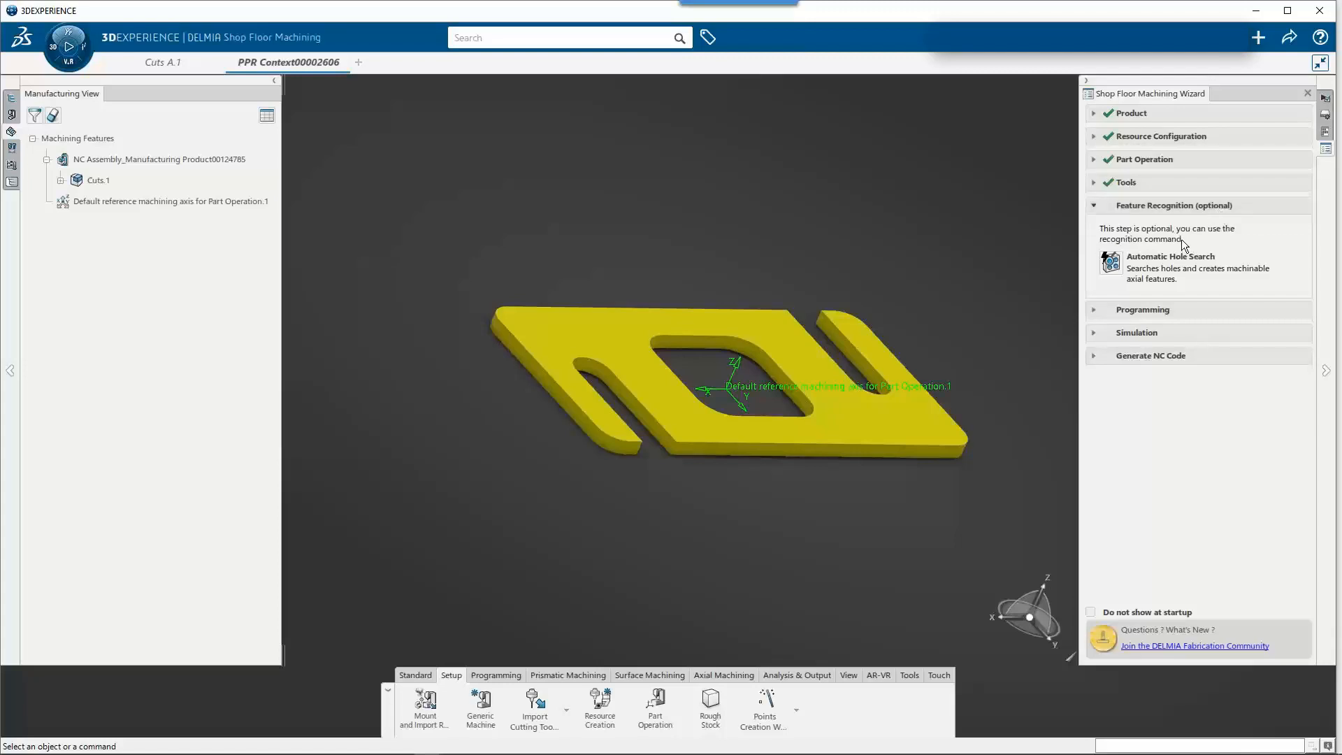
# - Skip the optional feature recognition and open the Prismatic Machining section of the Programming stage
pyautogui.click(1097, 204)
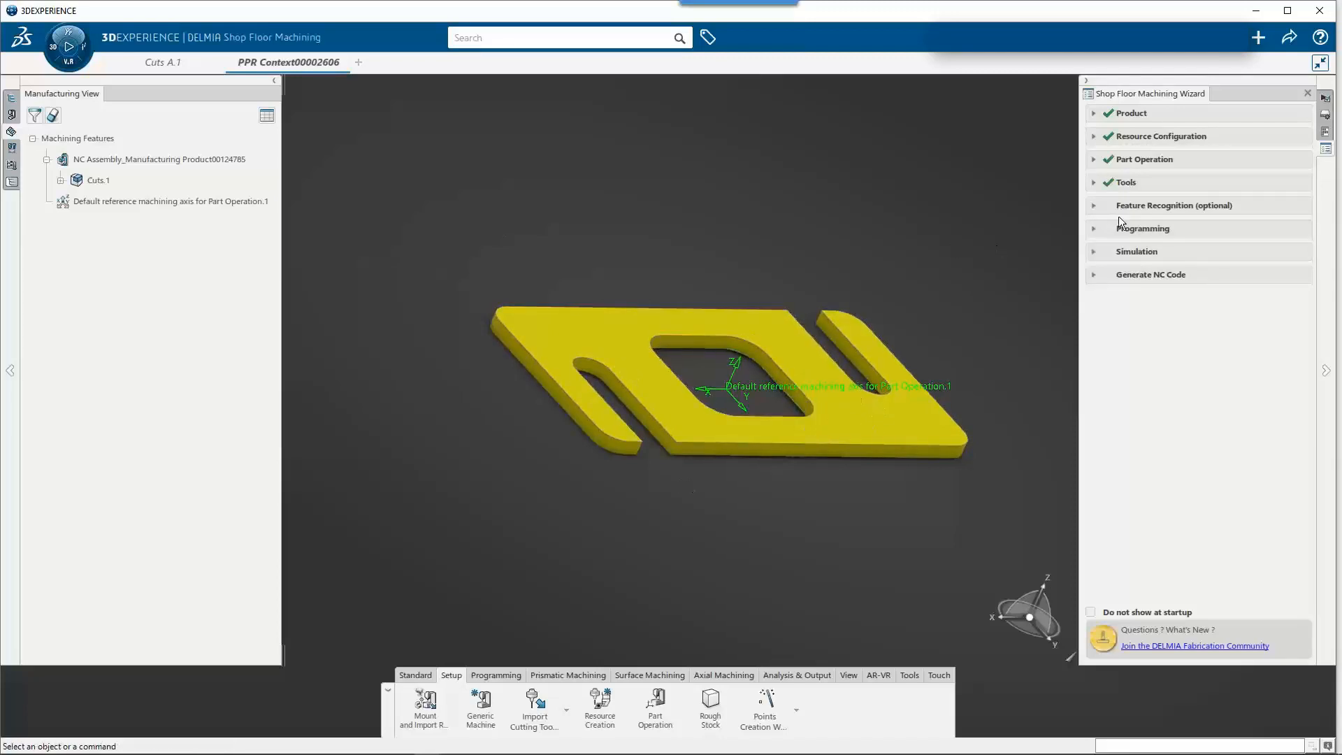
pyautogui.click(1094, 229)
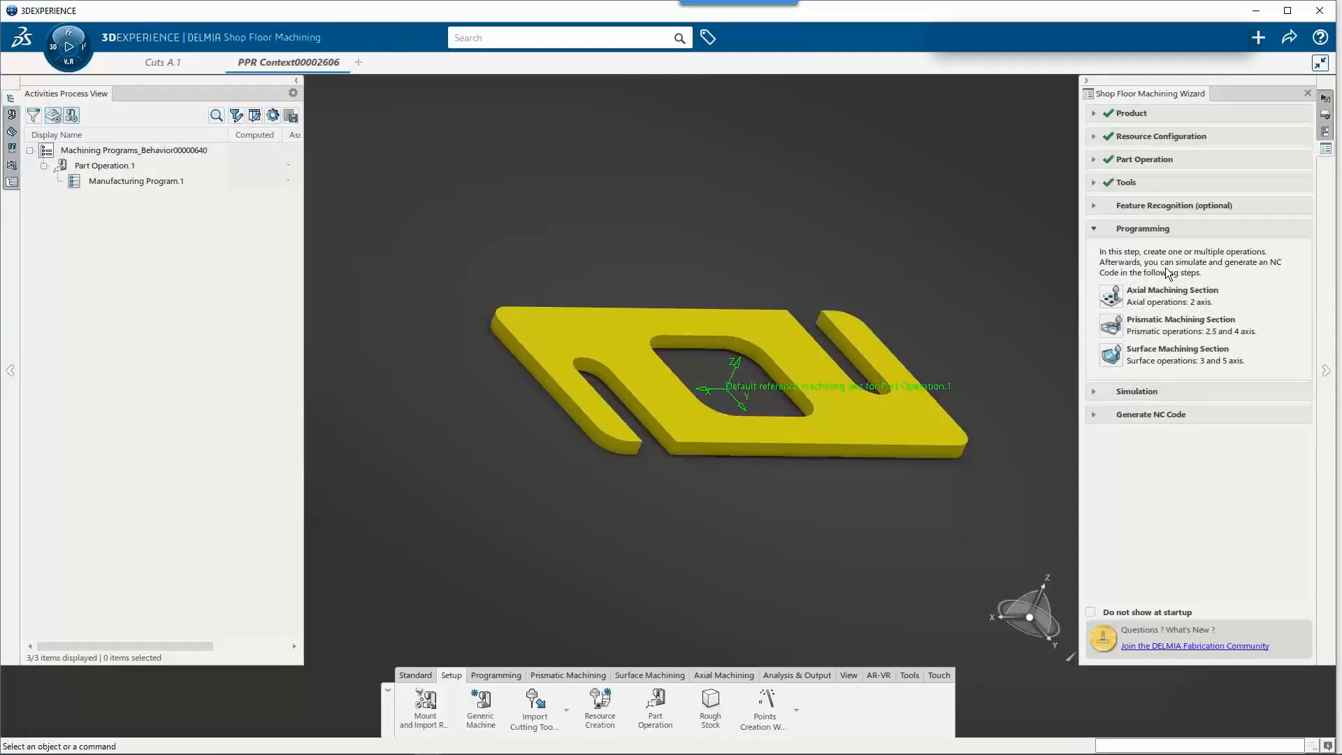
pyautogui.click(1180, 325)
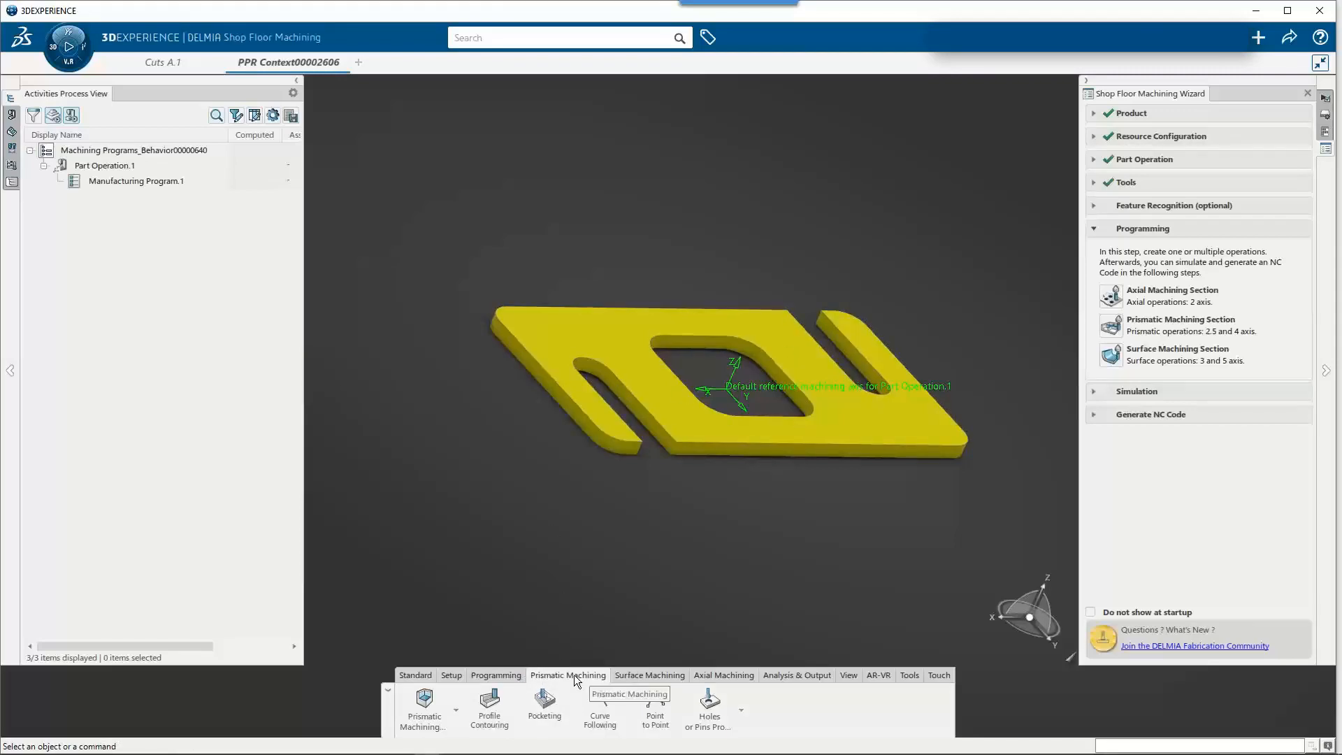
# - Start a Pocketing operation with the configured Sample End Mill as its tool and cancel its geometry definition
pyautogui.click(546, 703)
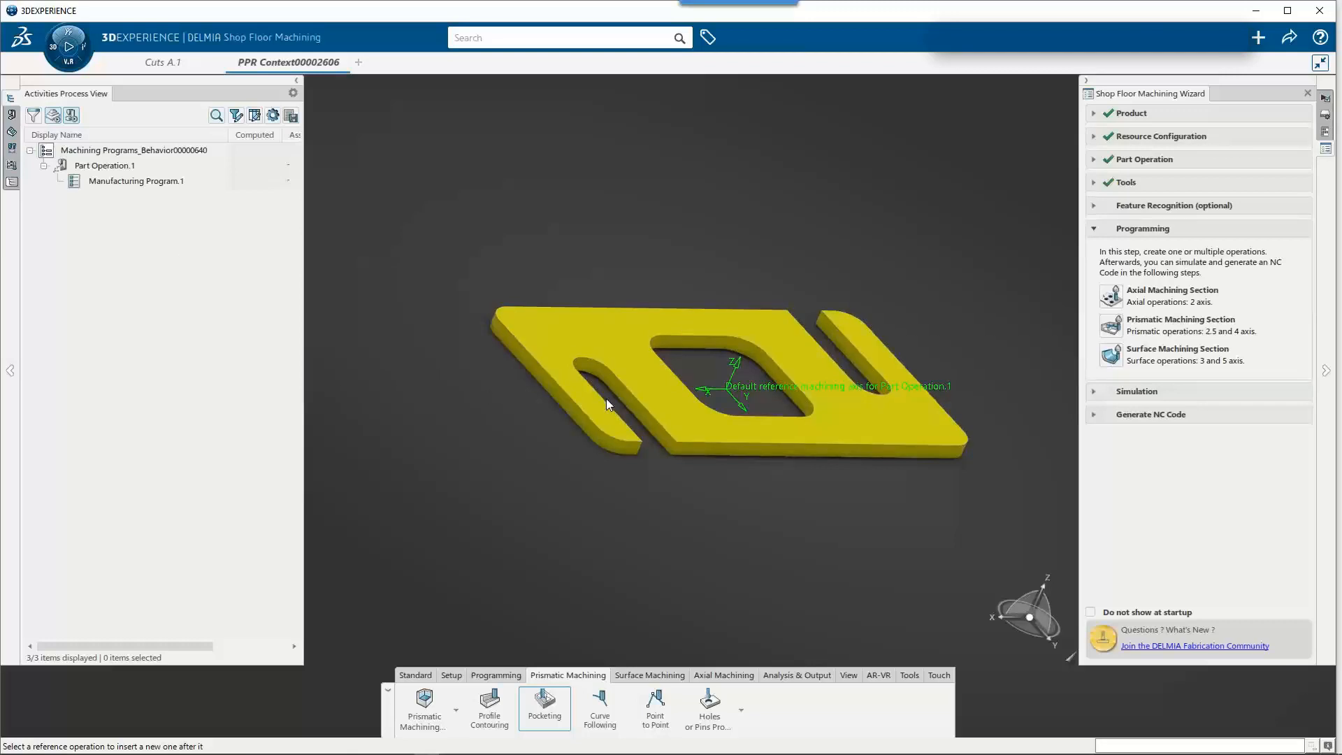
pyautogui.click(647, 360)
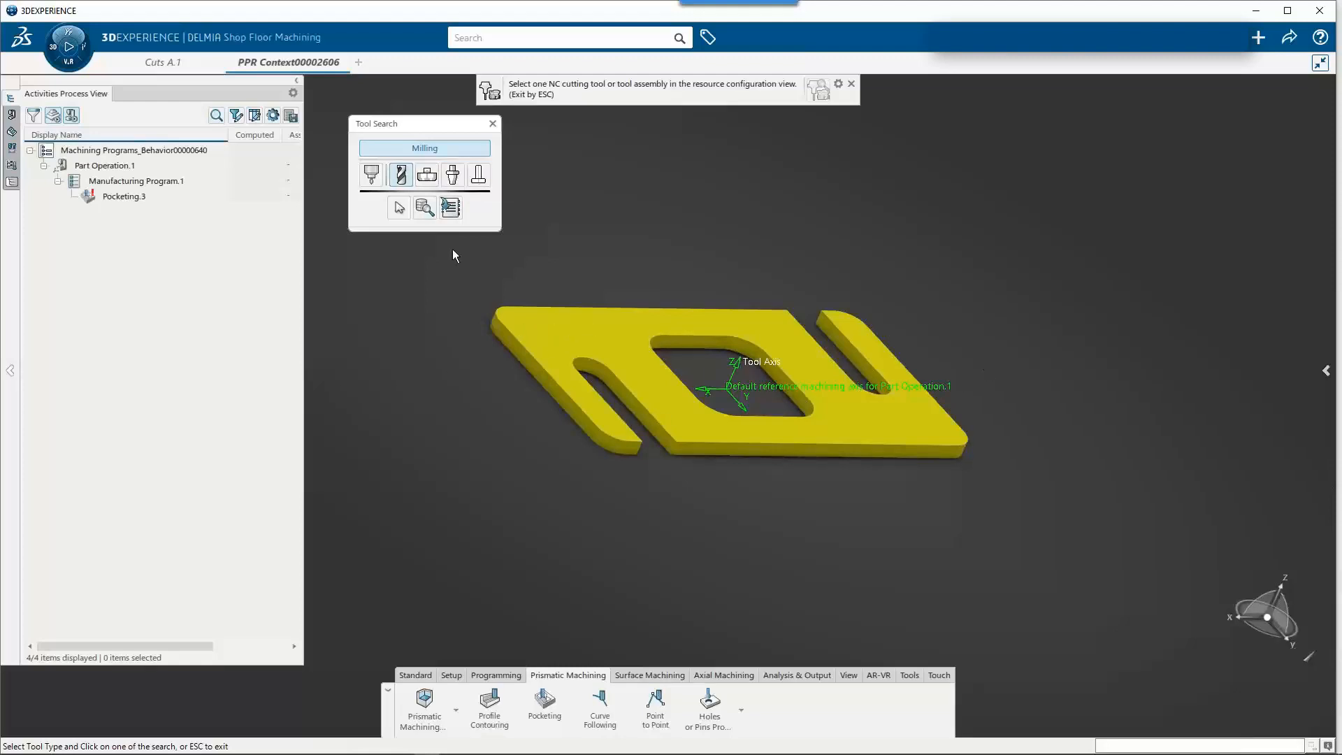
pyautogui.click(398, 205)
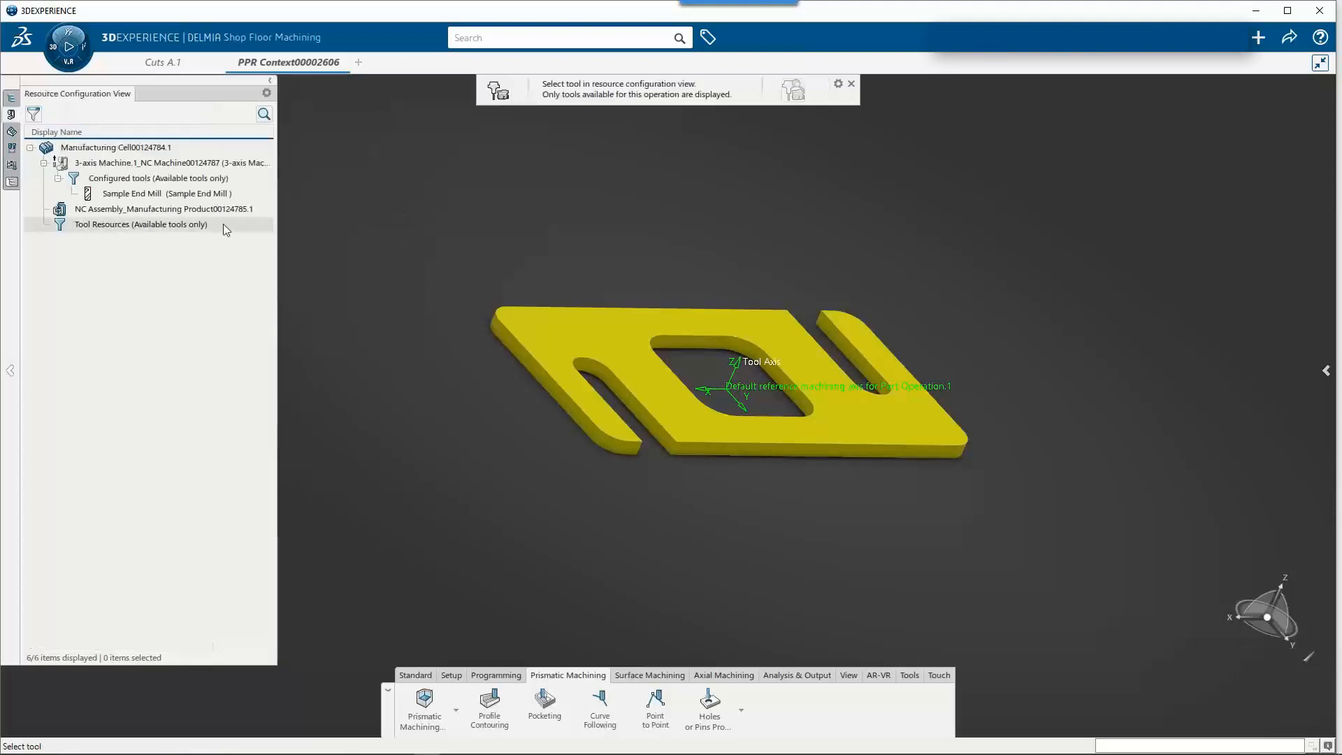
pyautogui.click(156, 194)
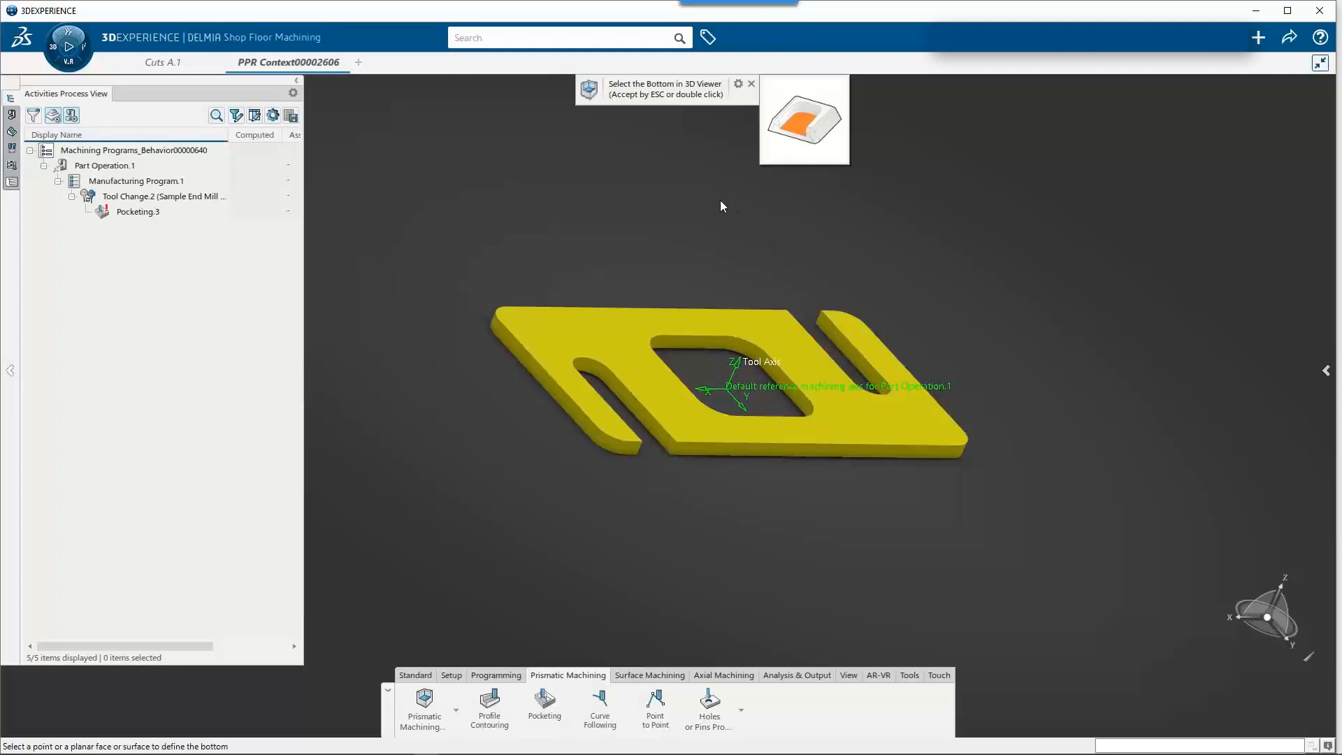
pyautogui.press('Escape')
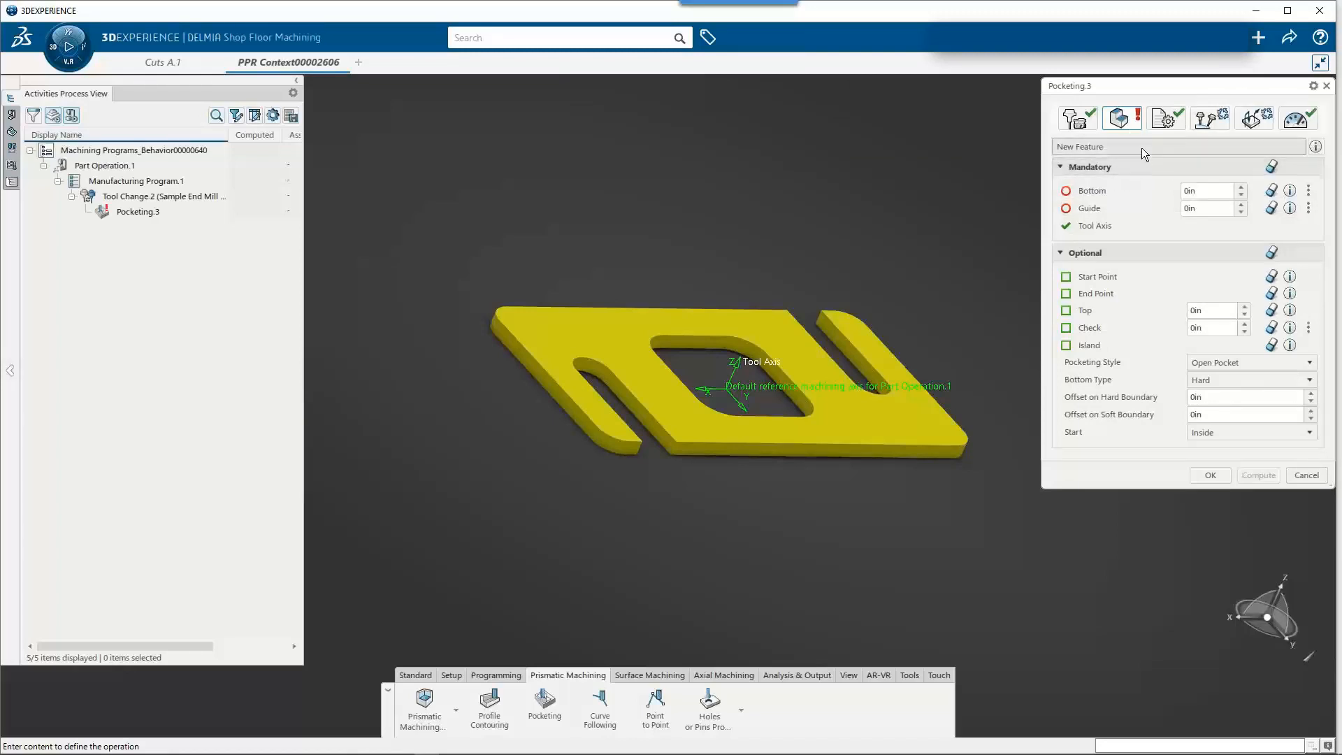
pyautogui.click(1307, 476)
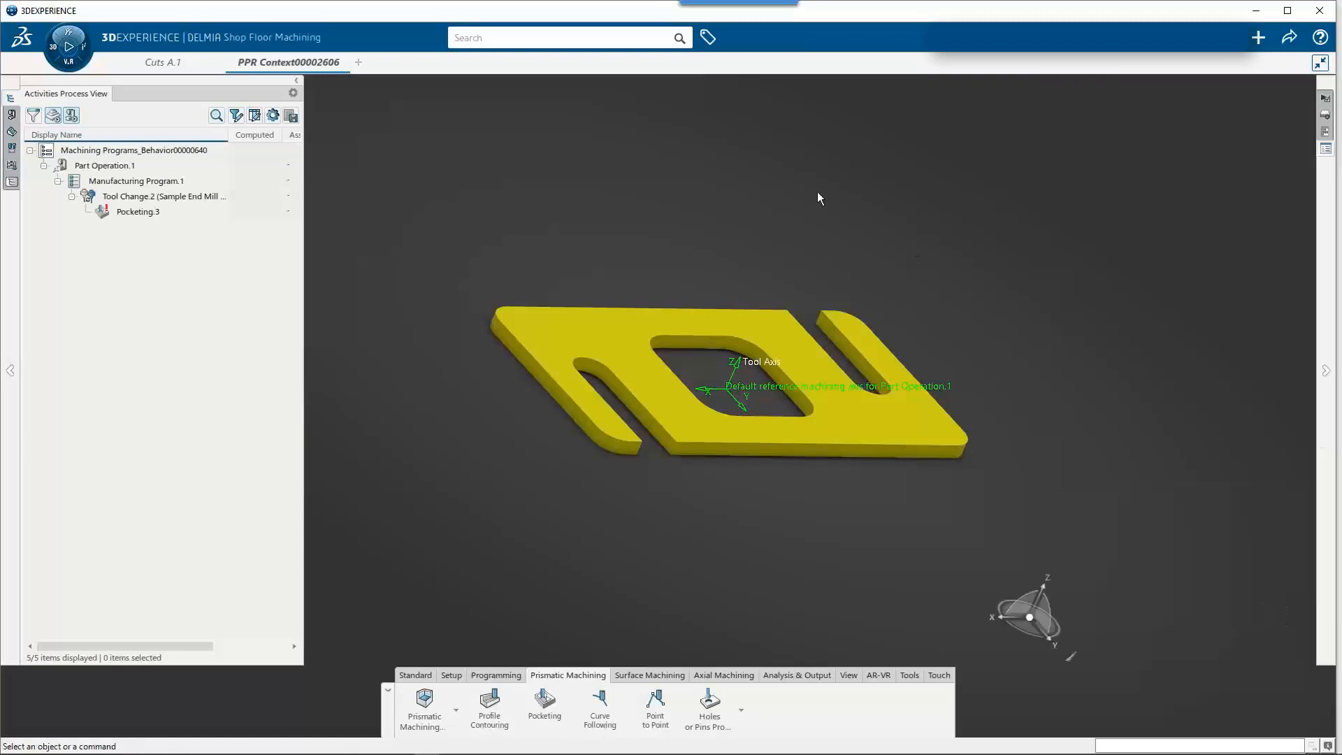
# - Insert a Pocketing operation under the Sample End Mill tool change with the plate's upper face as the pocket bottom
pyautogui.click(202, 197)
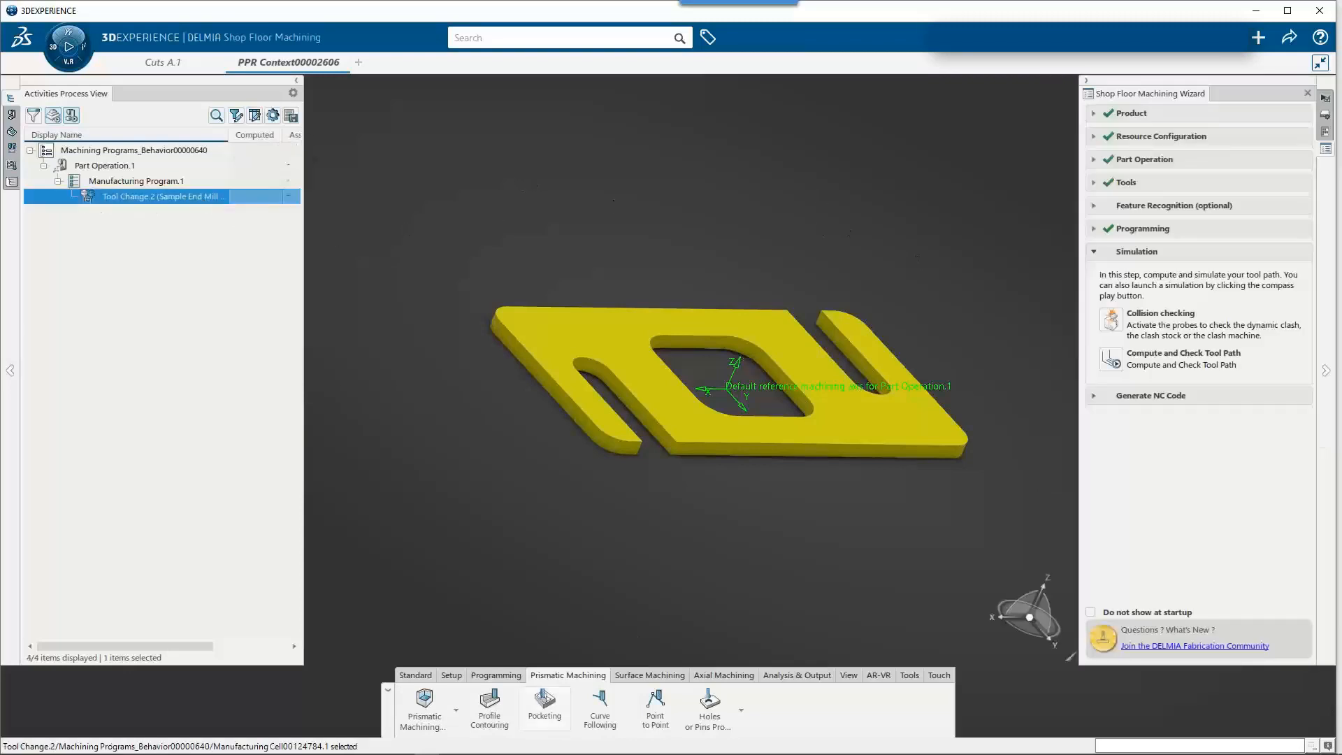
pyautogui.click(544, 700)
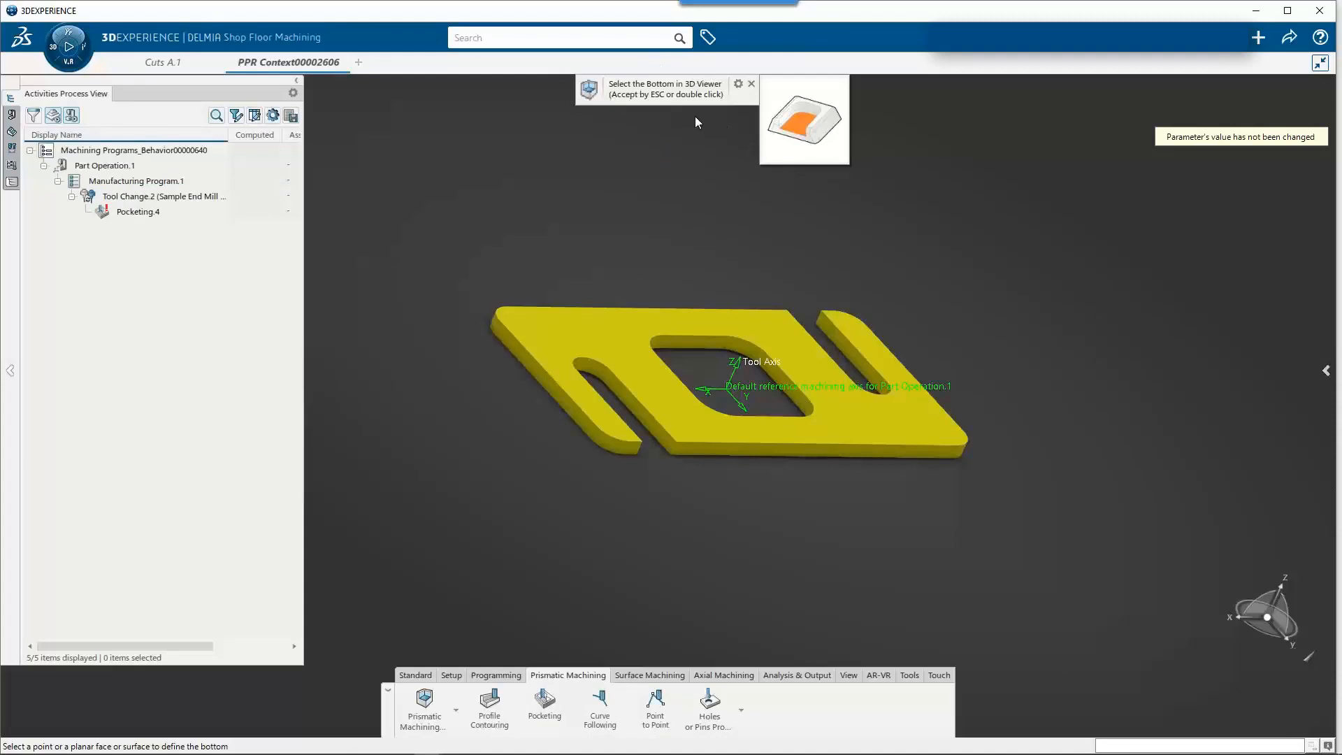
pyautogui.click(694, 325)
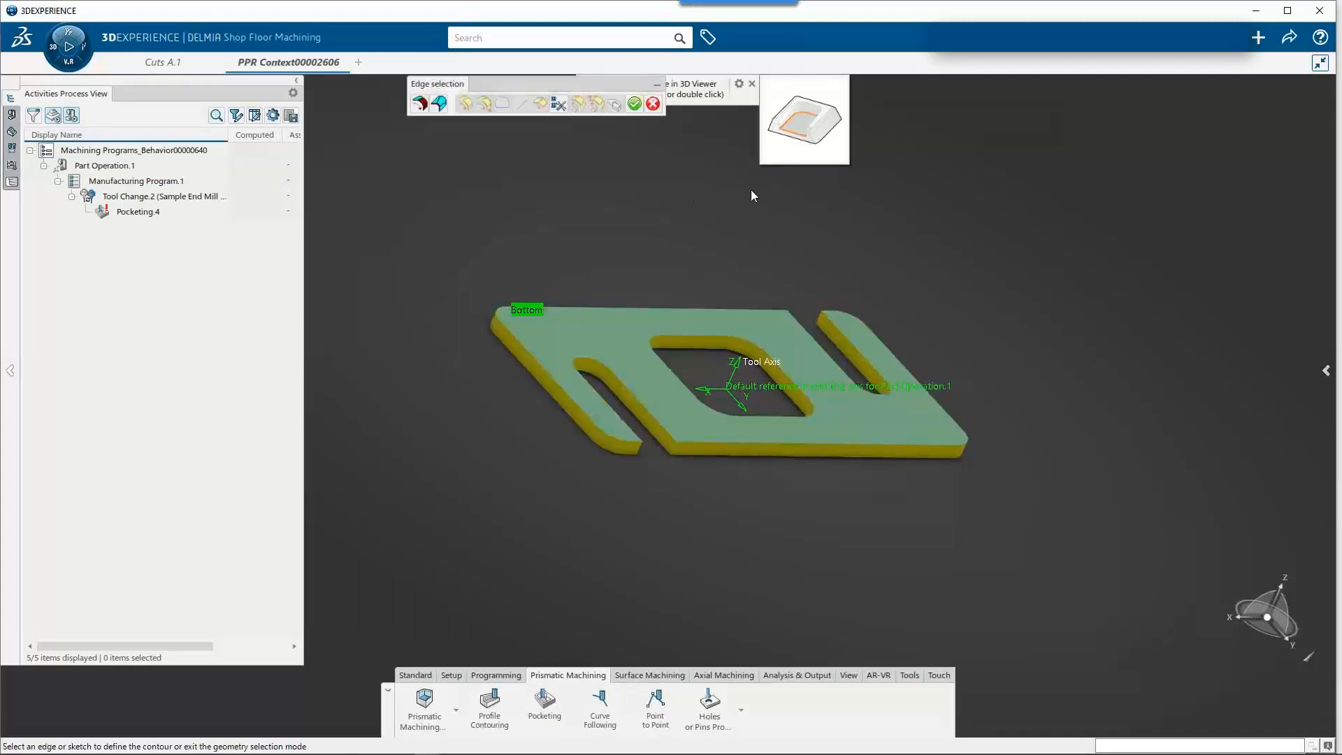
pyautogui.click(634, 105)
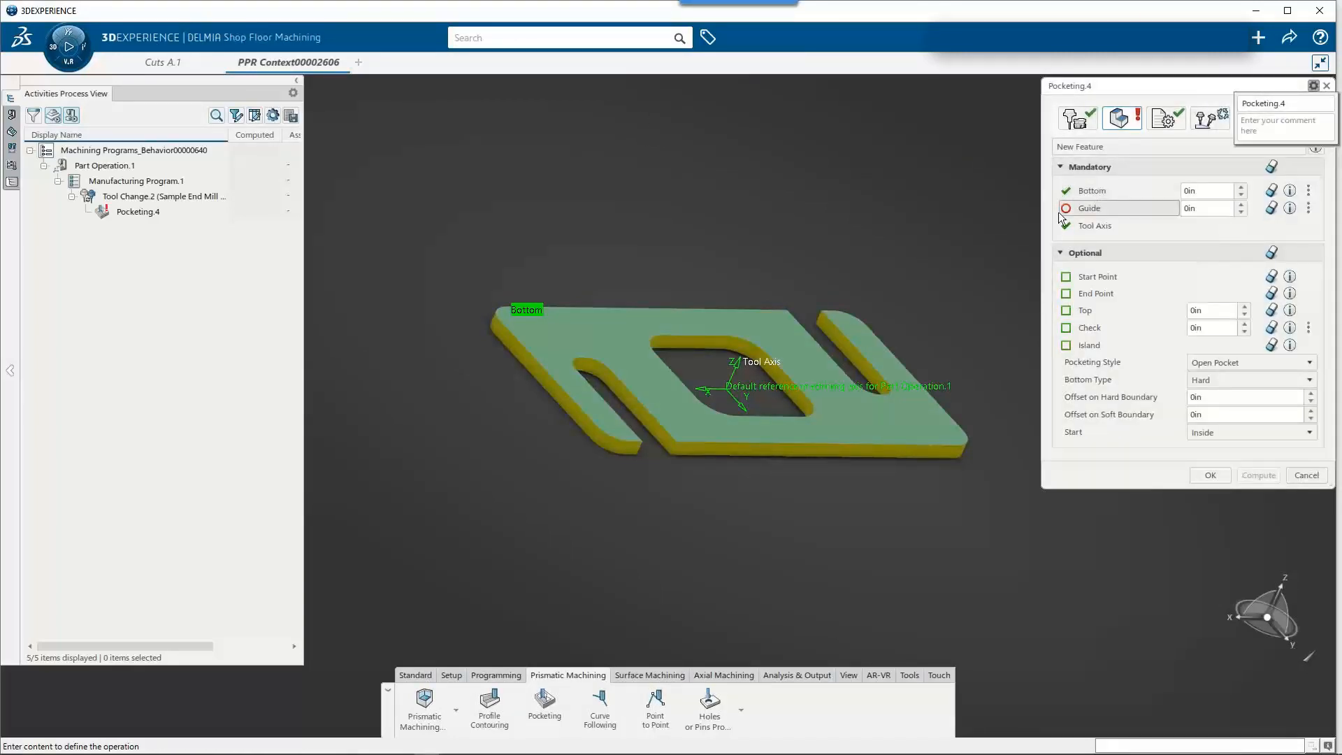
pyautogui.moveTo(1172, 90); pyautogui.dragTo(1147, 88)
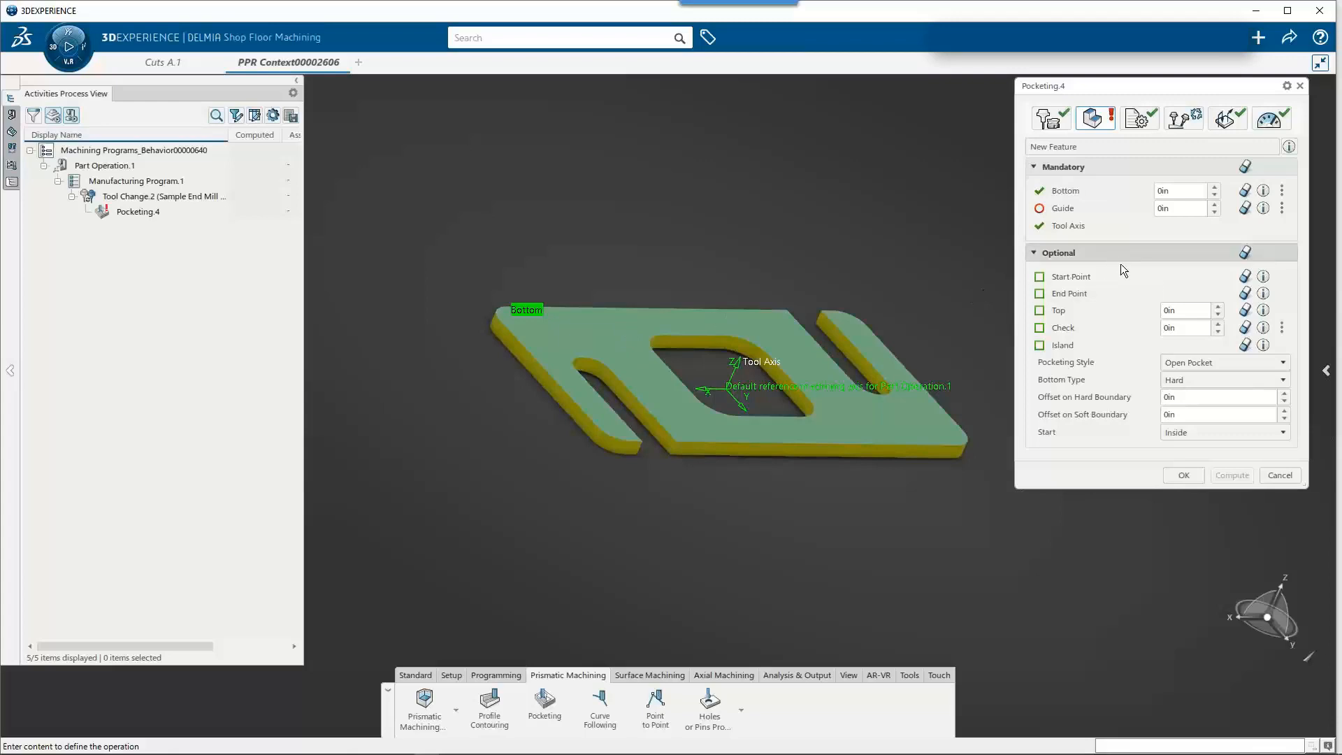
# - Replace the pocket's bottom selection with the underside of the plate
pyautogui.click(1246, 192)
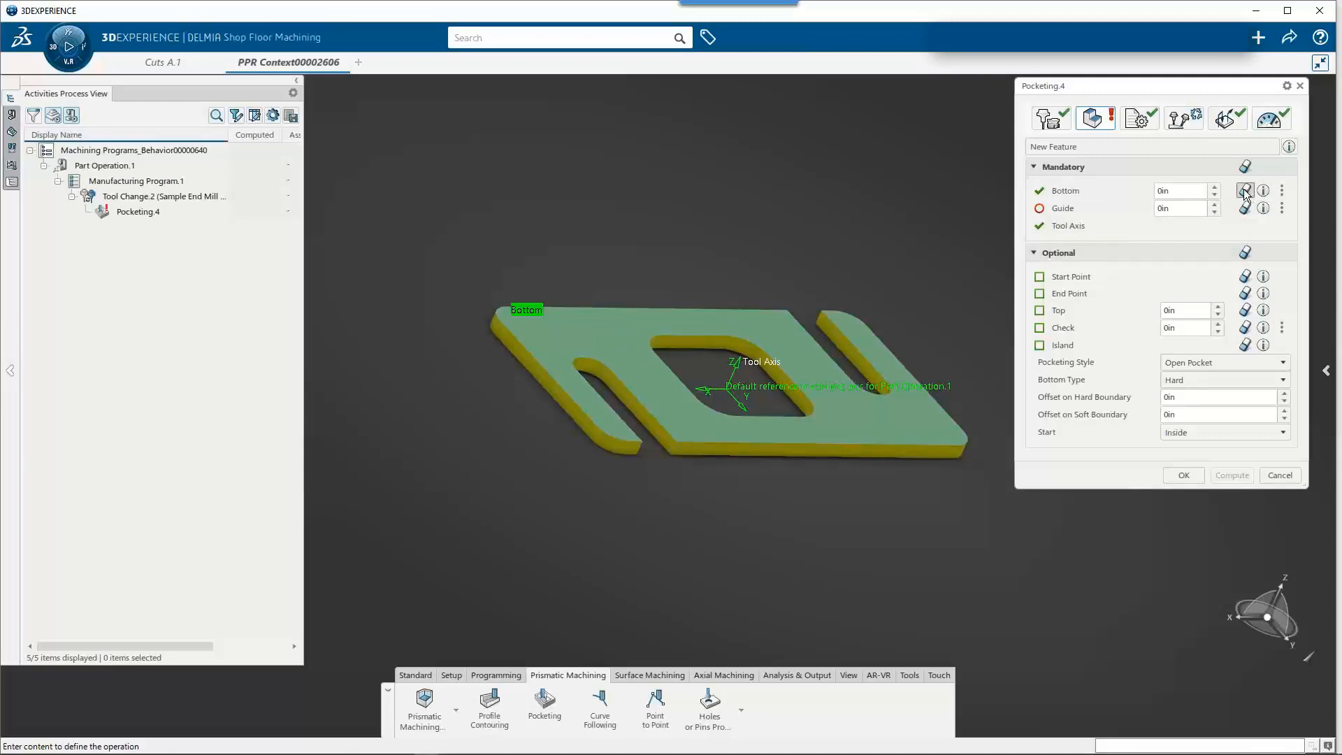
pyautogui.moveTo(780, 351); pyautogui.dragTo(717, 304, button='middle')
pyautogui.click(656, 340)
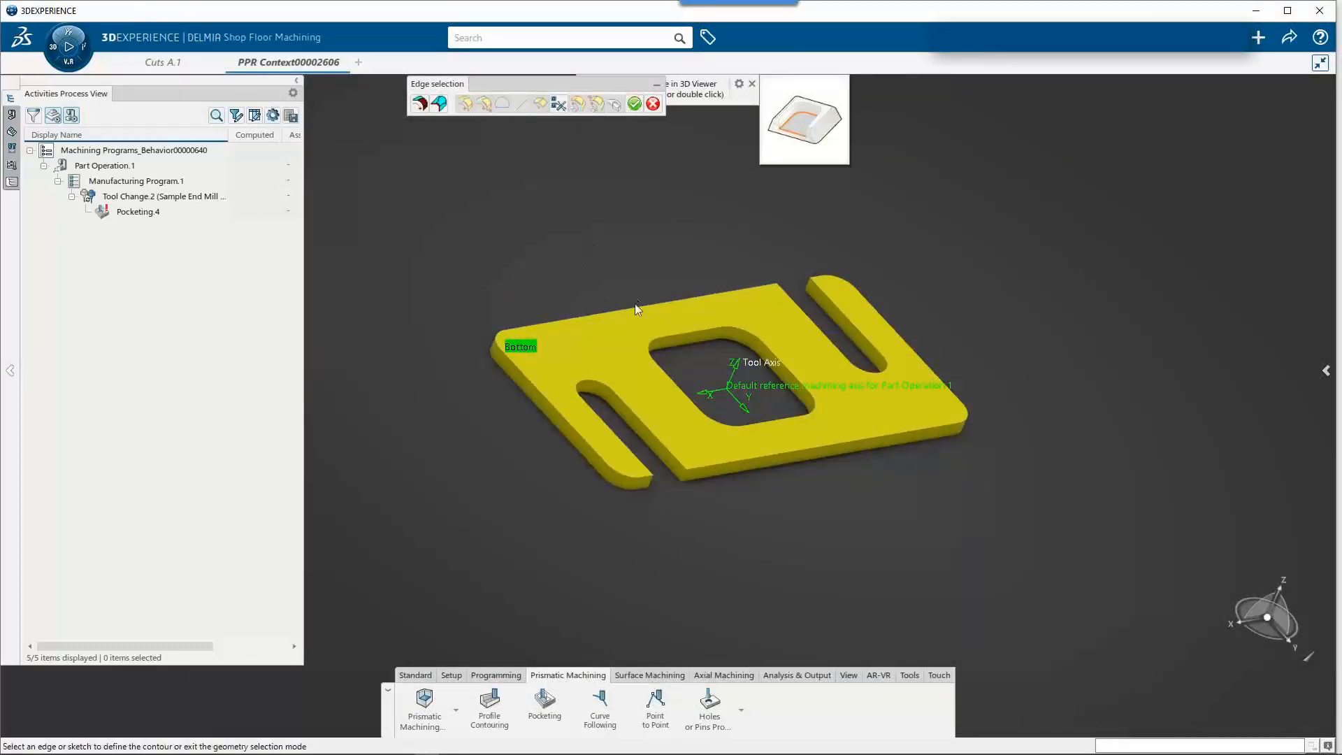
# - Define the pocket's guide as the closed contour around the upper edge of the plate's central opening
pyautogui.click(700, 339)
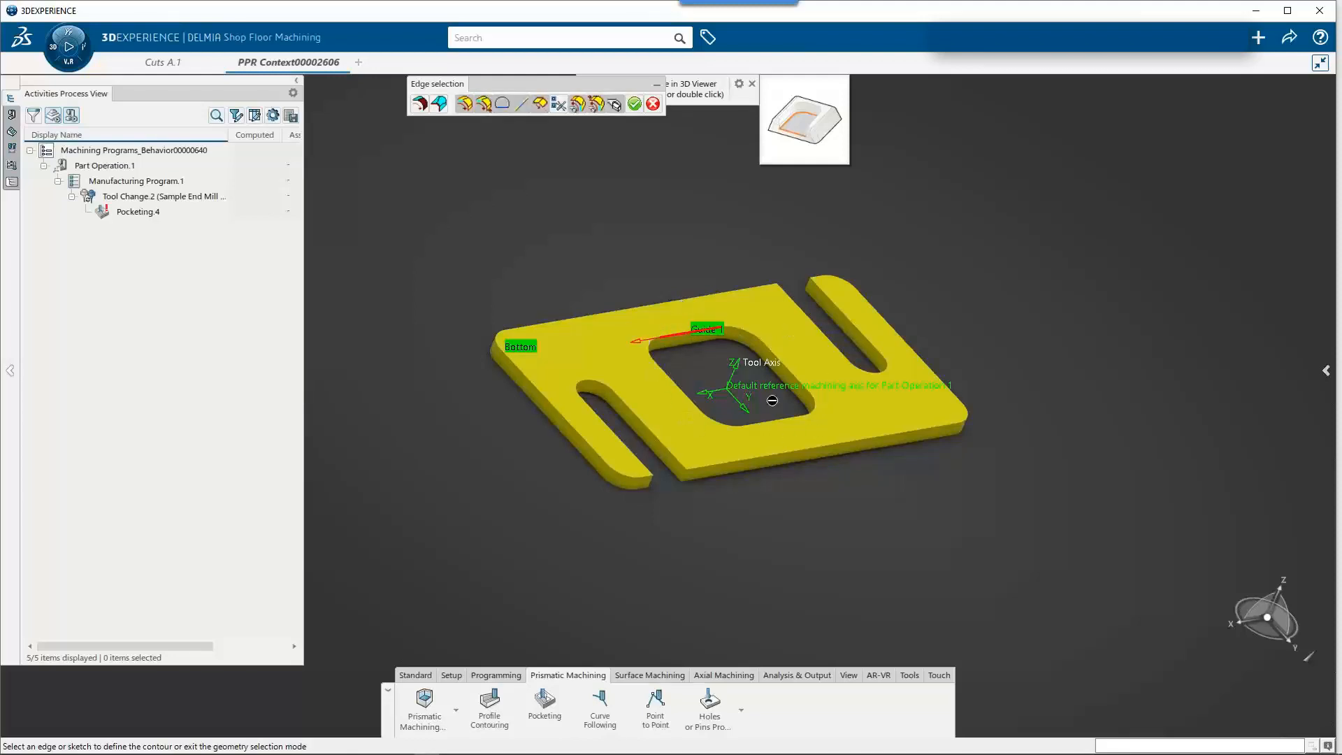
pyautogui.moveTo(573, 84); pyautogui.dragTo(513, 98)
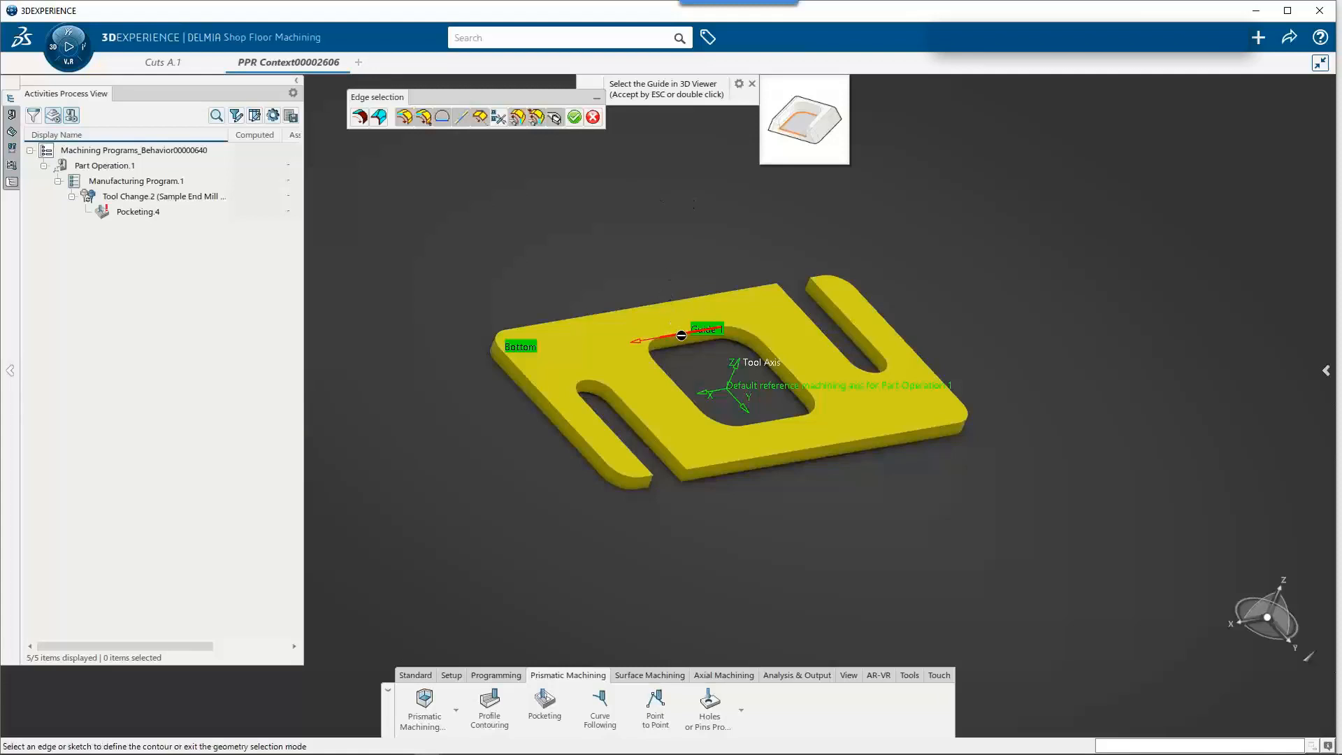
pyautogui.click(403, 121)
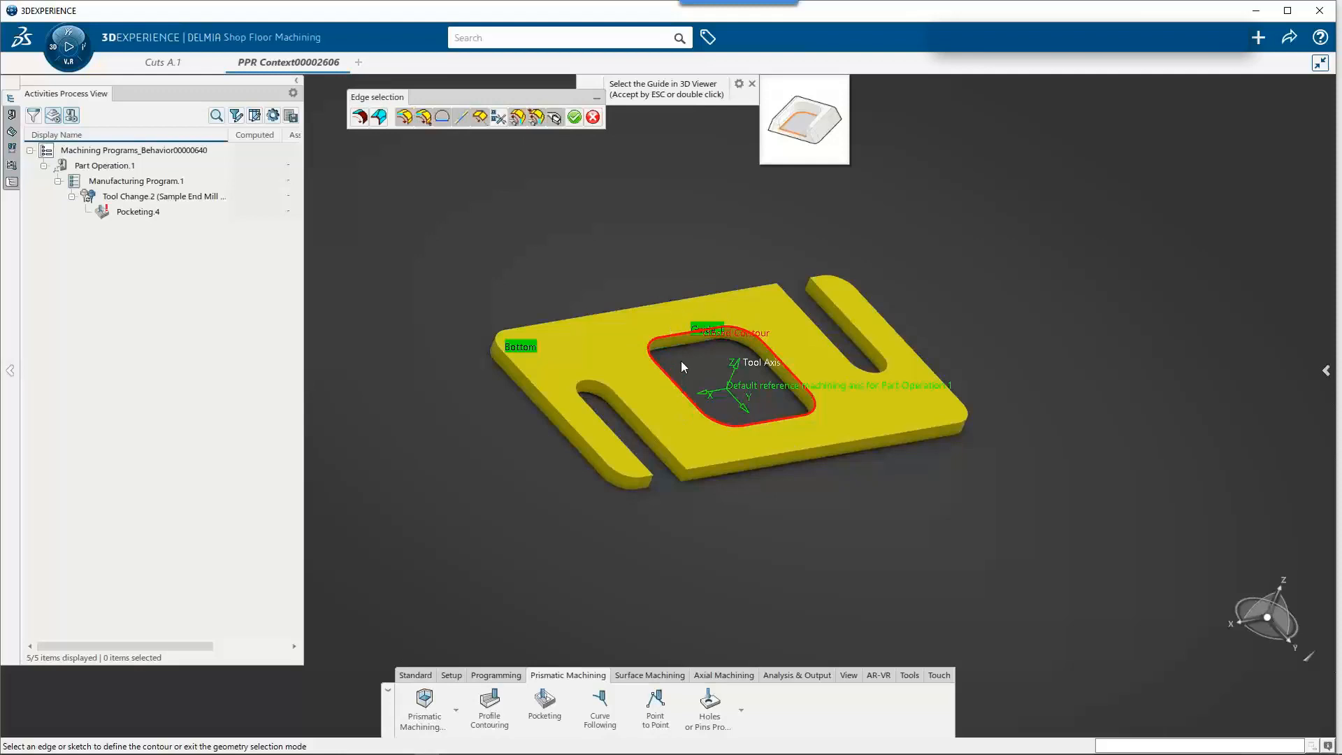
pyautogui.click(574, 118)
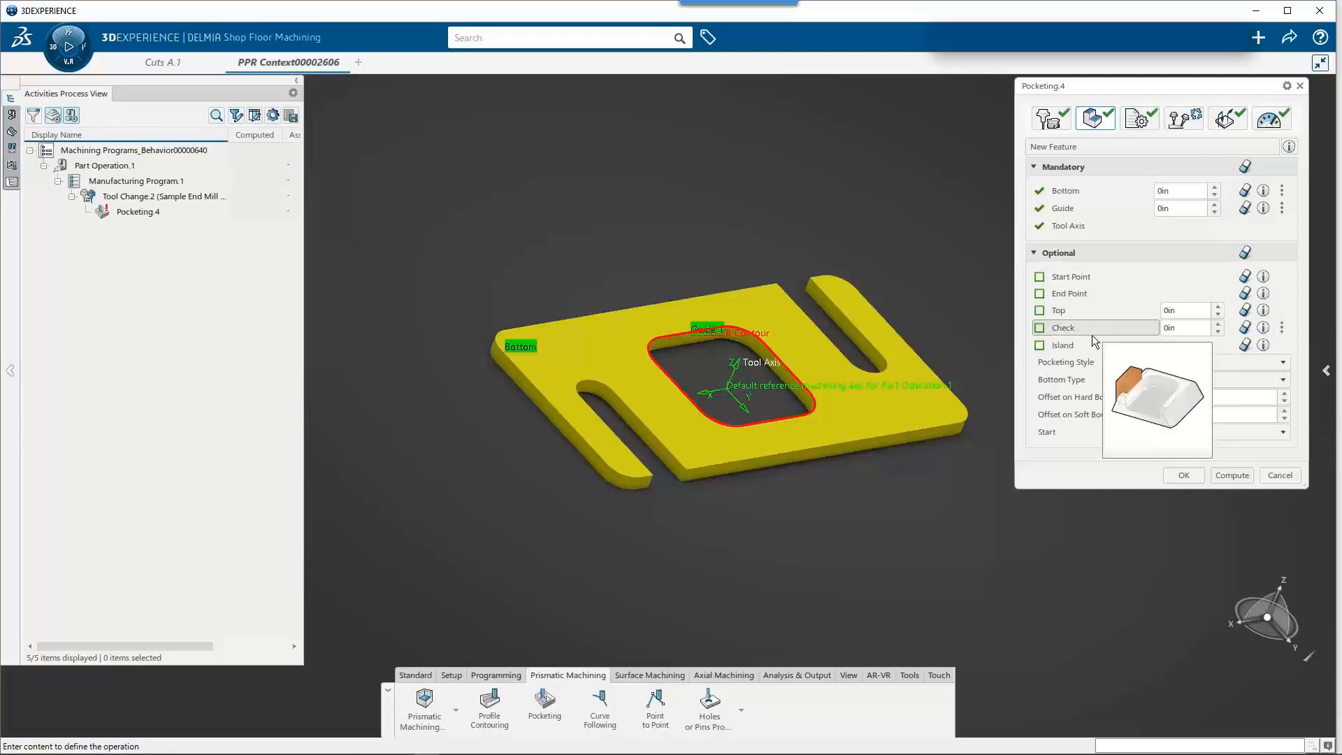
# - Review the pocketing operation's tool path style, radial, axial and finishing strategies, tool axis mode and macro list
pyautogui.click(1139, 120)
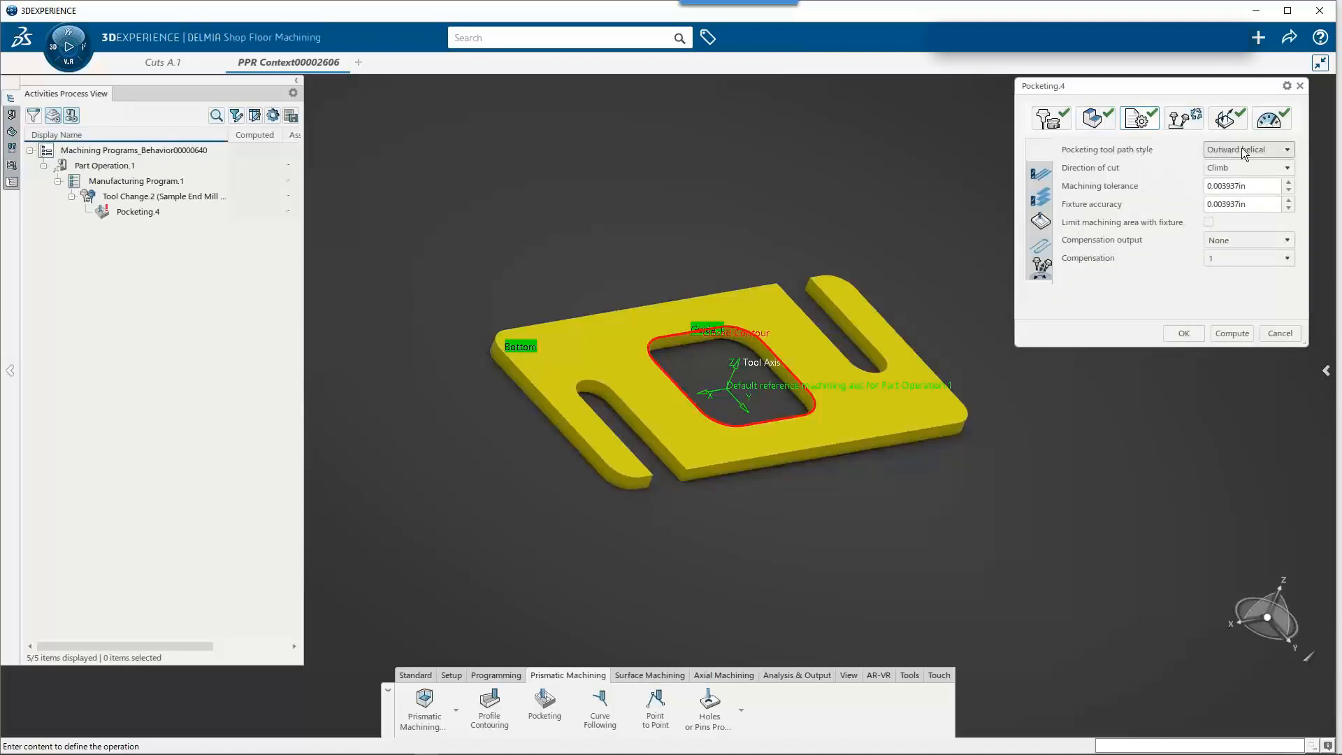
pyautogui.click(1040, 173)
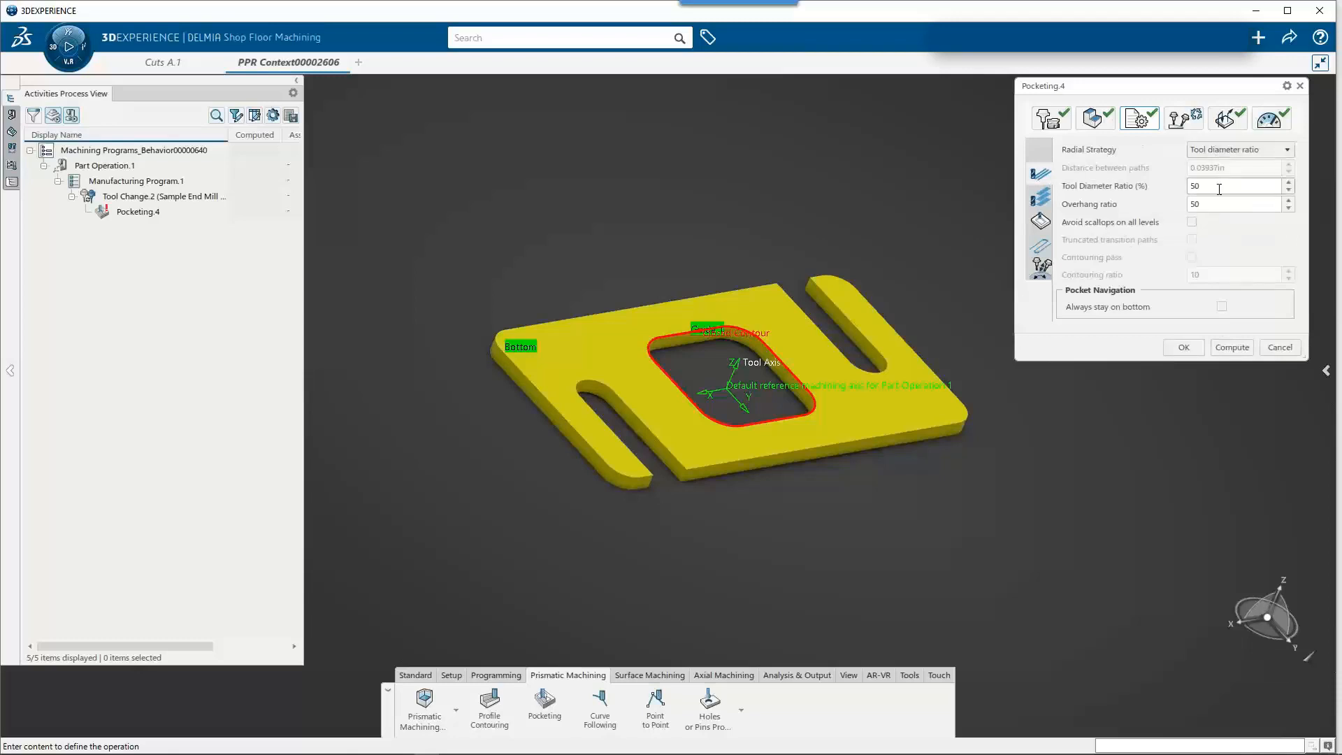
pyautogui.click(1040, 197)
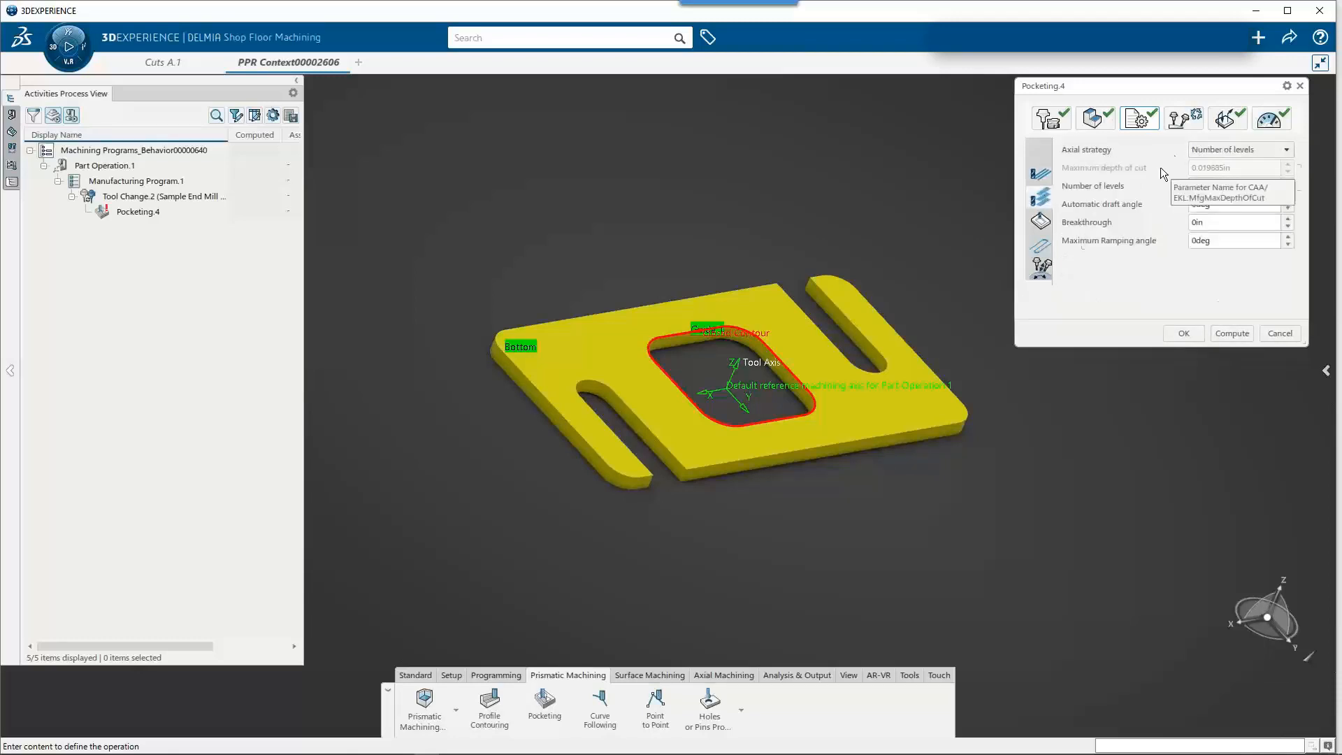
pyautogui.click(1040, 222)
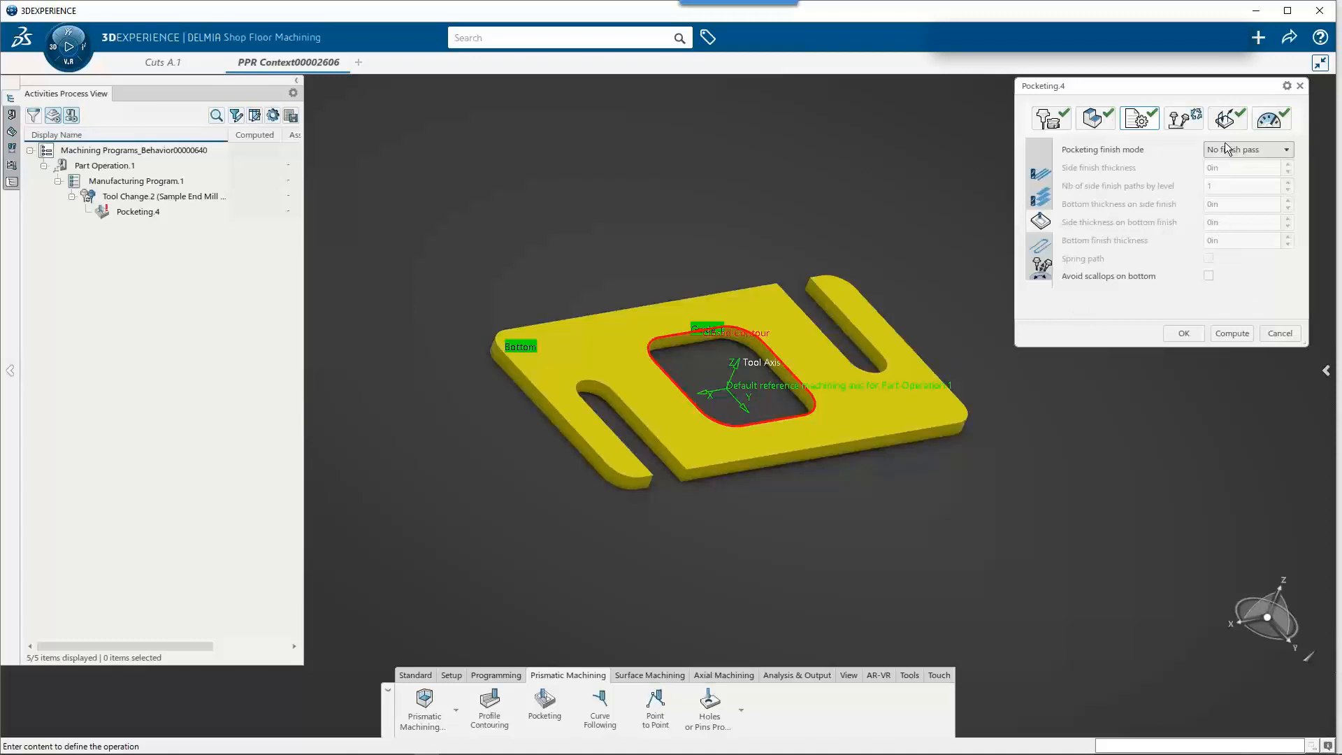
pyautogui.click(1177, 119)
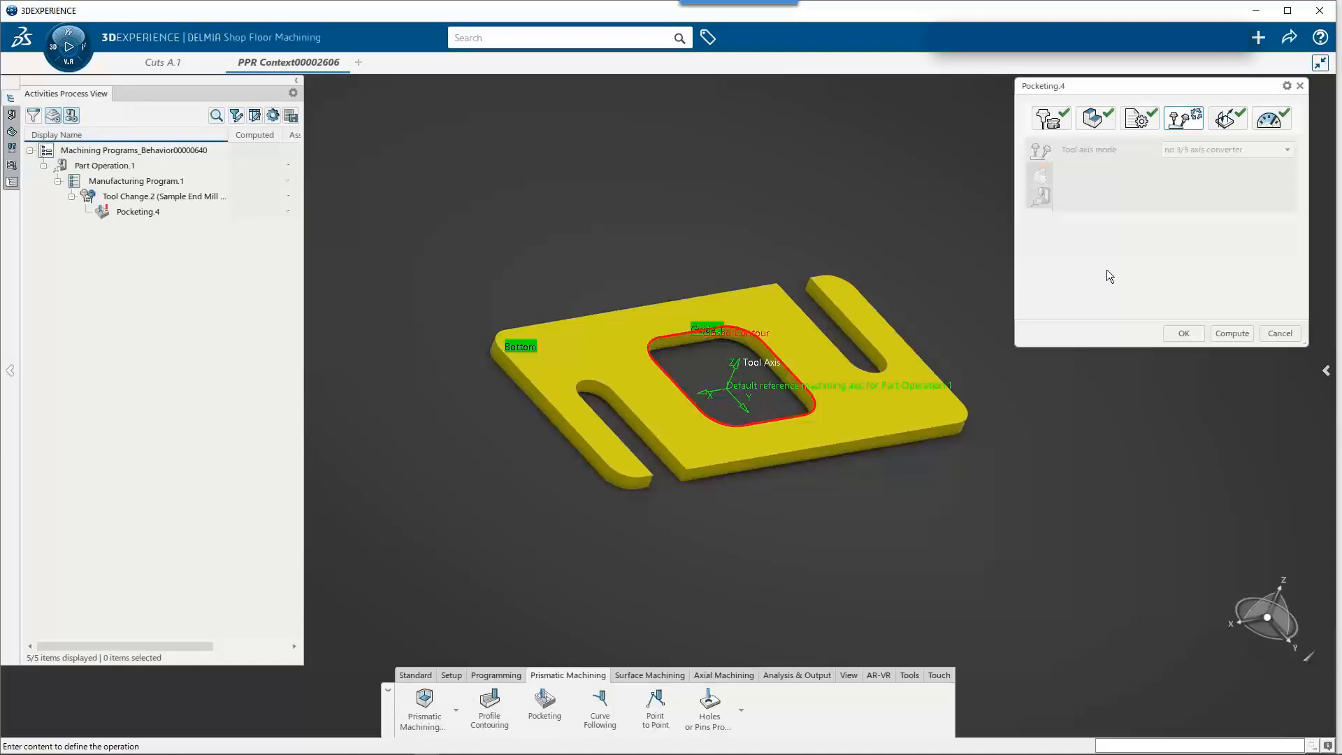
pyautogui.click(1226, 119)
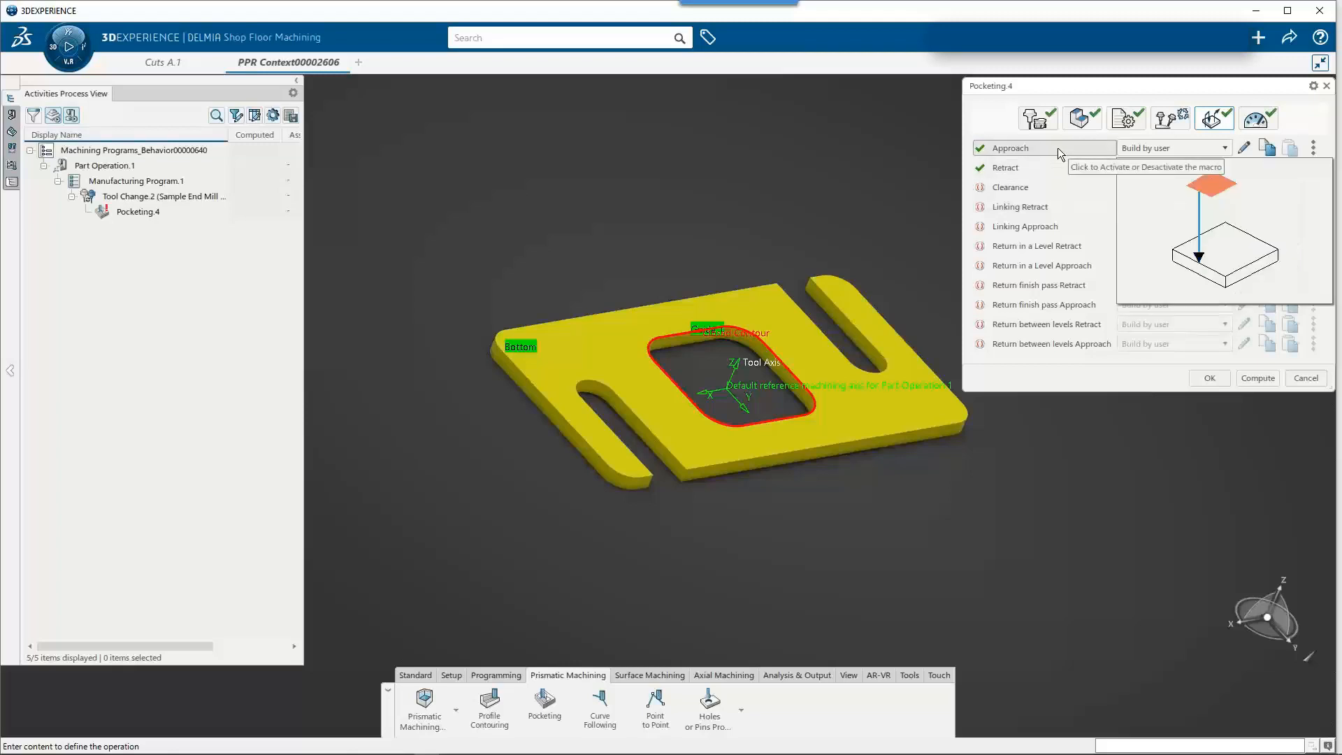
pyautogui.click(1245, 148)
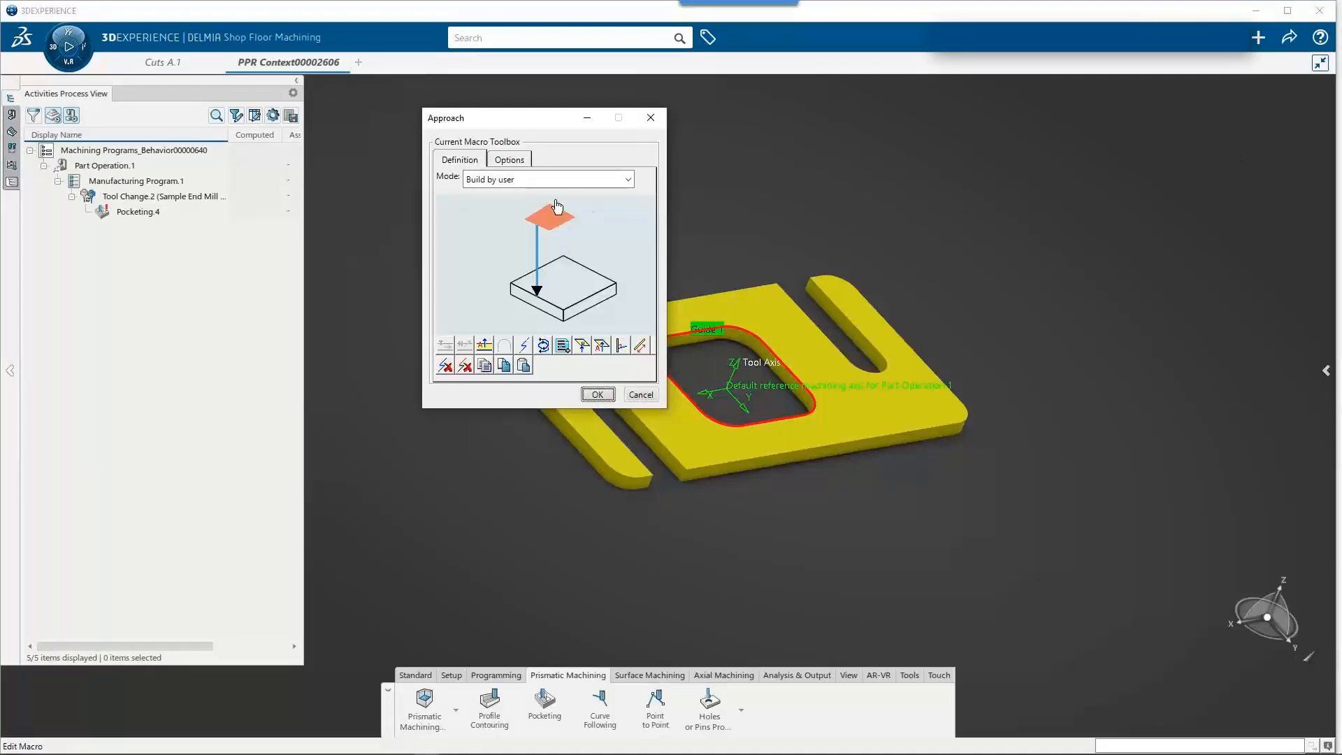
pyautogui.click(559, 180)
pyautogui.click(559, 183)
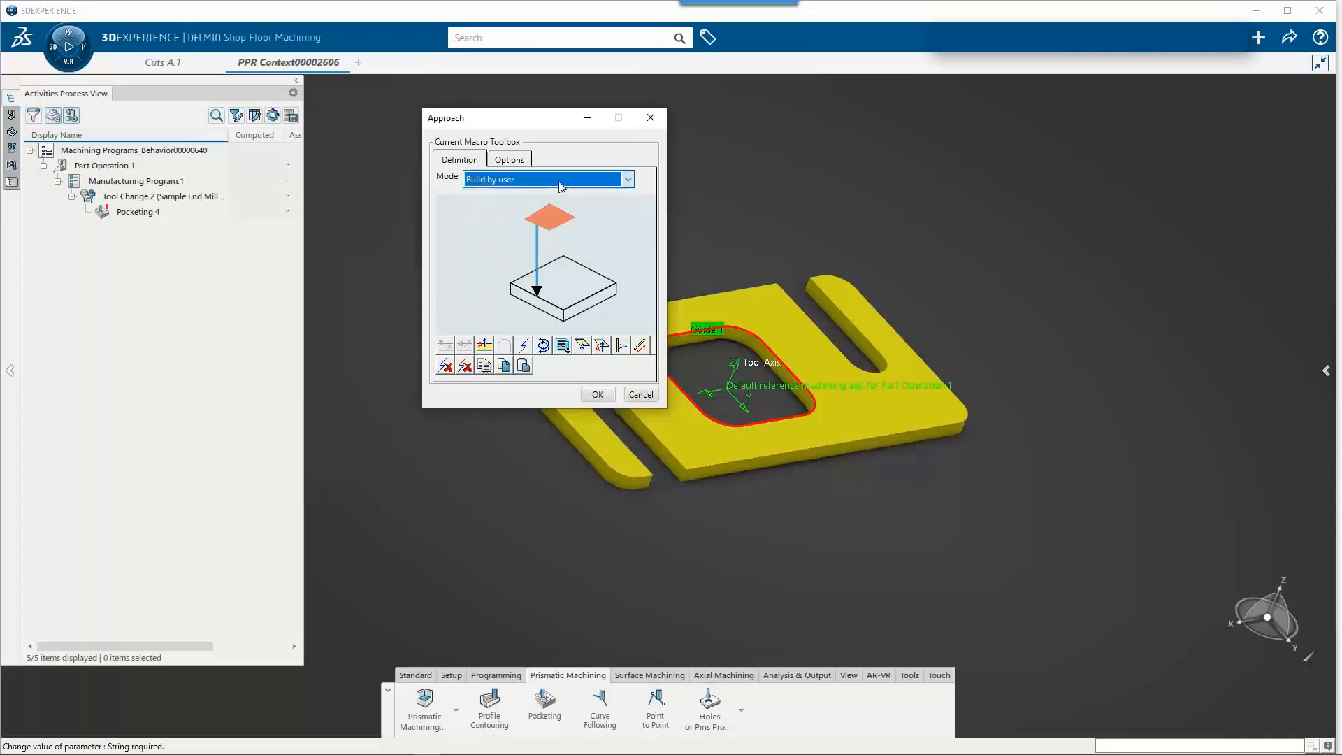
pyautogui.click(549, 218)
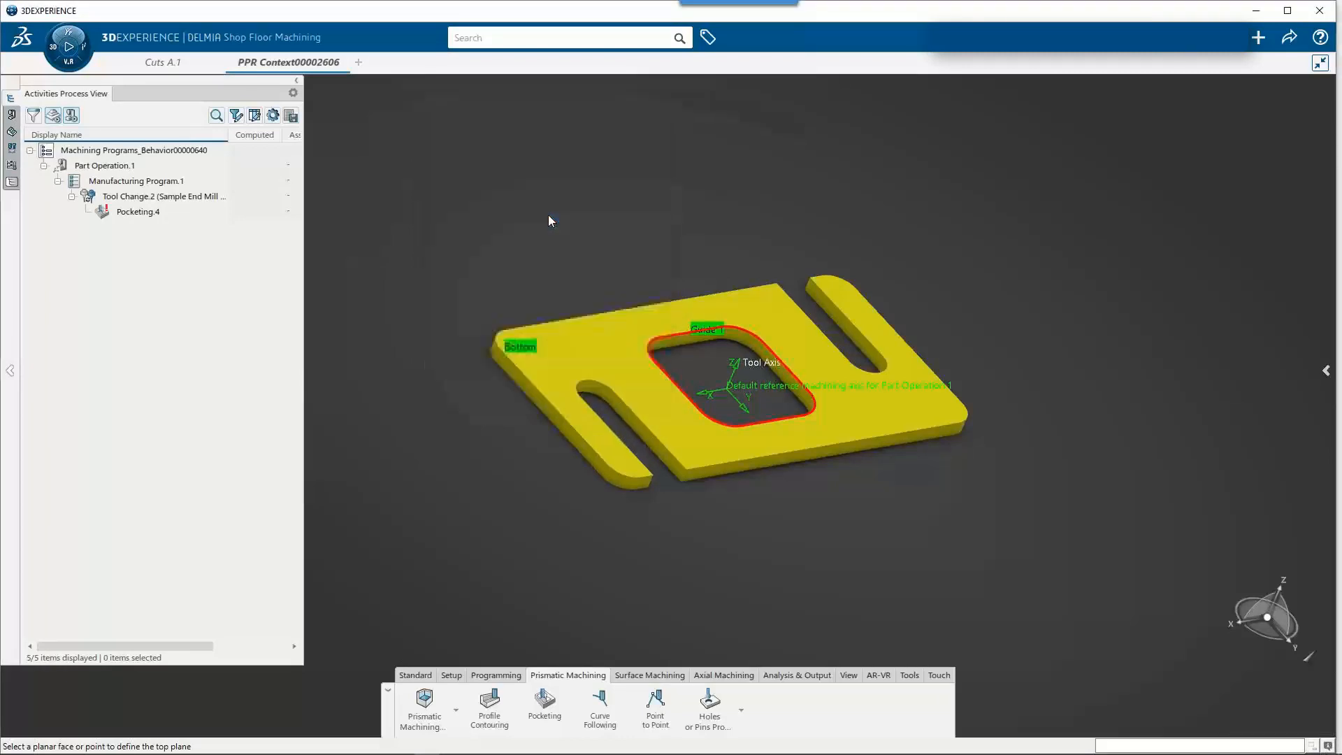
pyautogui.click(831, 313)
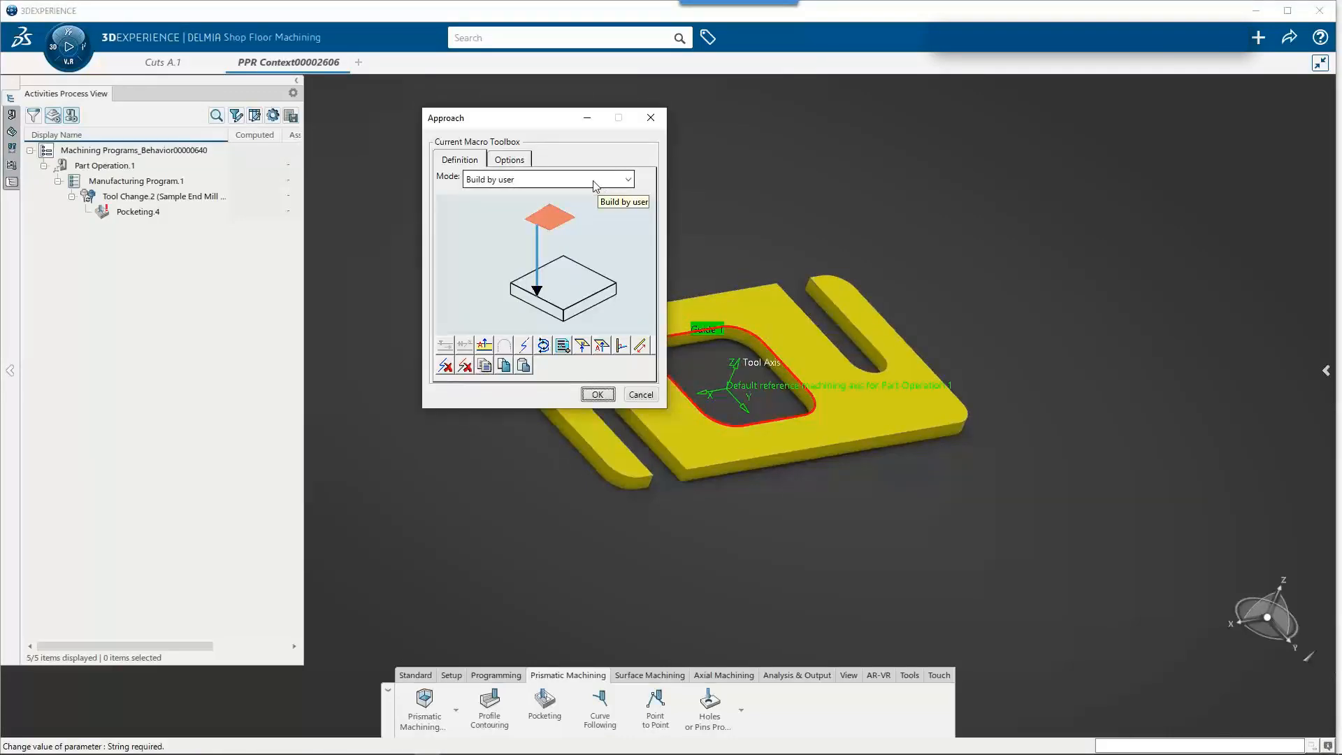
pyautogui.click(641, 395)
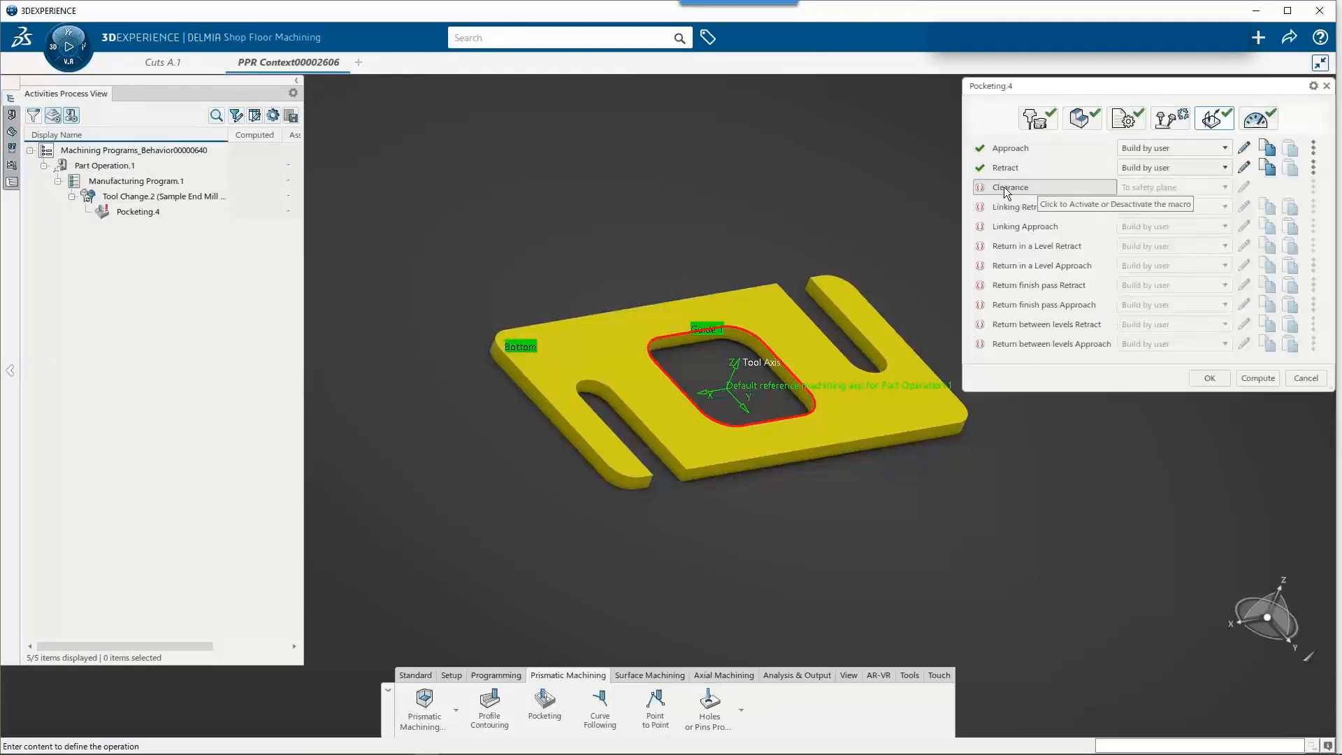
# - Activate the pocketing operation's Clearance macro in To safety plane mode
pyautogui.click(980, 187)
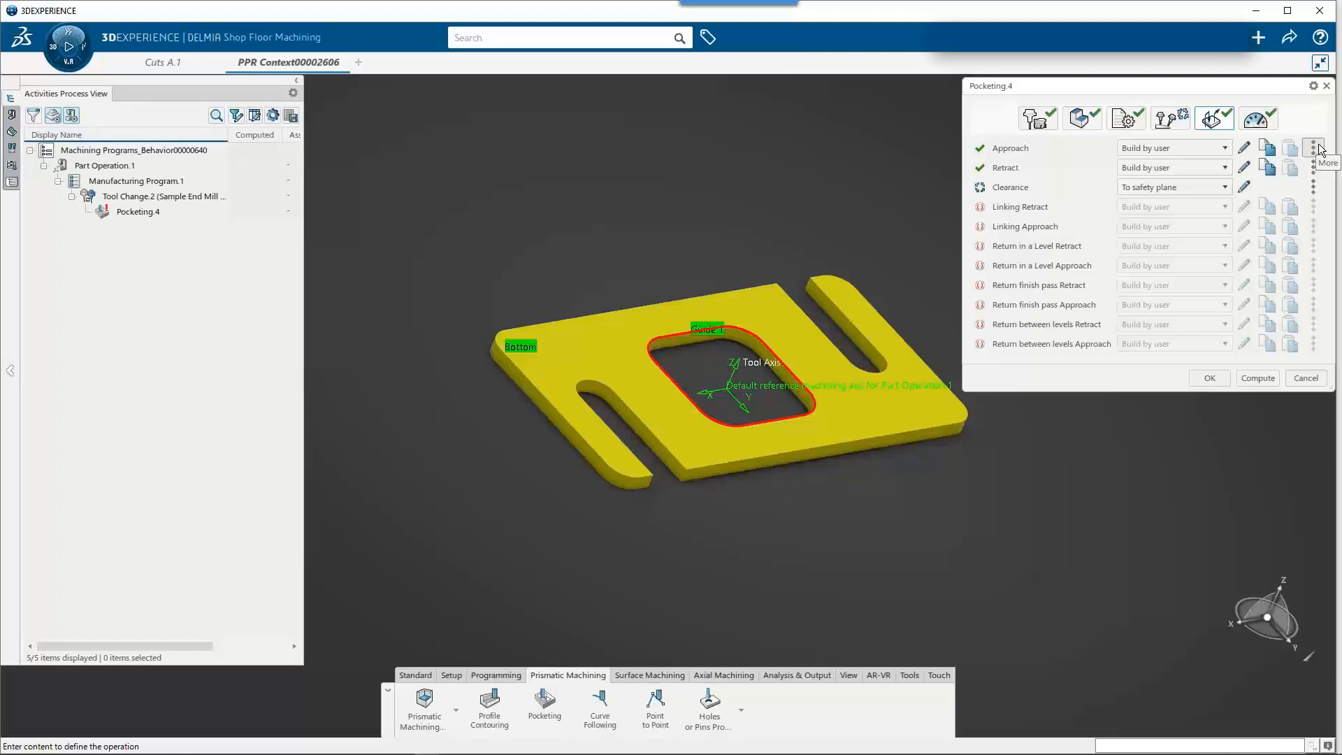
# - Review the pocketing operation's feedrates, spindle unit options, corner feedrate reduction and transition feedrate types, leaving Transition disabled
pyautogui.click(1254, 120)
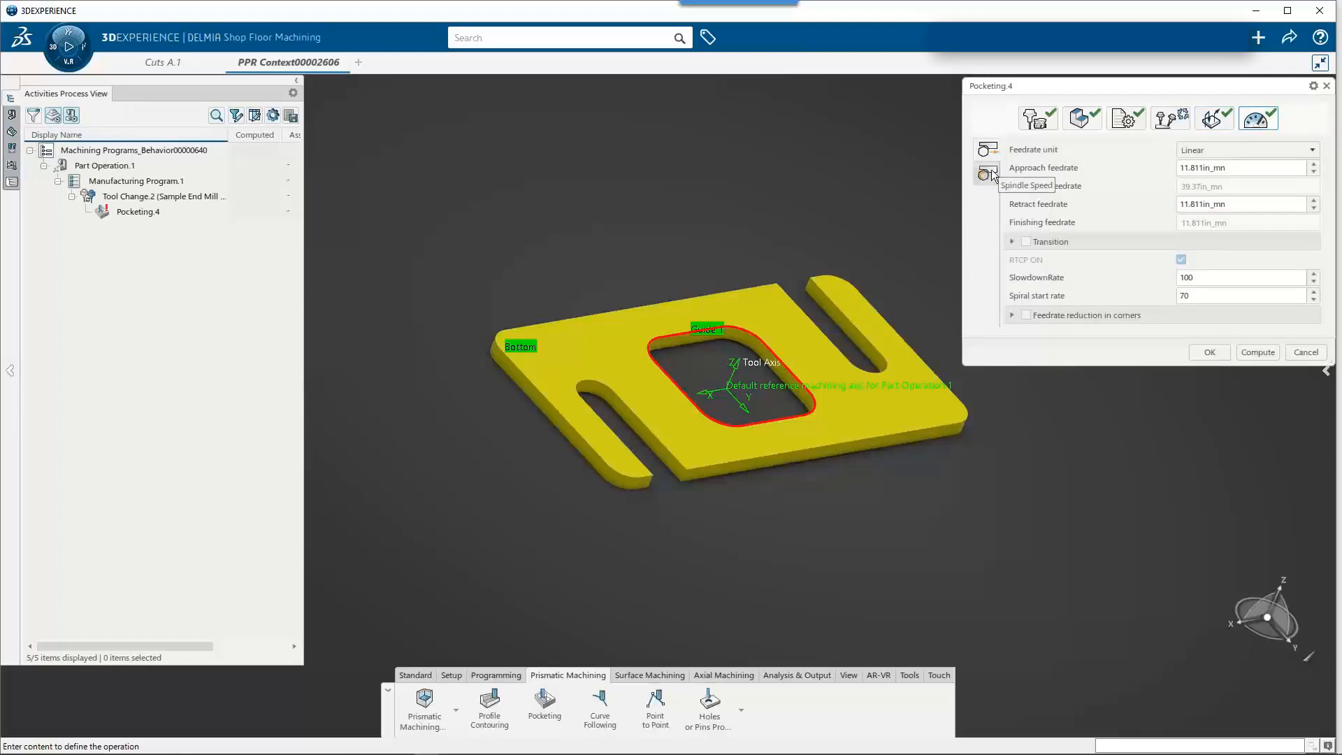
pyautogui.click(986, 179)
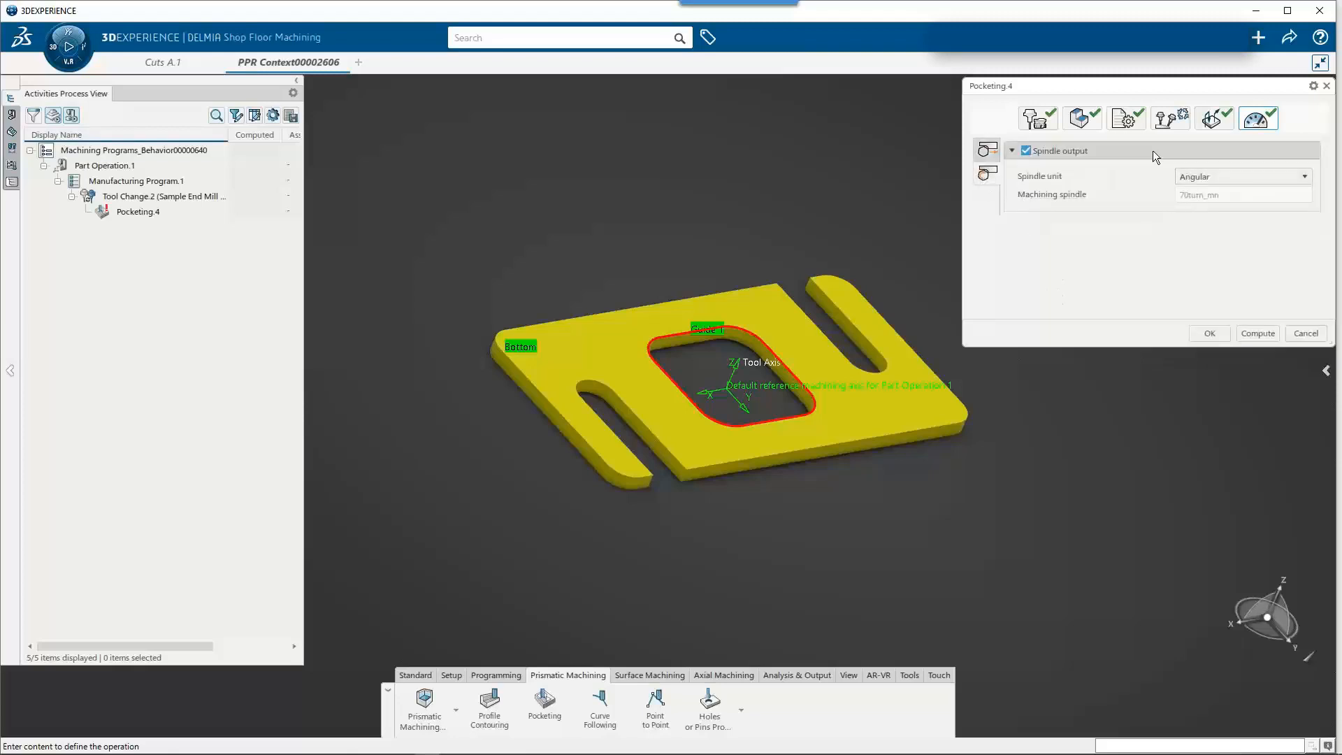
pyautogui.click(1218, 179)
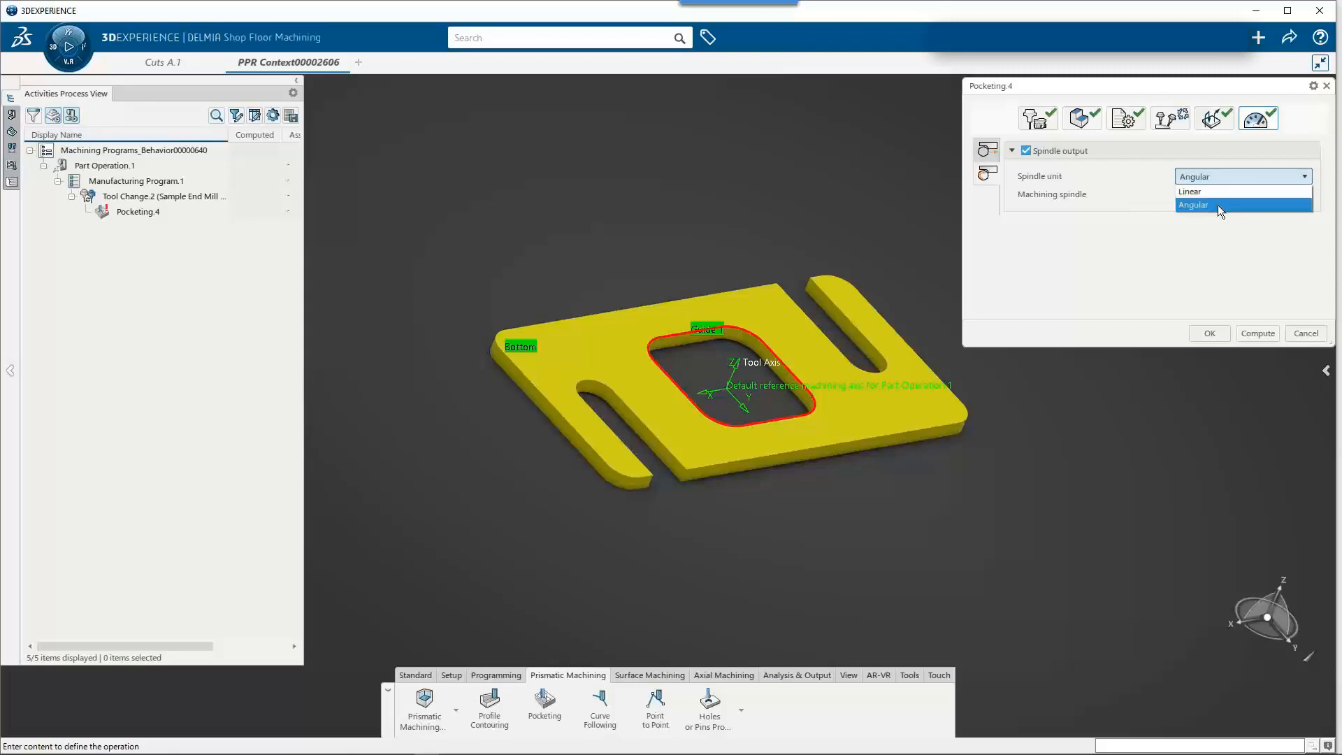
pyautogui.click(1221, 205)
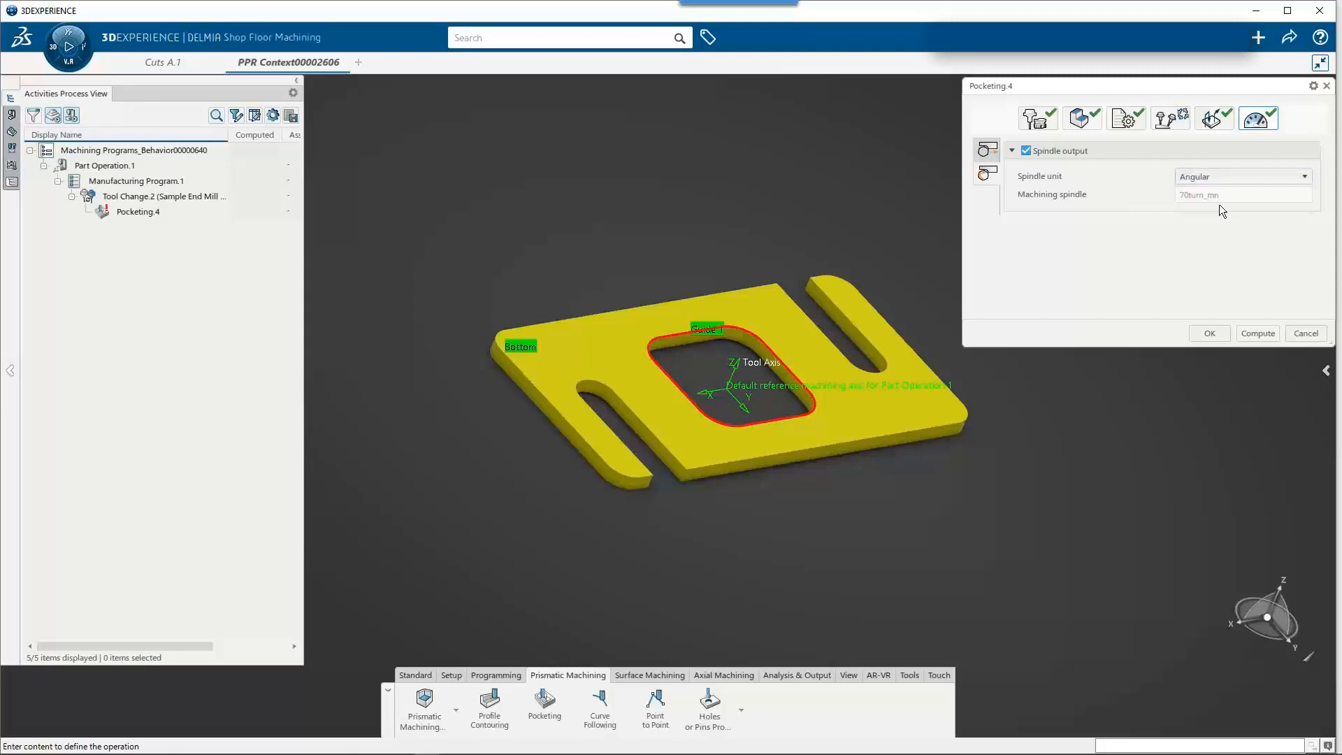
pyautogui.click(987, 145)
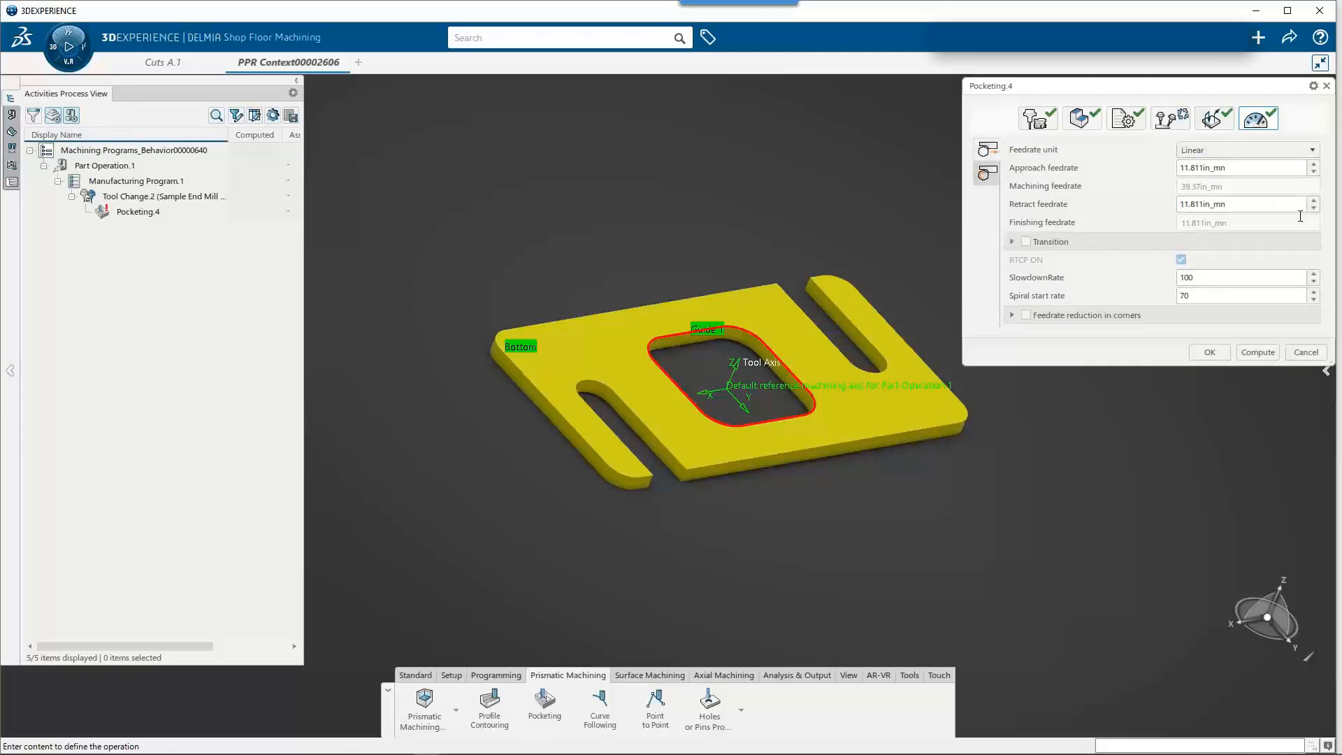
pyautogui.click(1011, 316)
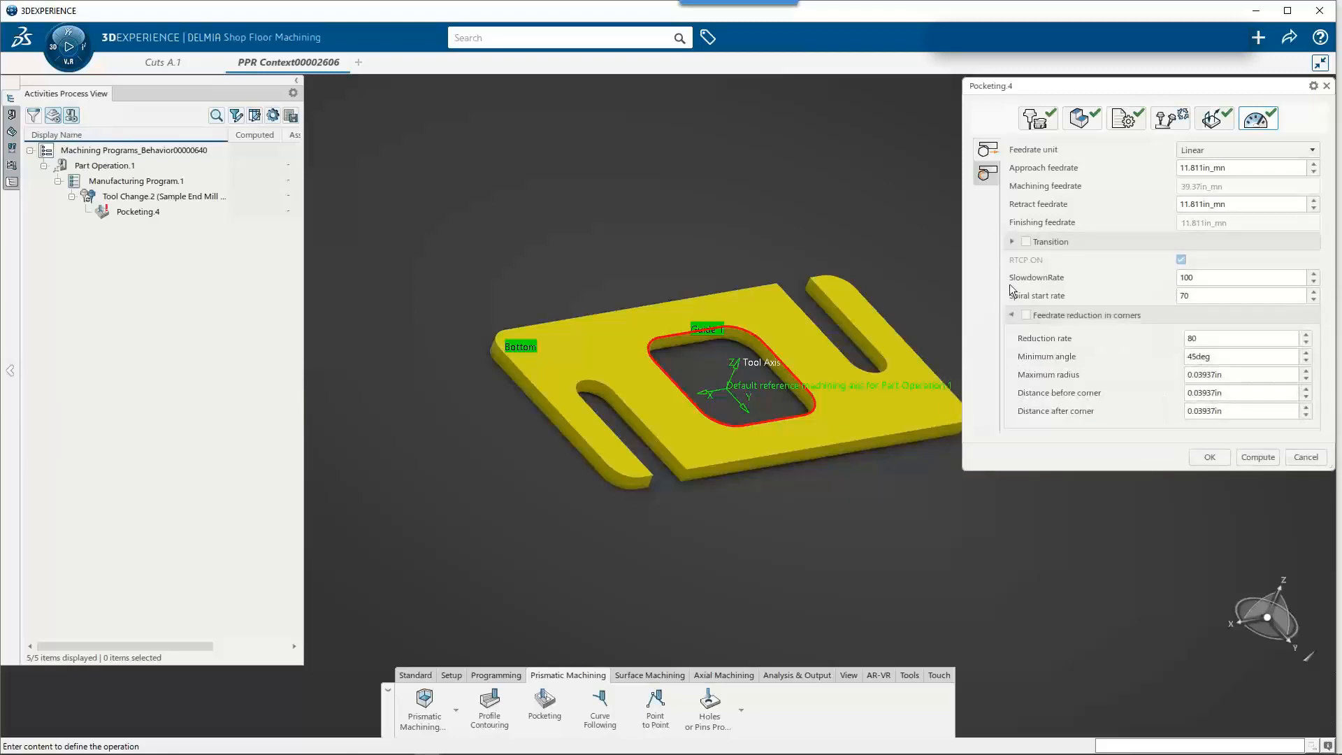
pyautogui.click(1012, 242)
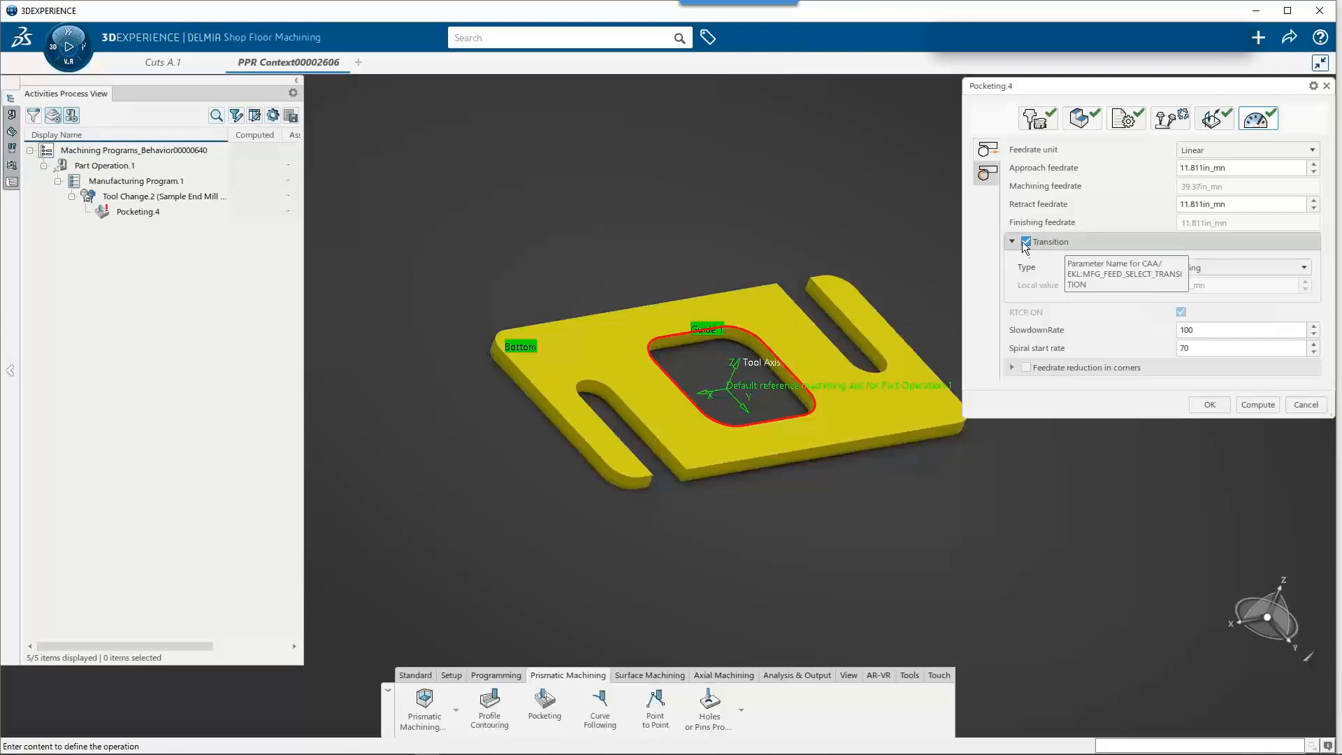
pyautogui.click(1247, 268)
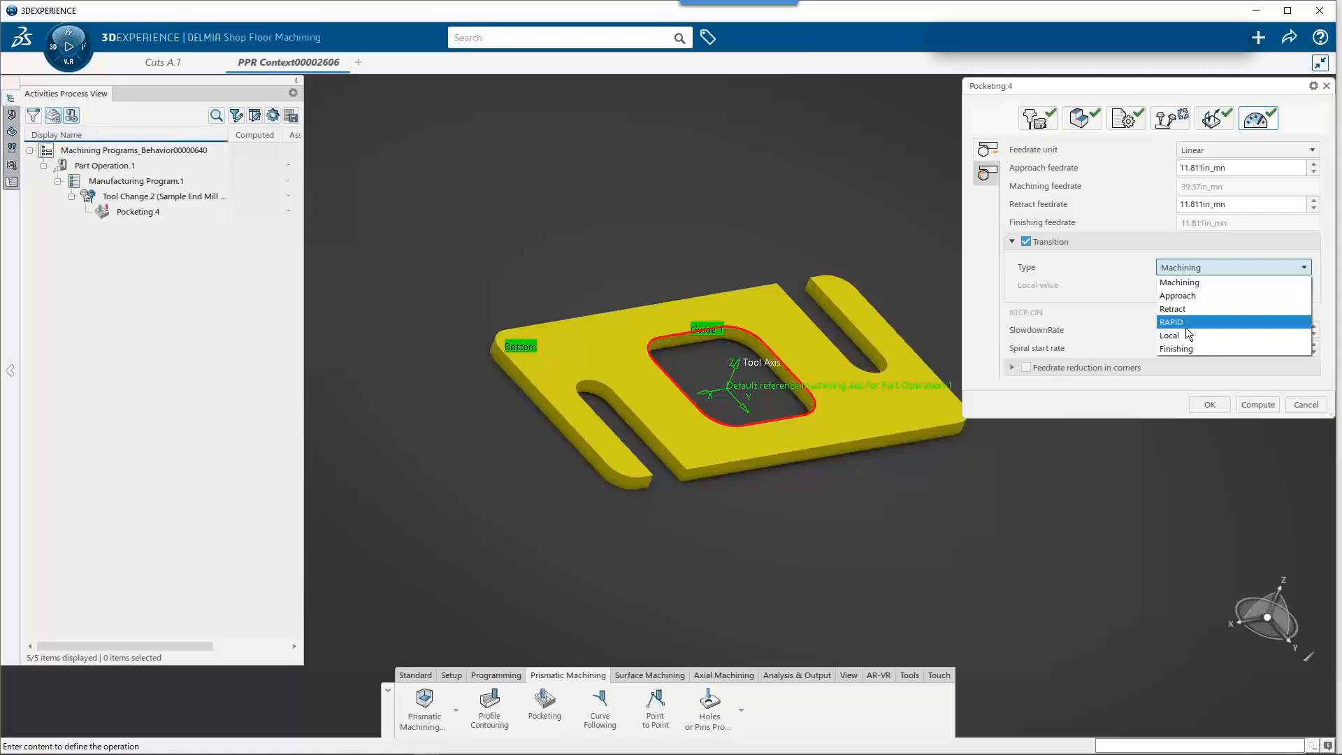
pyautogui.click(1026, 239)
pyautogui.click(1025, 241)
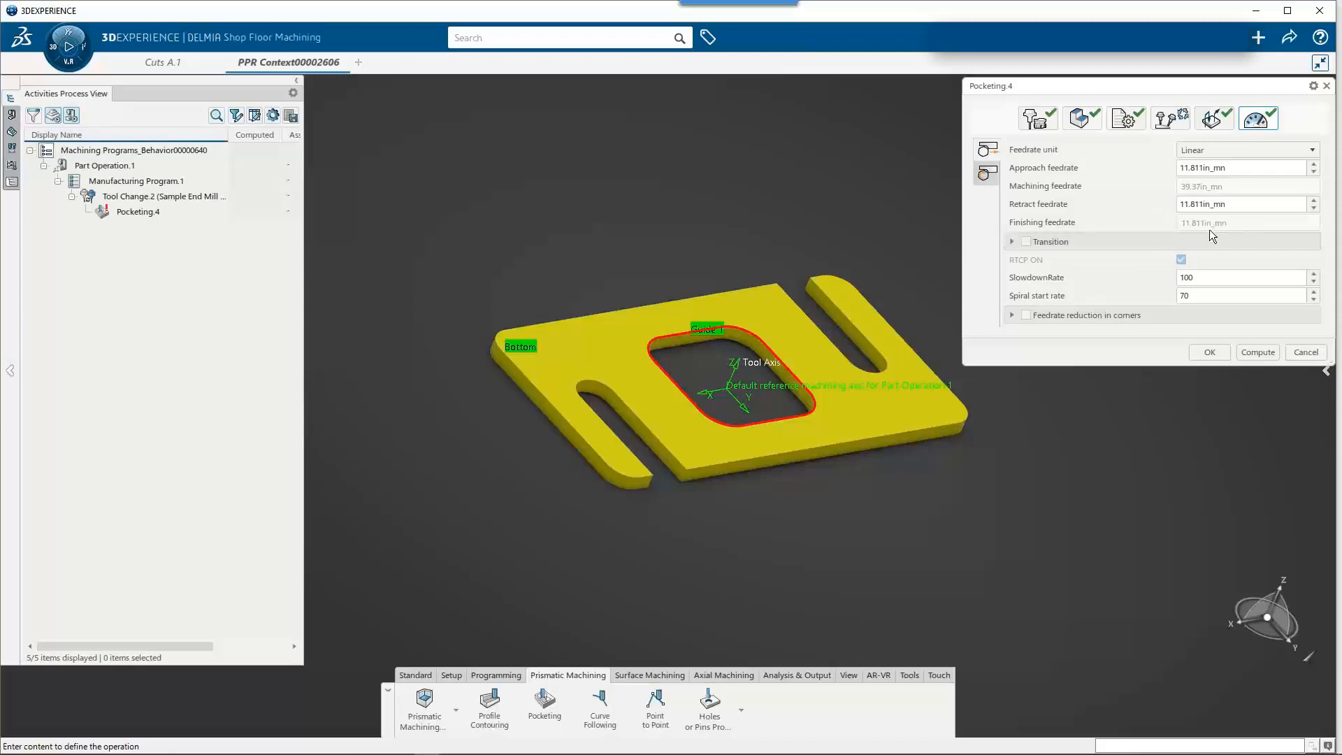
# - Compute the pocketing operation's tool path, play its simulation and accept the operation
pyautogui.click(1259, 353)
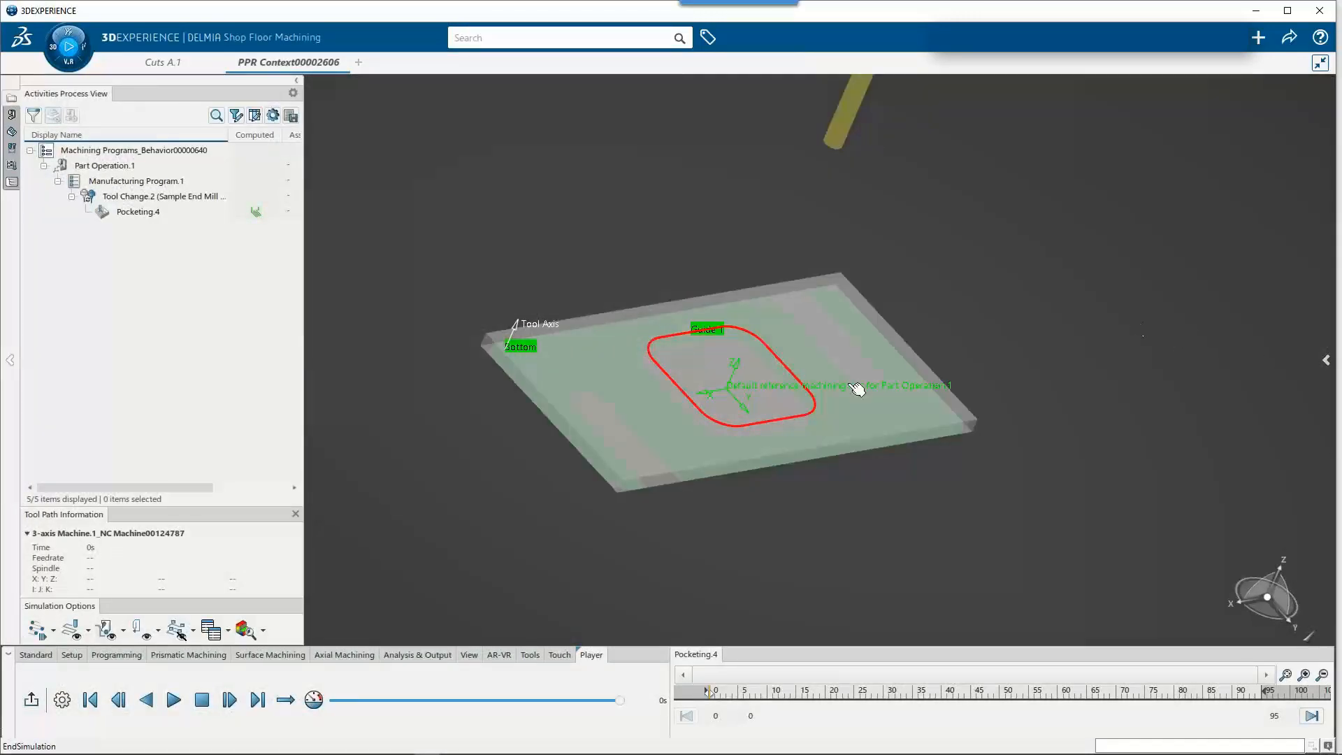
pyautogui.moveTo(938, 388); pyautogui.dragTo(892, 383, button='middle')
pyautogui.click(172, 706)
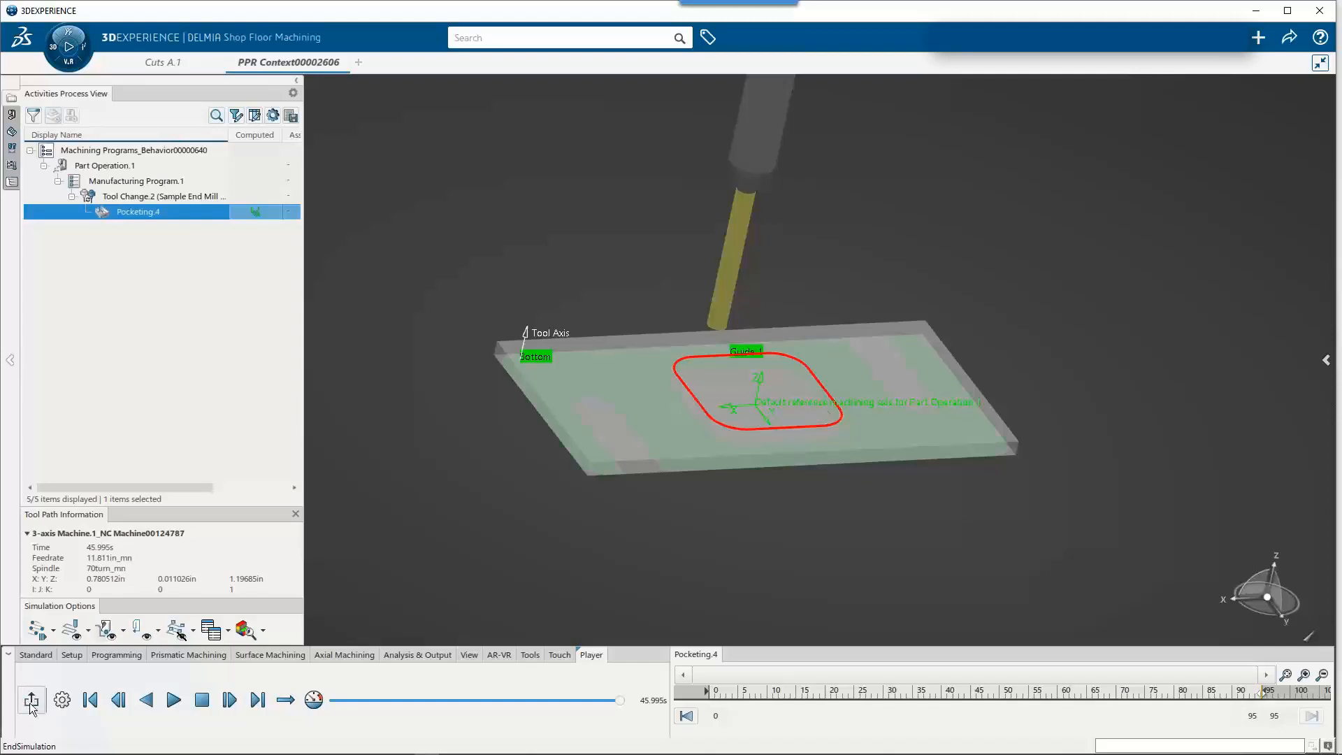
pyautogui.click(31, 702)
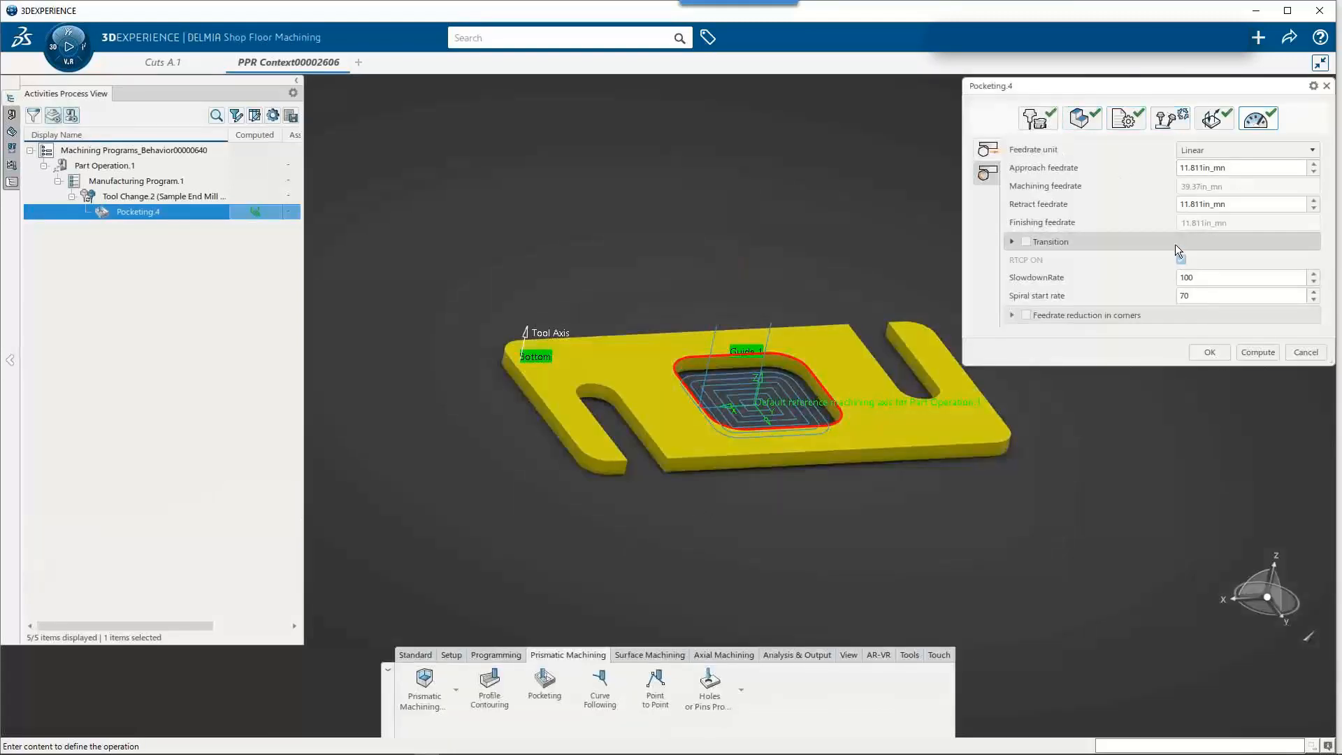
pyautogui.click(1208, 353)
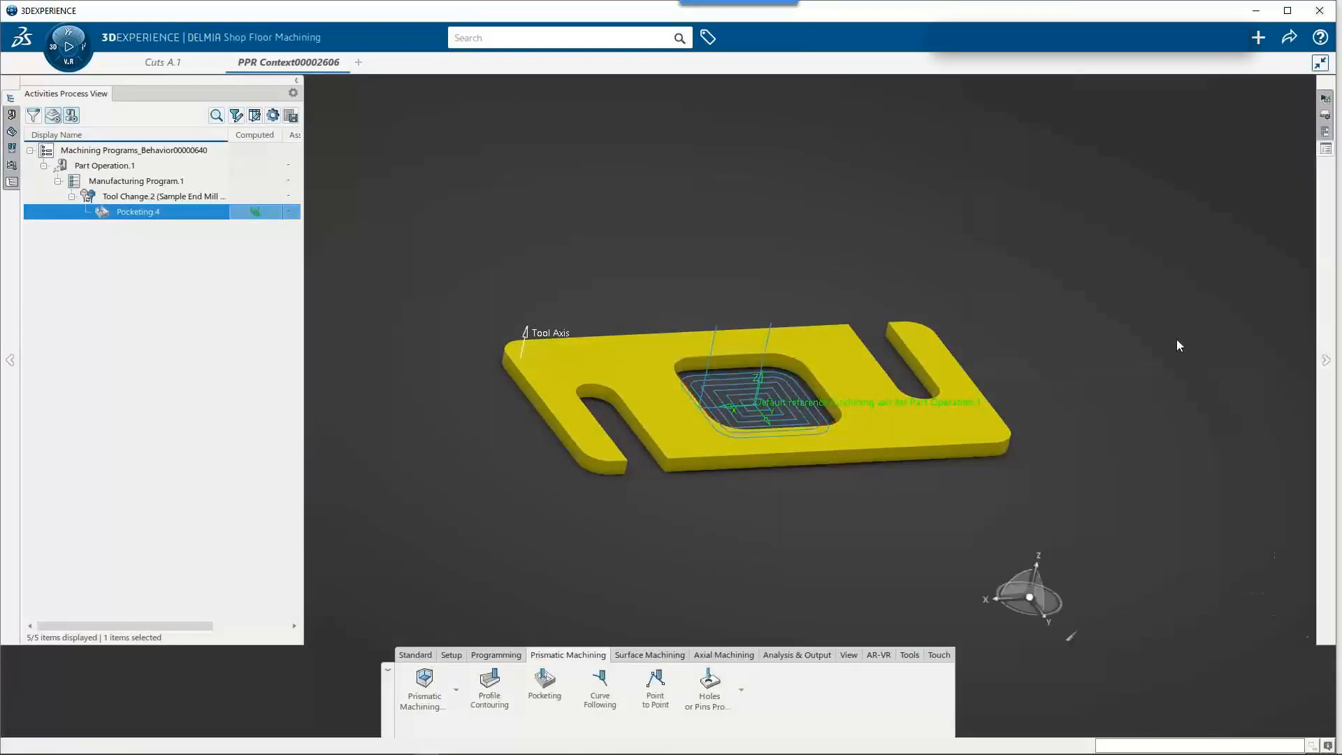
# - Inspect the computed pocketing tool path in the plate's central opening
pyautogui.click(265, 218)
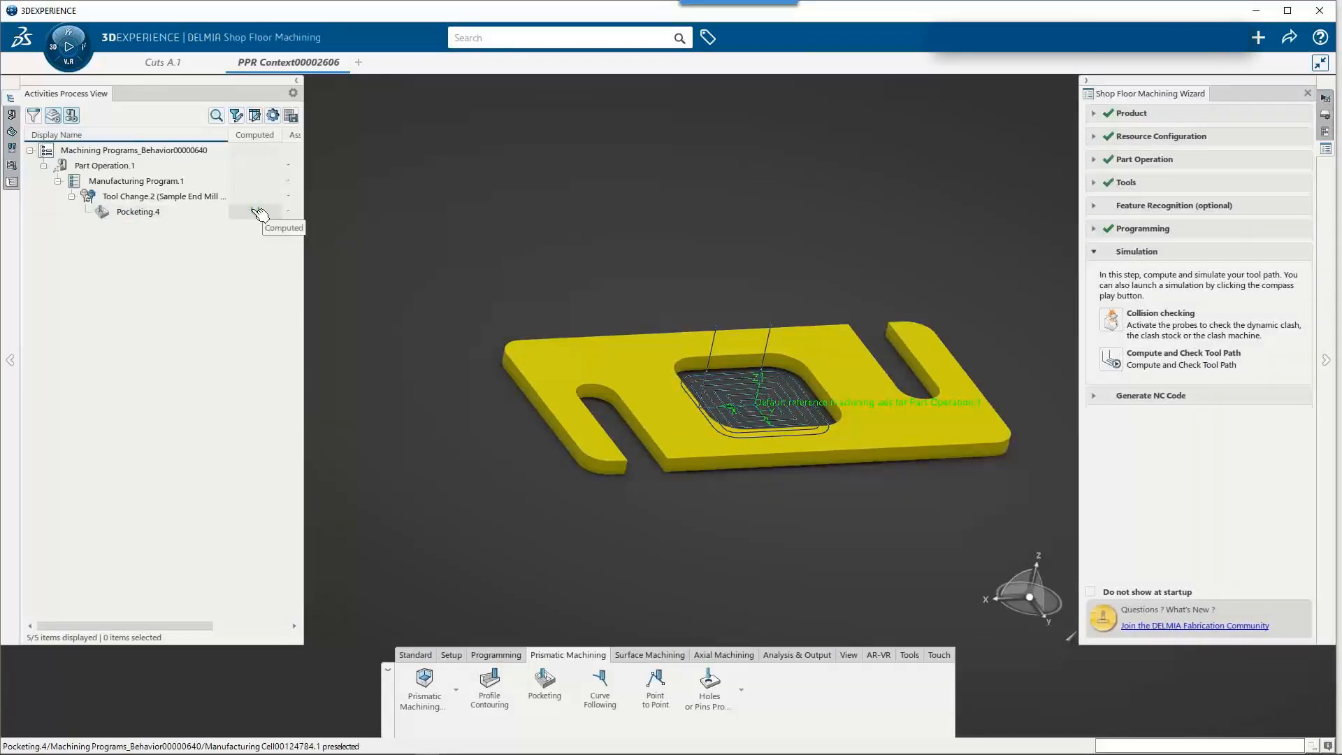
pyautogui.moveTo(519, 271)
pyautogui.mouseDown(button='middle')
pyautogui.moveTo(551, 300)
pyautogui.moveTo(551, 336)
pyautogui.moveTo(513, 321)
pyautogui.moveTo(510, 282)
pyautogui.mouseUp(button='middle')
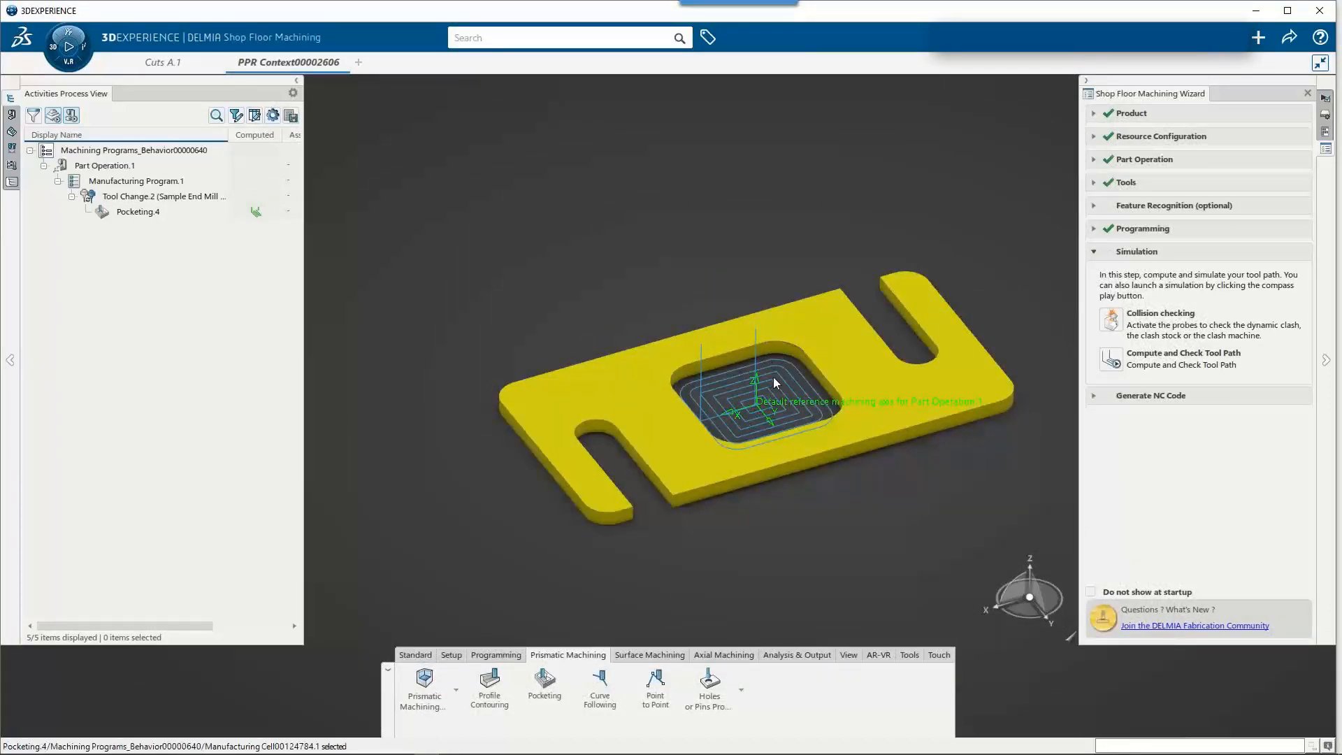
pyautogui.click(767, 211)
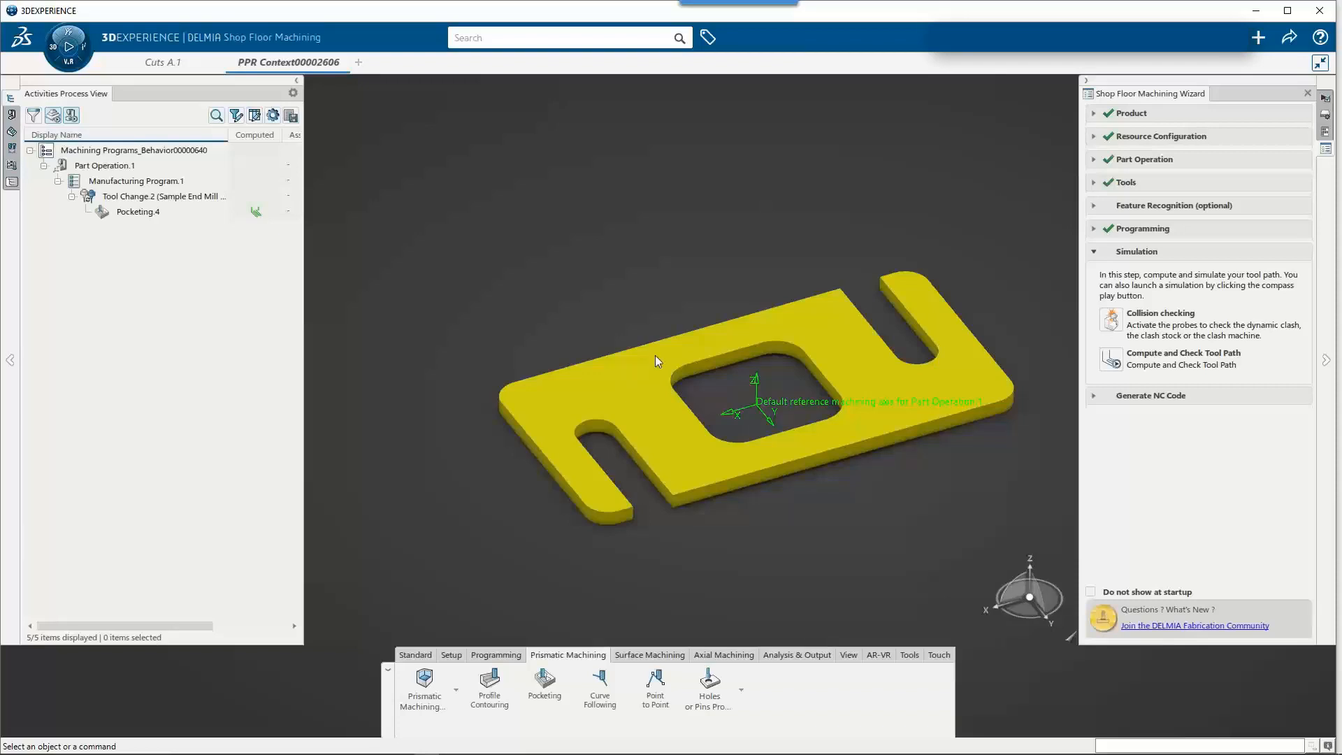
# - Insert a Profile Contouring operation after the pocketing operation in the manufacturing program
pyautogui.click(498, 692)
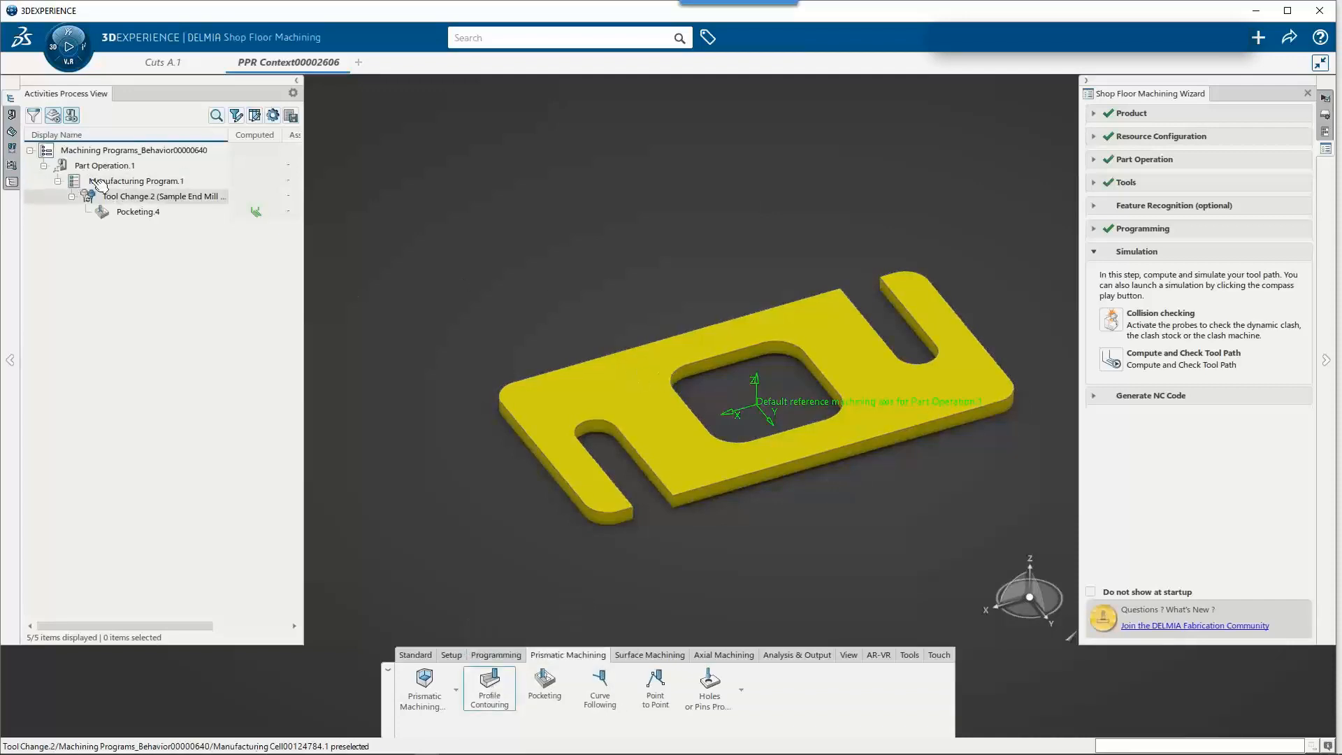
pyautogui.click(132, 215)
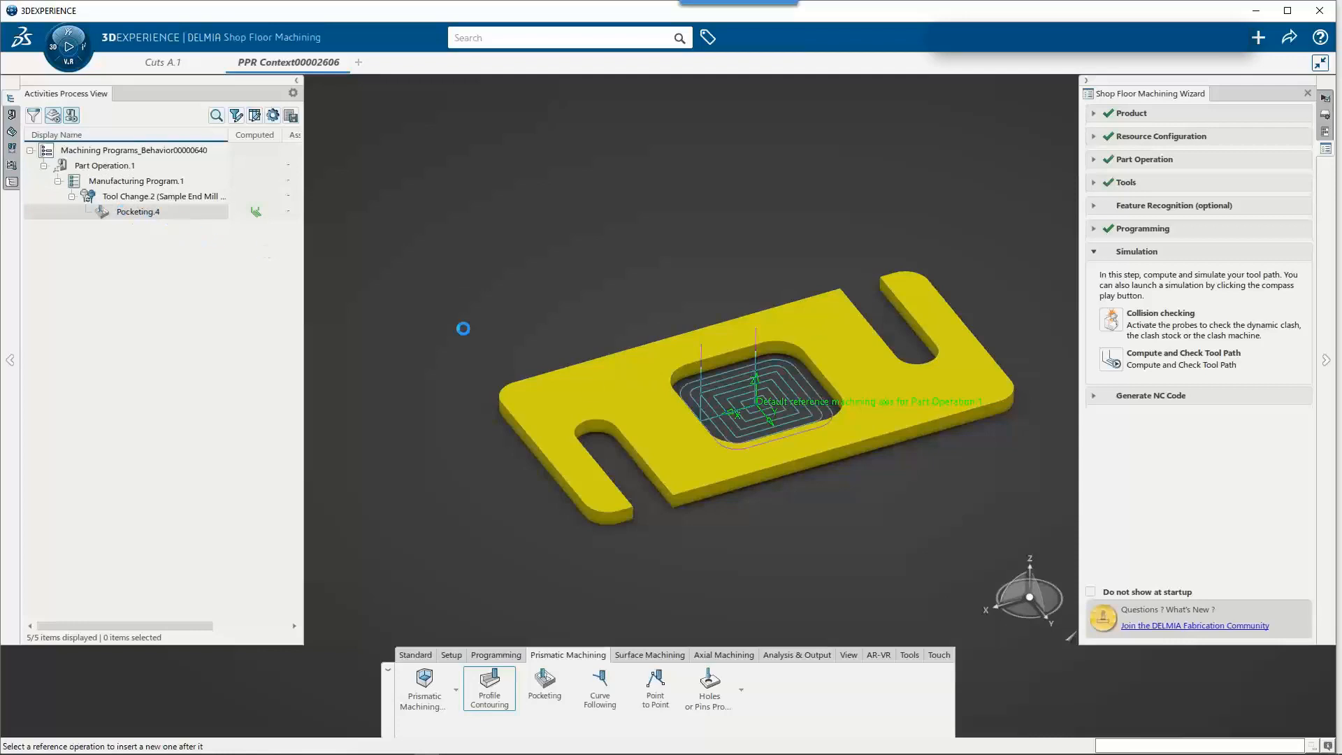
pyautogui.click(126, 211)
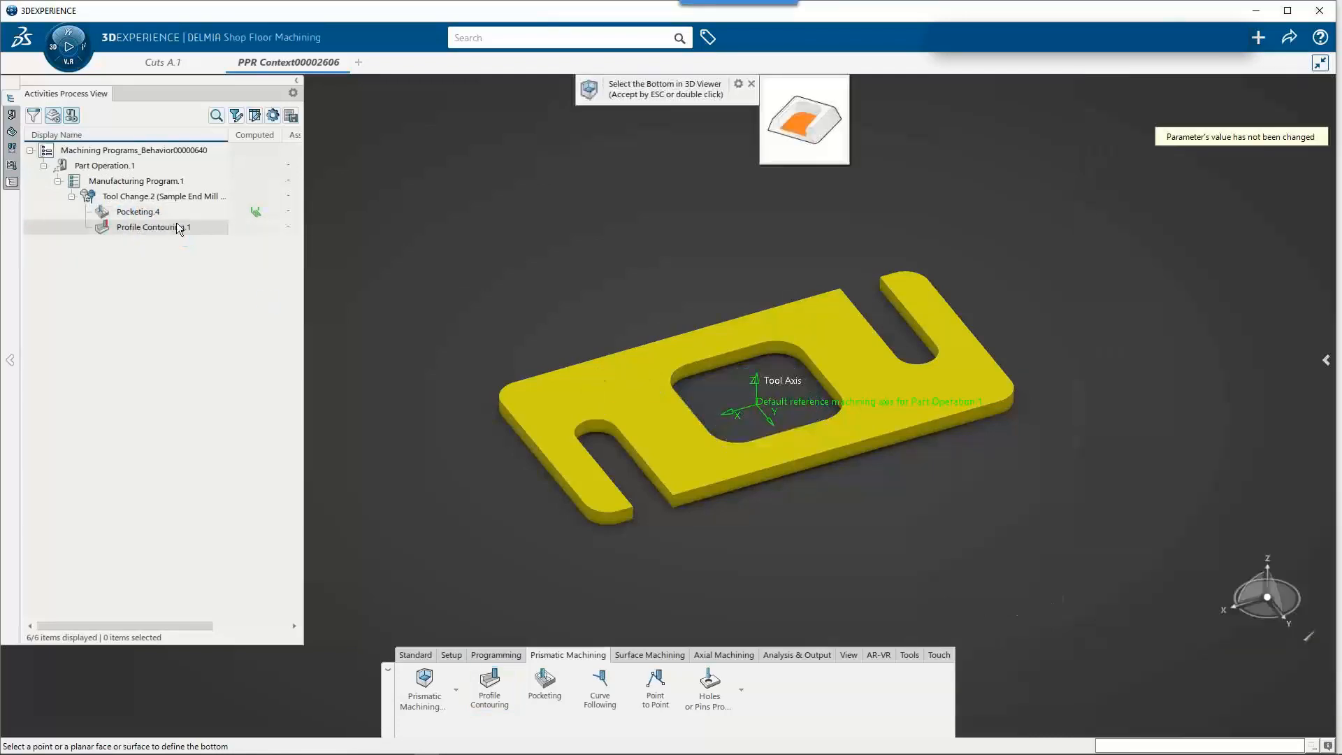
pyautogui.click(659, 397)
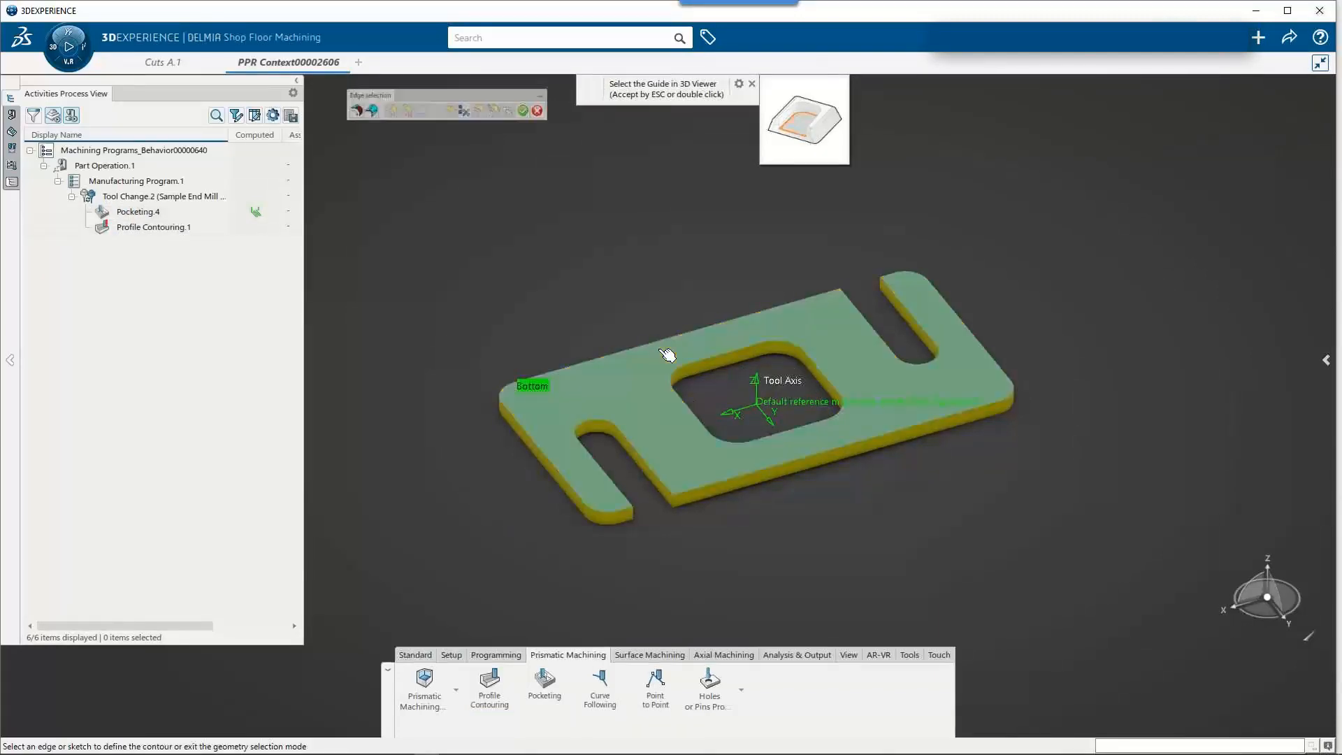
pyautogui.moveTo(562, 91); pyautogui.dragTo(539, 125)
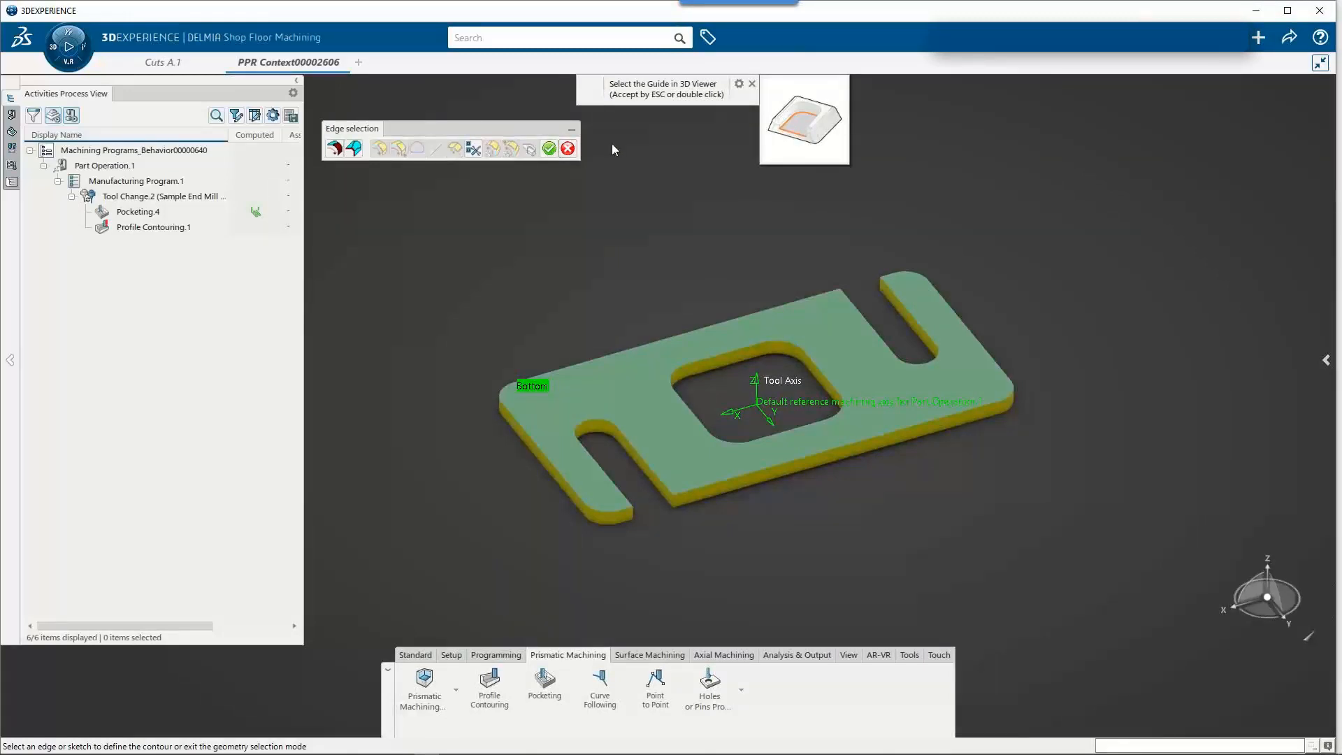
pyautogui.click(568, 148)
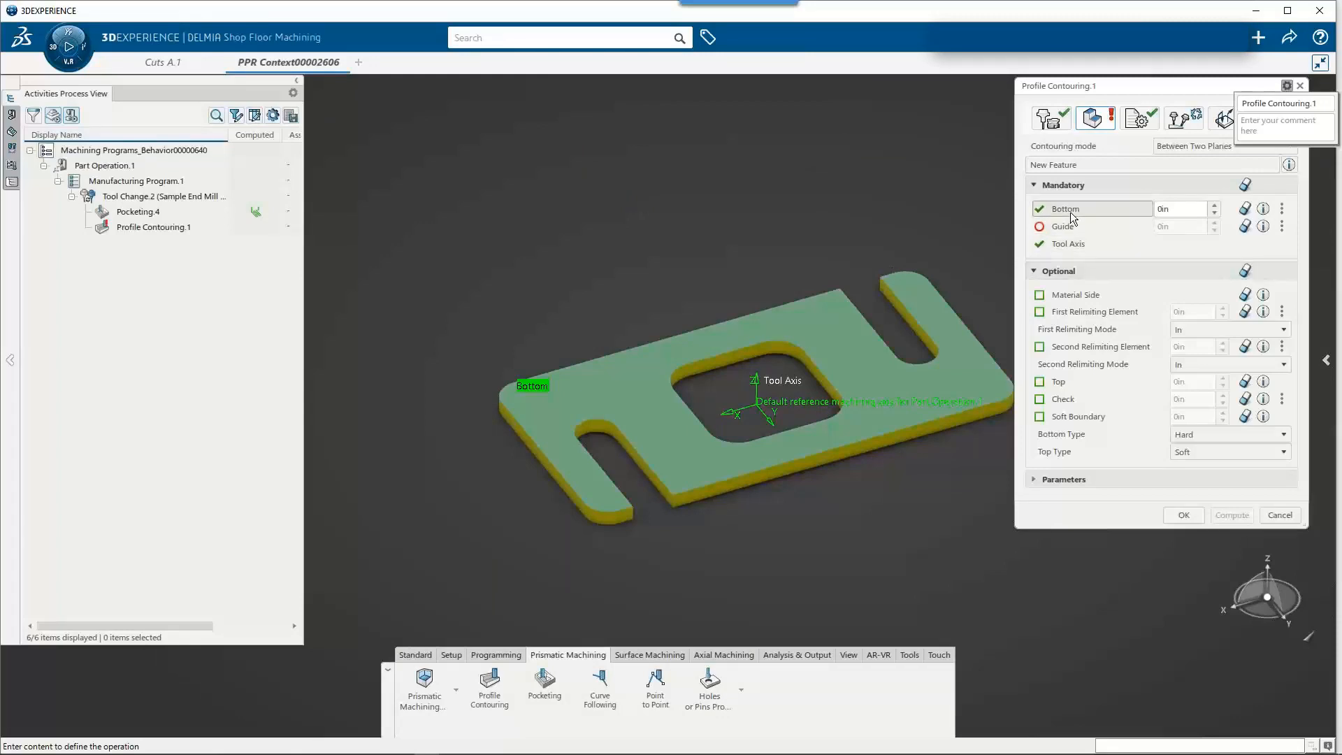
pyautogui.click(1245, 208)
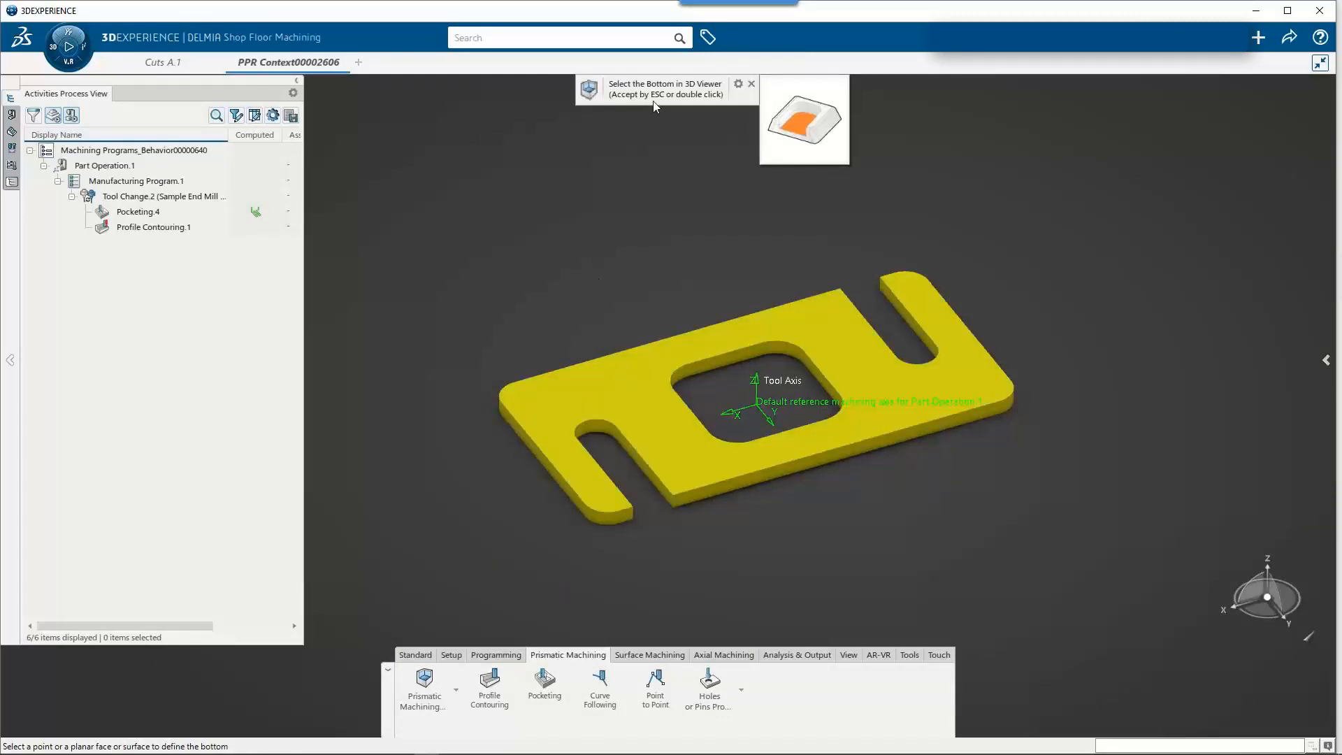
# - Define the underside of the plate as the profile contouring operation's bottom
pyautogui.moveTo(644, 261); pyautogui.dragTo(647, 118, button='middle')
pyautogui.click(667, 389)
pyautogui.moveTo(666, 230); pyautogui.dragTo(665, 335, button='middle')
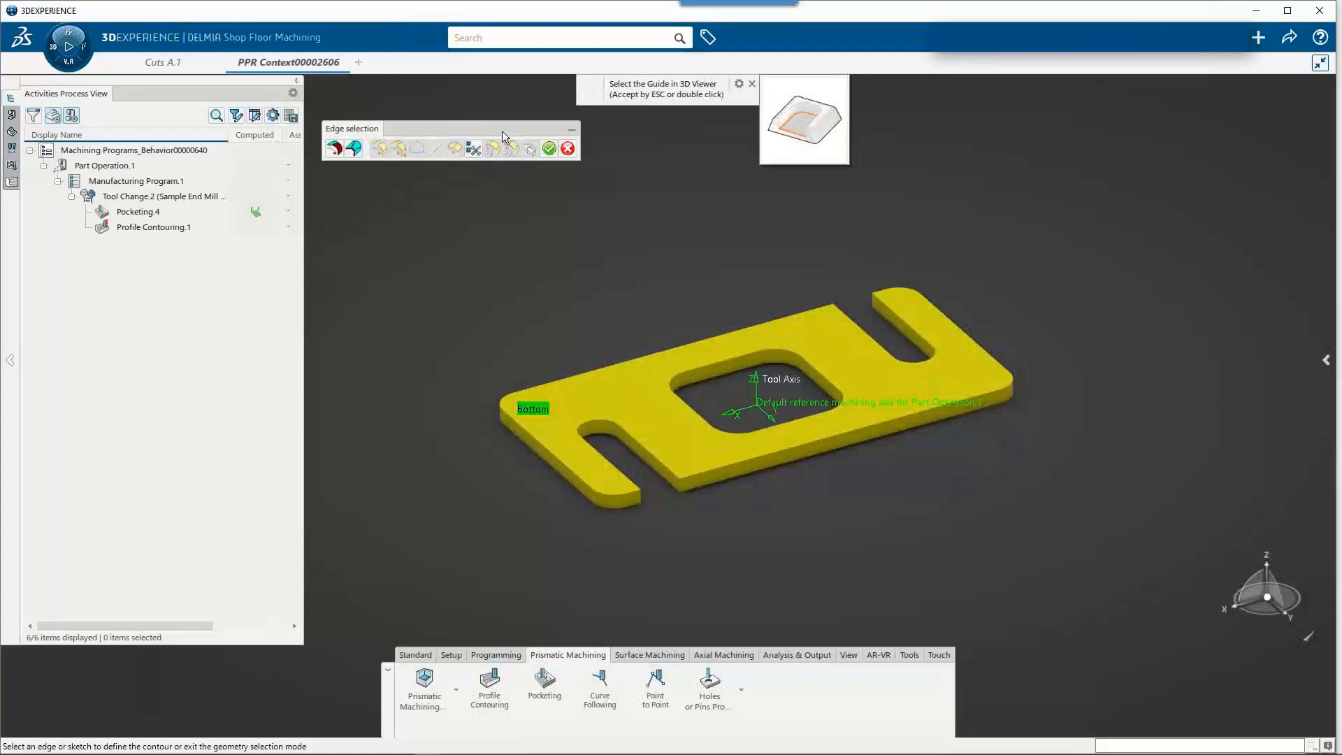
# - Define the contouring guide as the closed contour around the plate's outer upper edge, including both side slots
pyautogui.click(660, 462)
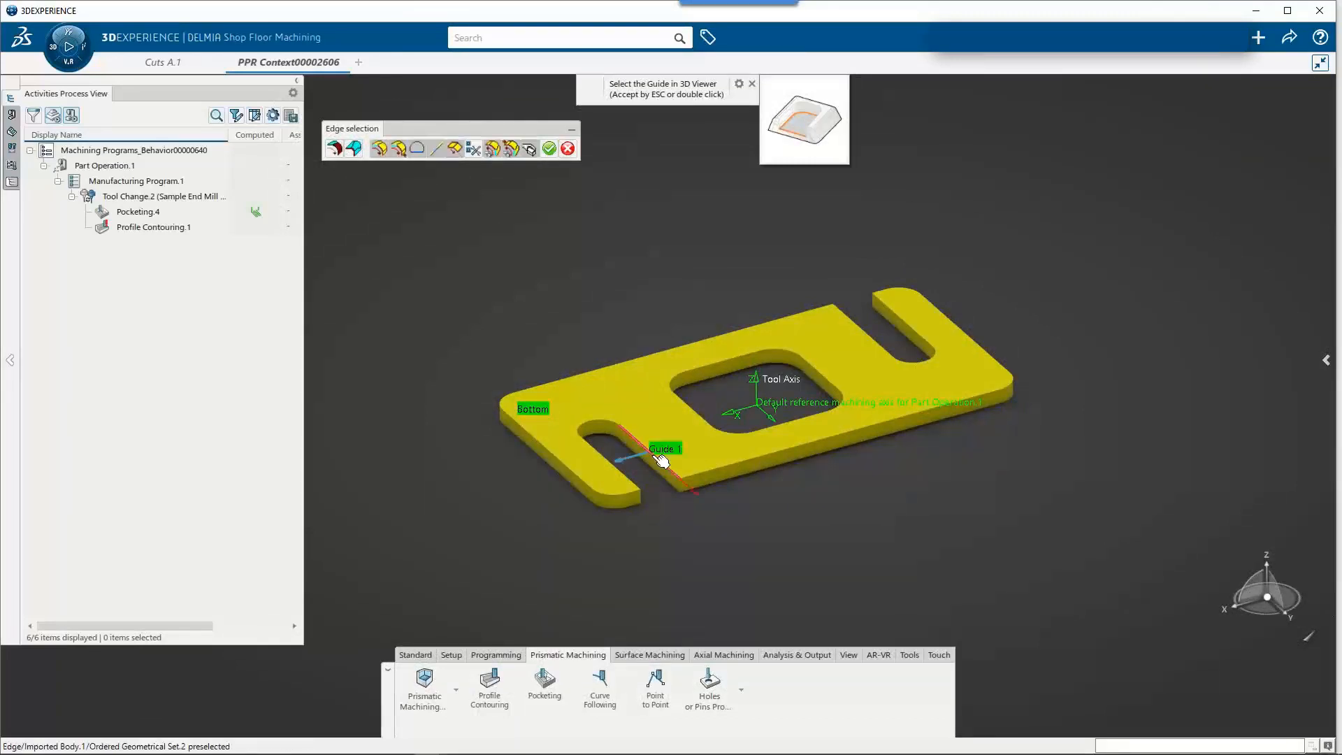
pyautogui.click(701, 472)
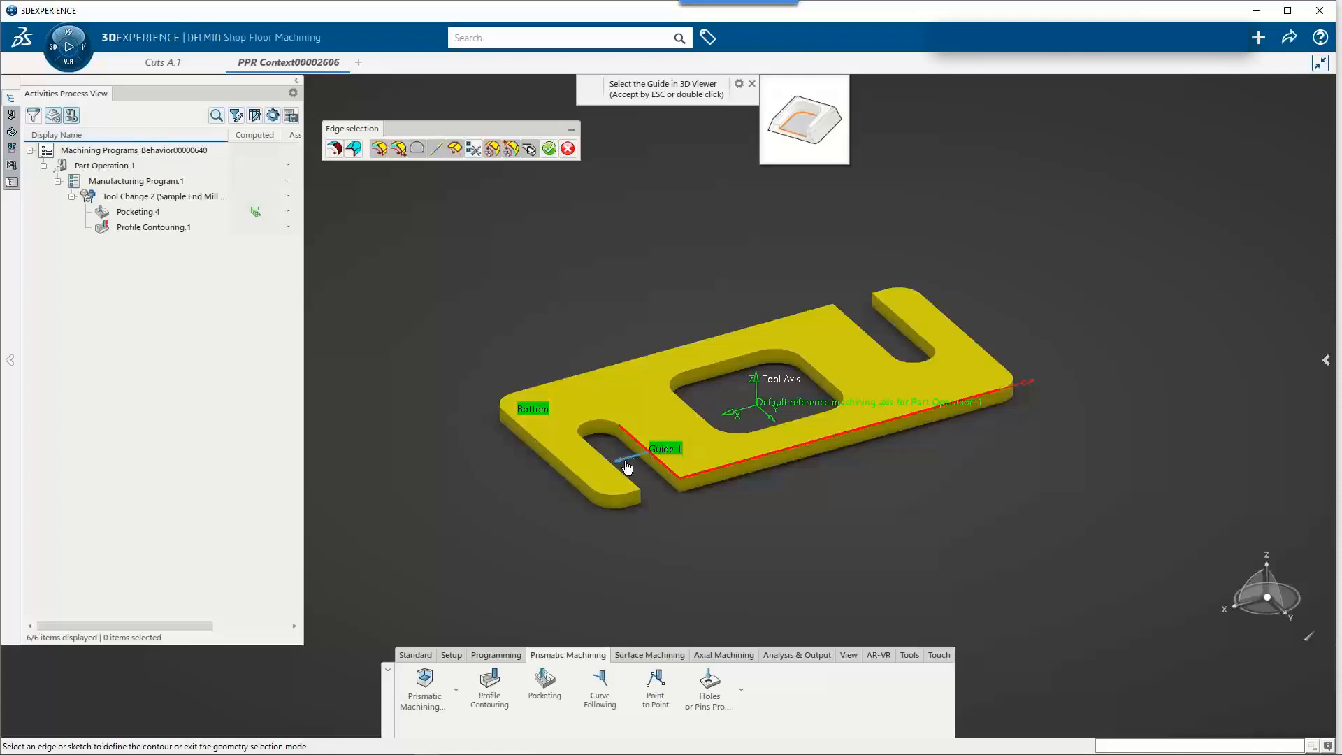
pyautogui.click(378, 149)
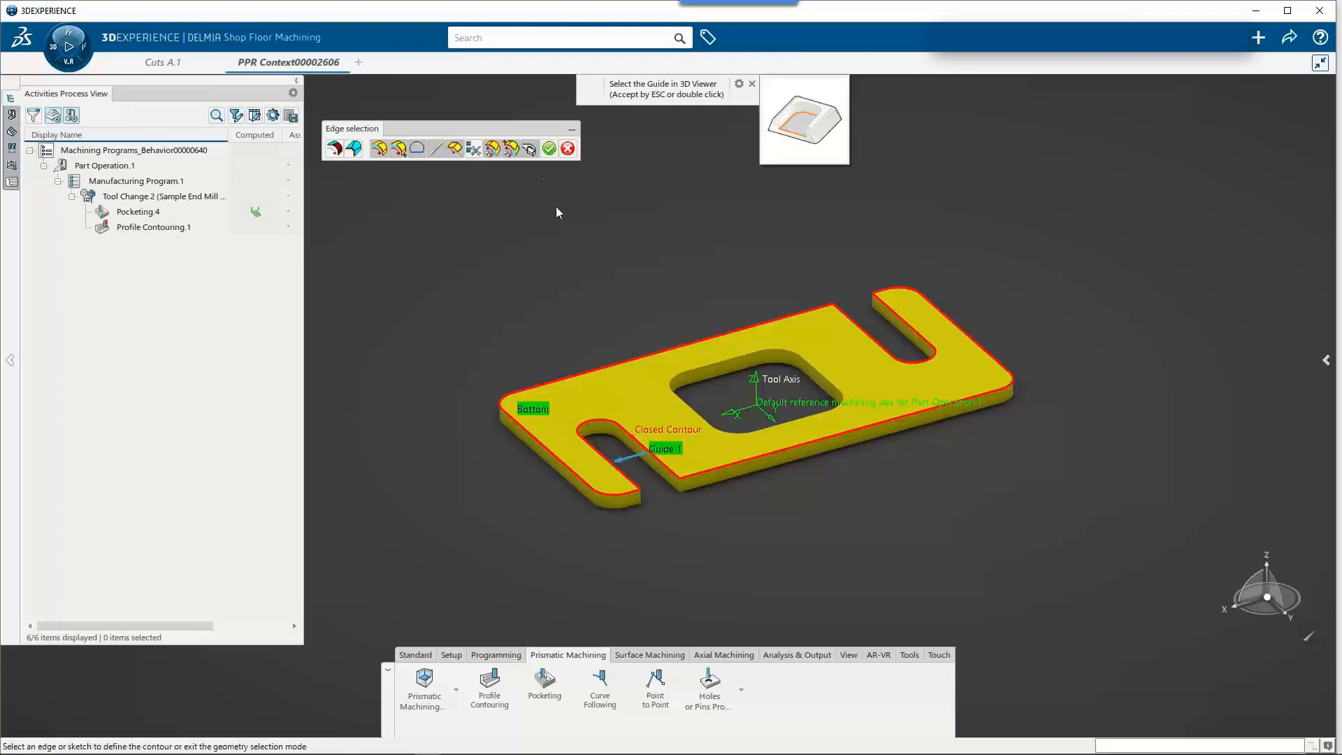
pyautogui.click(549, 148)
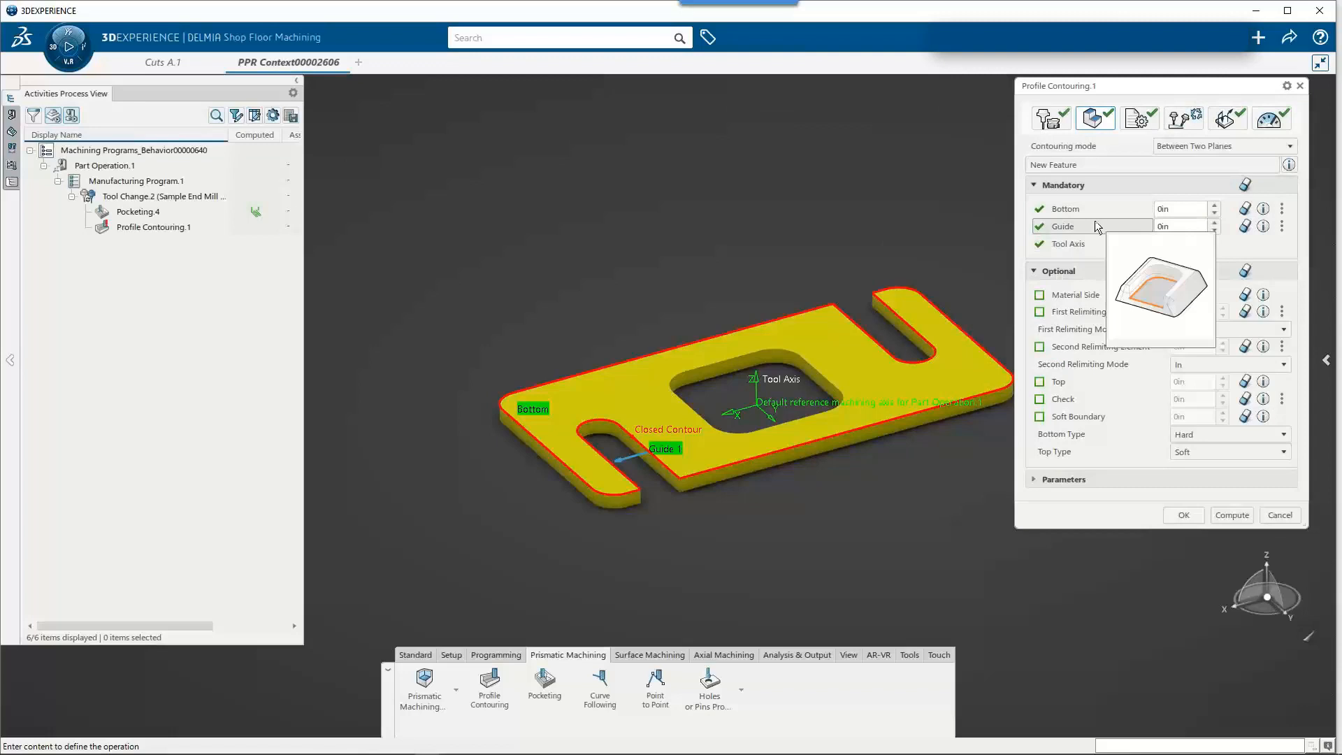
# - Activate the profile contouring operation's Clearance macro in To safety plane mode and accept the operation
pyautogui.click(1226, 119)
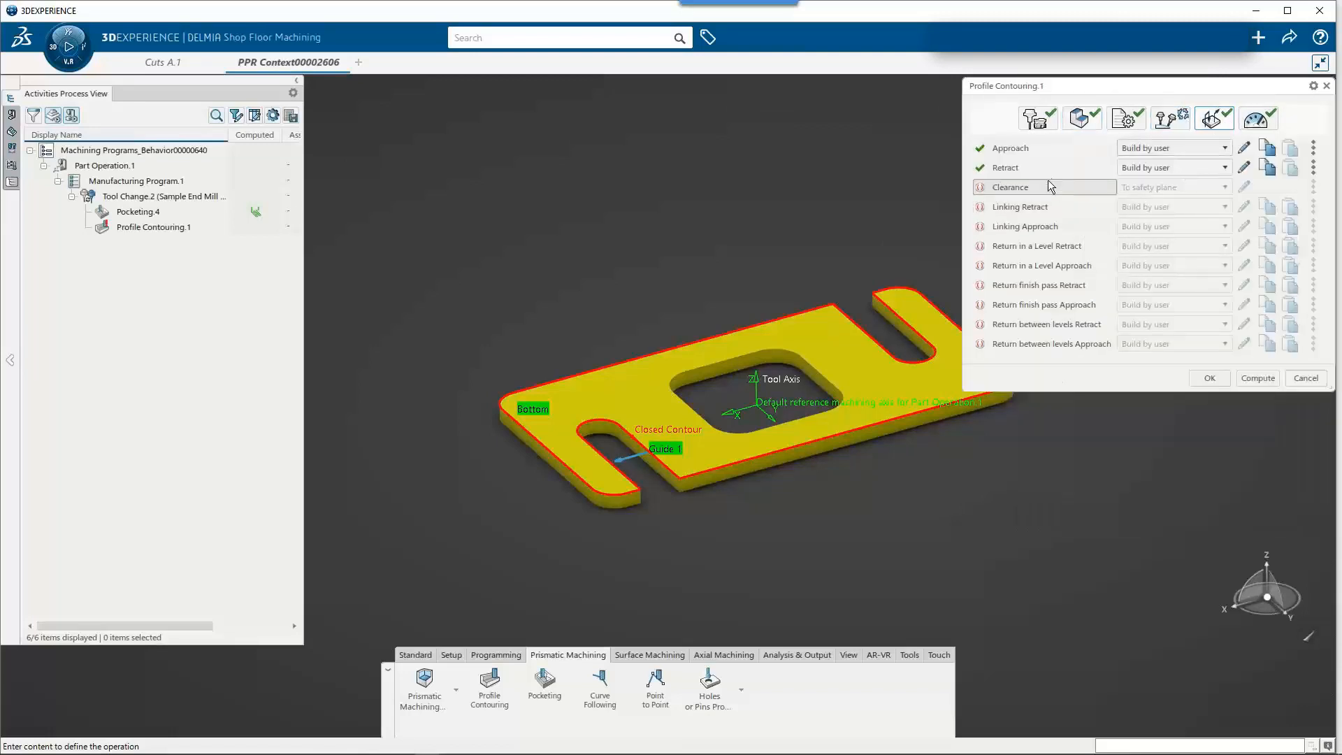
pyautogui.click(988, 186)
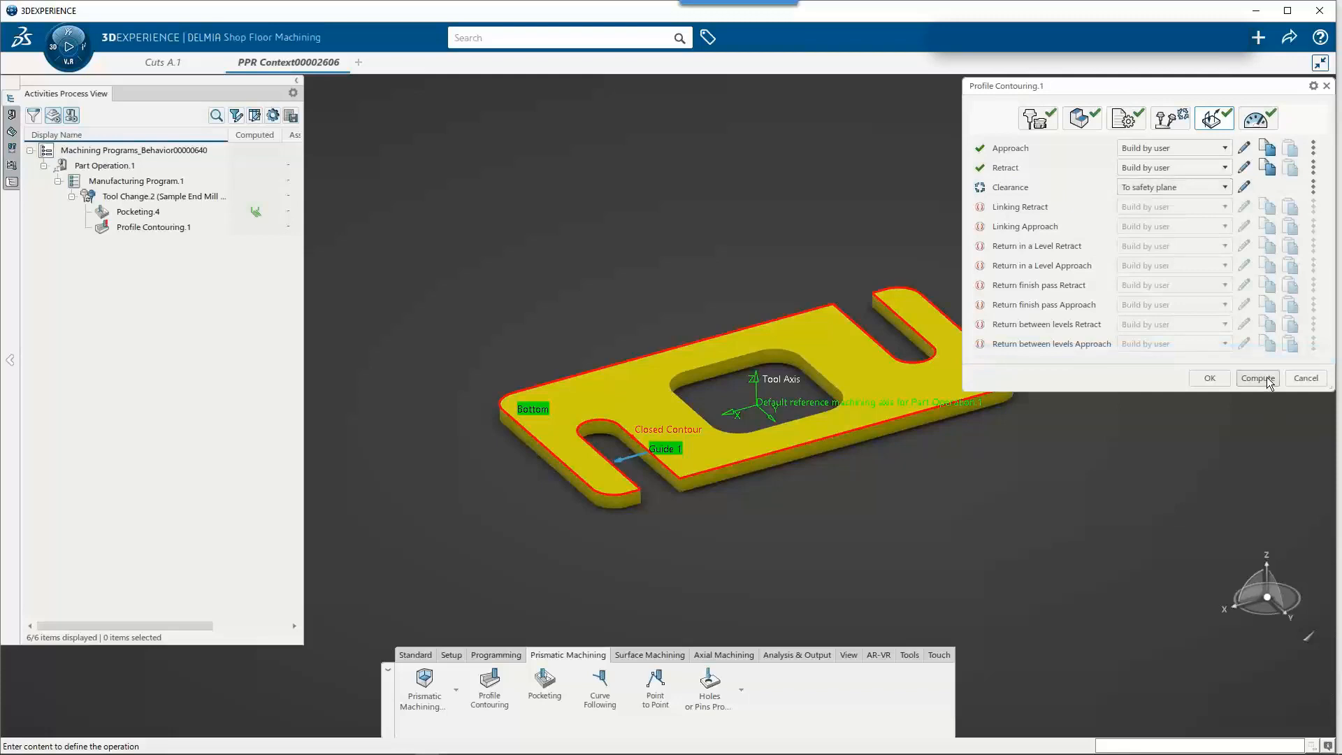
pyautogui.click(1221, 379)
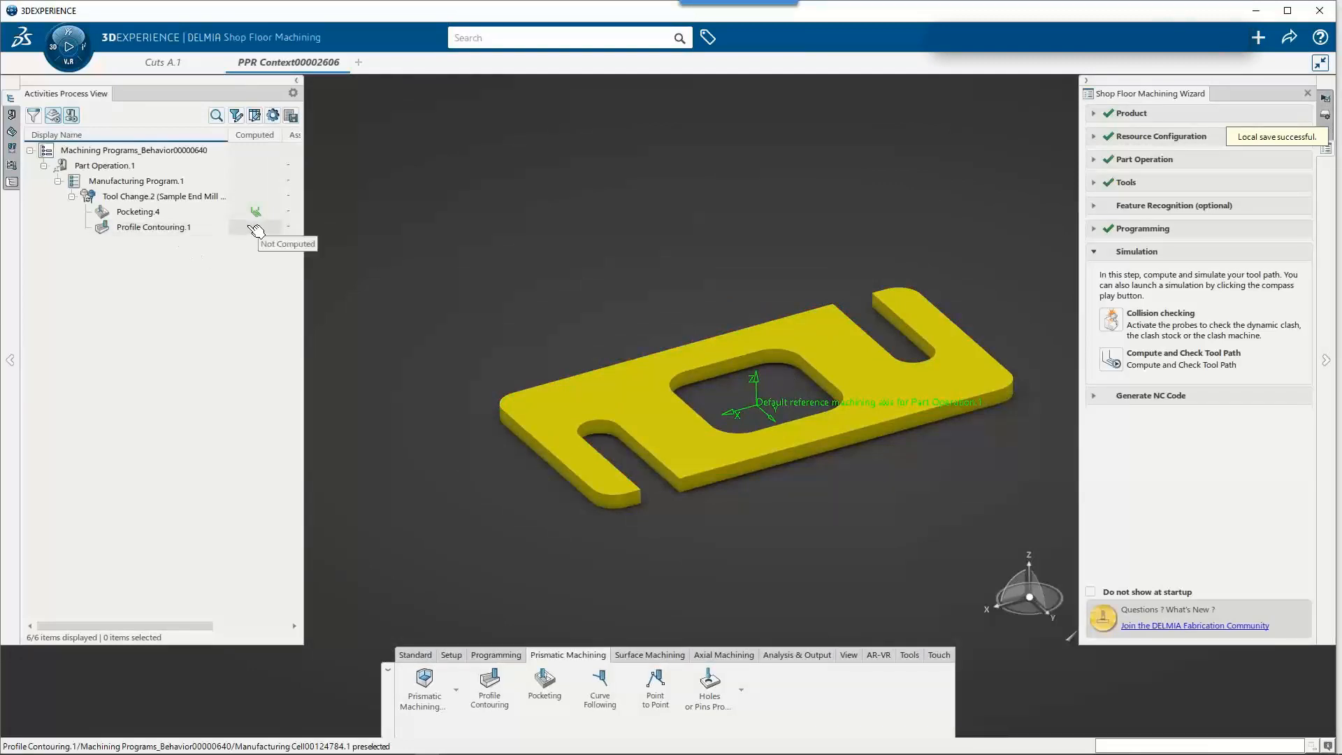
# - Compute the profile contouring operation's tool path and display it around the plate for inspection
pyautogui.click(172, 228)
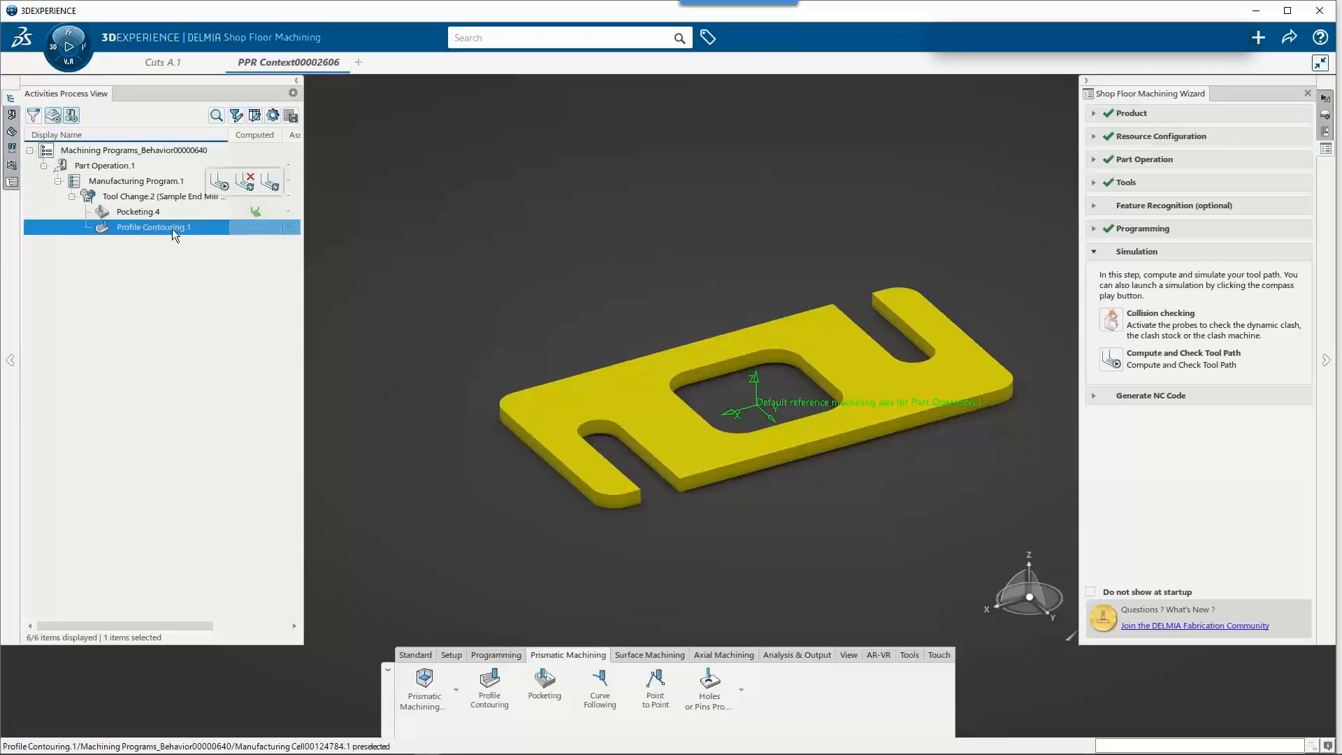
pyautogui.click(242, 183)
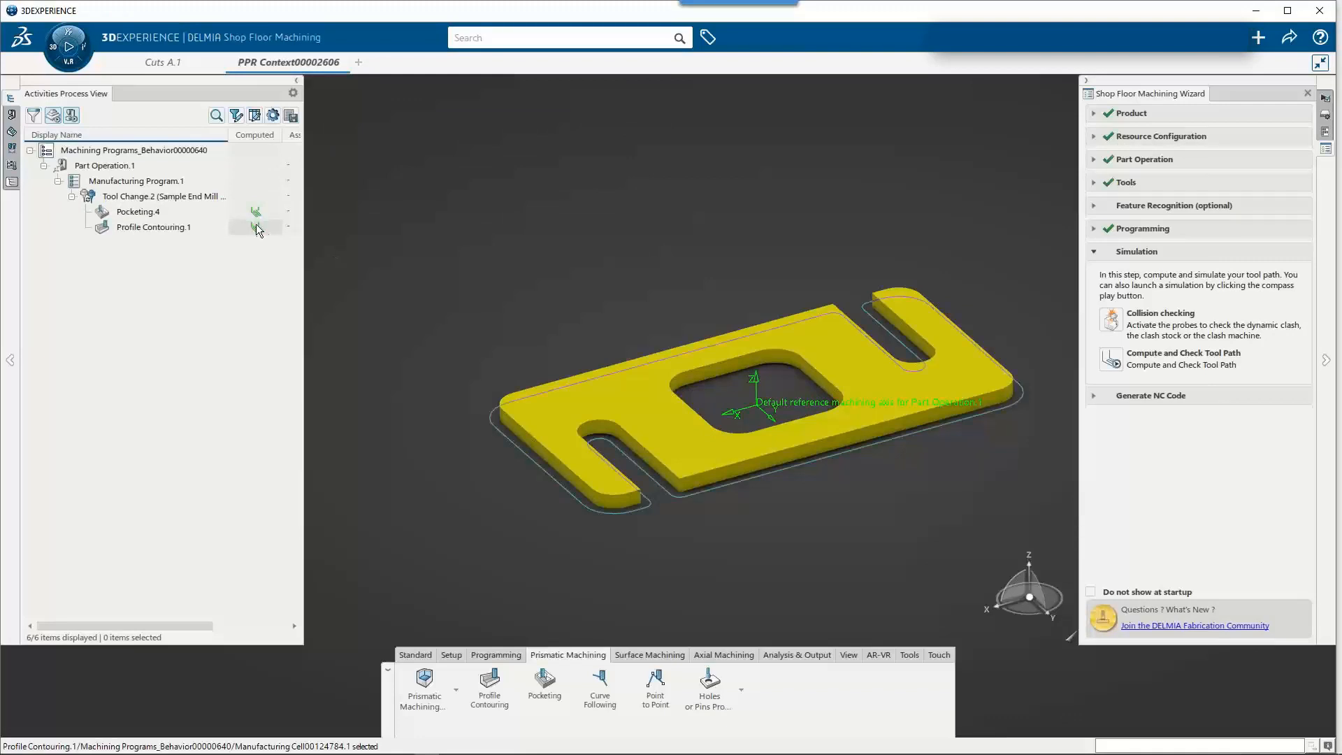
pyautogui.click(258, 230)
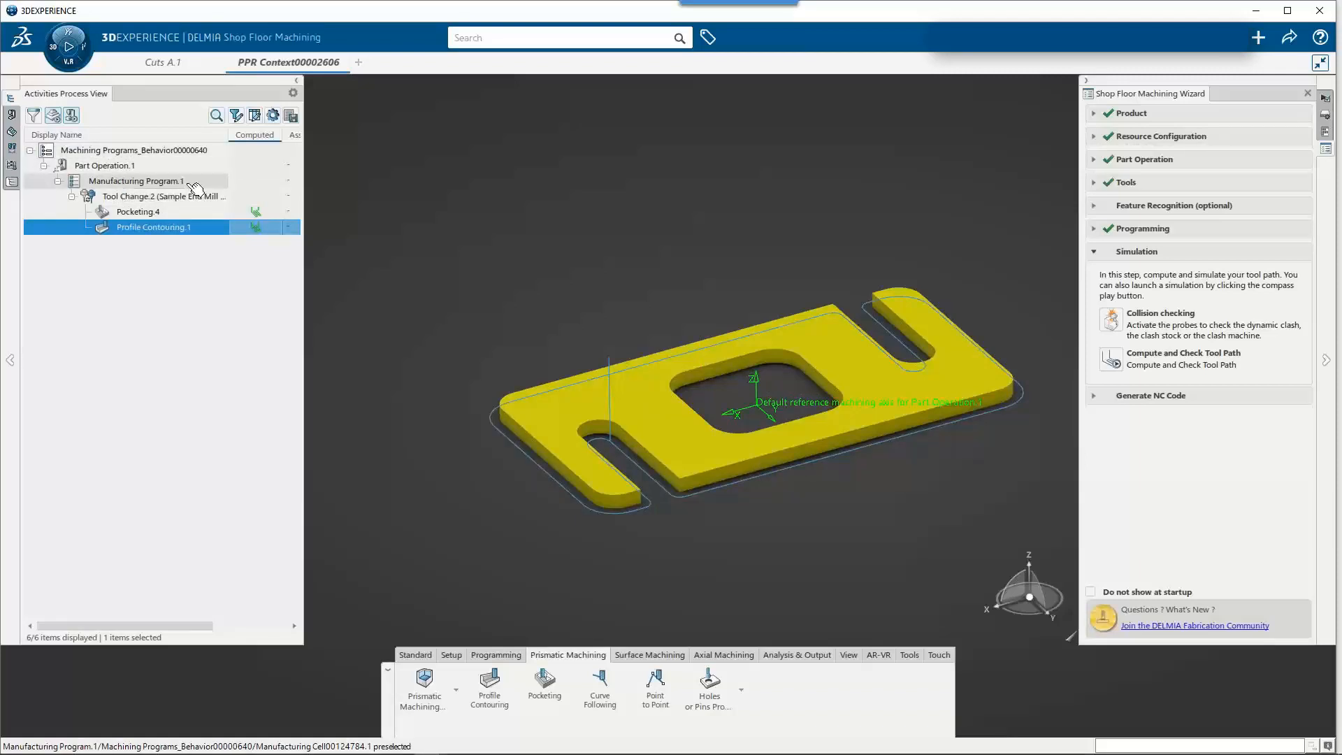
pyautogui.click(503, 197)
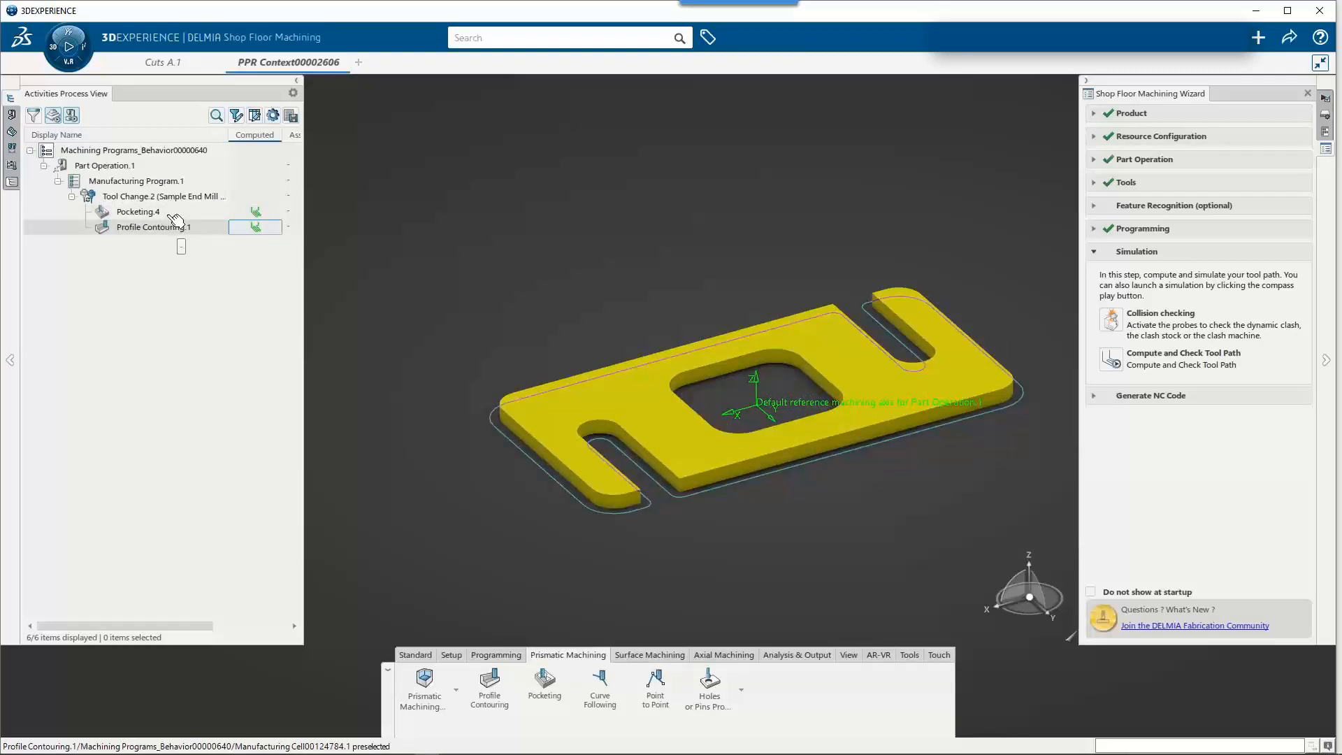
# - Review the machining tool path display option and display the profile contouring operation's tool path from the activities tree
pyautogui.rightClick(749, 123)
pyautogui.moveTo(796, 138)
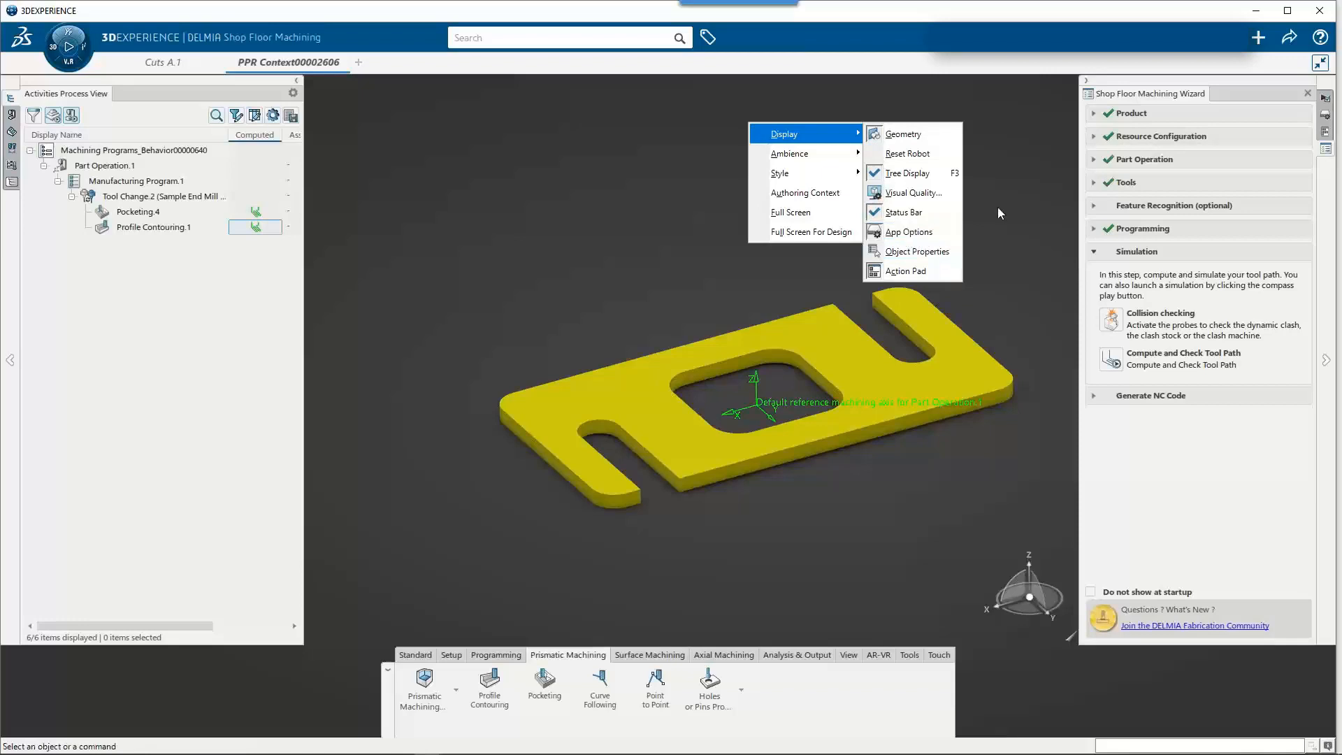
pyautogui.click(1024, 183)
pyautogui.click(1324, 115)
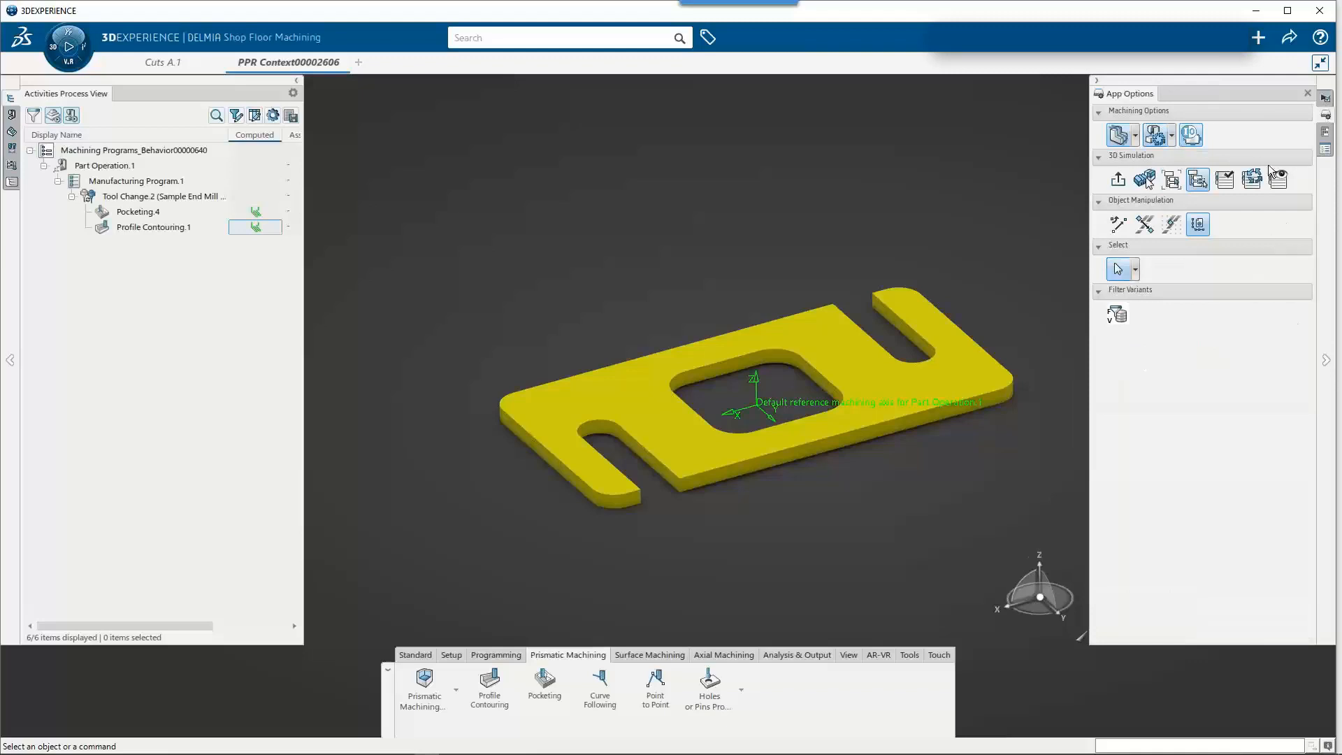
pyautogui.click(1135, 134)
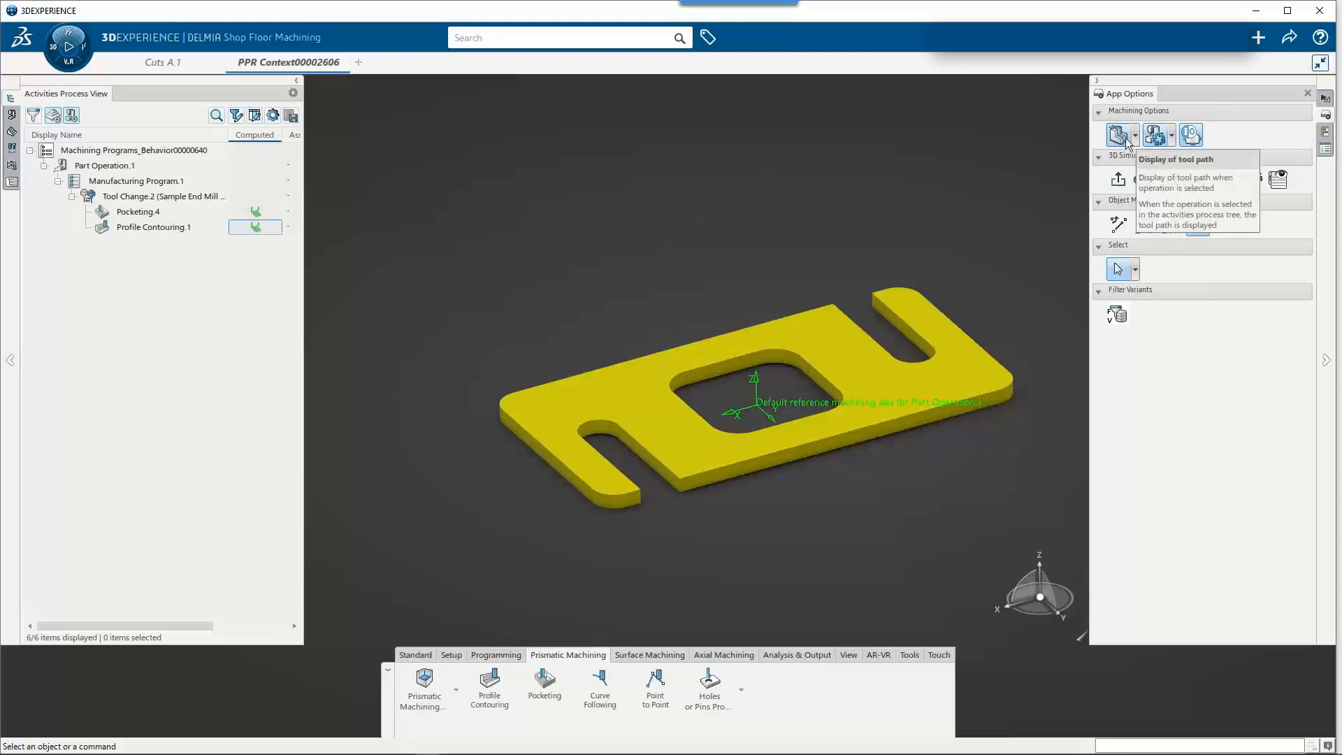
pyautogui.click(144, 227)
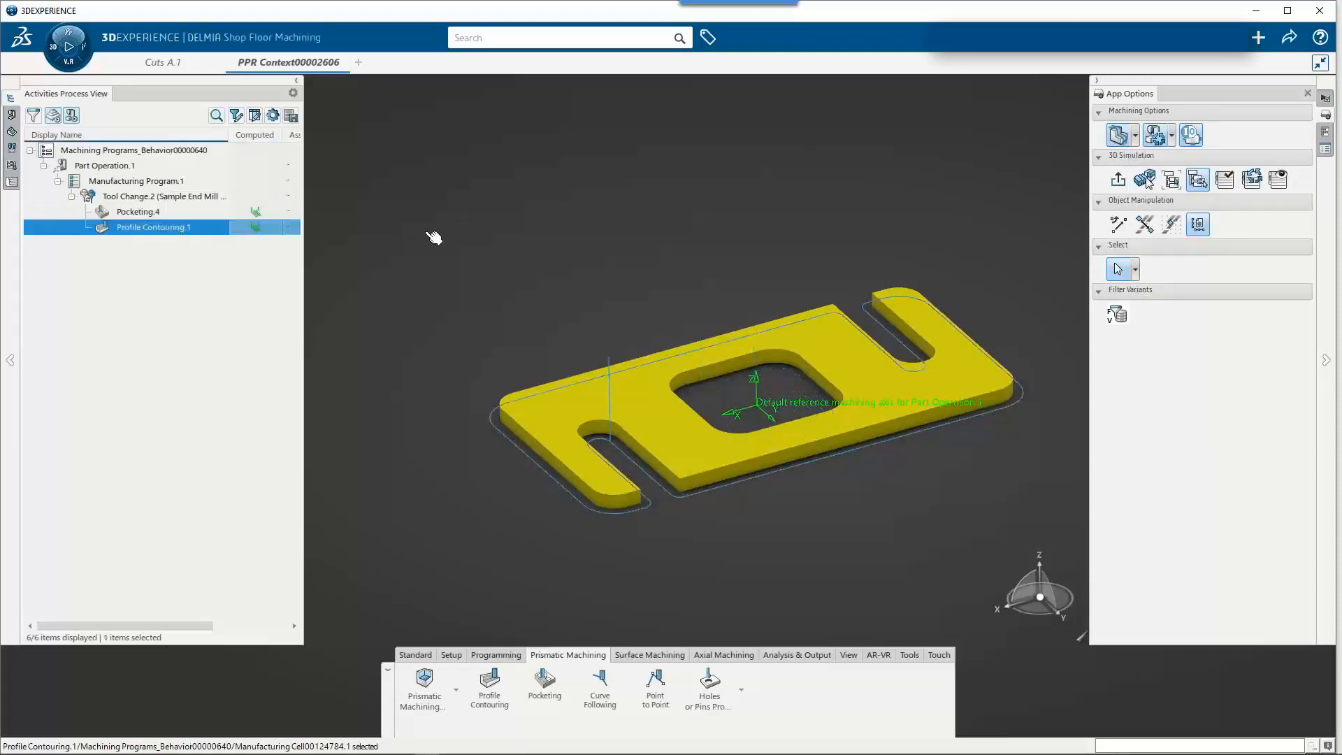
pyautogui.click(569, 203)
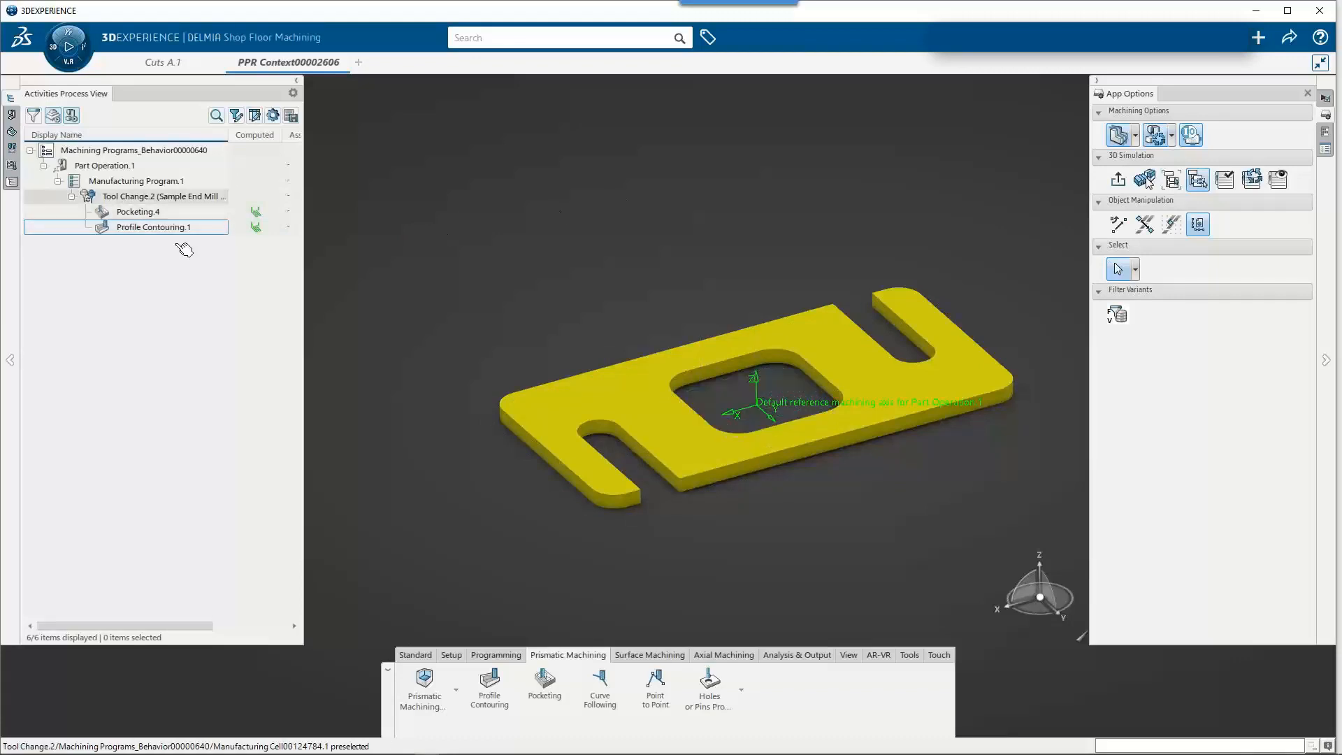
pyautogui.click(156, 182)
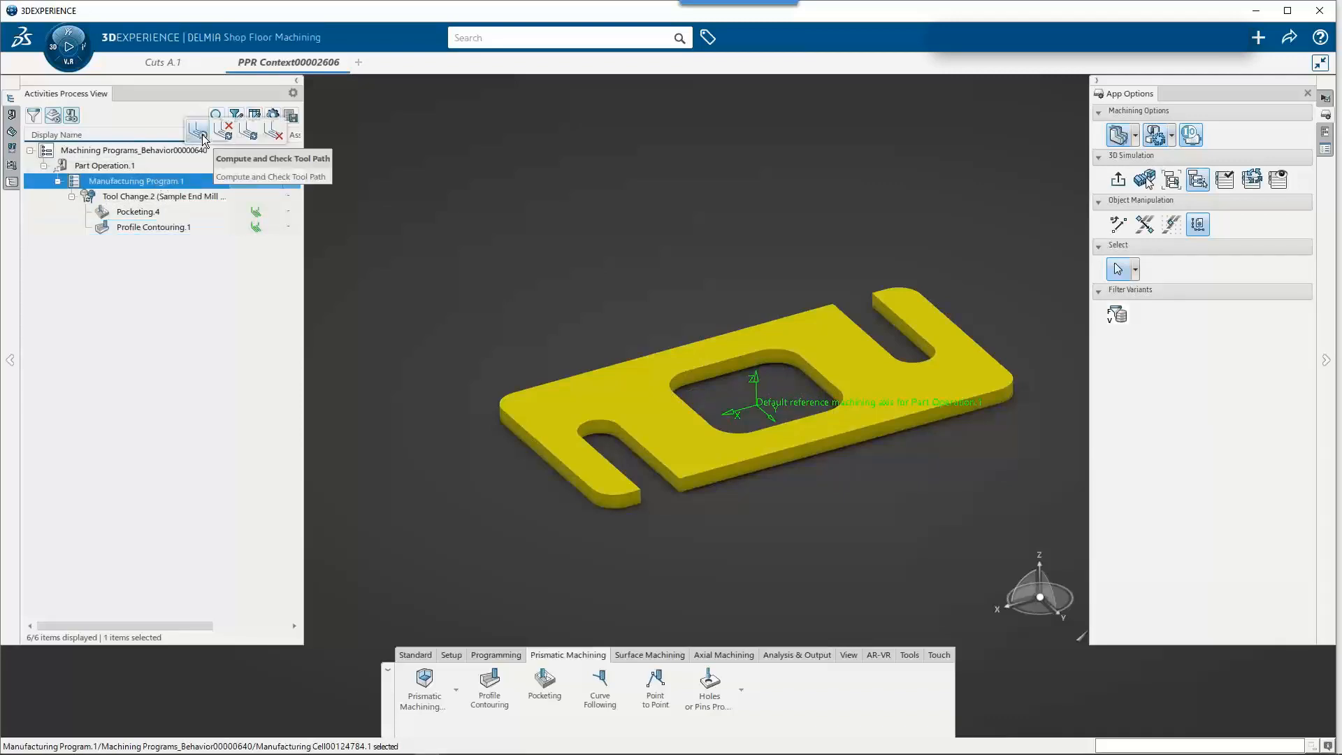
pyautogui.click(477, 213)
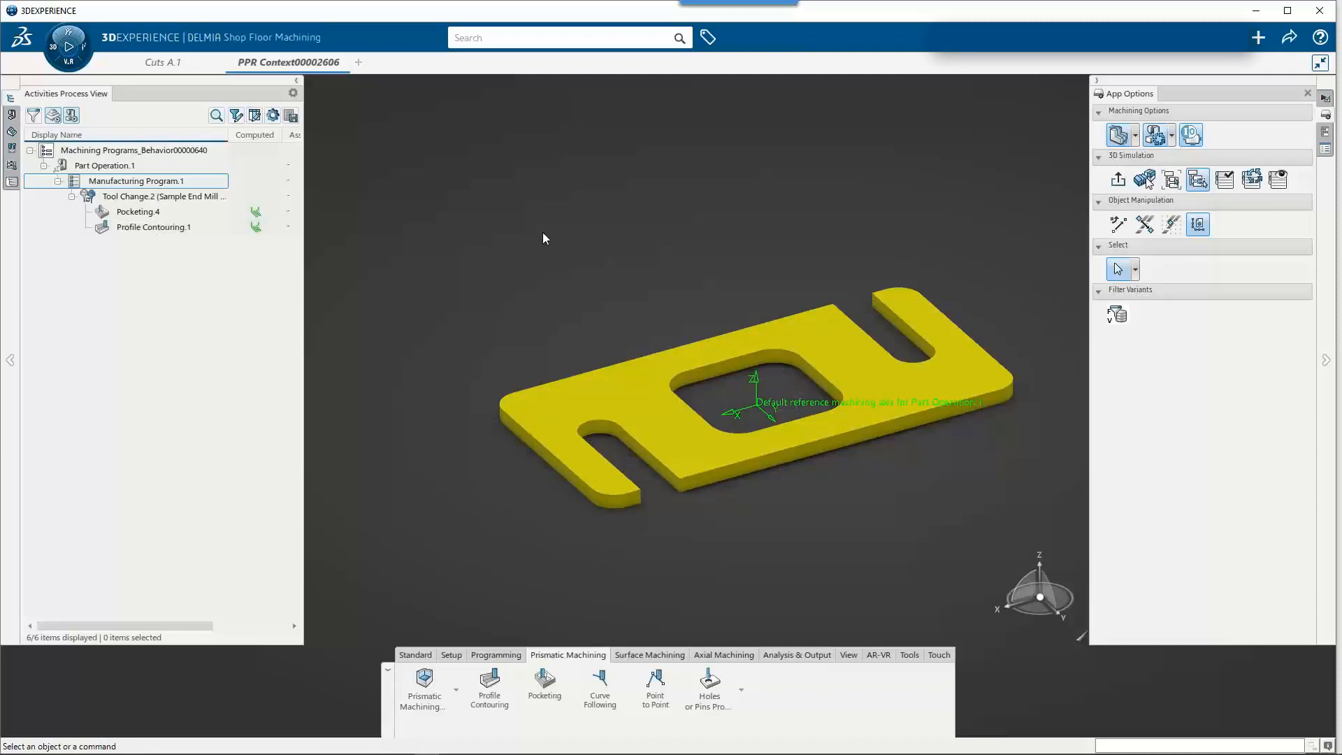
# - Open the root PPR context's properties and choose Version1 for the Trial attribute and the version attribute below it
pyautogui.click(12, 184)
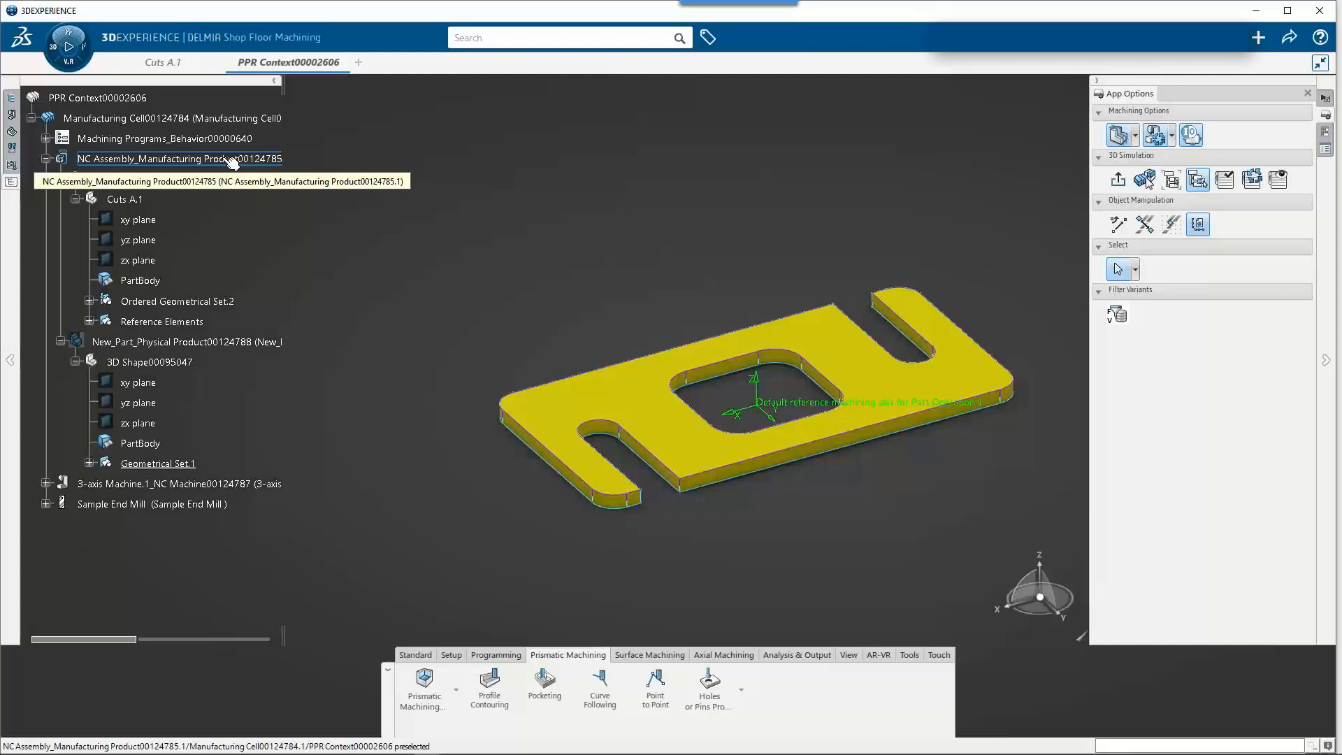
pyautogui.moveTo(160, 63)
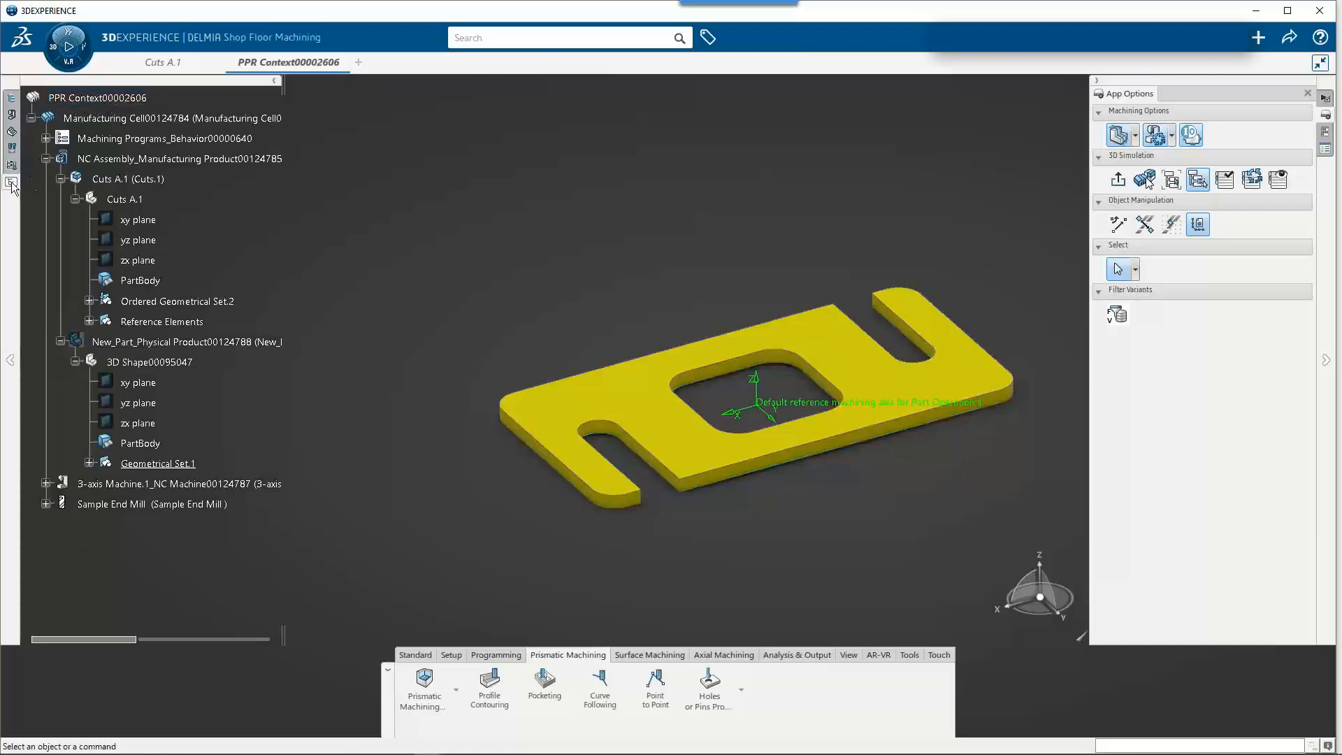
pyautogui.rightClick(117, 100)
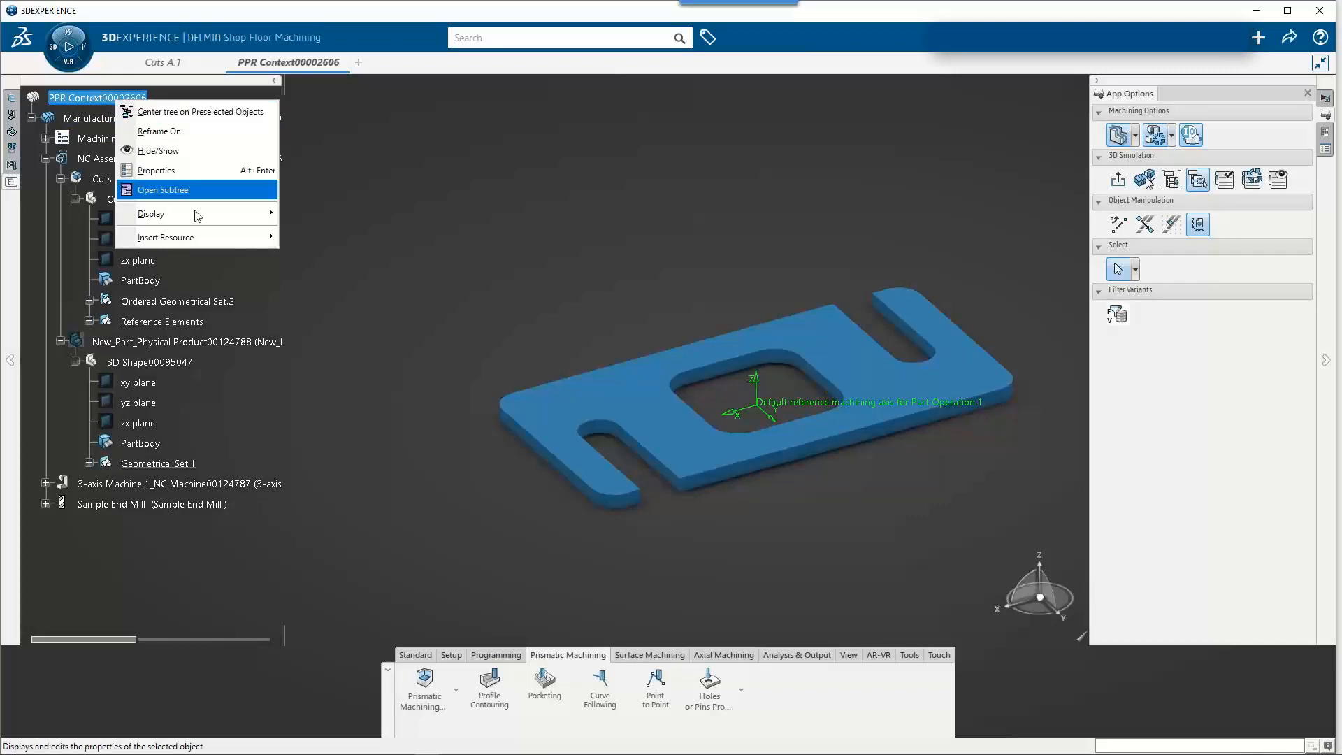
pyautogui.click(195, 178)
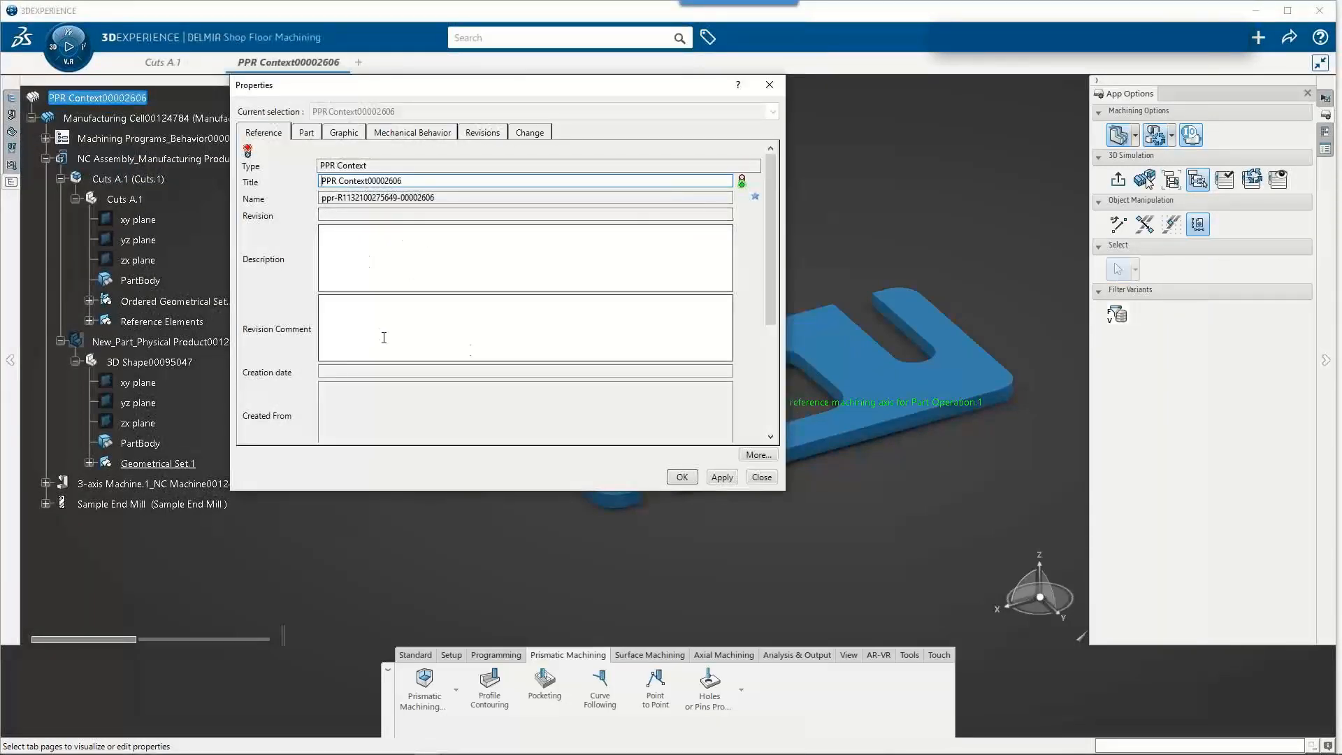
pyautogui.moveTo(773, 276); pyautogui.dragTo(786, 409)
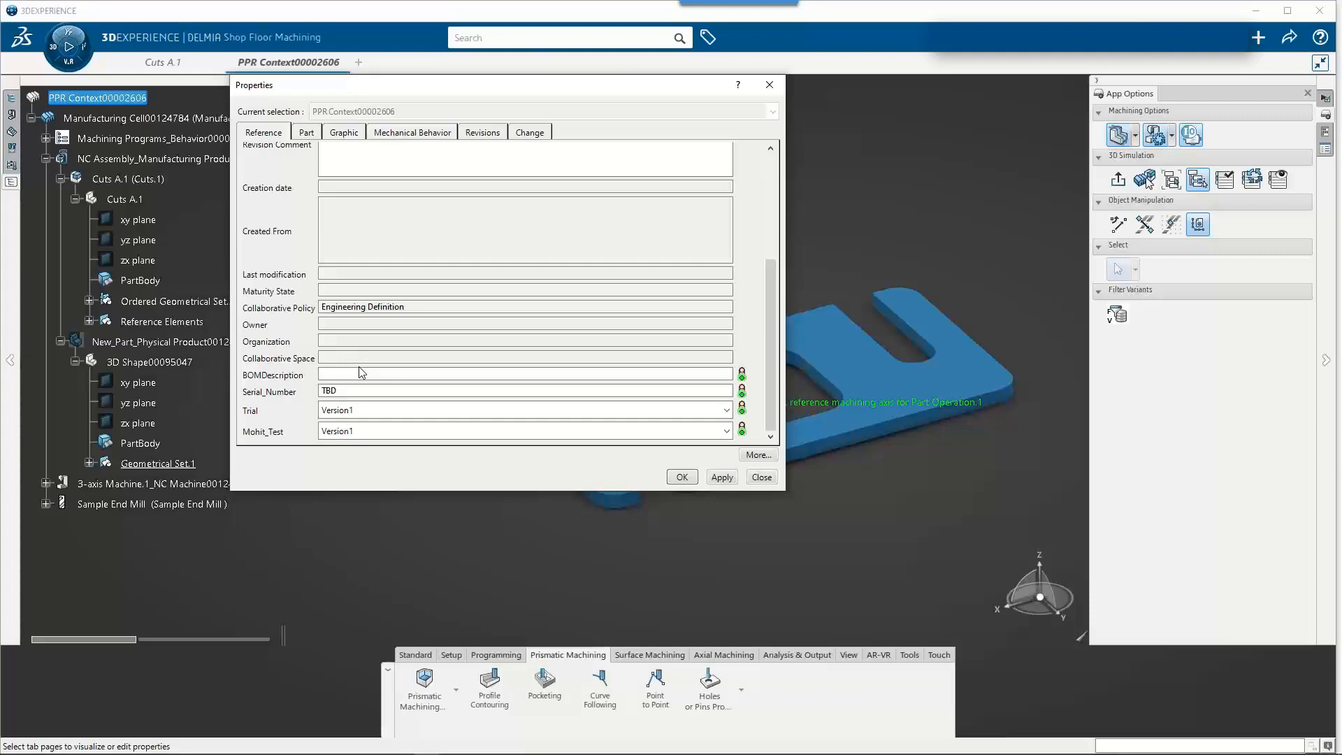
pyautogui.click(341, 374)
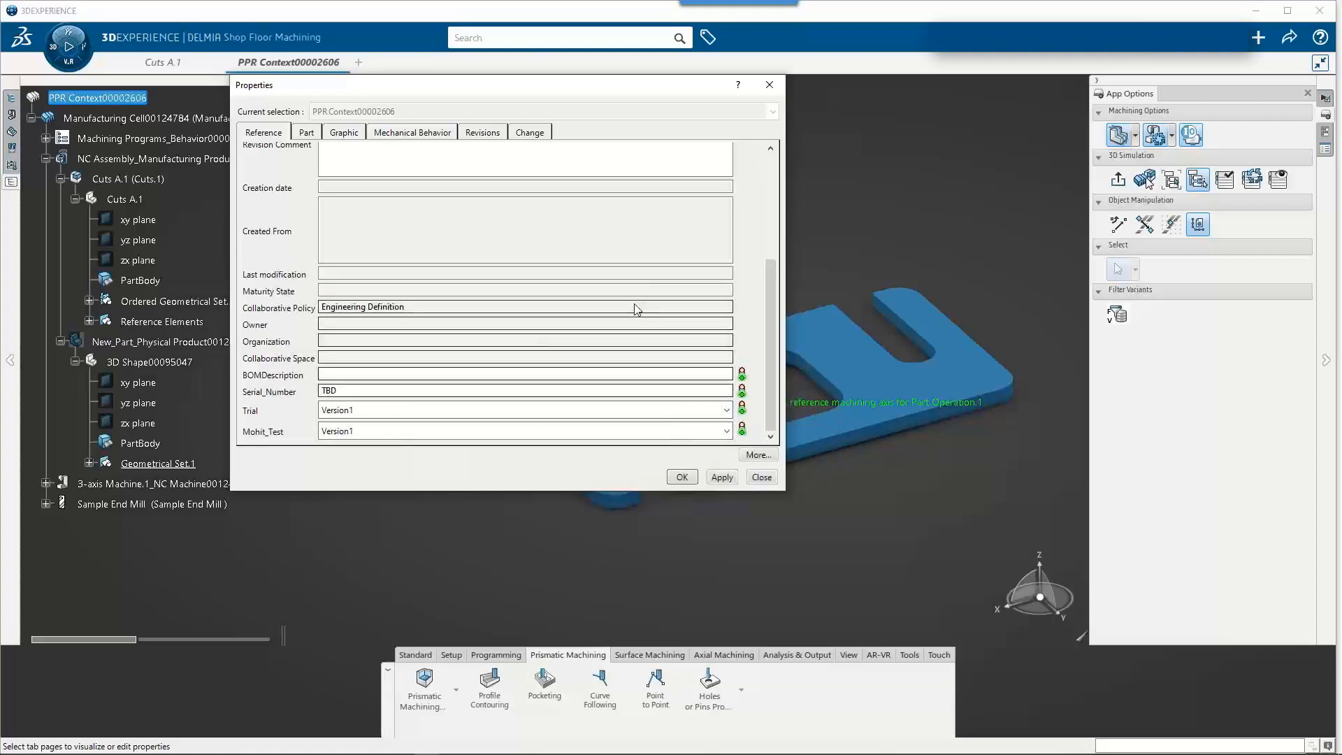
pyautogui.click(684, 410)
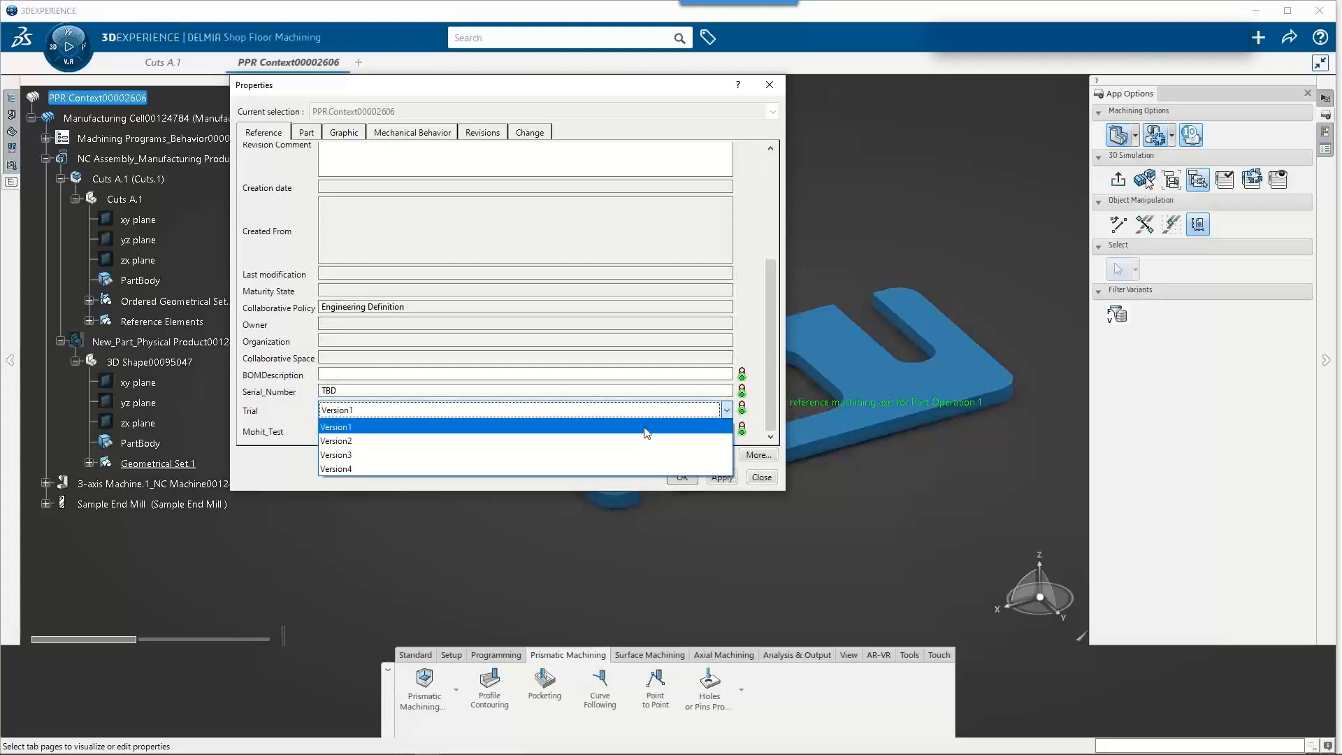
pyautogui.click(644, 427)
pyautogui.click(509, 433)
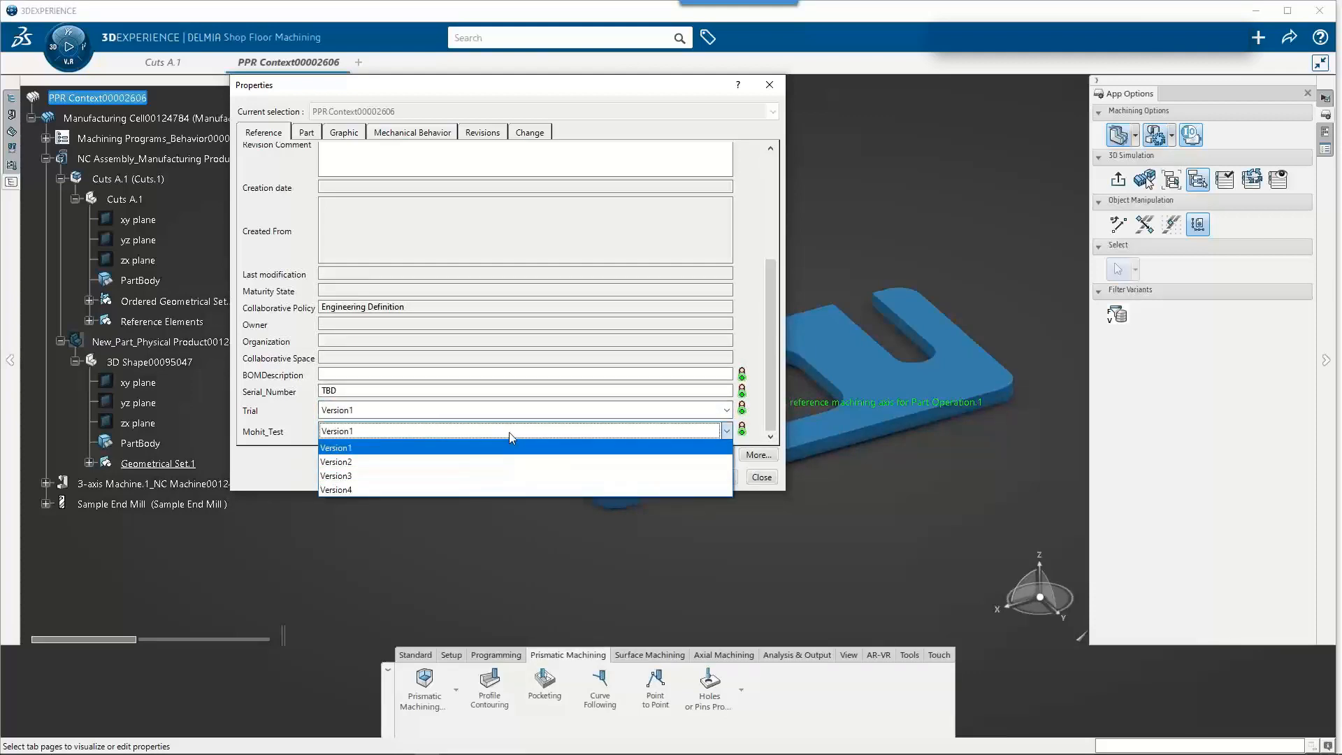
pyautogui.click(510, 446)
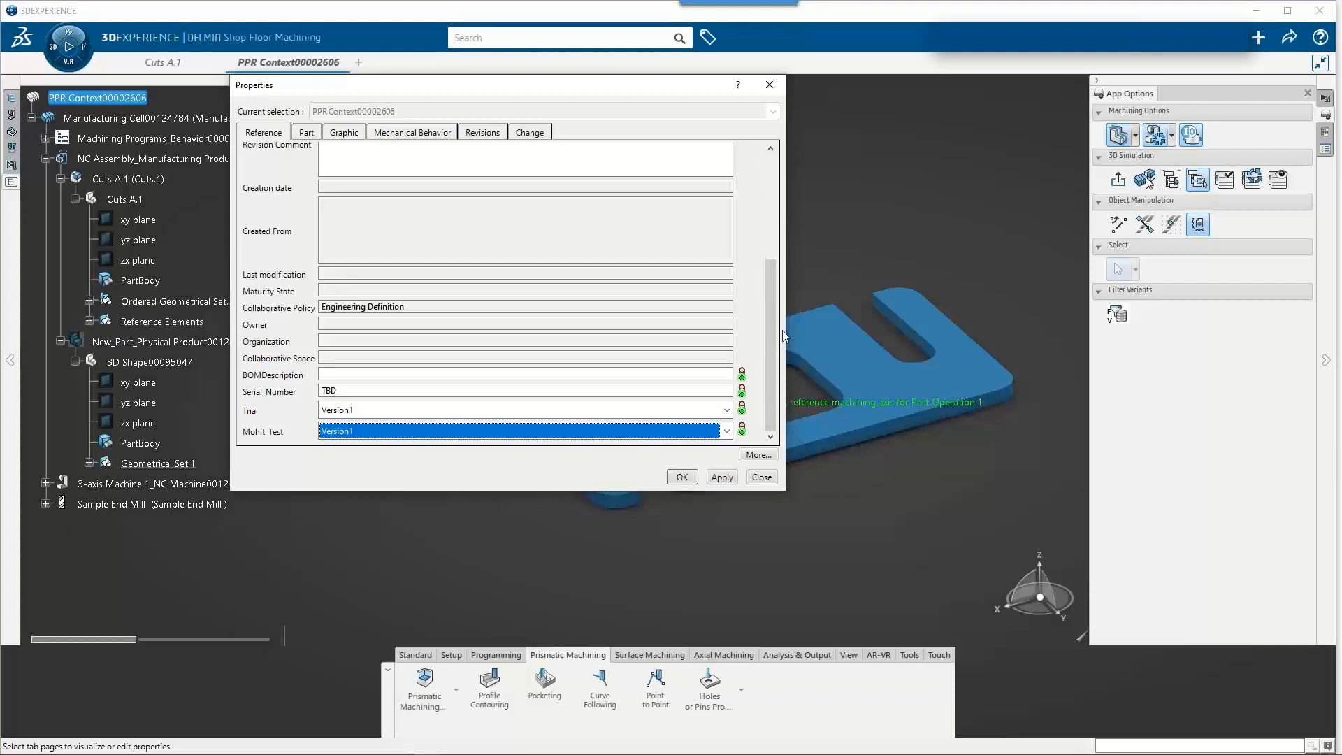
# - Retitle the PPR context as "Lesson 01-" followed by the trainer's first name and "Sample", and try to apply the properties
pyautogui.moveTo(769, 334); pyautogui.dragTo(773, 219)
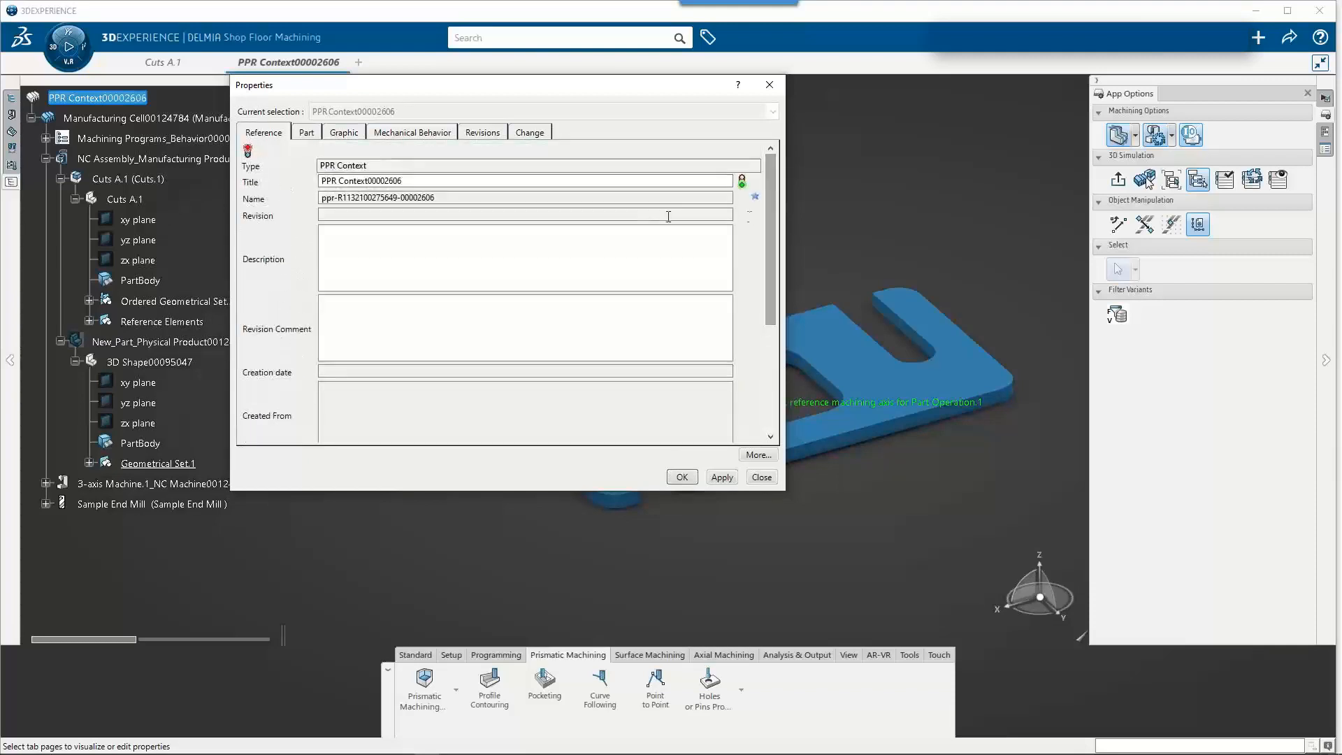
pyautogui.moveTo(412, 181); pyautogui.dragTo(293, 183)
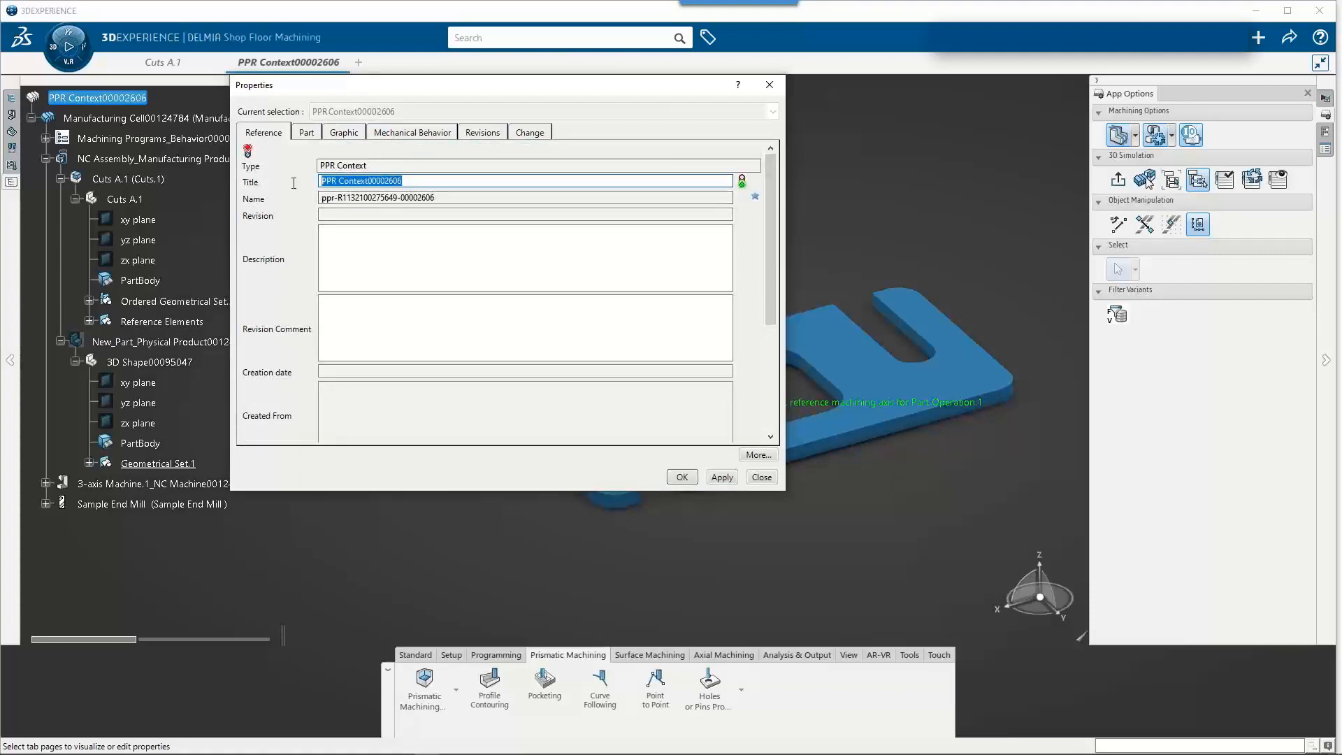
pyautogui.write('Lesson')
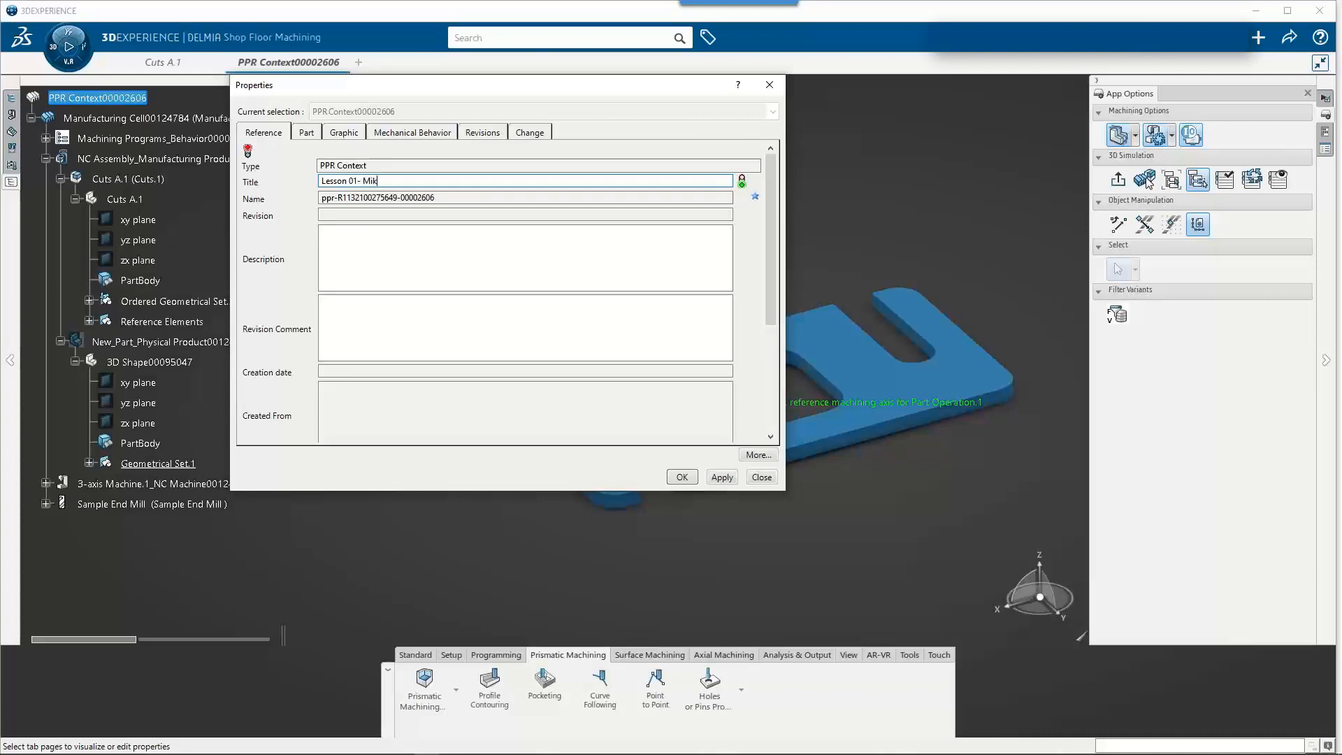
pyautogui.write('01- Mikes Sample')
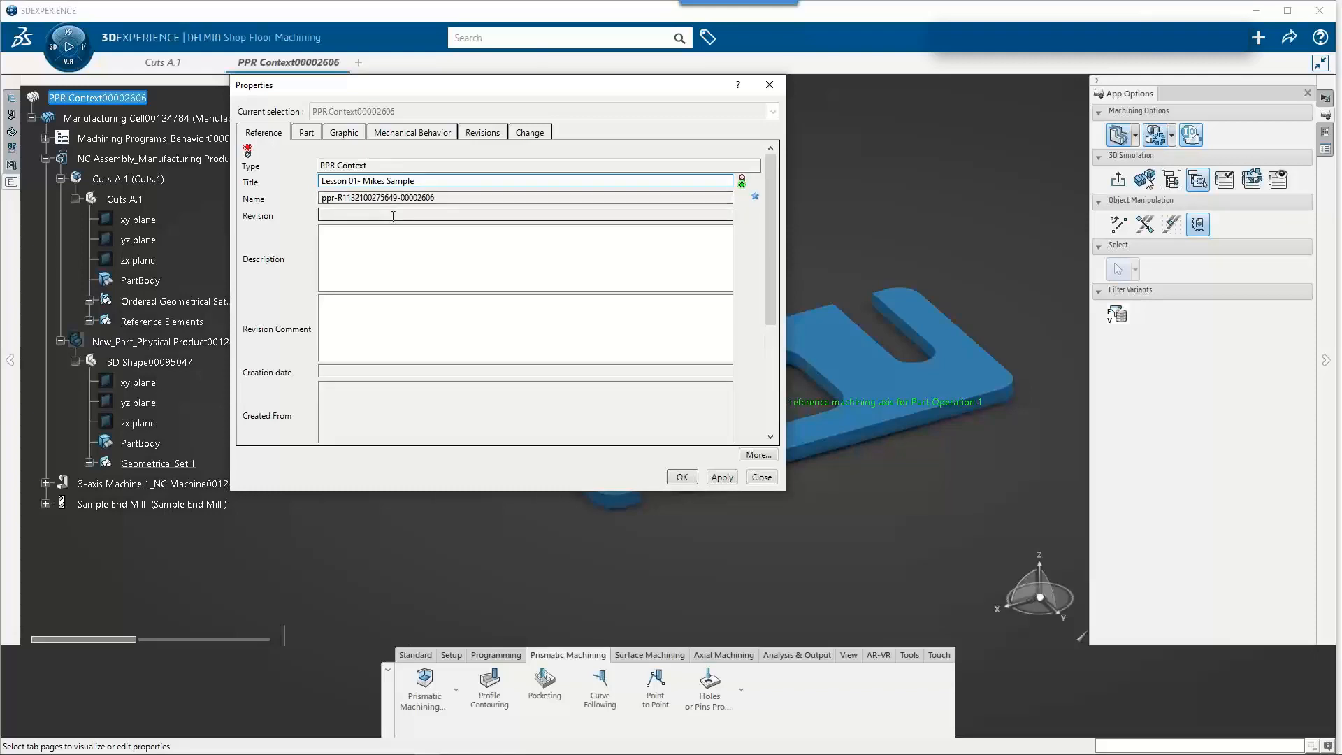
pyautogui.moveTo(770, 282); pyautogui.dragTo(786, 401)
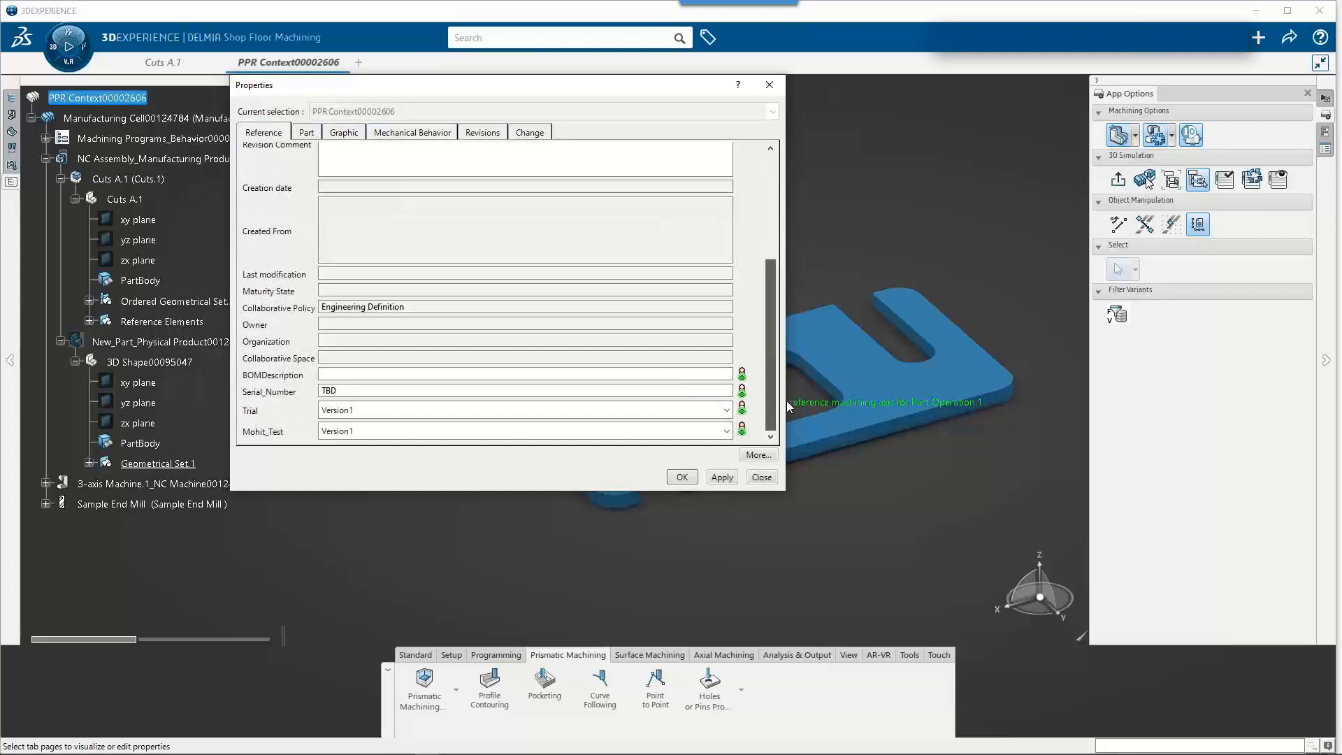
pyautogui.click(722, 480)
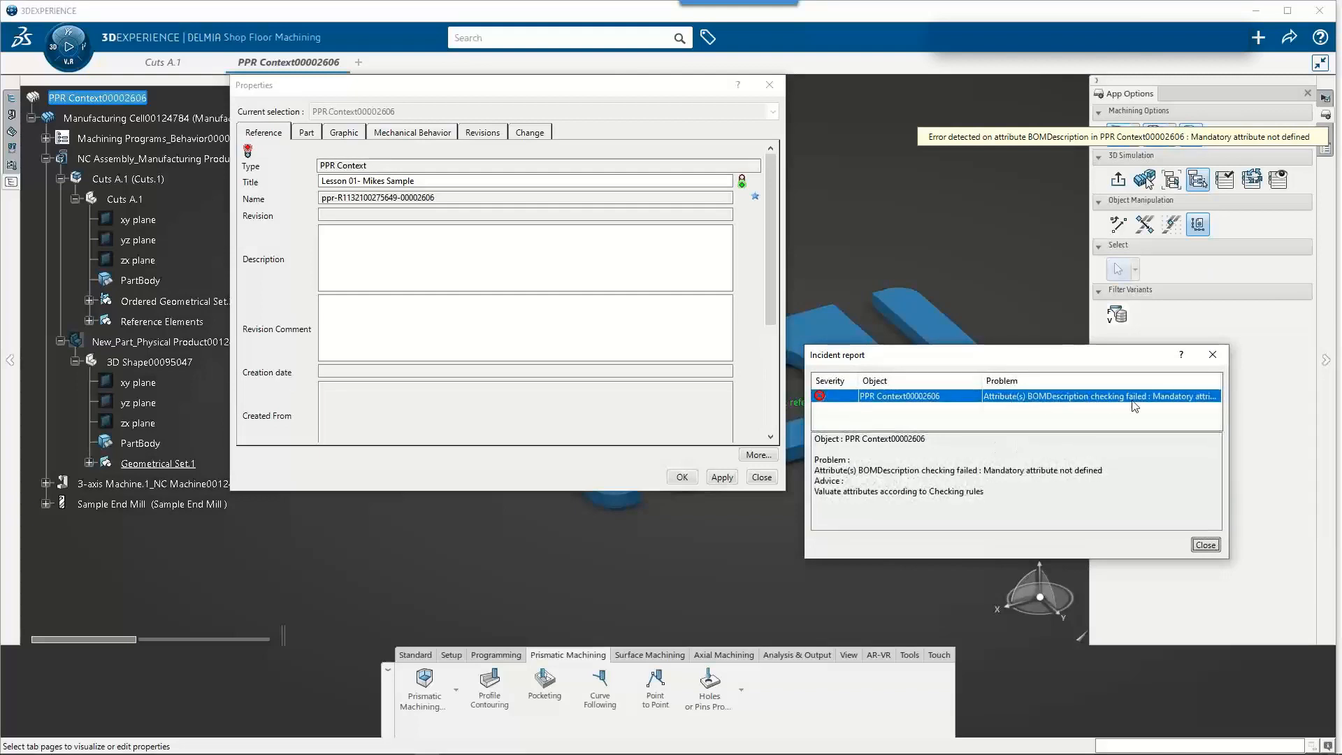
pyautogui.click(1212, 549)
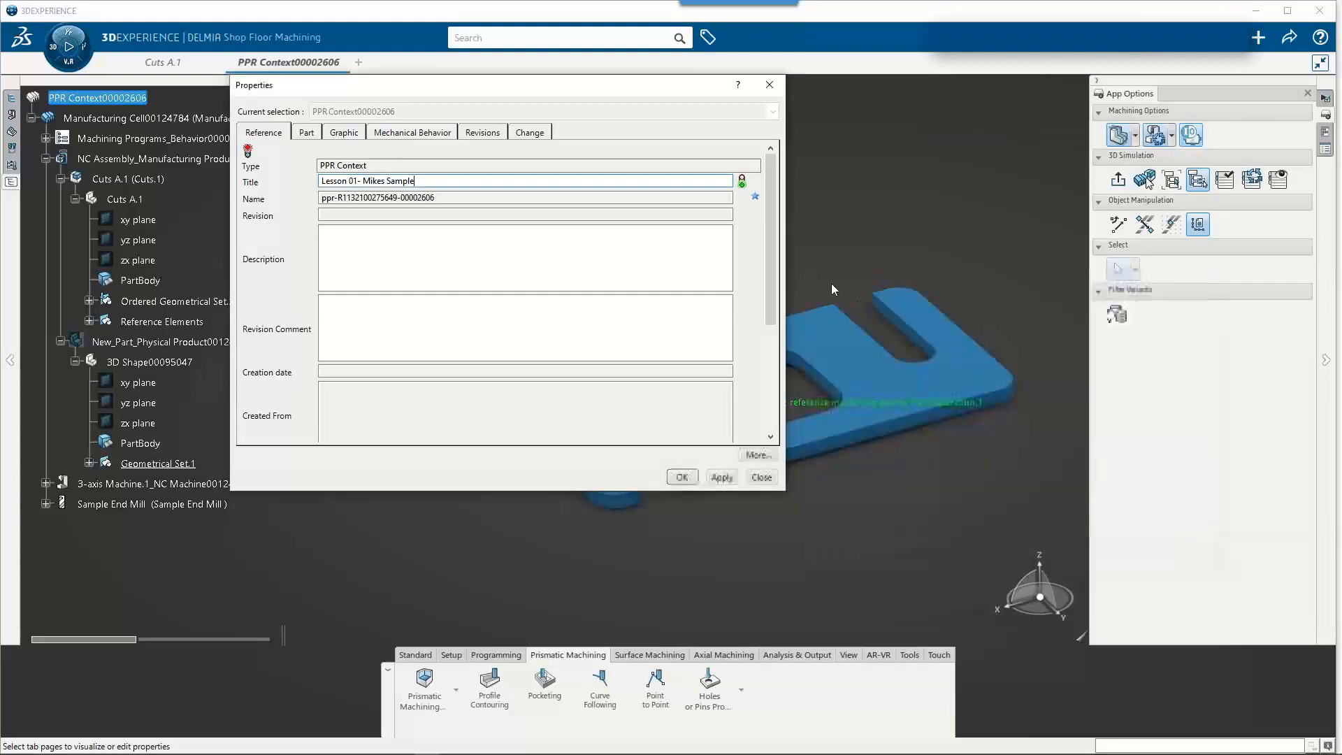
# - Set BOMDescription to "Sample Training -" followed by the trainer's first name and "eyes only", and accept the PPR context's properties
pyautogui.moveTo(773, 288); pyautogui.dragTo(771, 404)
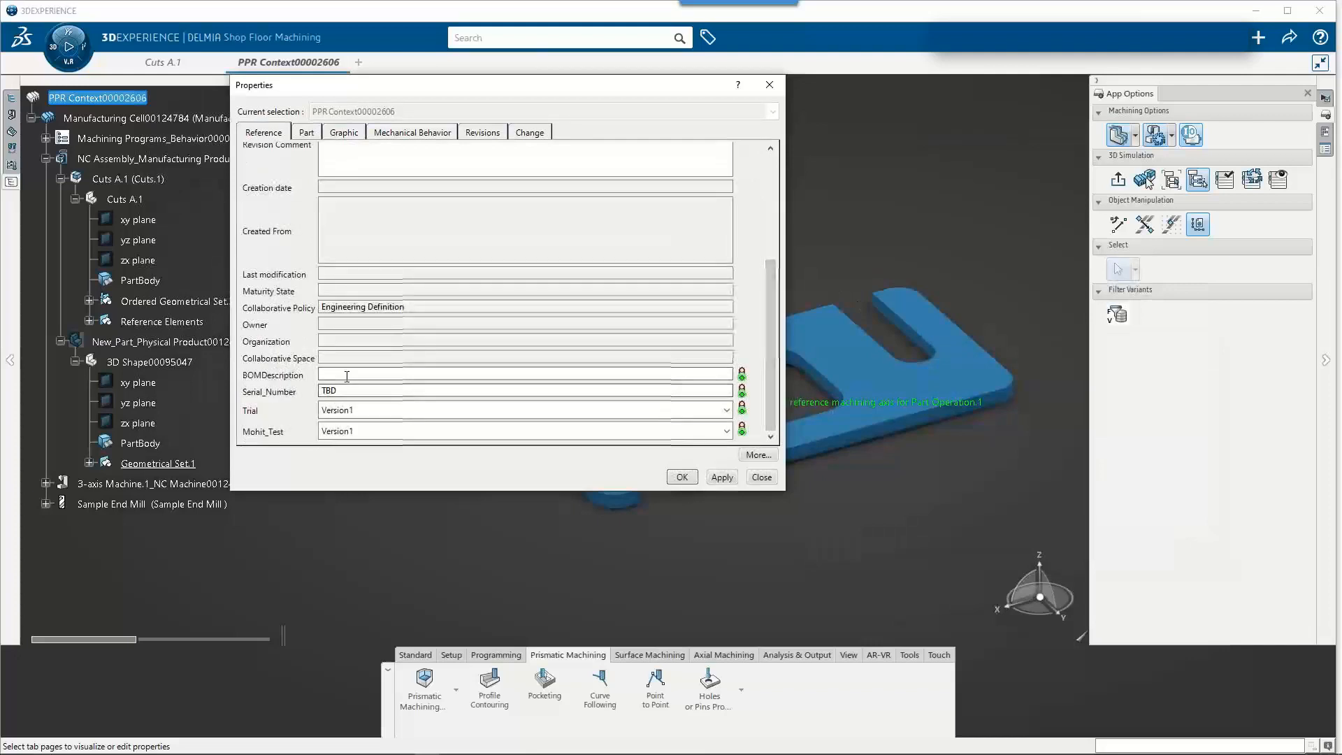
pyautogui.click(397, 378)
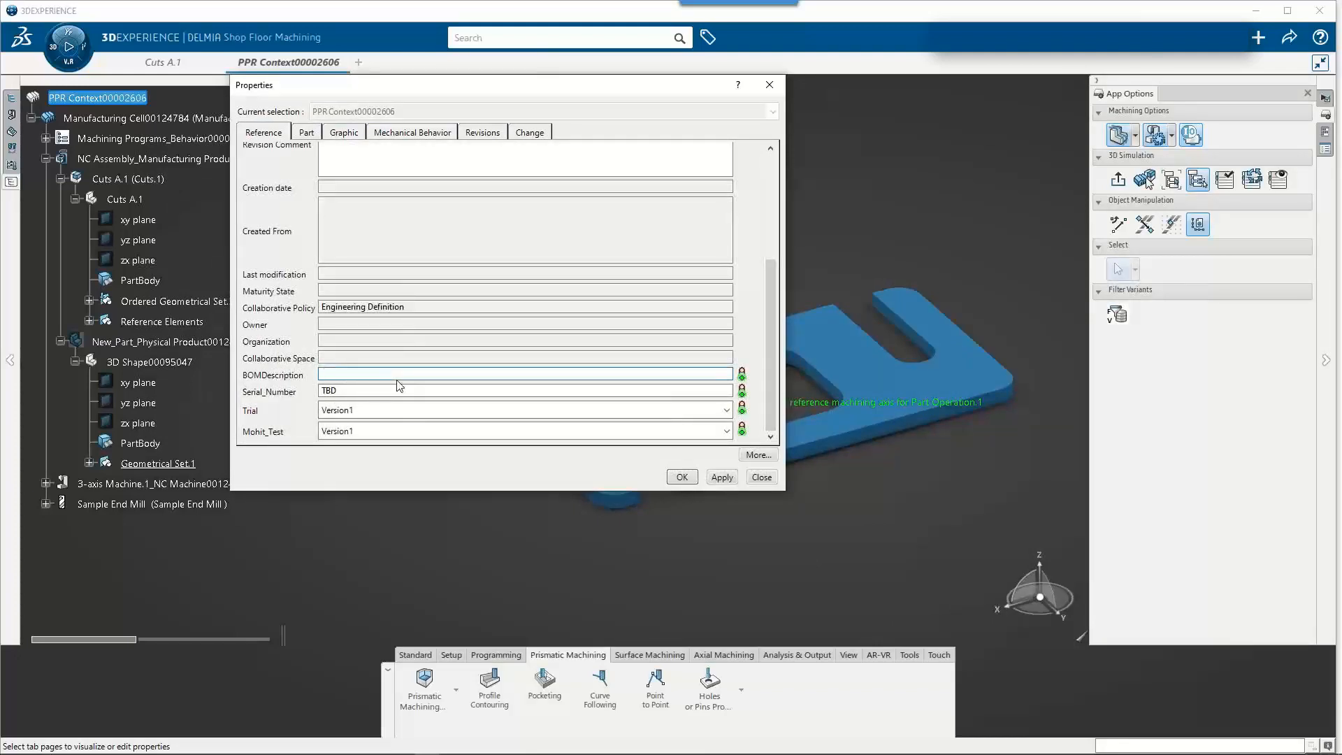
pyautogui.write('Sample Training - Mikes eyes only')
pyautogui.click(722, 477)
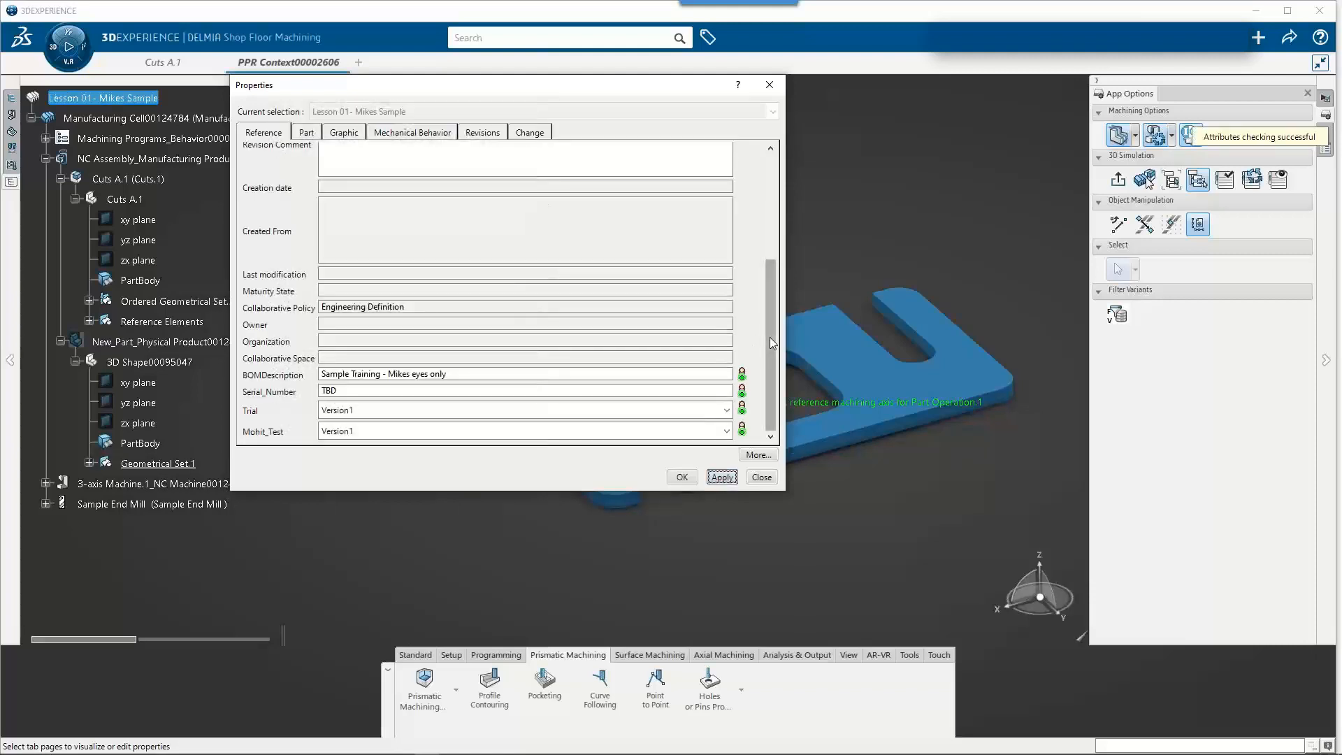
pyautogui.moveTo(770, 337); pyautogui.dragTo(769, 258)
pyautogui.click(683, 480)
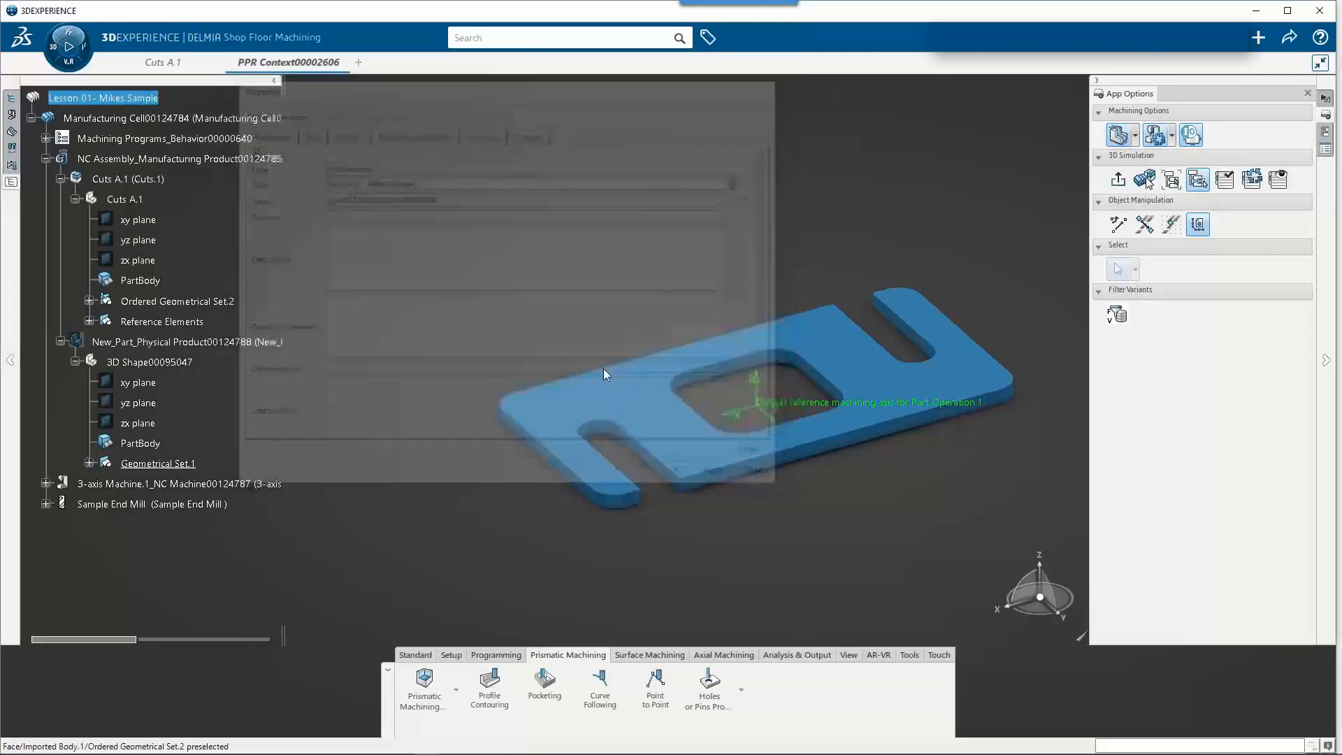
# - Save the retitled PPR context with its machining data
pyautogui.click(164, 103)
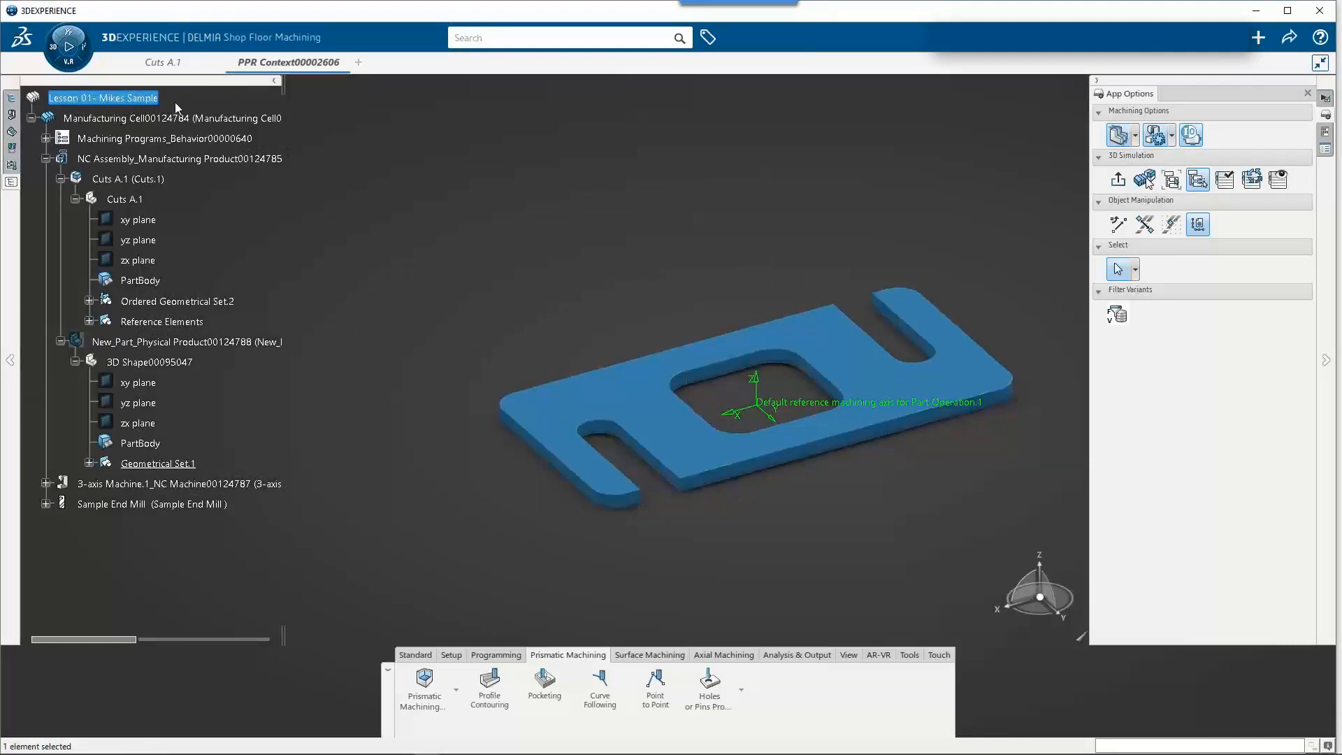
pyautogui.click(850, 206)
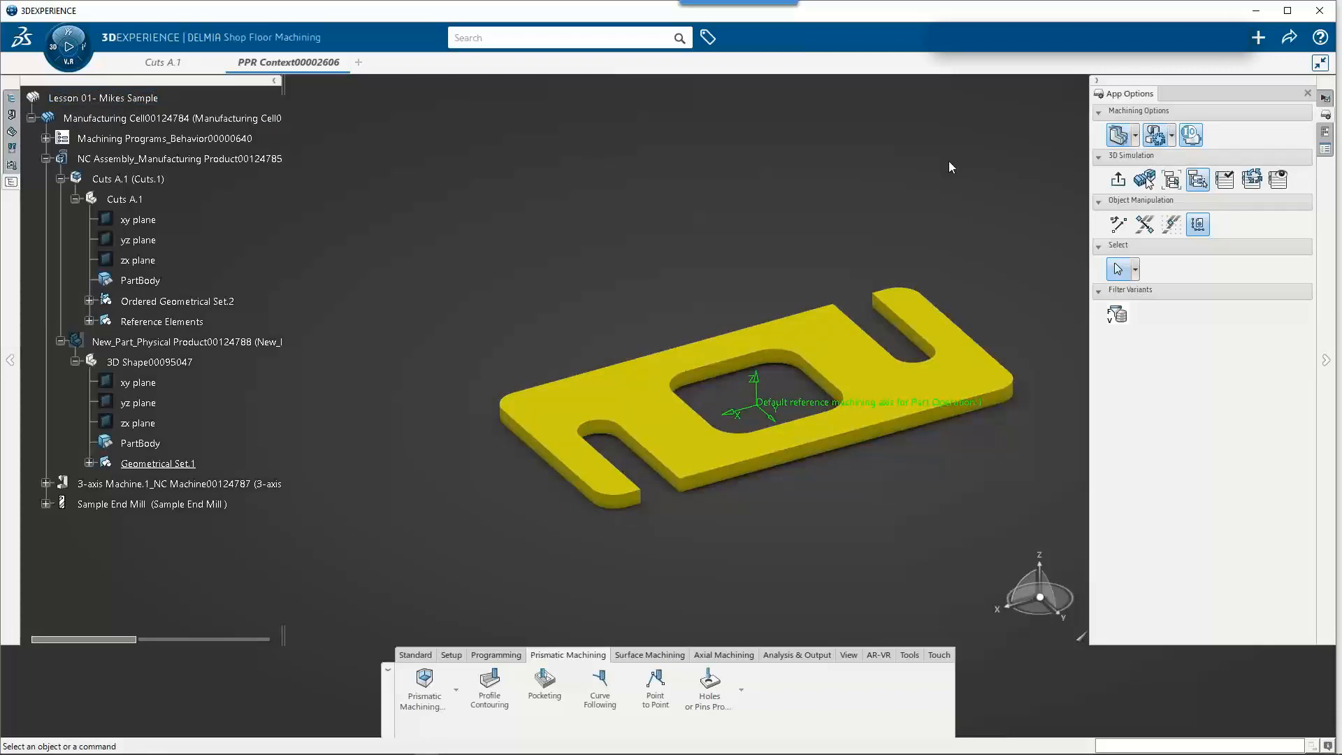
pyautogui.click(1289, 37)
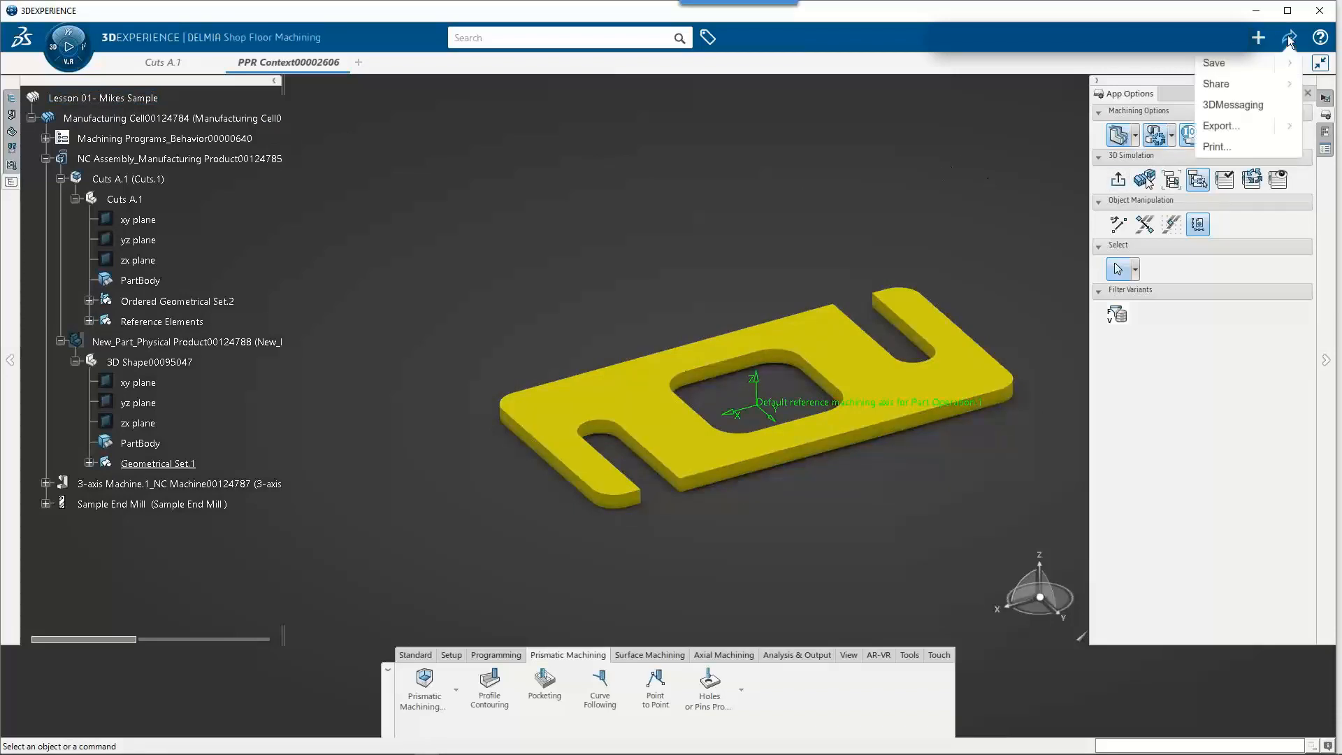
pyautogui.click(1264, 68)
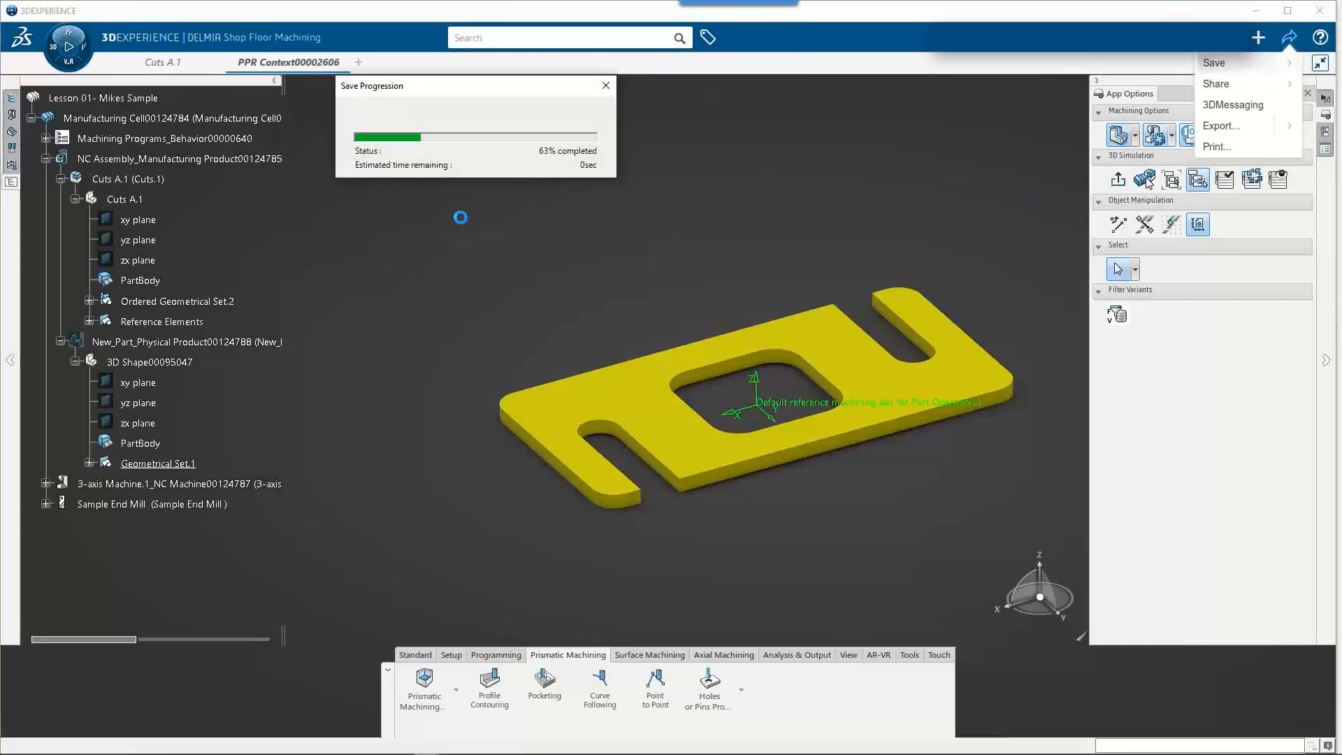